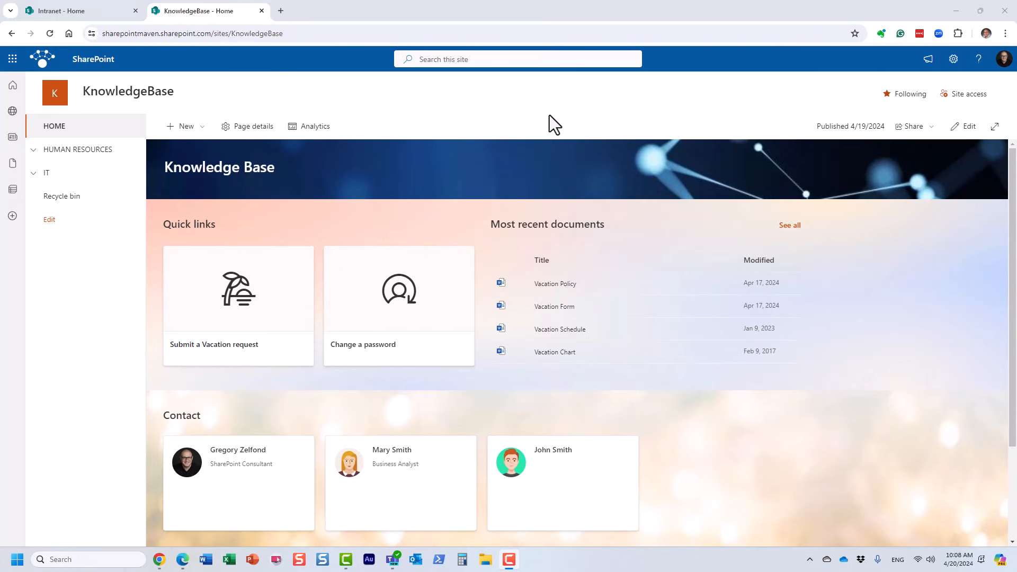
- Switch to the company intranet site and open its Projects list
click(90, 10)
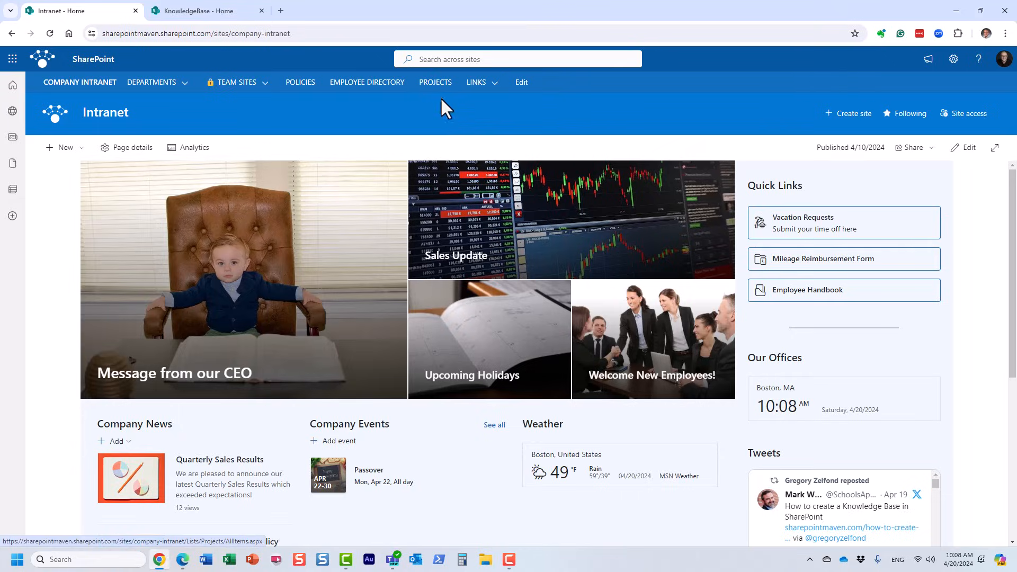
click(436, 83)
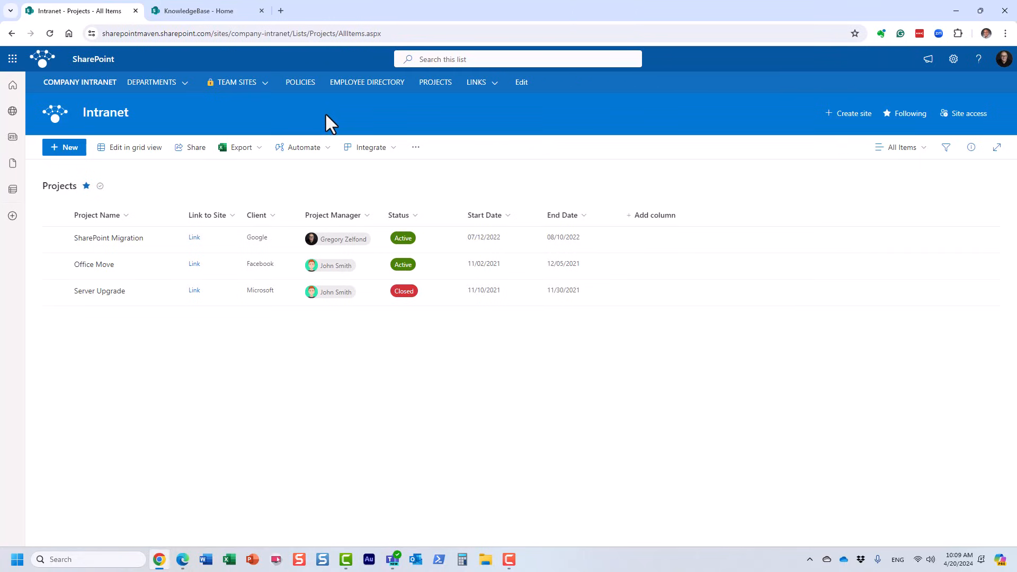
- Open the Policies library and filter it to documents whose owner is IT
click(302, 86)
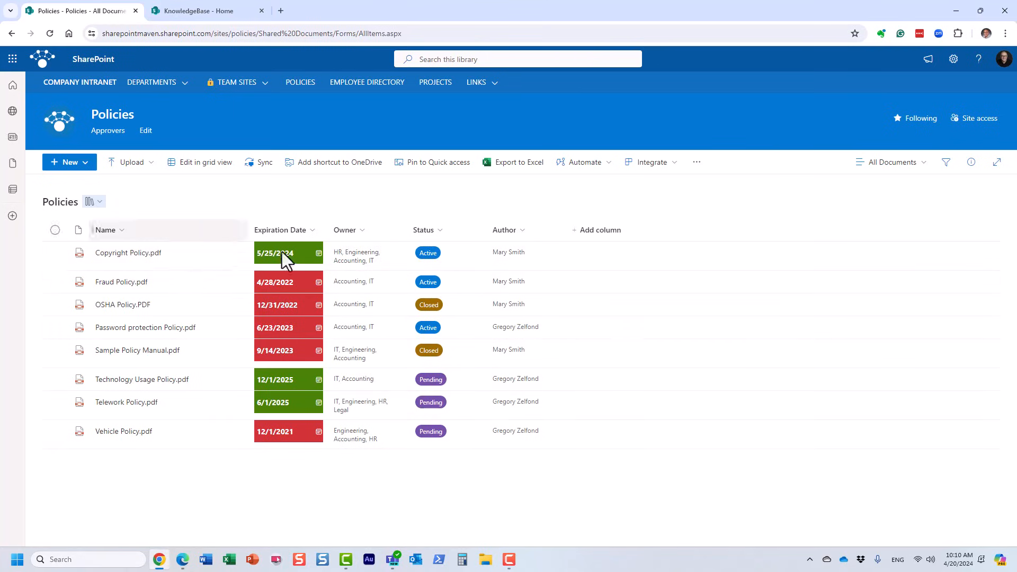
click(946, 162)
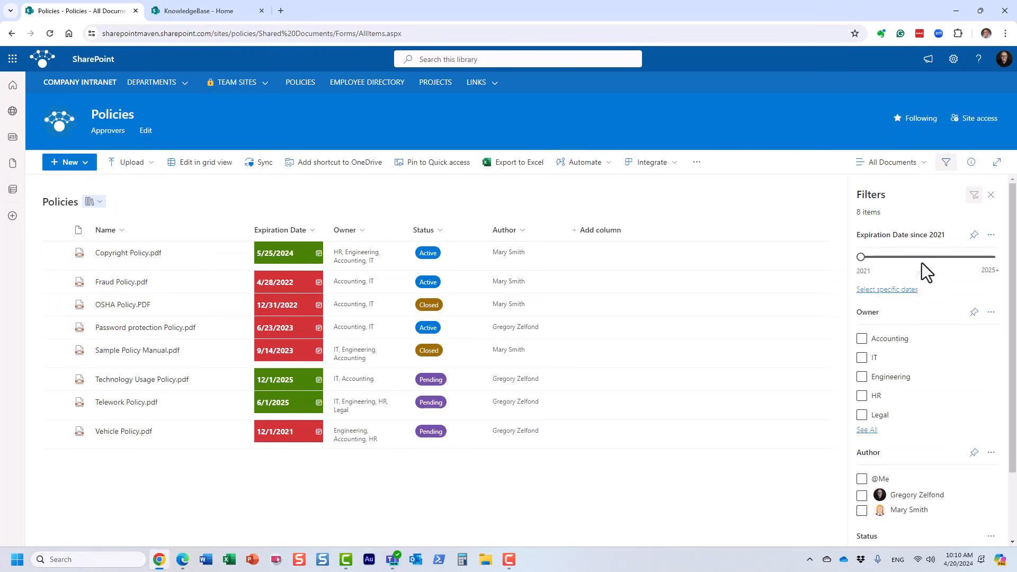
click(862, 358)
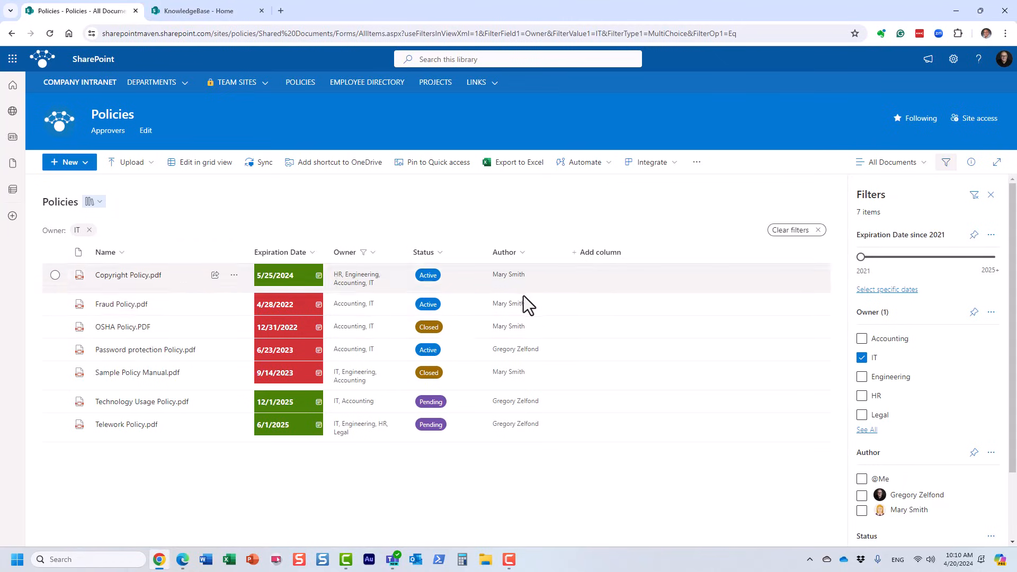
click(946, 163)
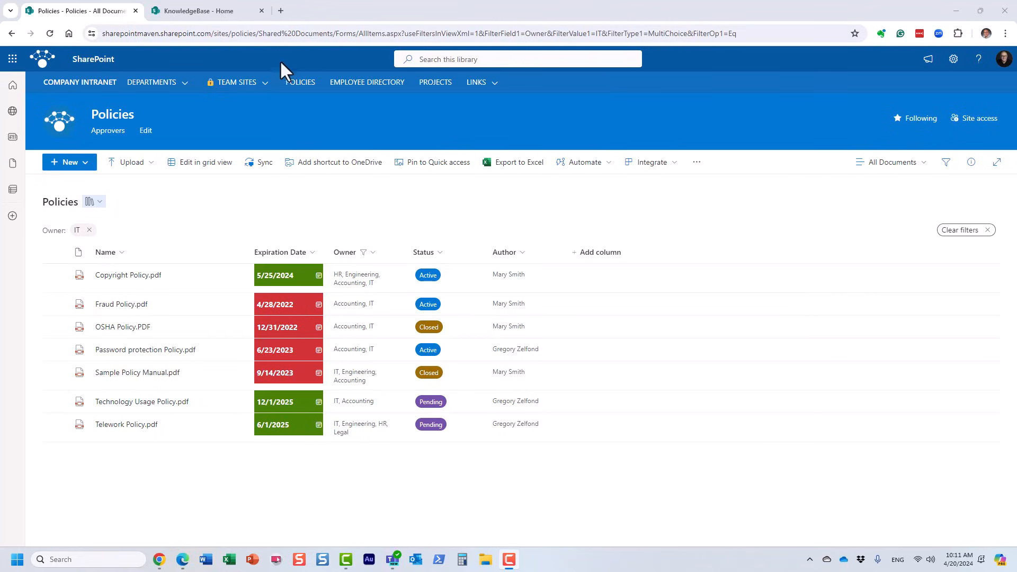
- View the Password Change article under IT in the KnowledgeBase site, and return to that site's home page
click(210, 12)
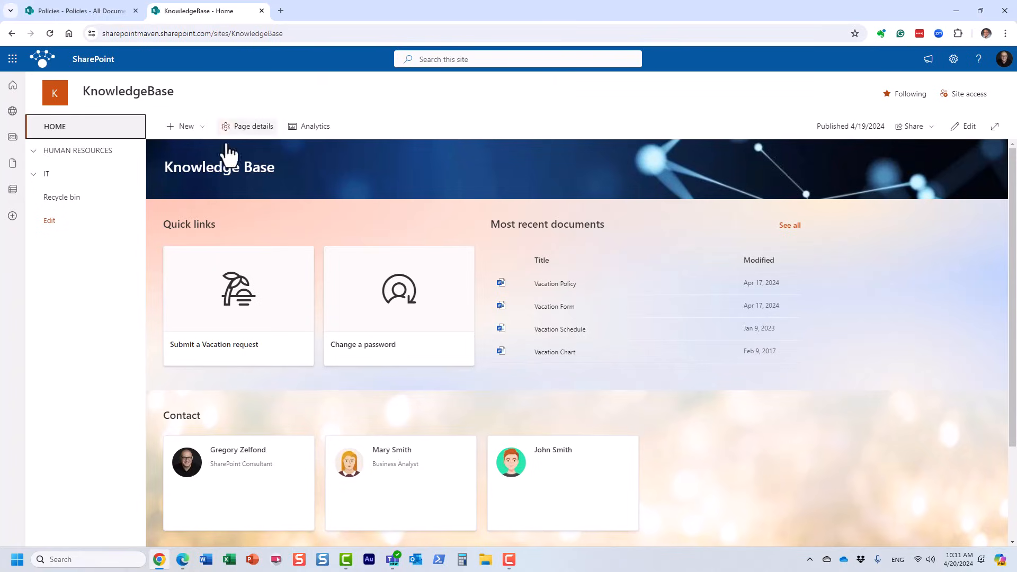
click(32, 175)
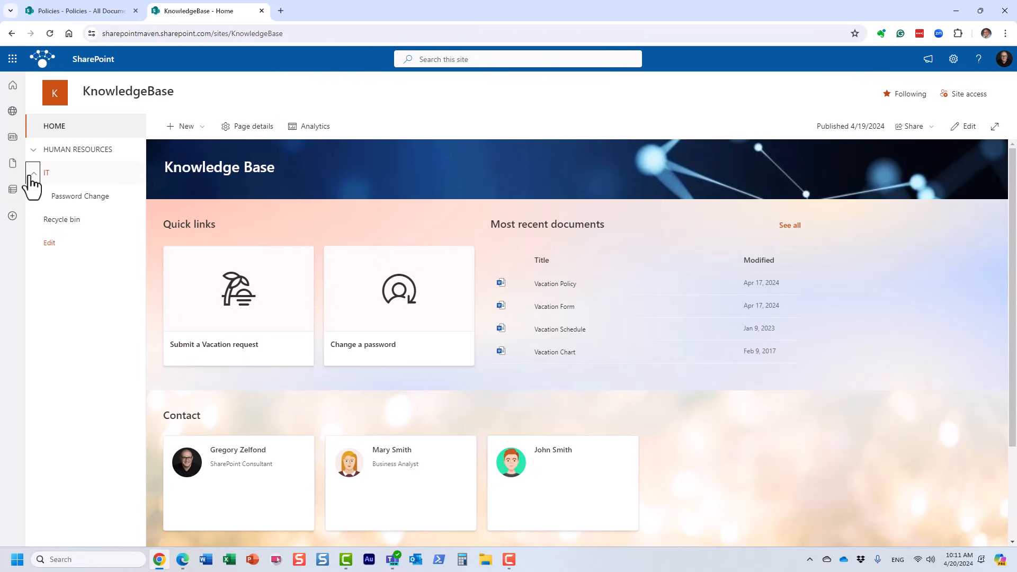
click(76, 200)
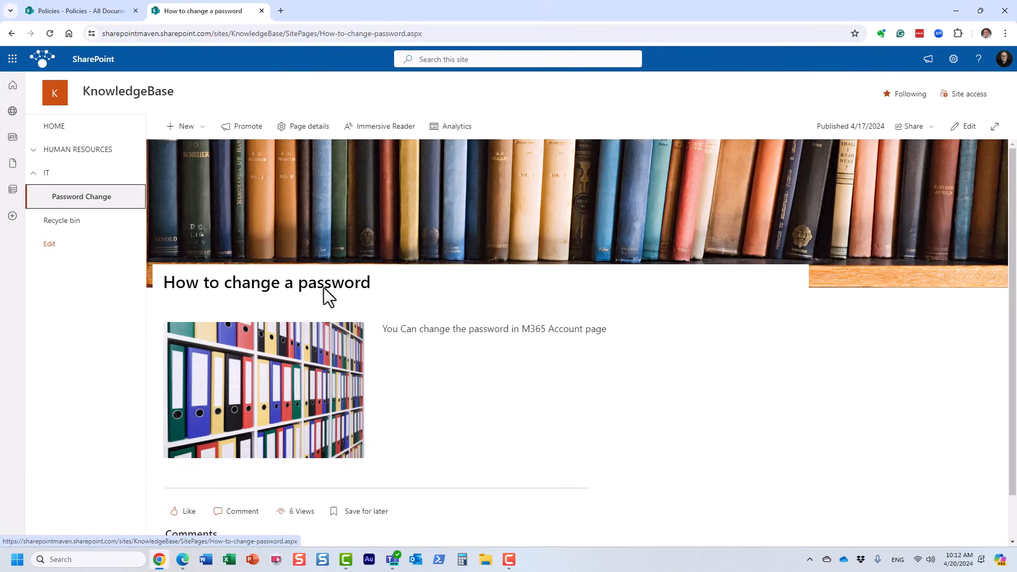
click(72, 128)
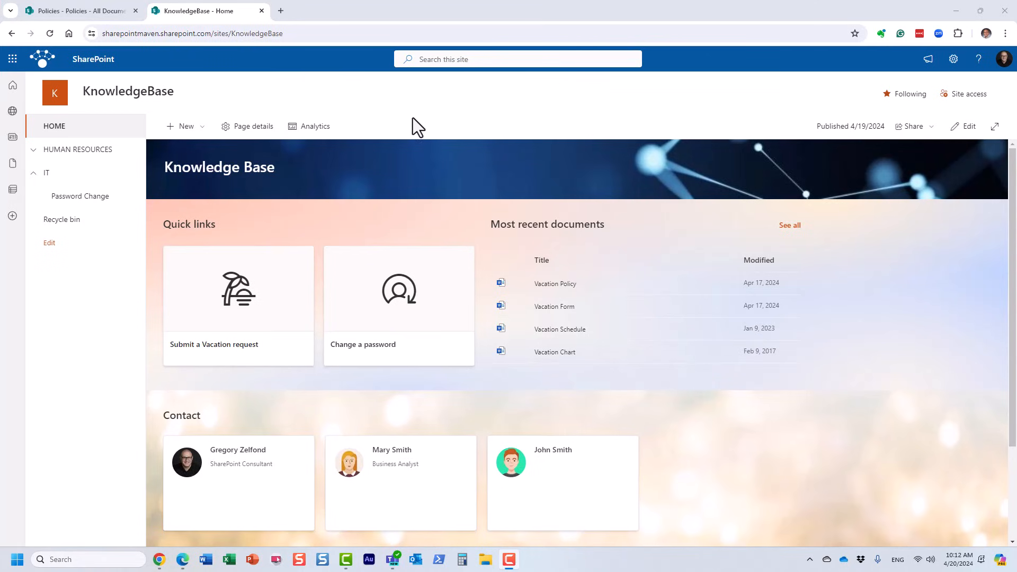
- Open the North America Human Resources department site from the intranet and look through its home page
click(97, 12)
mouse_move(127, 87)
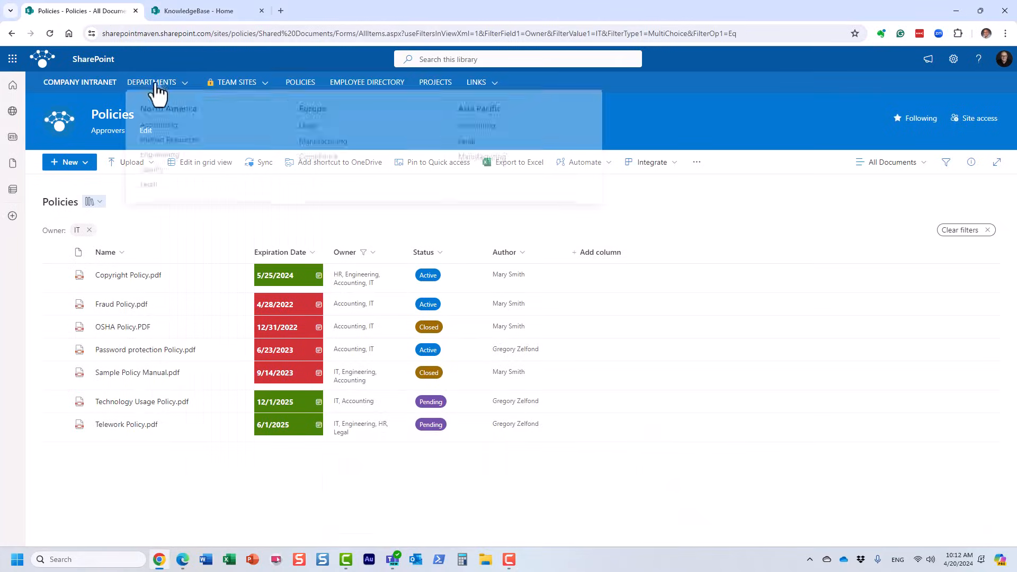
click(179, 142)
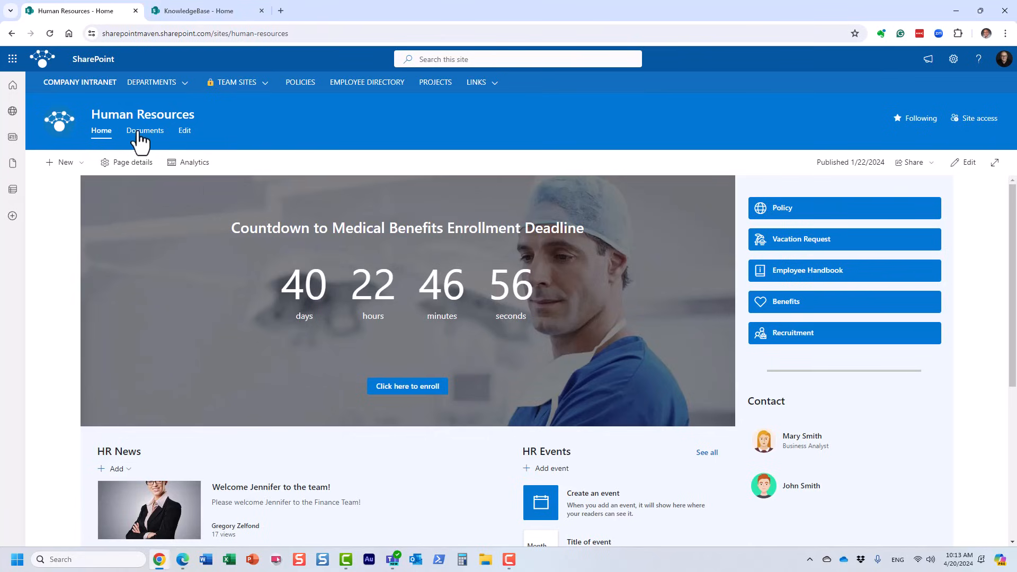
scroll(325, 287, down, 2)
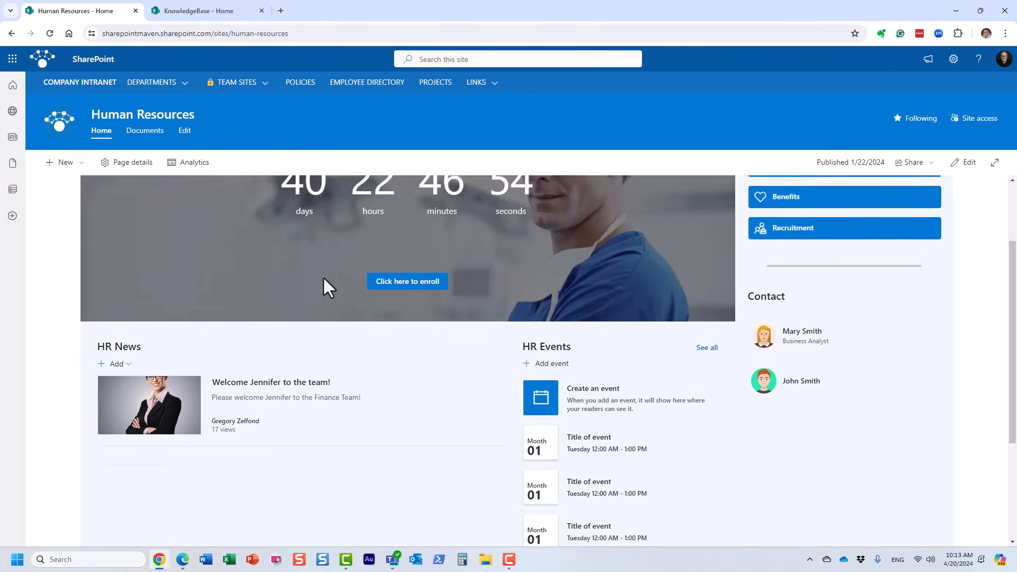
scroll(457, 311, up, 2)
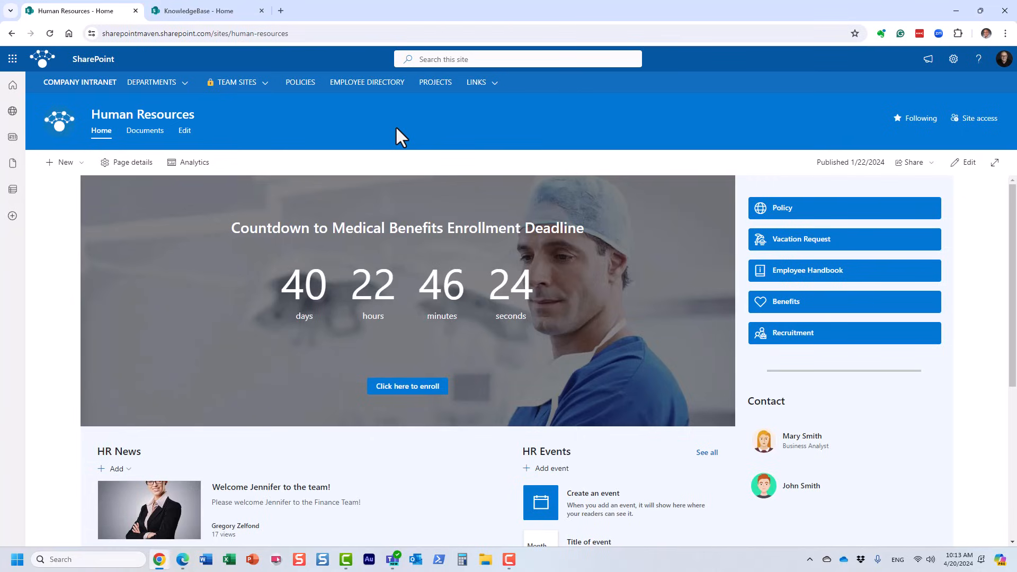
- Search the Human Resources site for "handbook", review the results and return to the site's home page
click(212, 10)
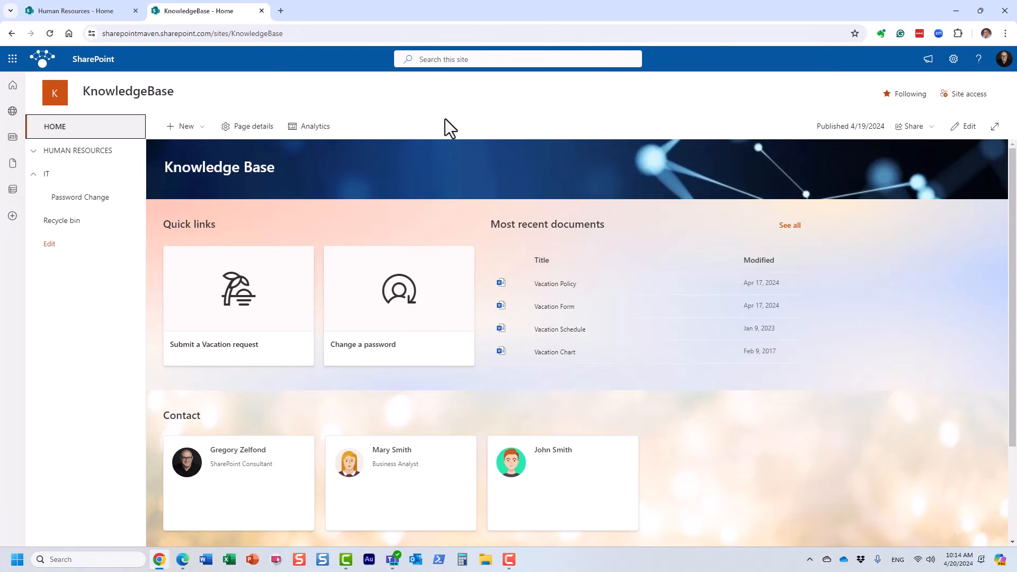
key(ctrl+shift+Tab)
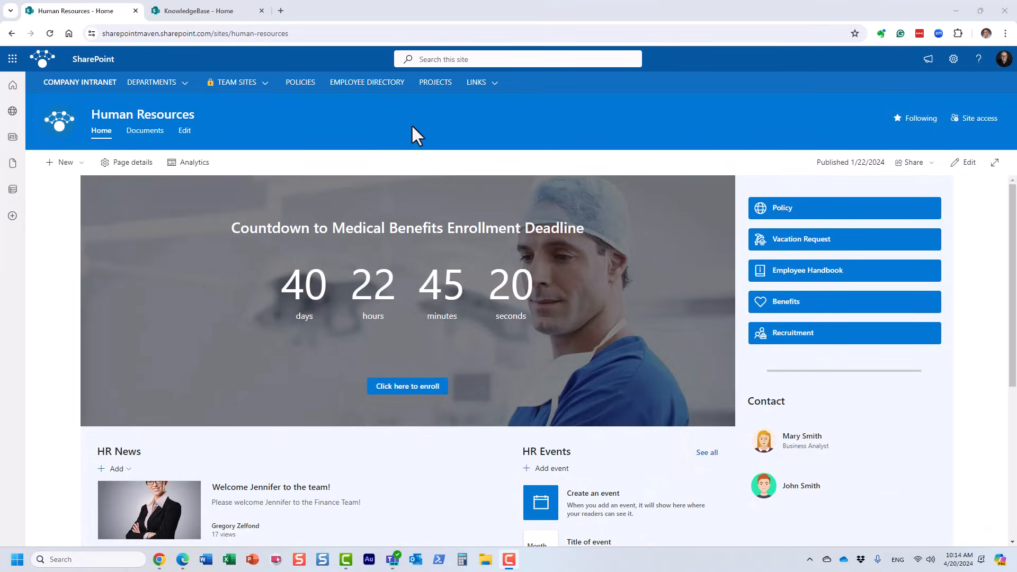
click(434, 63)
text(handbook)
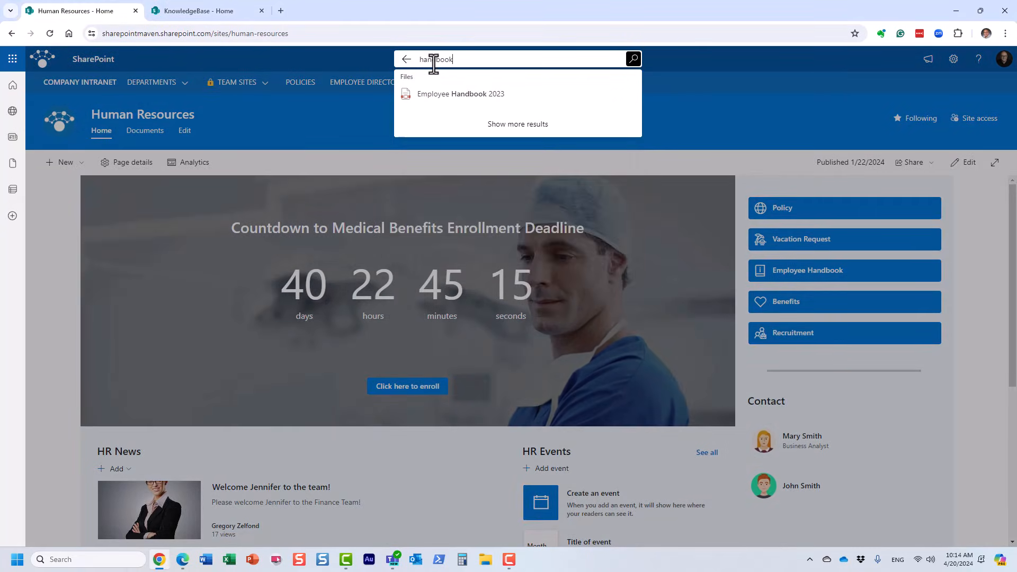
key(Return)
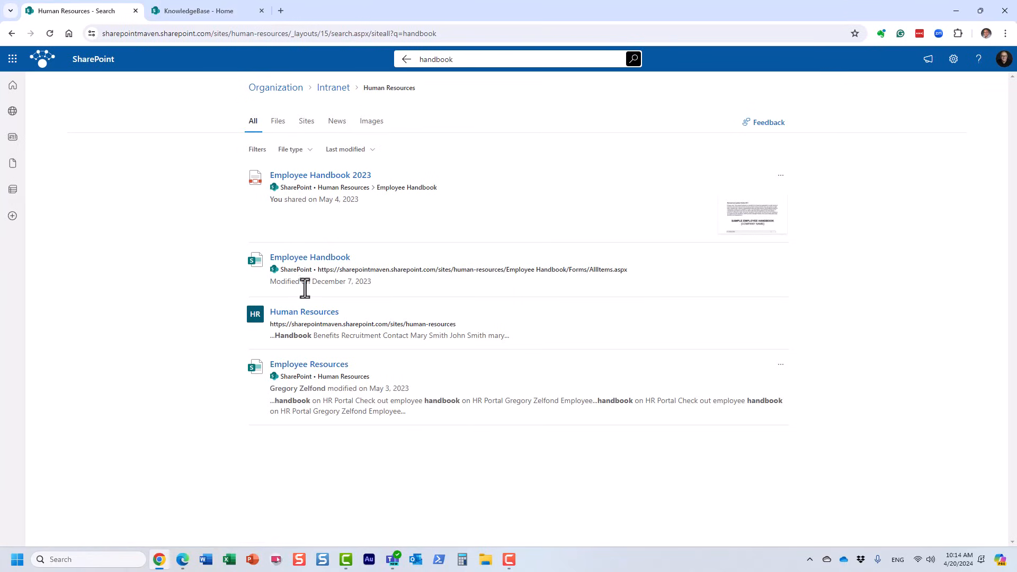
click(407, 60)
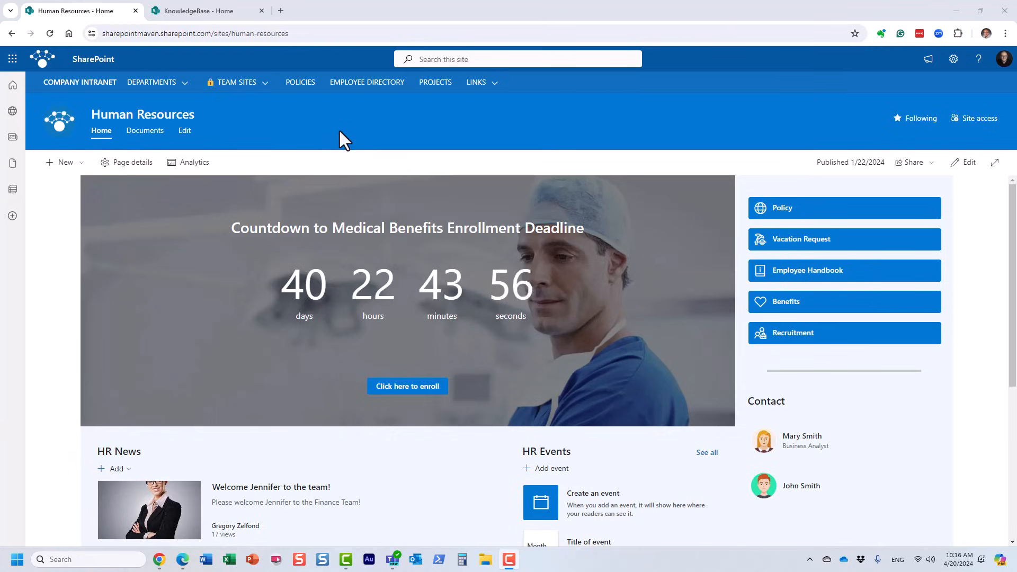
- From the intranet home page, examine the team site and communication site choices for creating a site, without creating one
click(65, 84)
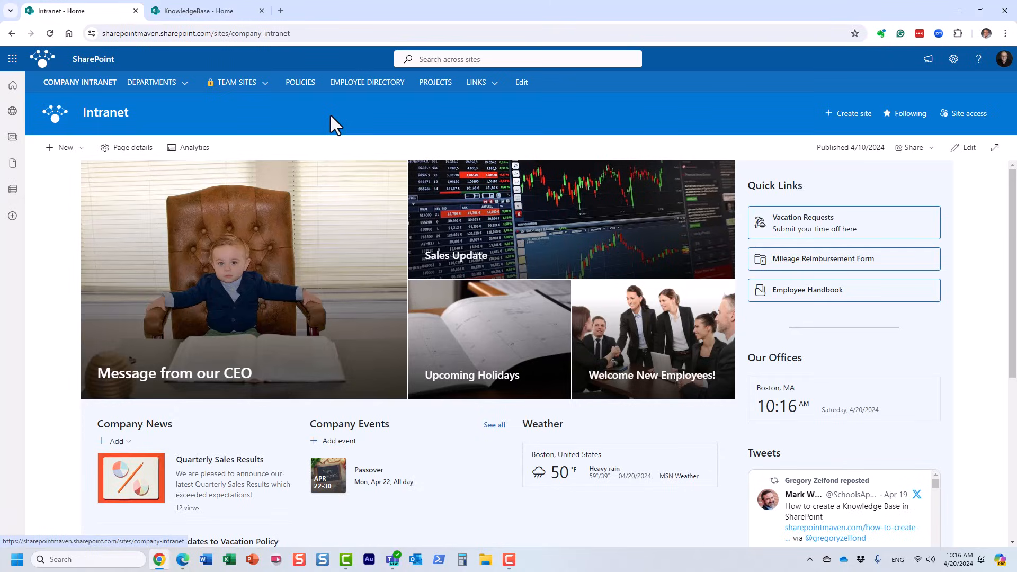
click(851, 114)
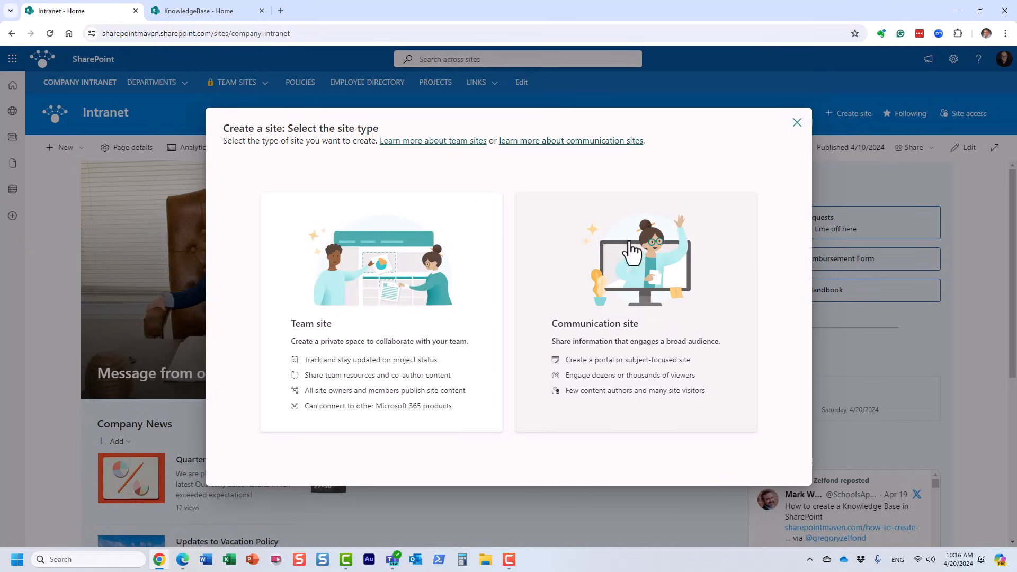
click(797, 123)
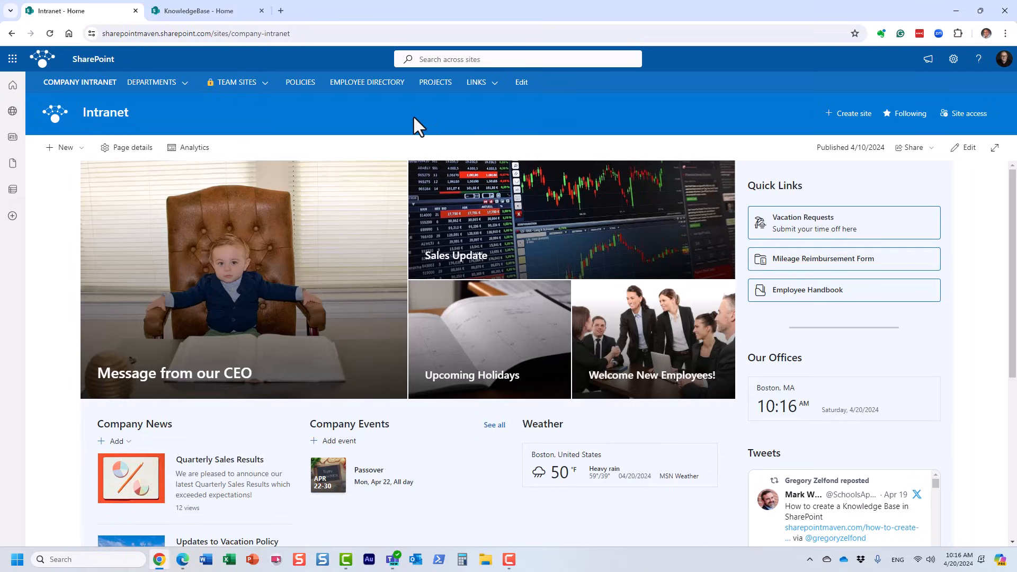
click(839, 117)
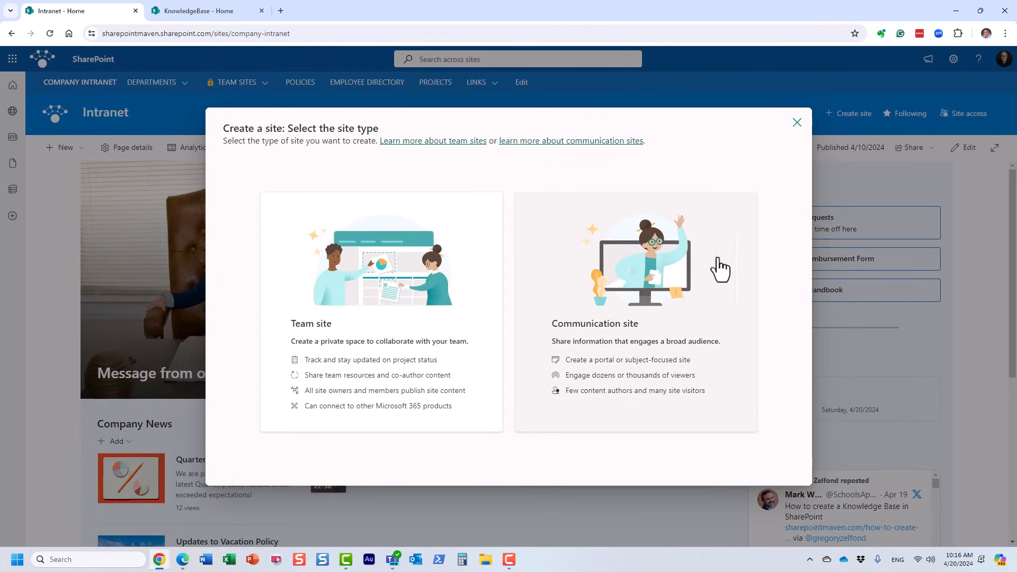
click(797, 123)
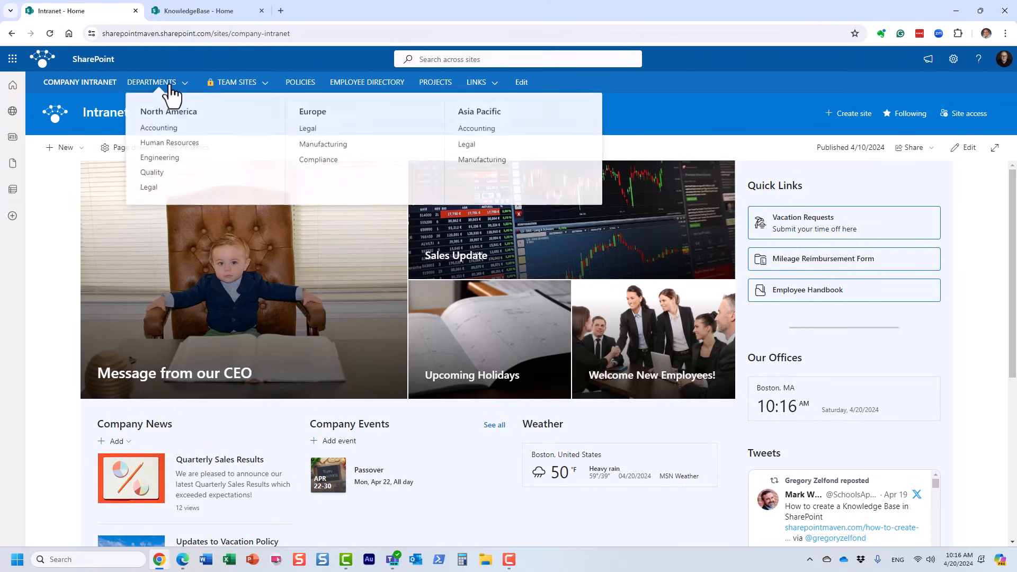
- Visit the North America Human Resources department site and return to the intranet home page
mouse_move(166, 88)
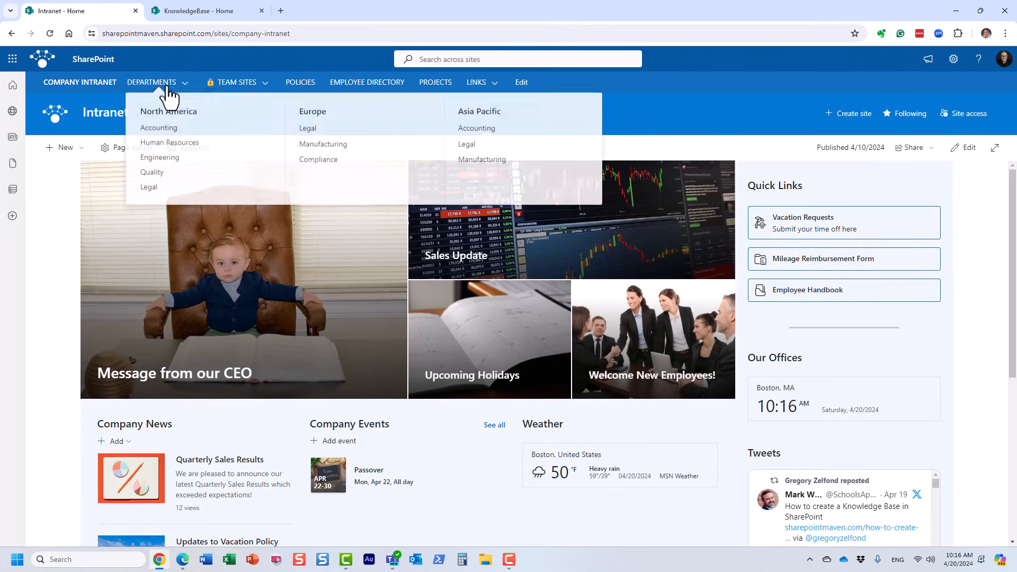
click(192, 143)
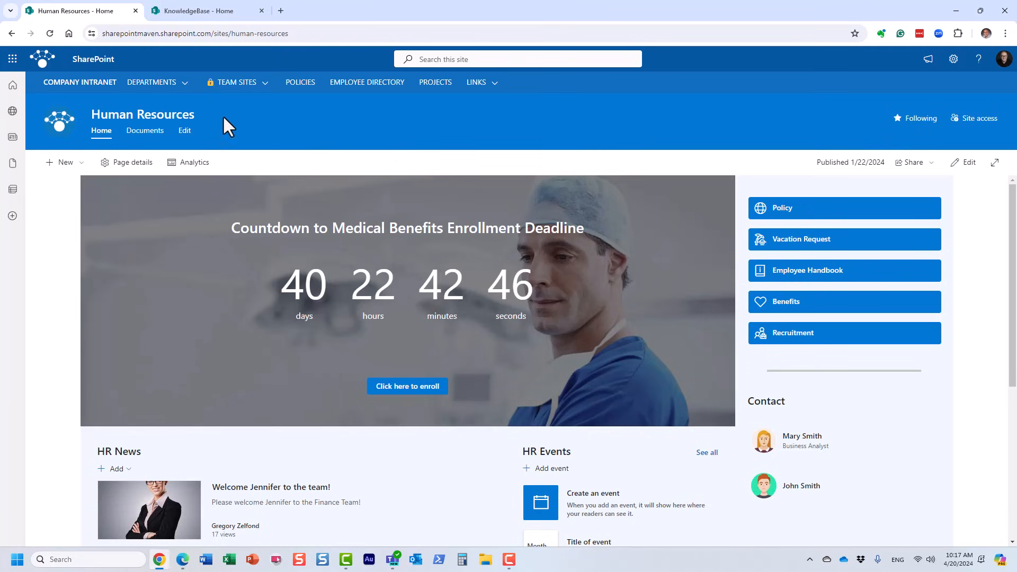
click(99, 83)
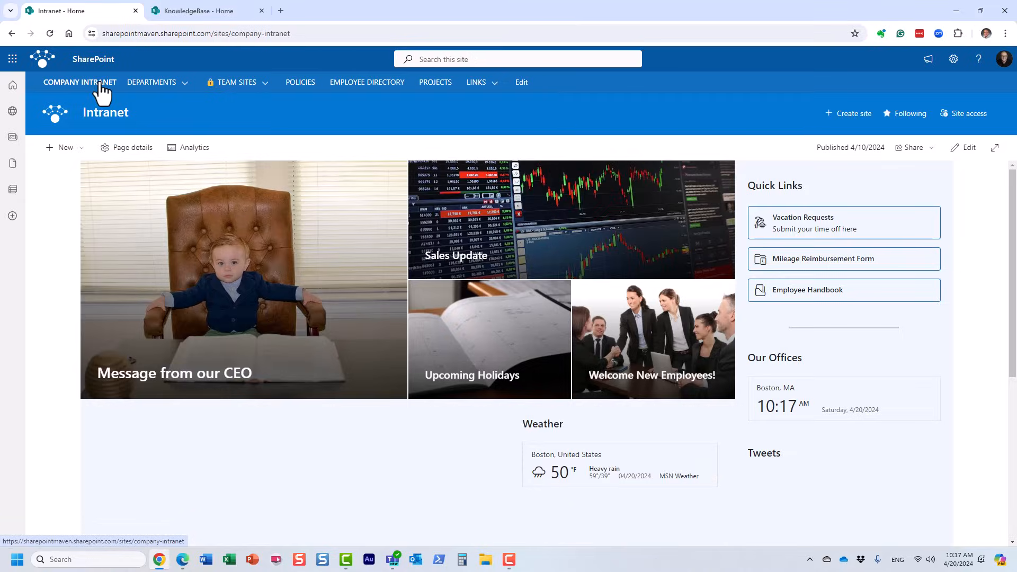
- Review the site types offered for a new site, and open the HR team site
click(852, 114)
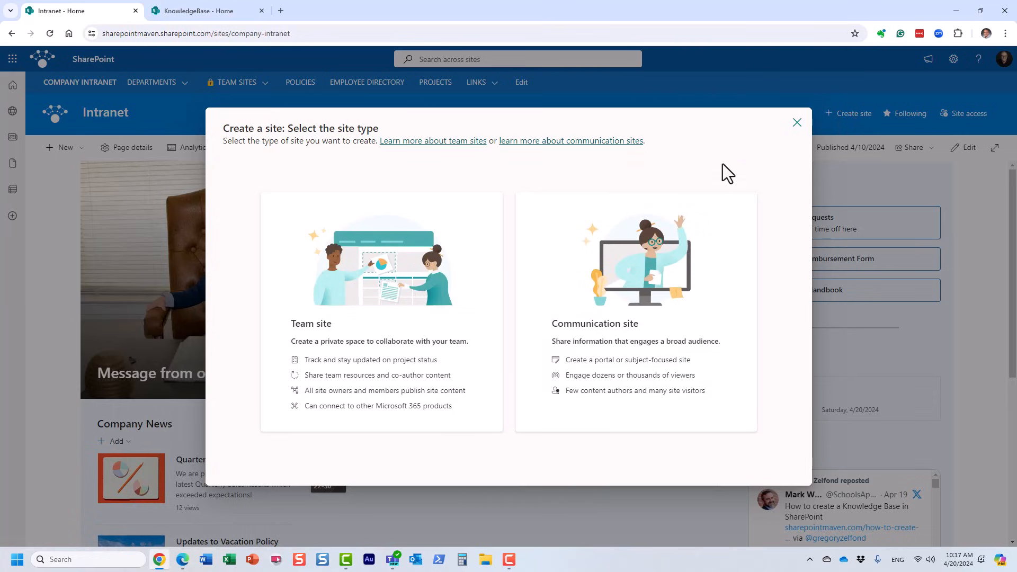
click(797, 123)
click(262, 85)
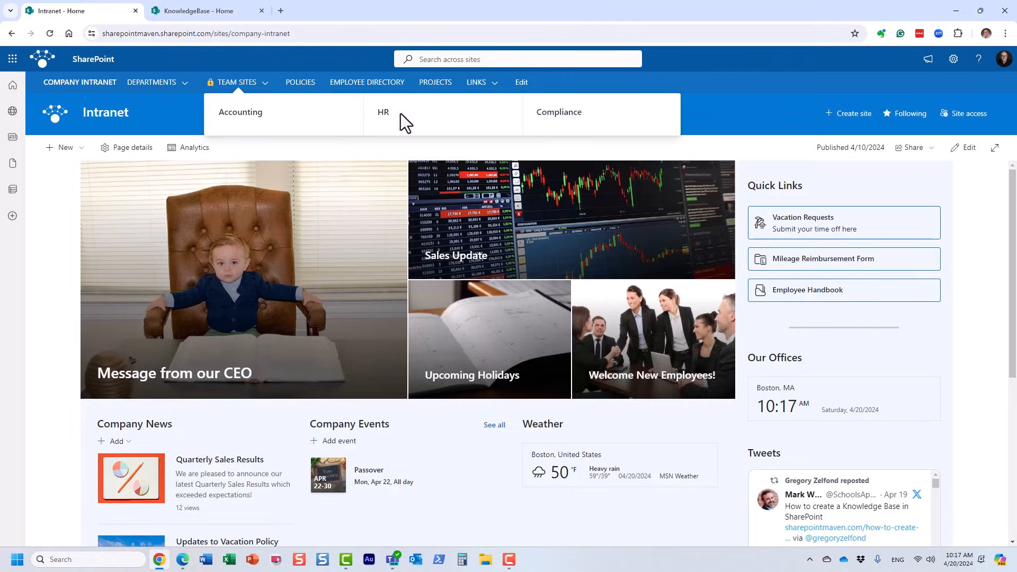
click(383, 116)
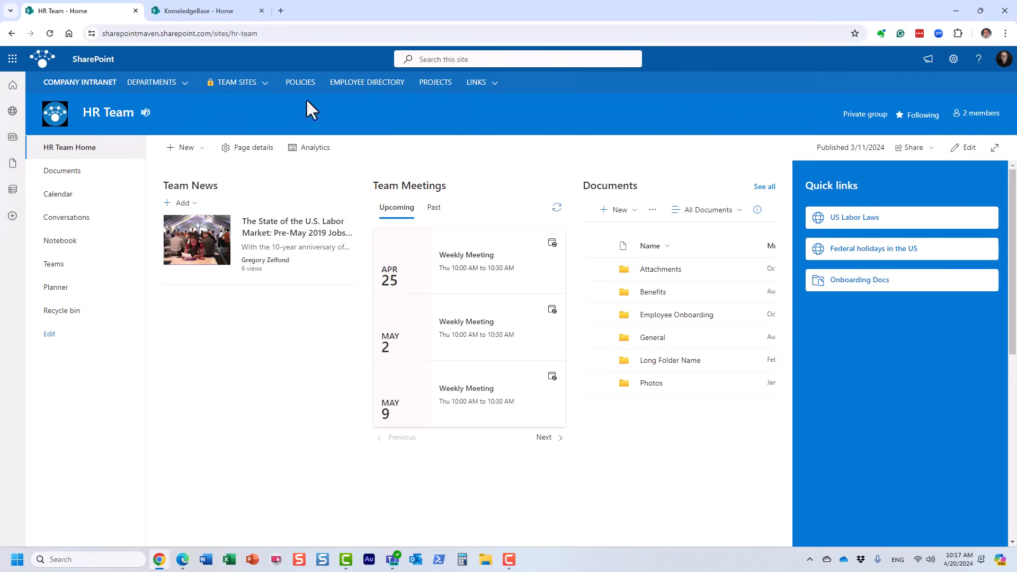
- Revisit the KnowledgeBase home page for comparison, and display the HR Team site's group membership
click(219, 12)
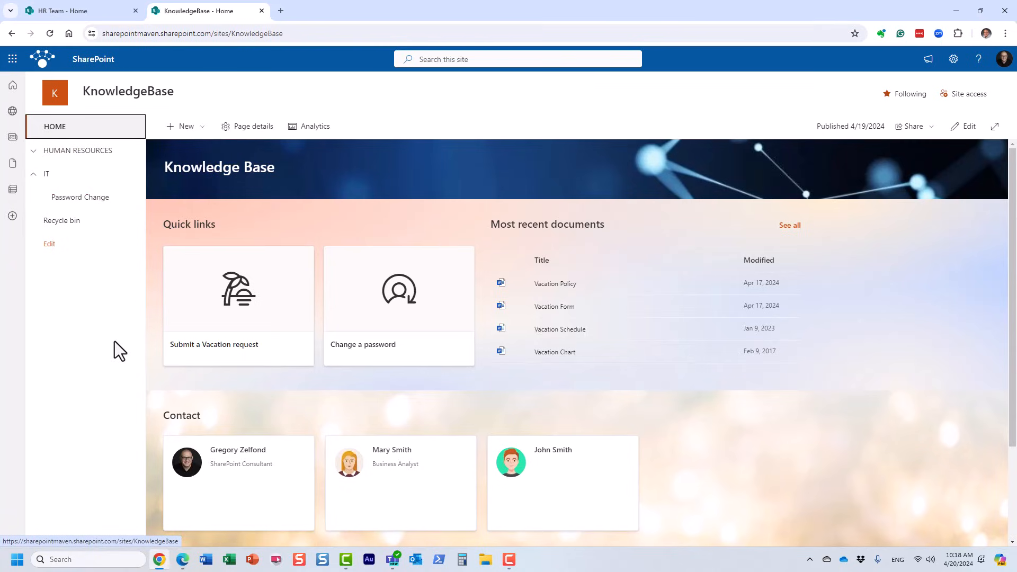
click(93, 11)
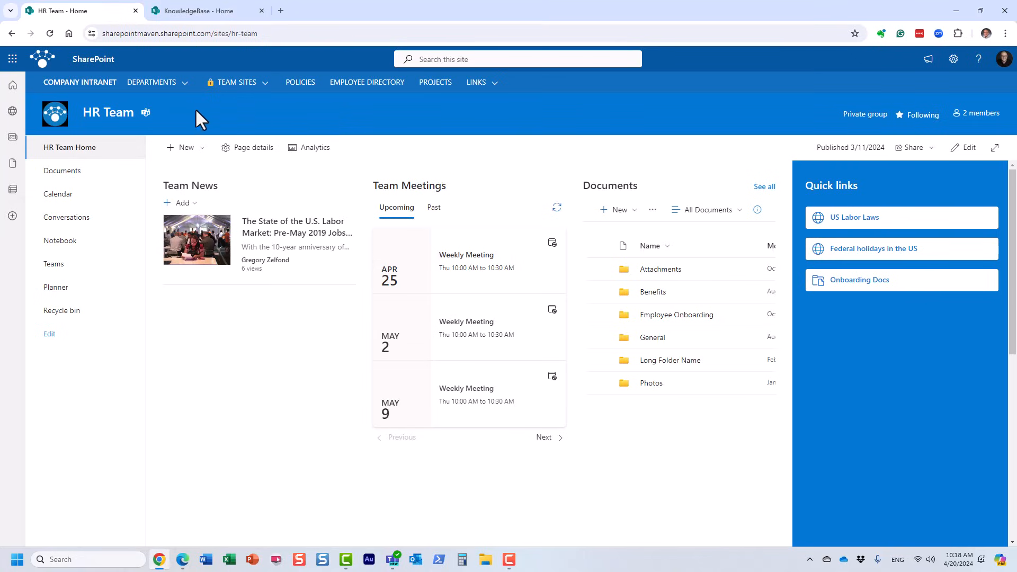
click(977, 123)
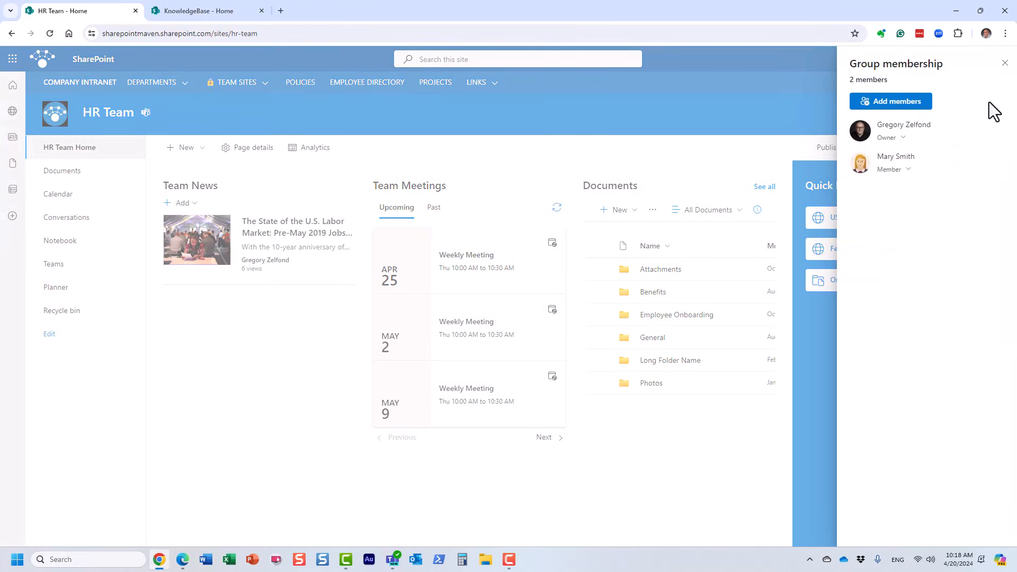
click(1005, 64)
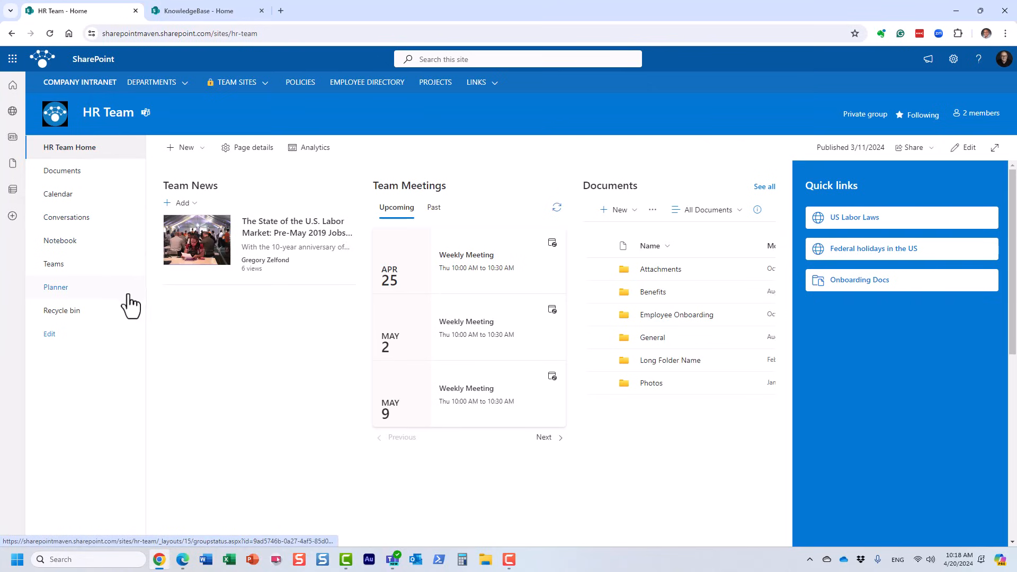
click(975, 113)
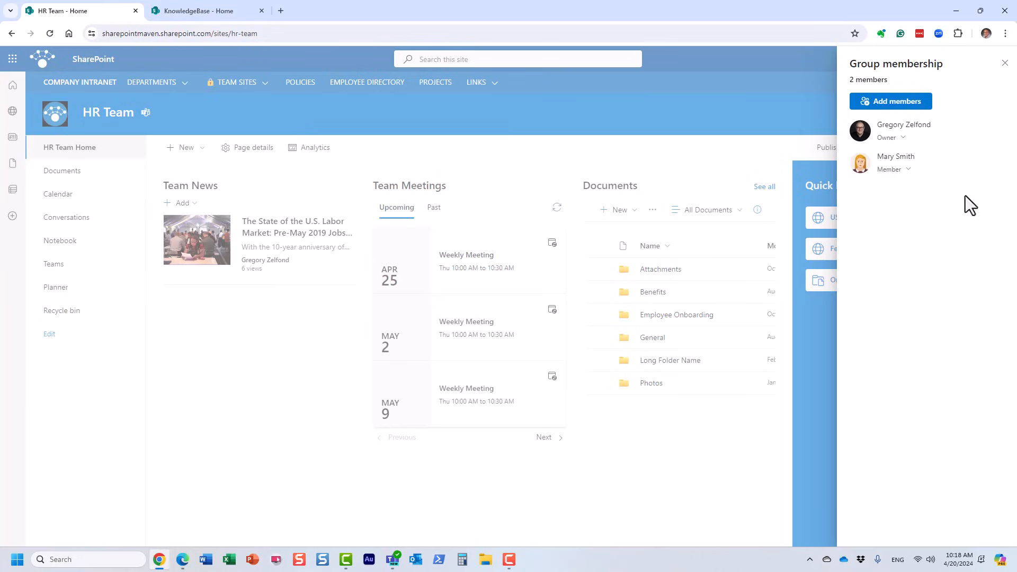
- Dismiss the HR Team group membership, revisit the KnowledgeBase home page for comparison, and return to the HR Team site
click(1005, 63)
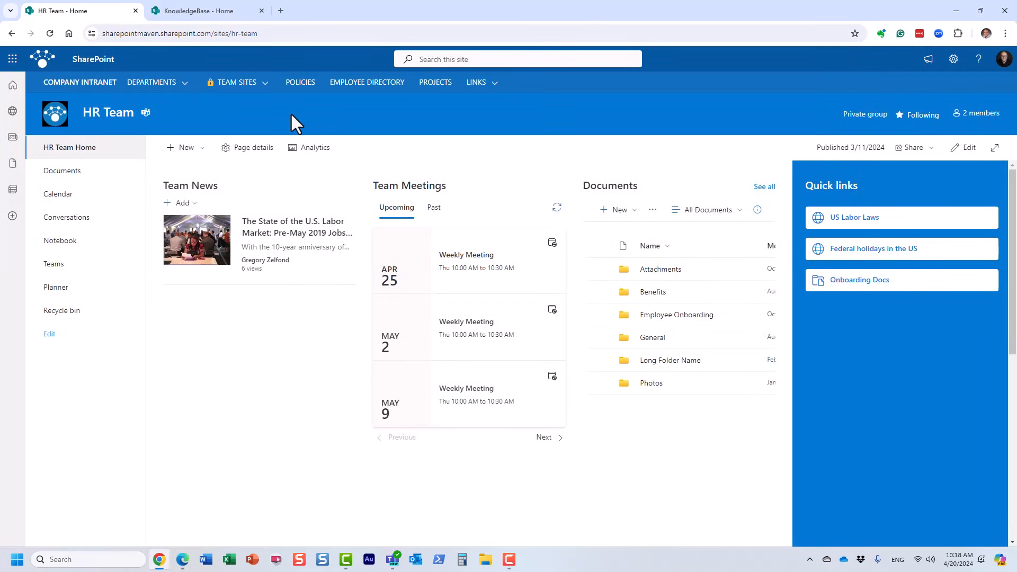
click(216, 14)
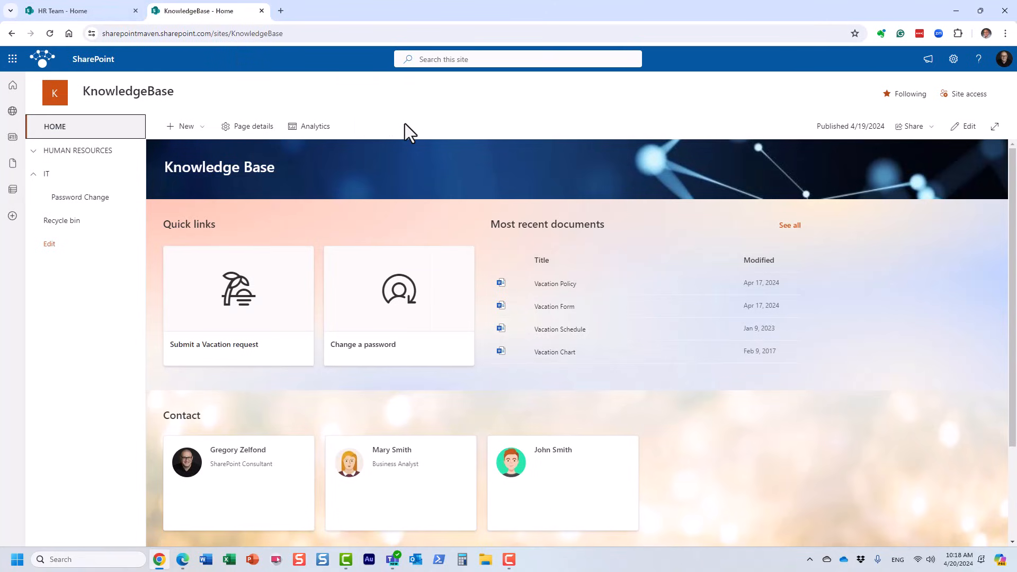
click(95, 12)
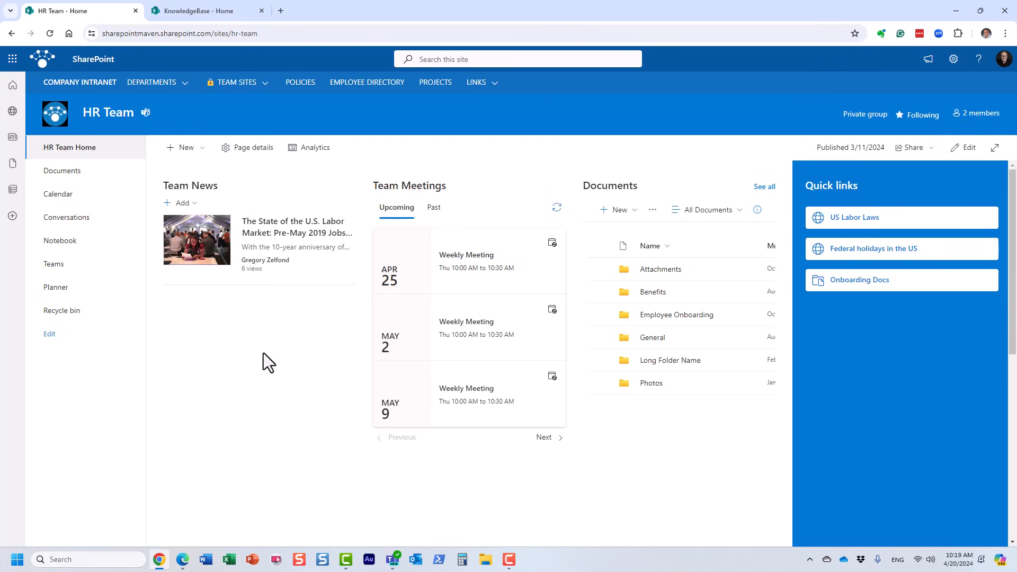
- From the intranet home page, compare the team site and communication site types without creating one, and reopen the HR Team site
click(94, 84)
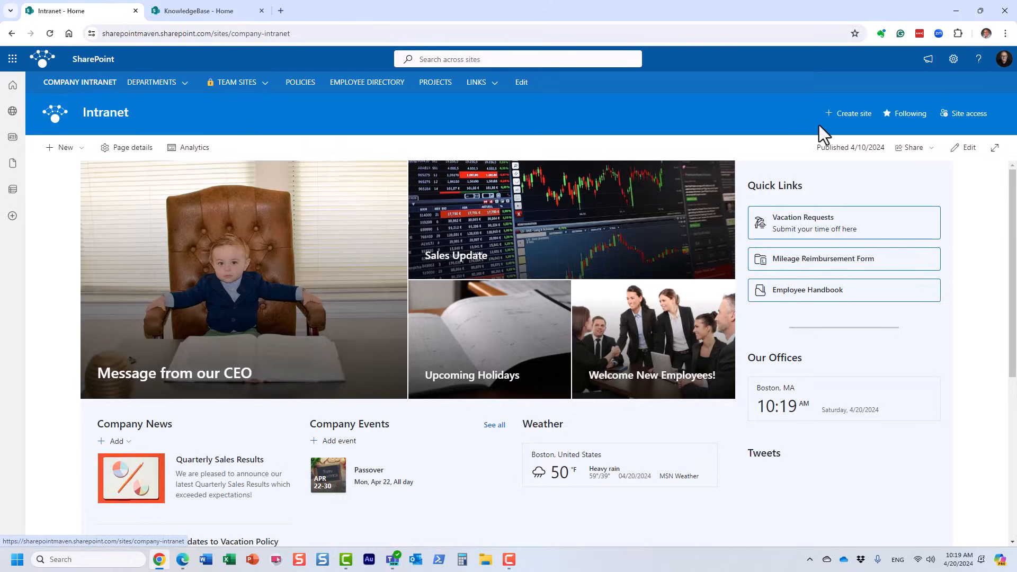
click(848, 114)
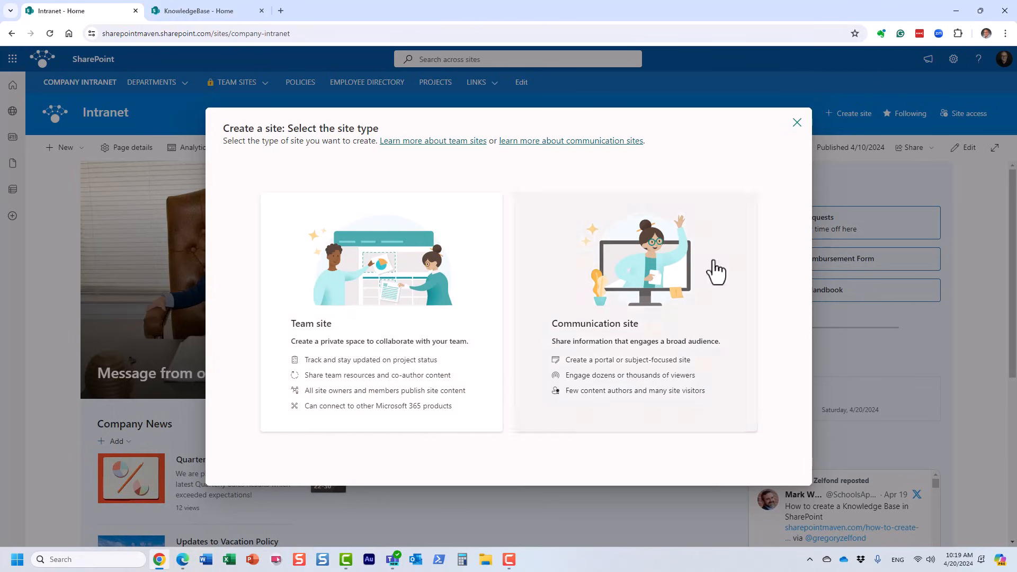
click(797, 122)
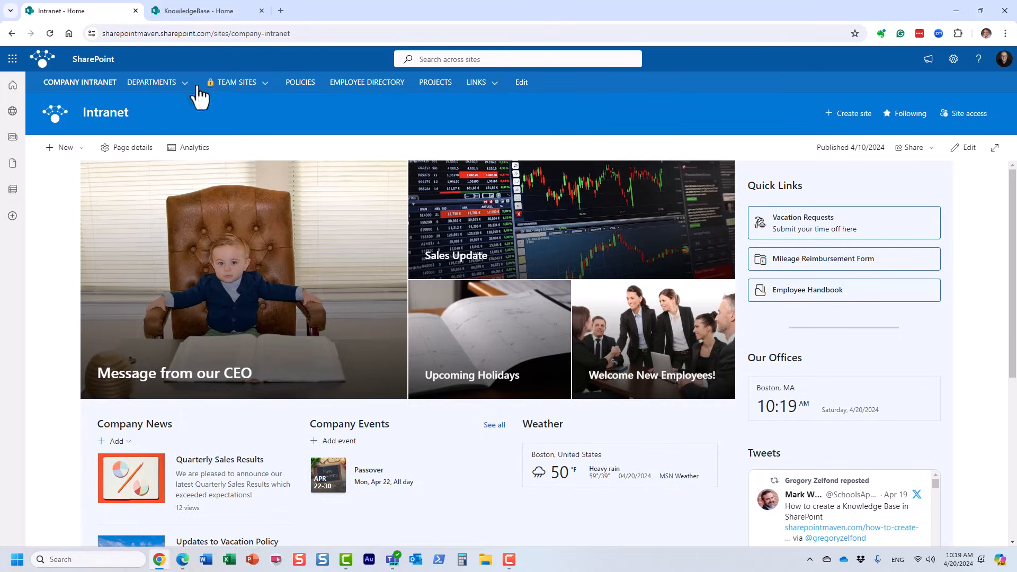
mouse_move(236, 84)
click(384, 121)
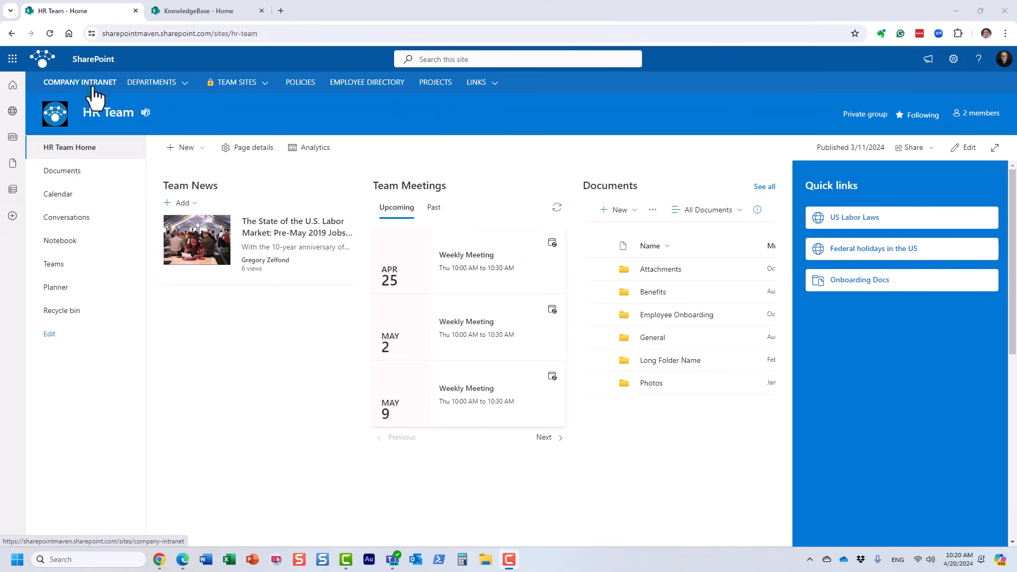
- Open the SharePoint start page in a new tab and review its site creation choices without creating a site
click(12, 59)
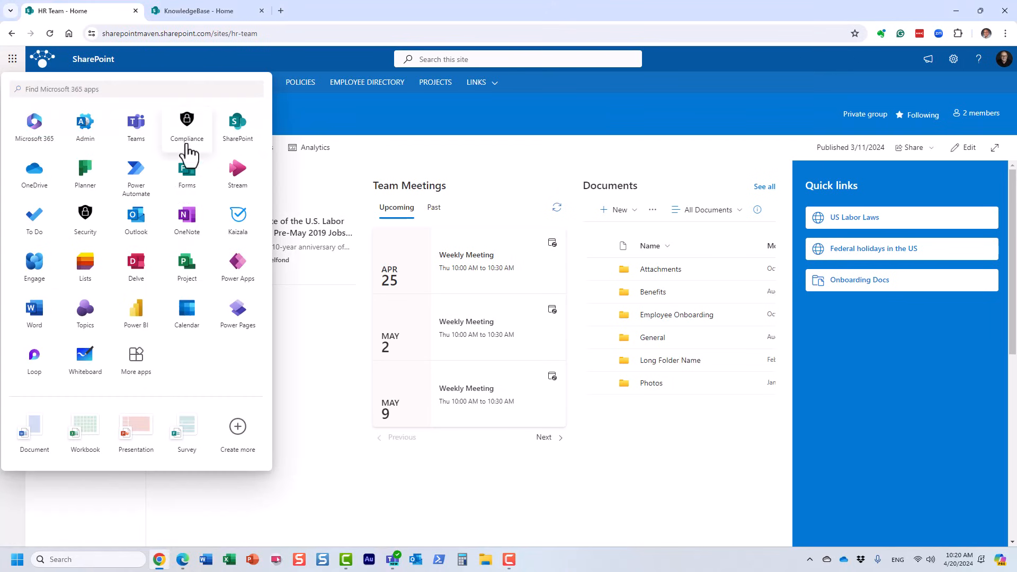
right_click(252, 131)
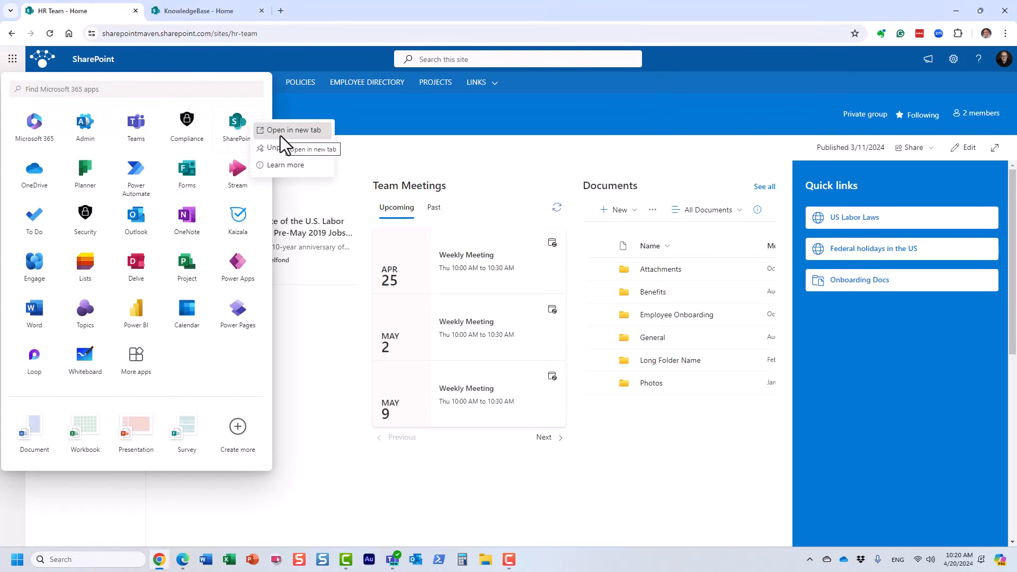
click(281, 134)
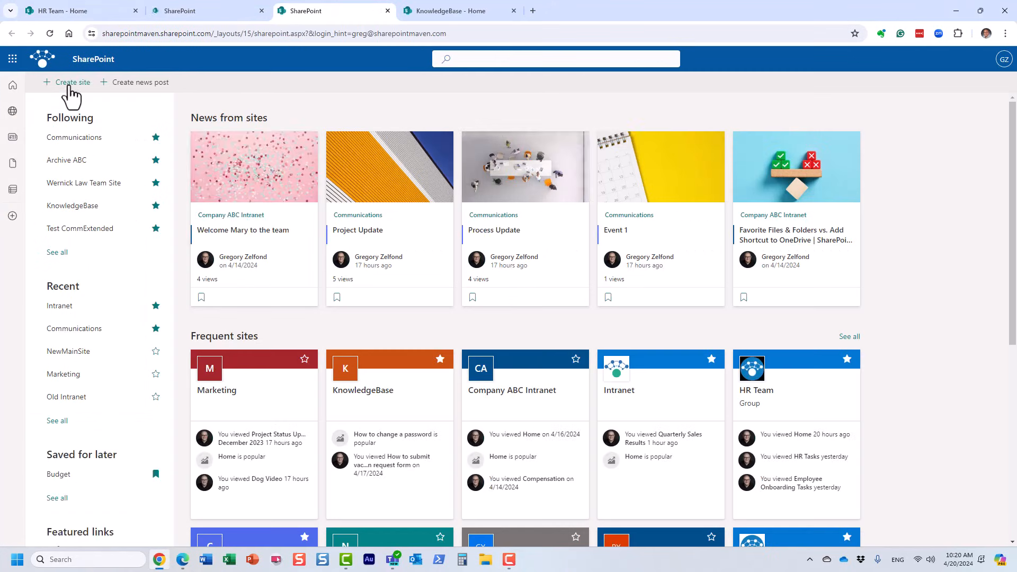
click(71, 84)
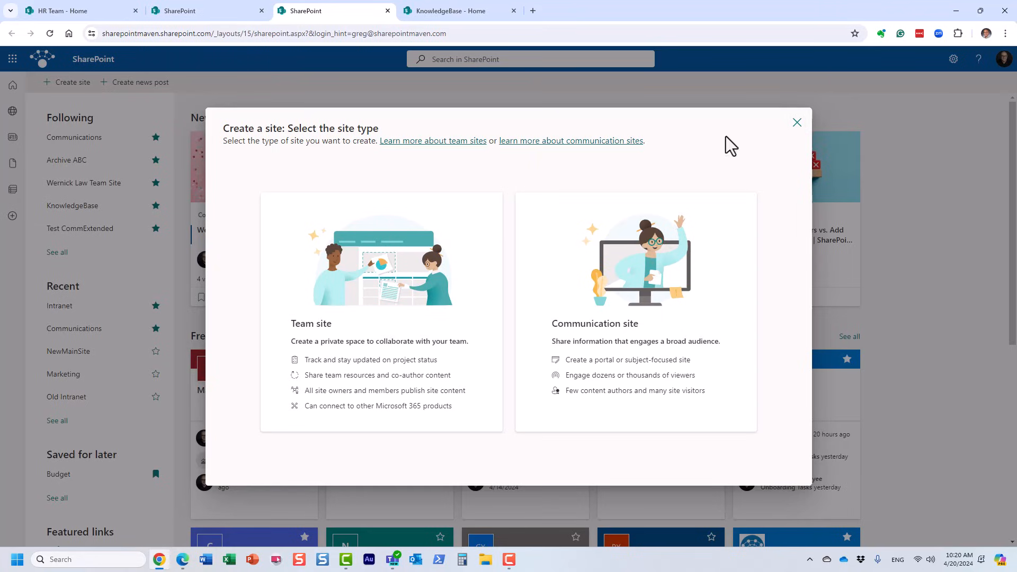
click(797, 123)
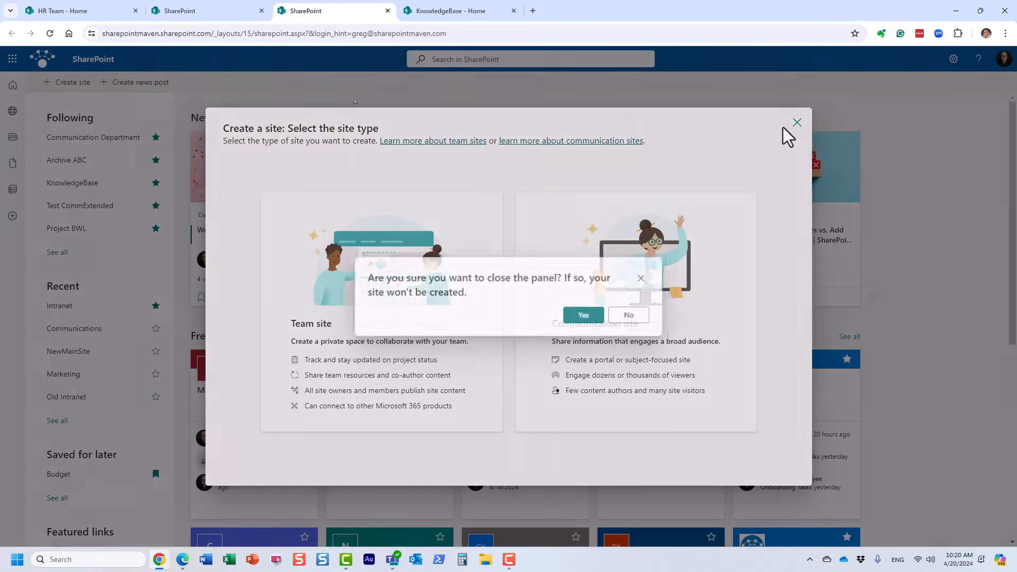
click(585, 318)
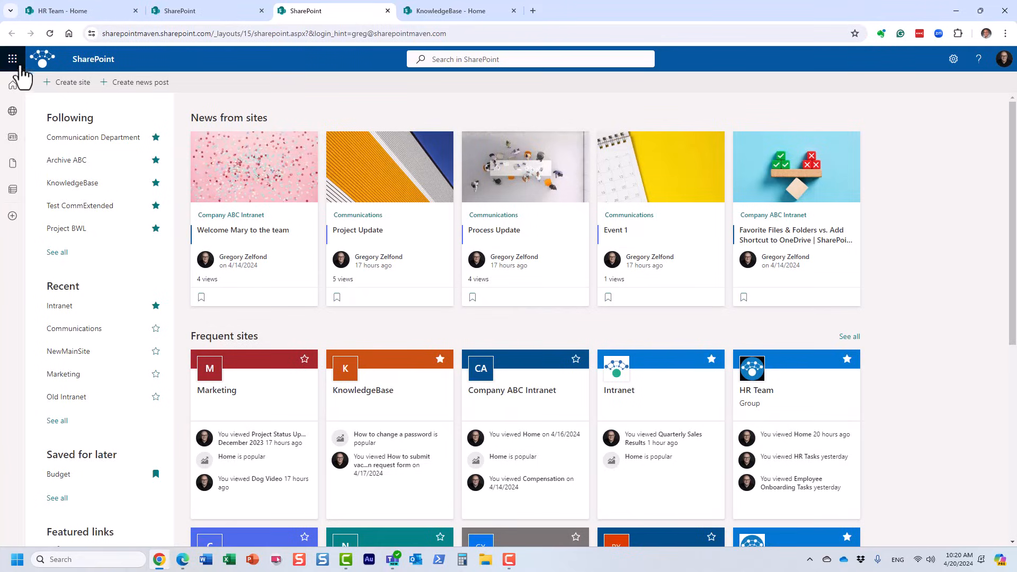
- Go through the Microsoft 365 admin center to the SharePoint admin center and open its list of active sites
click(12, 59)
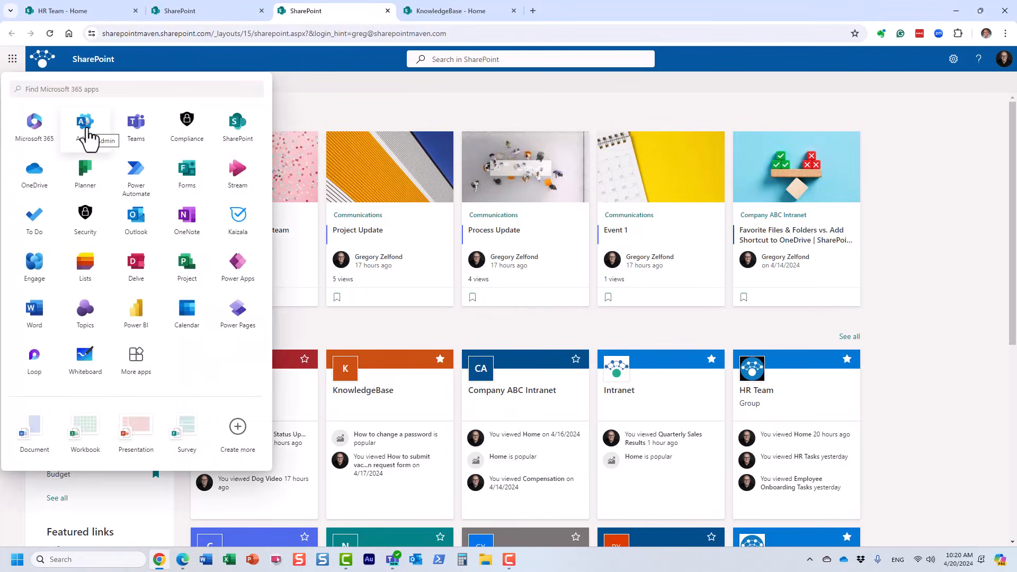
click(86, 130)
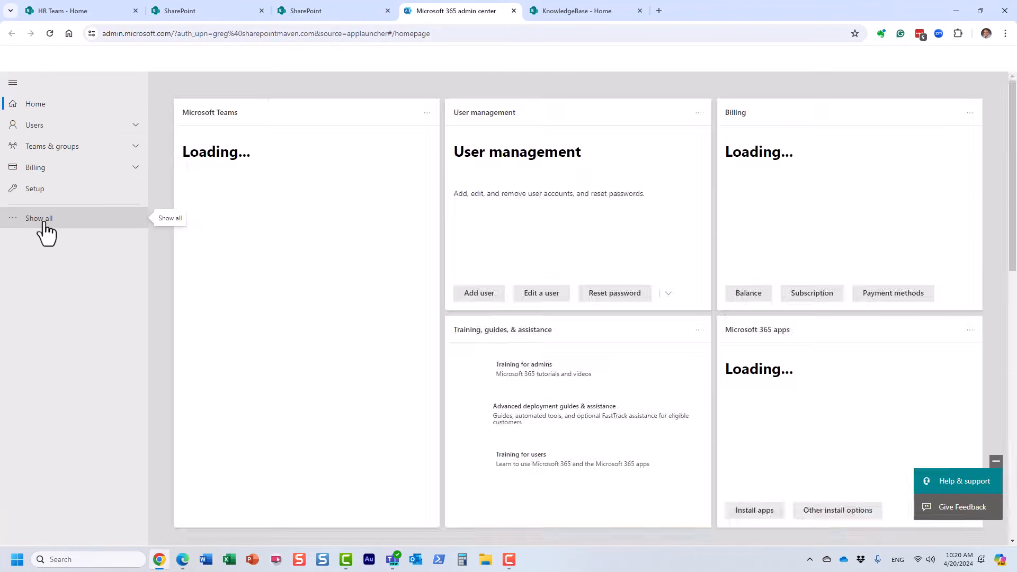
click(43, 223)
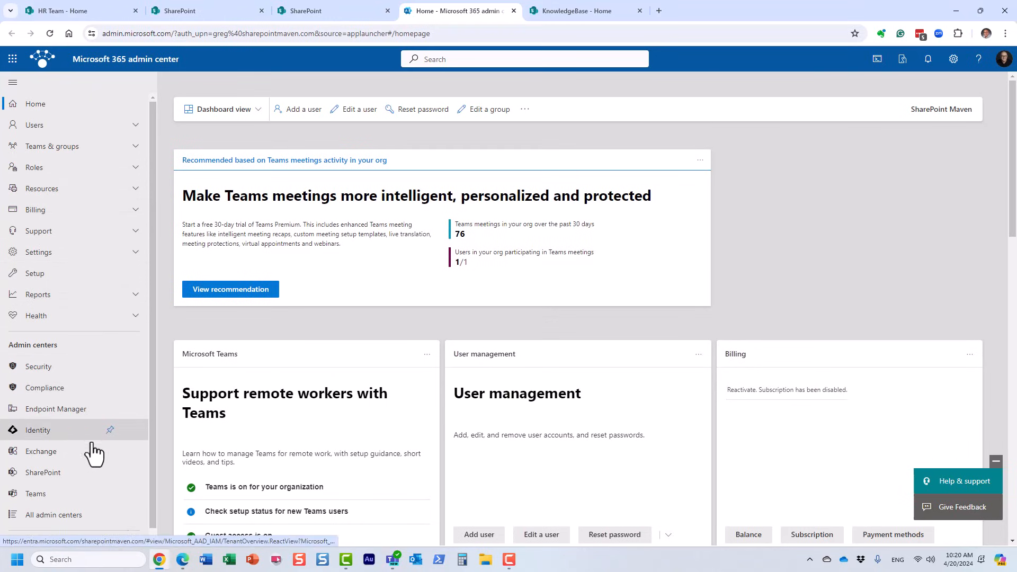
click(58, 476)
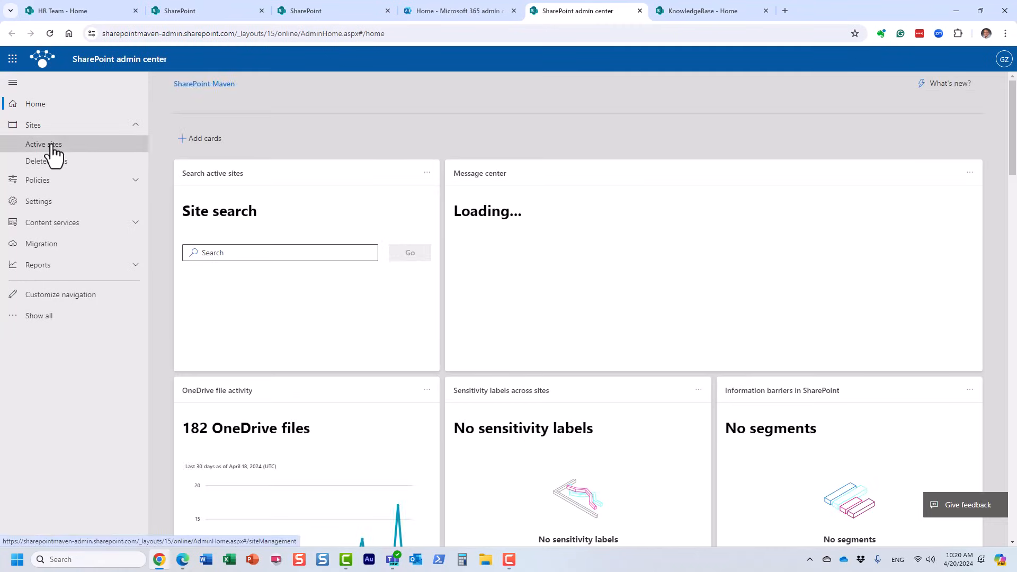
click(51, 148)
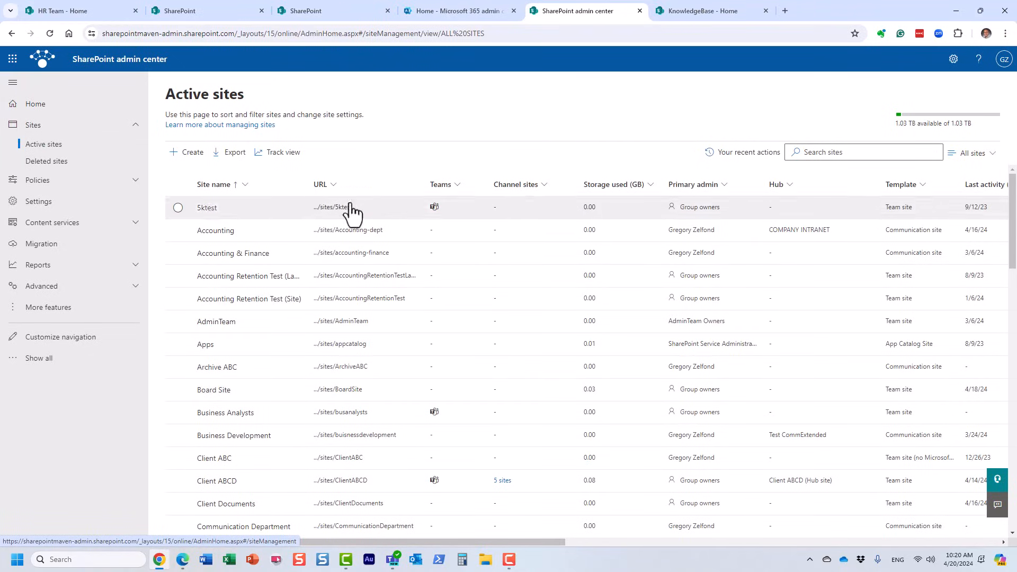
- Start a new site from the additional site options, review the available templates, and keep the Team site template without a Microsoft 365 Group
click(193, 156)
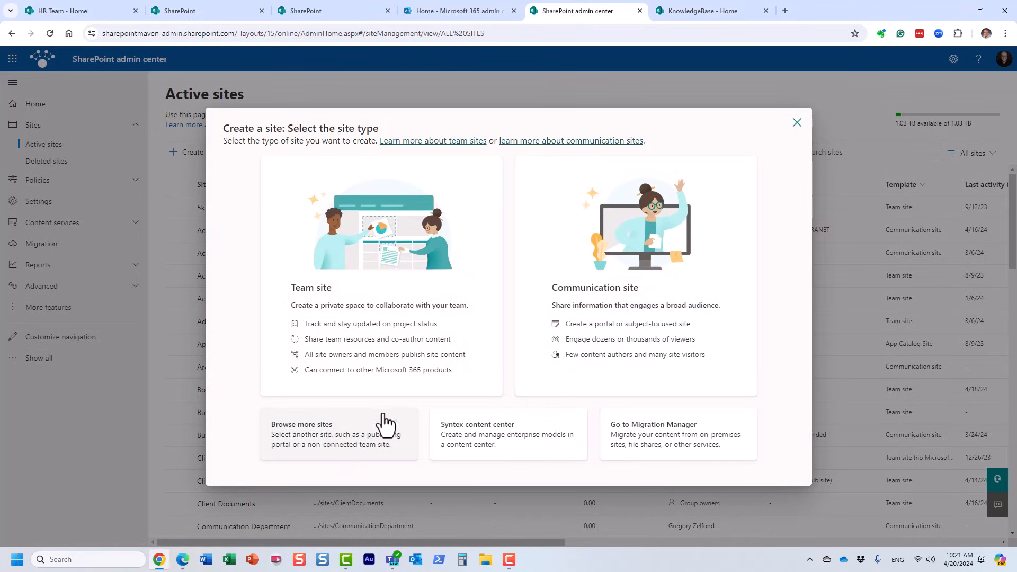
click(364, 446)
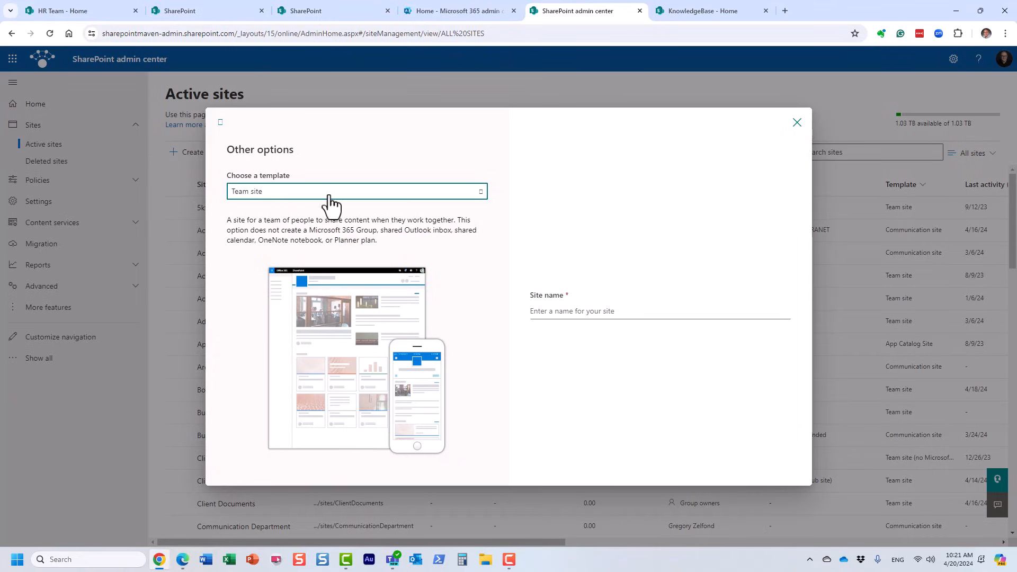
click(351, 198)
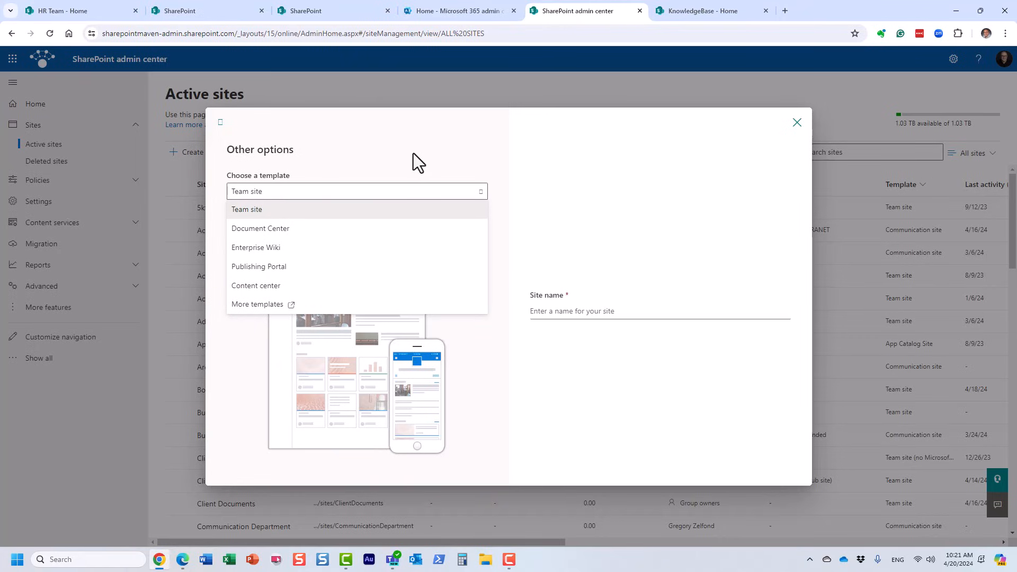
key(Escape)
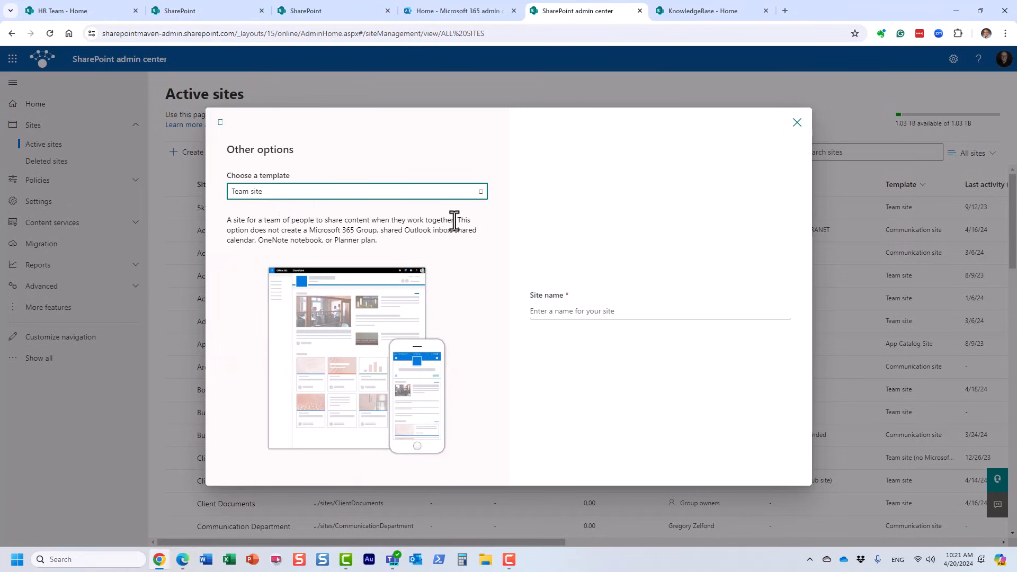
drag(456, 220, 376, 230)
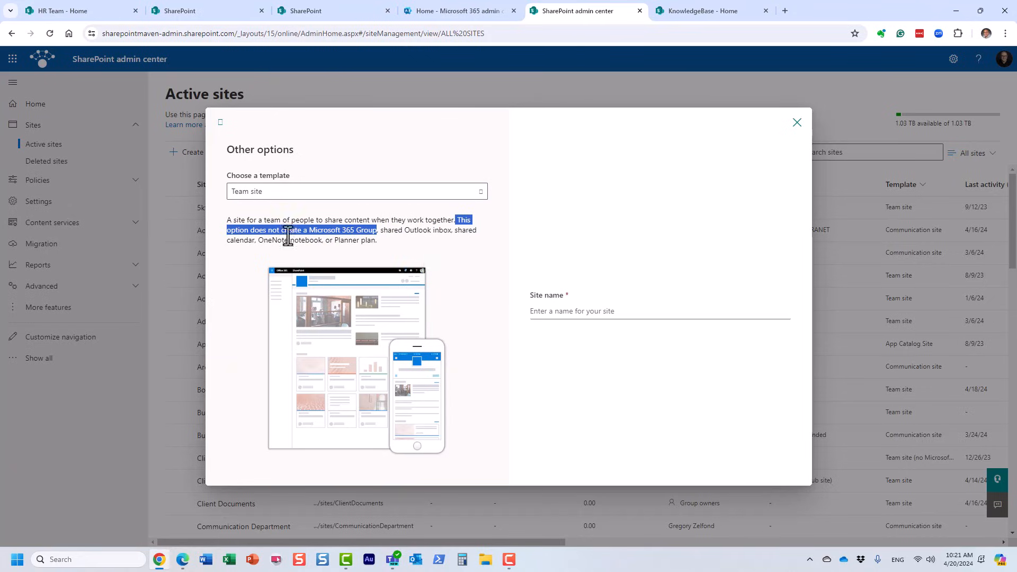
click(432, 254)
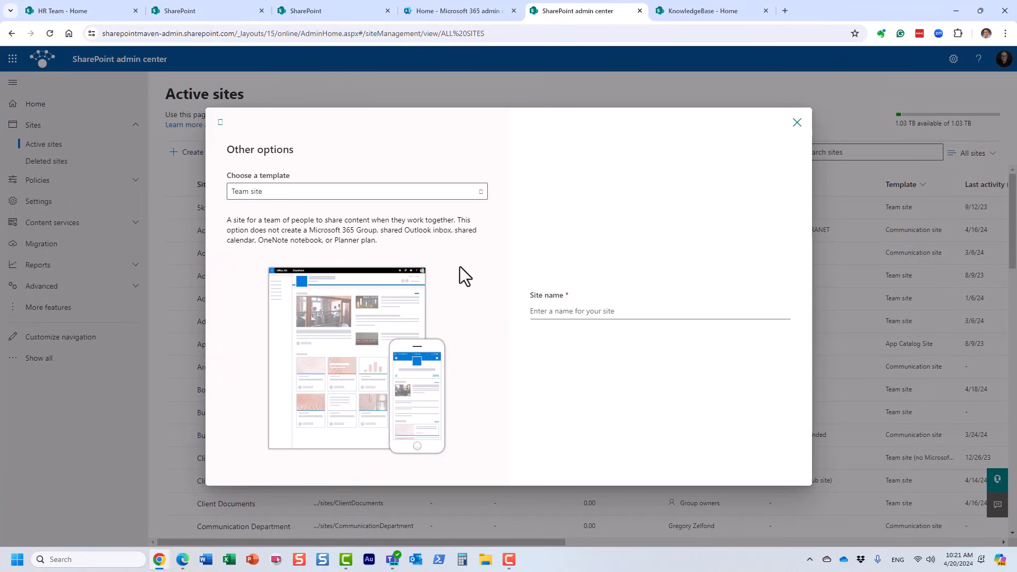
- Name the new site "Knowledge Base Wiki"
click(553, 311)
text(Kno)
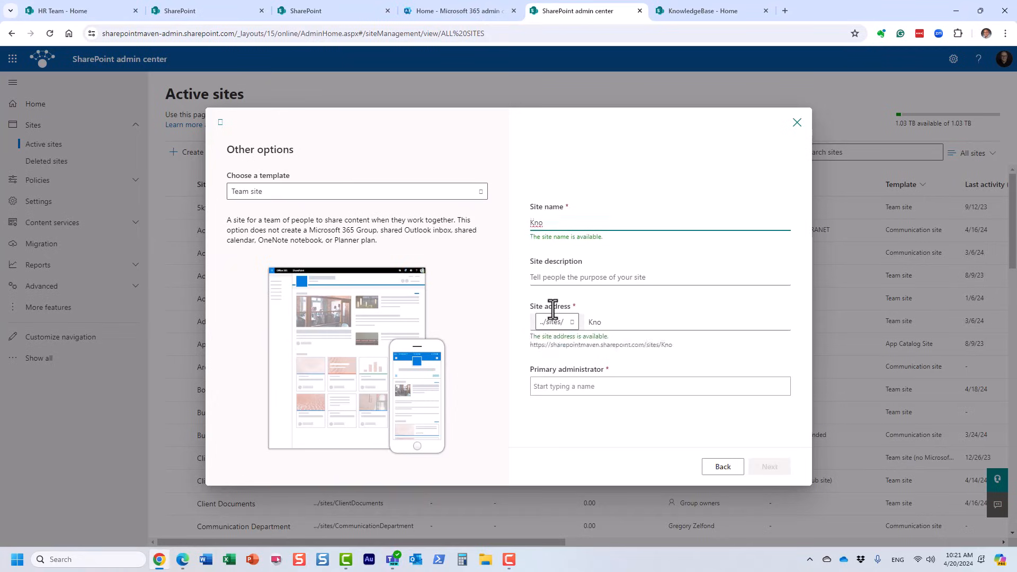
text(wled)
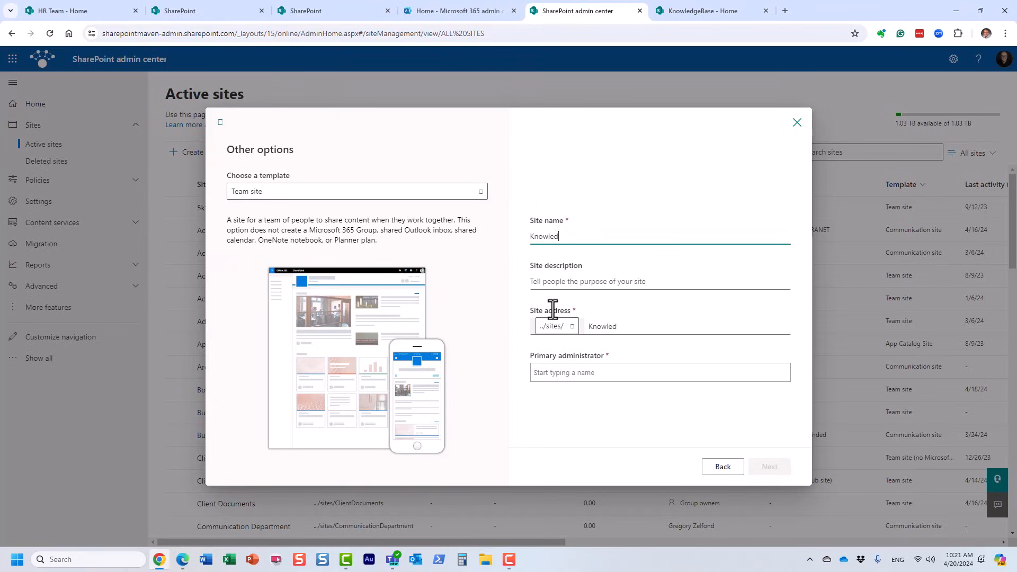
text(ge Base Wiki)
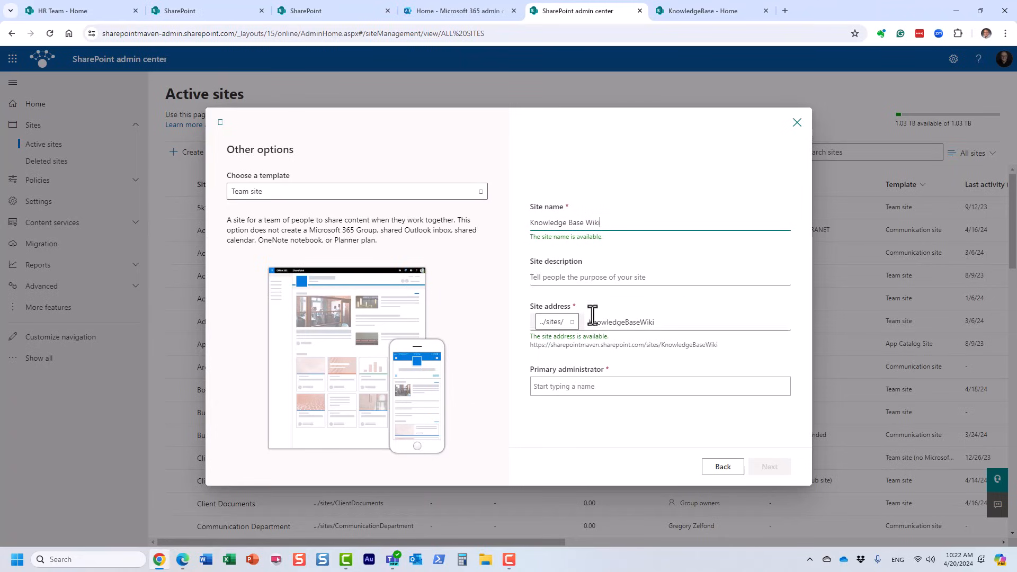
- Assign the primary administrator and create the site with English as language and (UTC-05:00) Eastern Time (US and Canada) as time zone
click(573, 386)
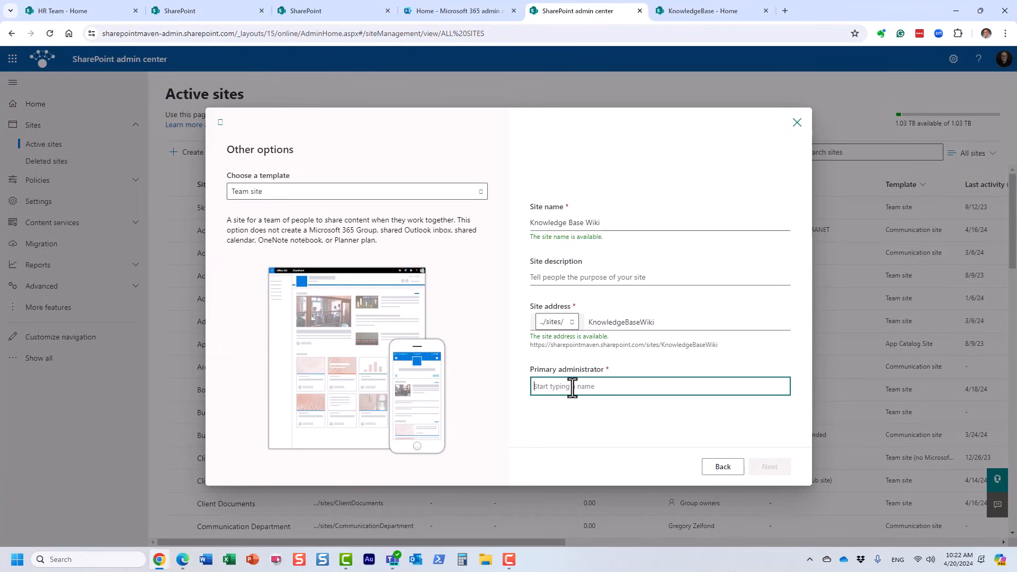
text(zelfond)
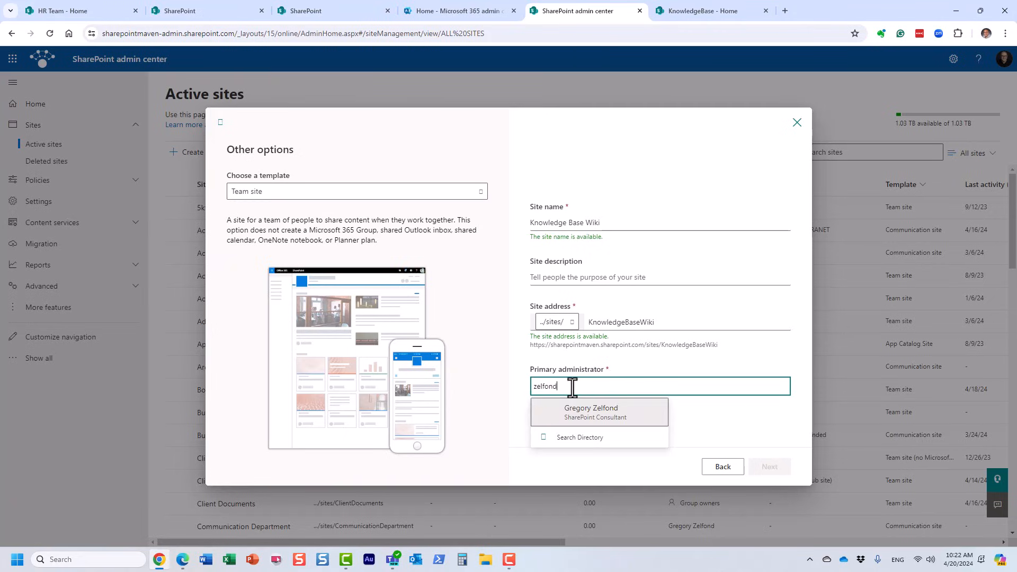
click(606, 411)
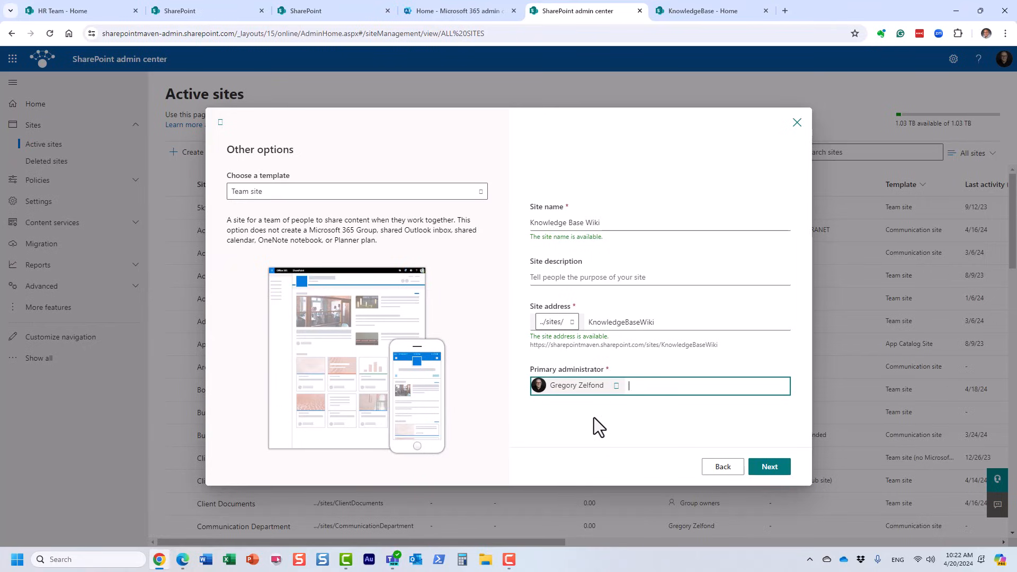
click(776, 469)
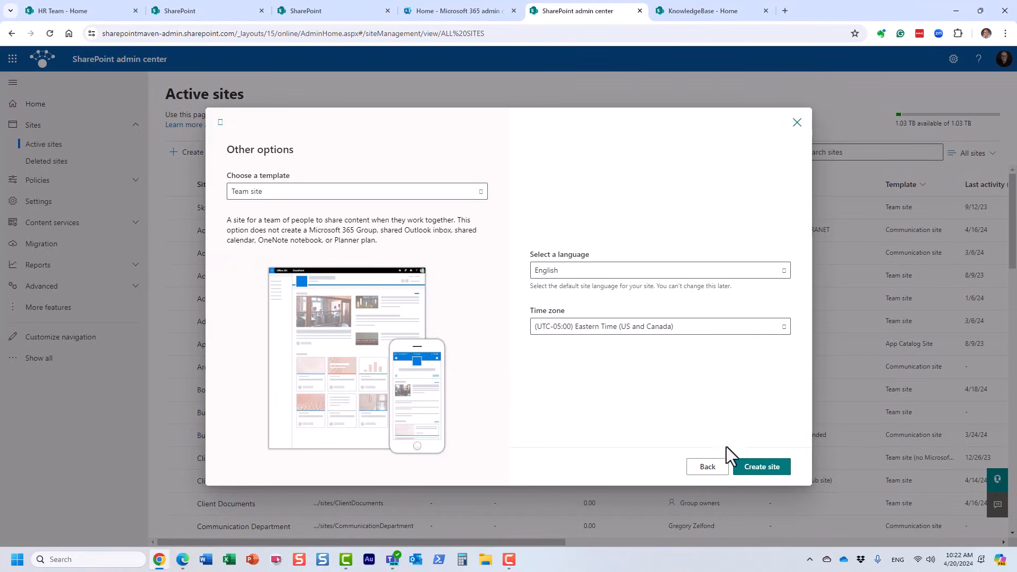
click(759, 473)
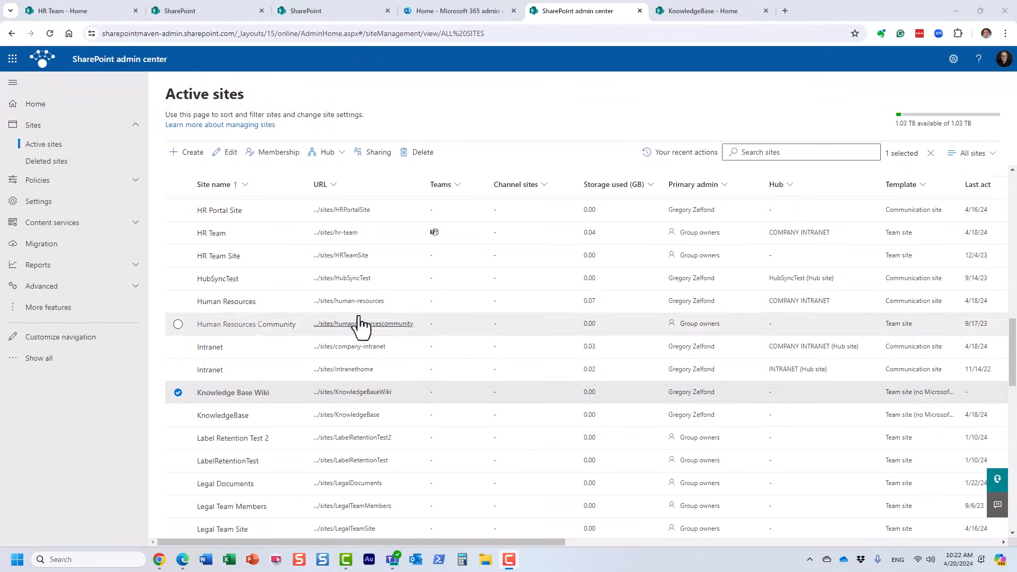
- Open the Knowledge Base Wiki site from the active sites list and dismiss its design prompt and next-steps suggestions
click(377, 394)
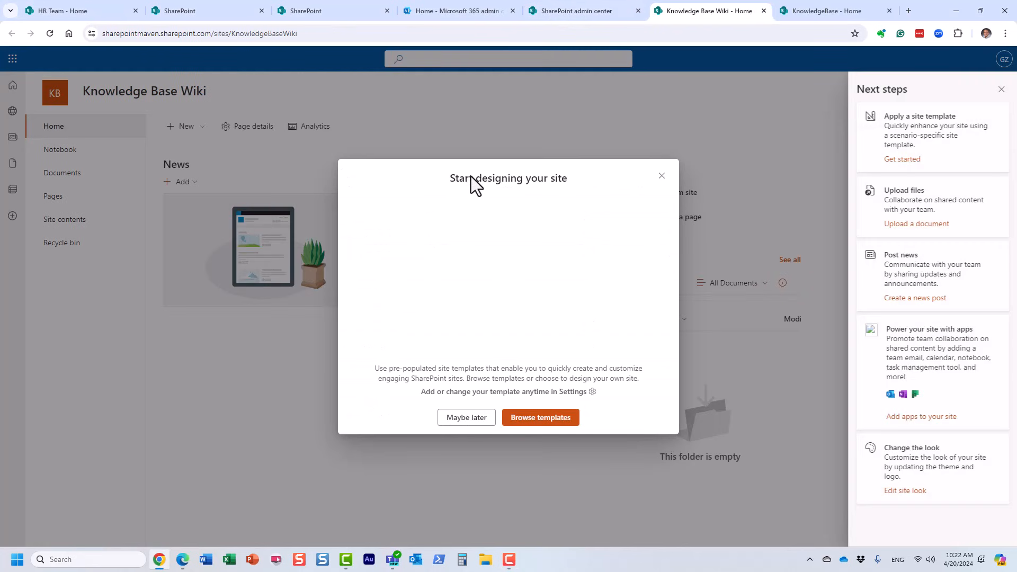
click(661, 176)
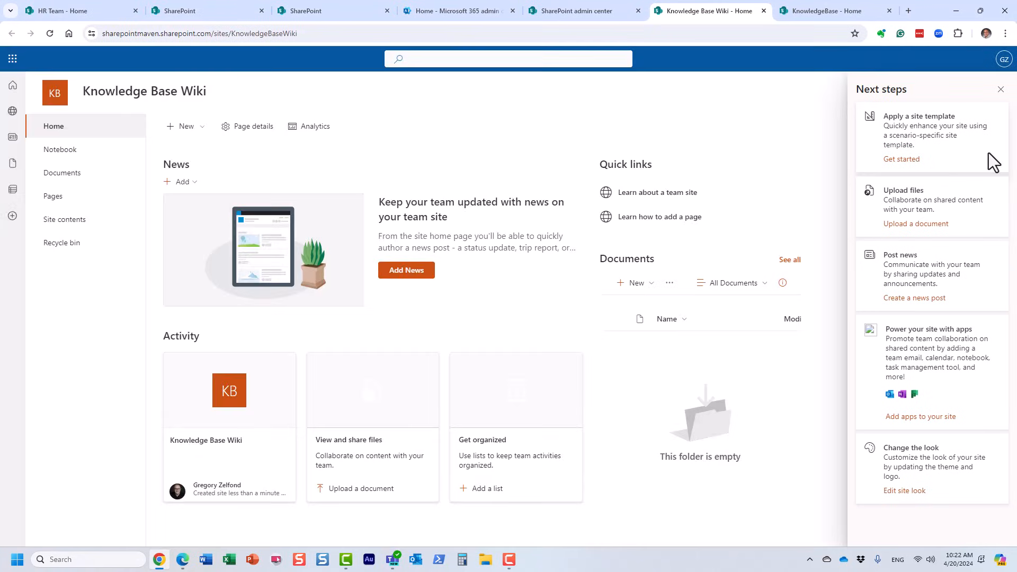
click(1001, 89)
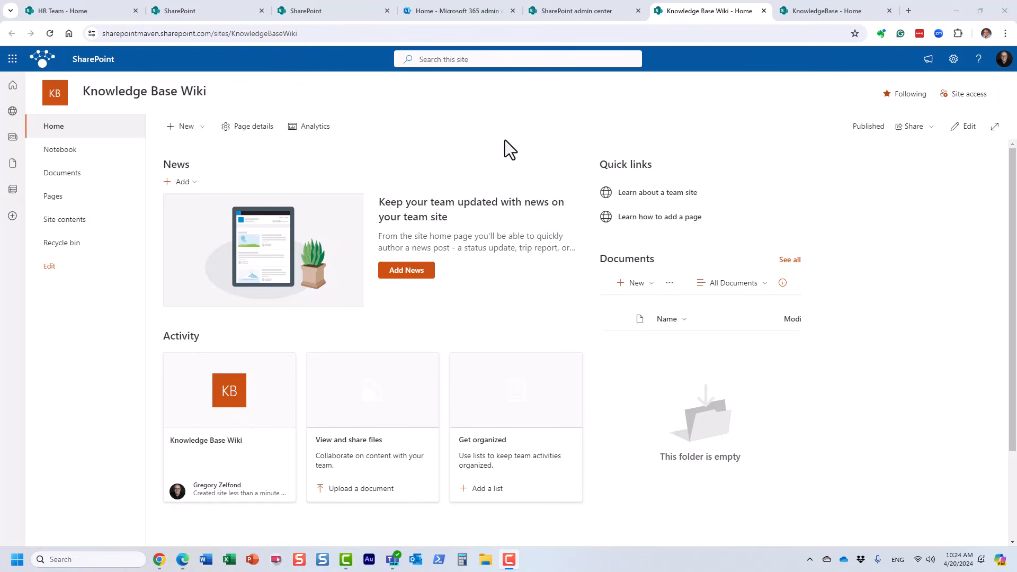
- Create a new page on the Knowledge Base Wiki site from the Blank template
click(189, 134)
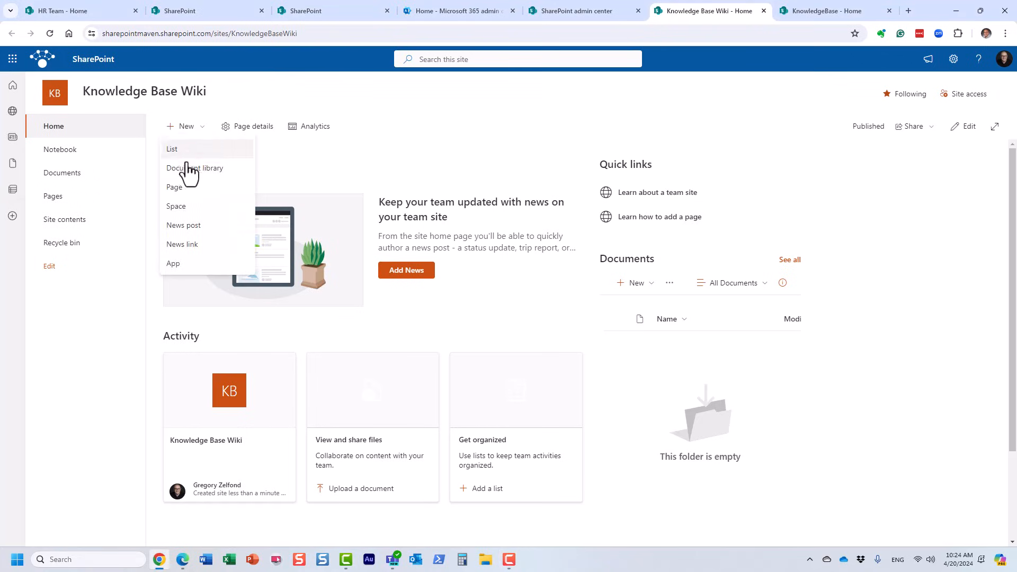
click(186, 188)
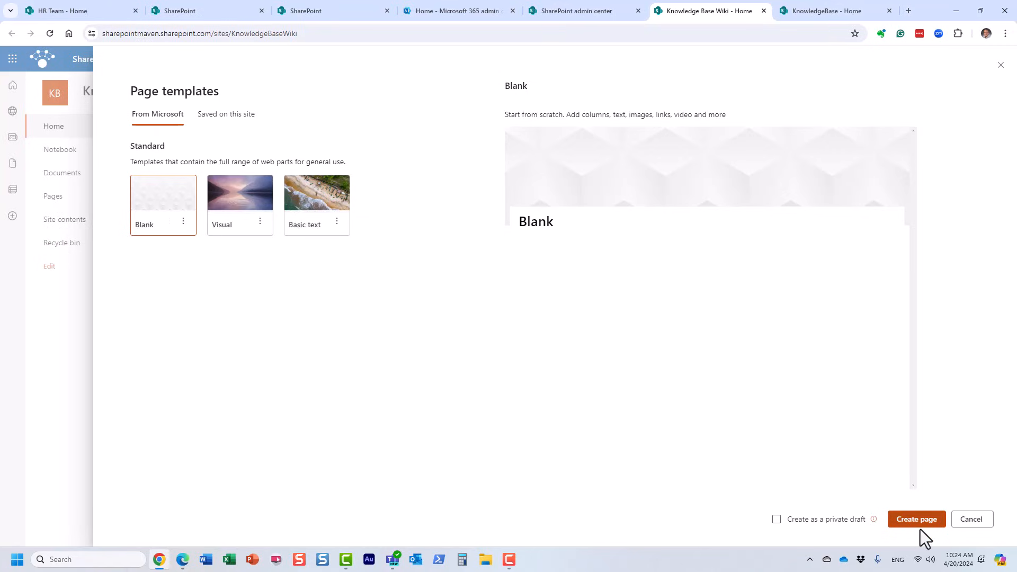
click(908, 522)
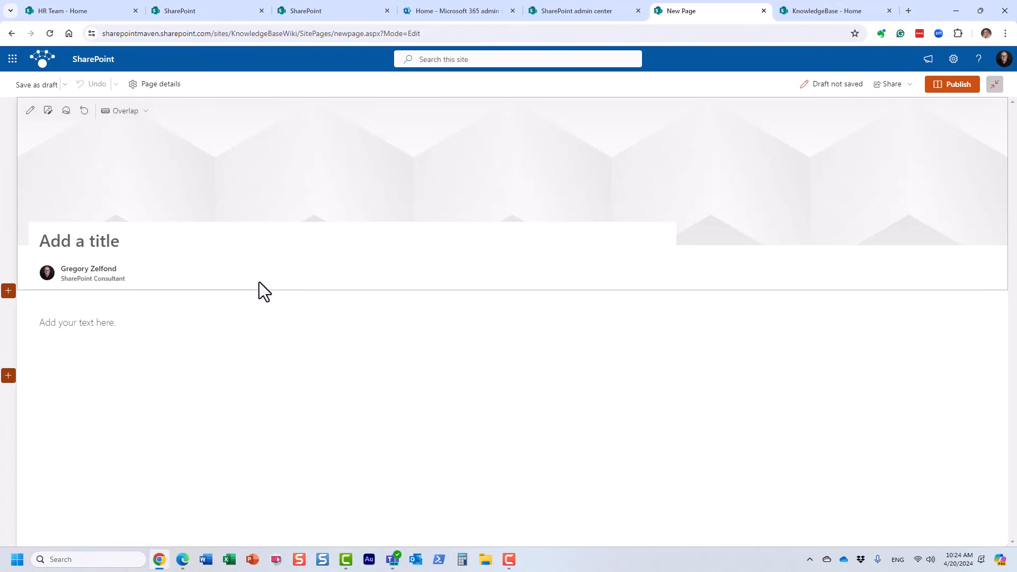
- Title the new page "Knowledge Base Article"
click(140, 242)
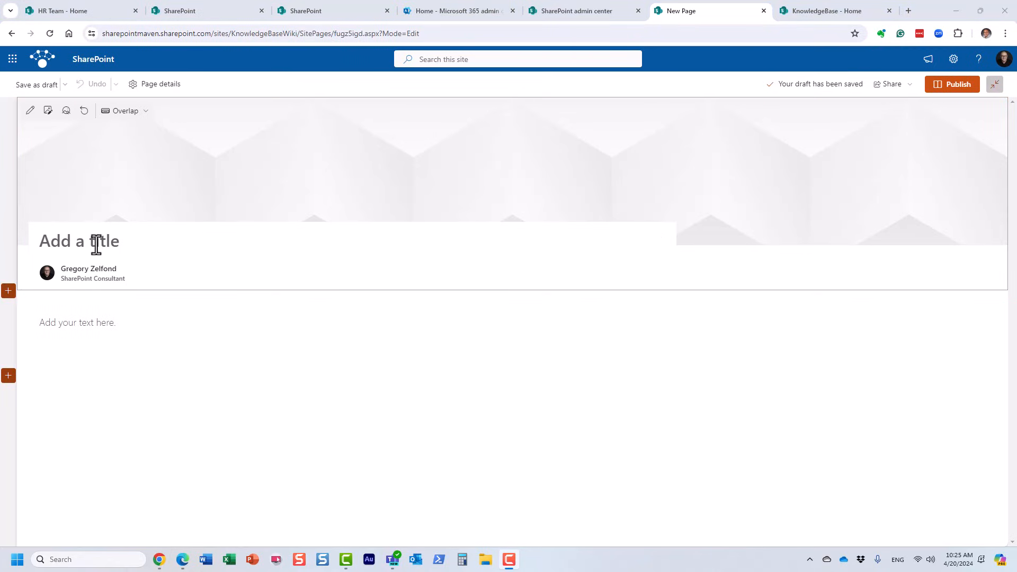
click(96, 244)
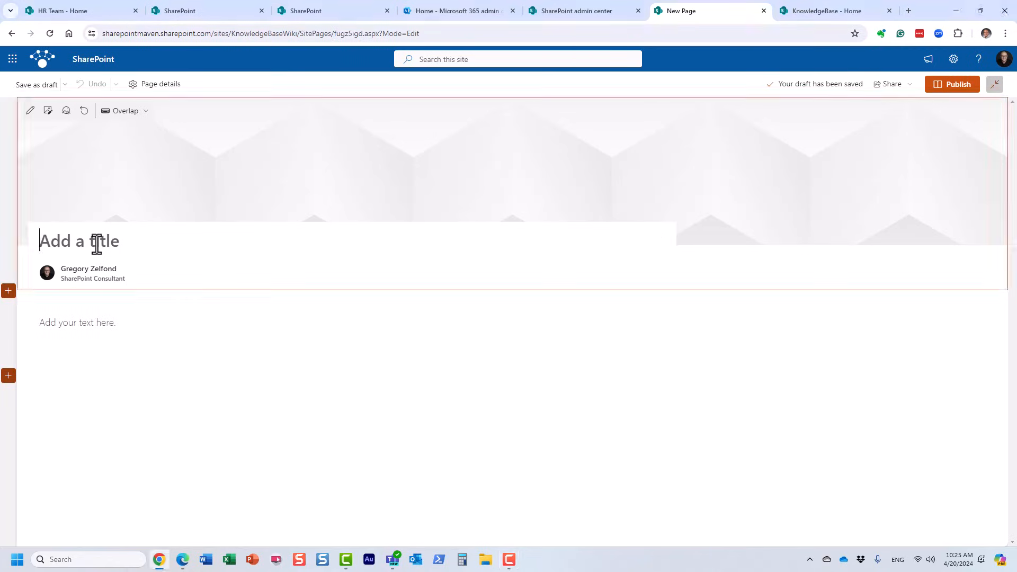
text(Knowle)
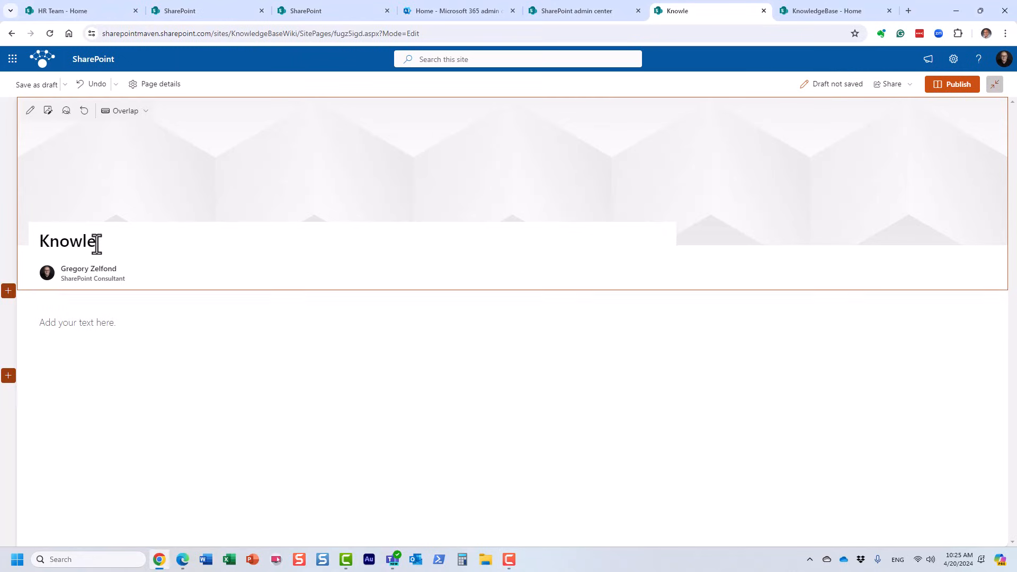
text(dge )
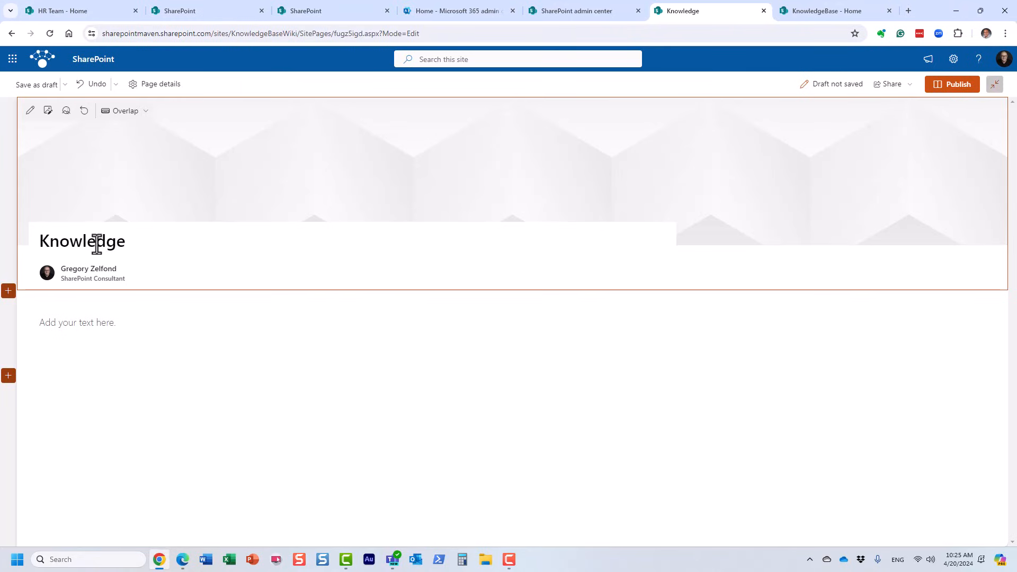
text(Base Article)
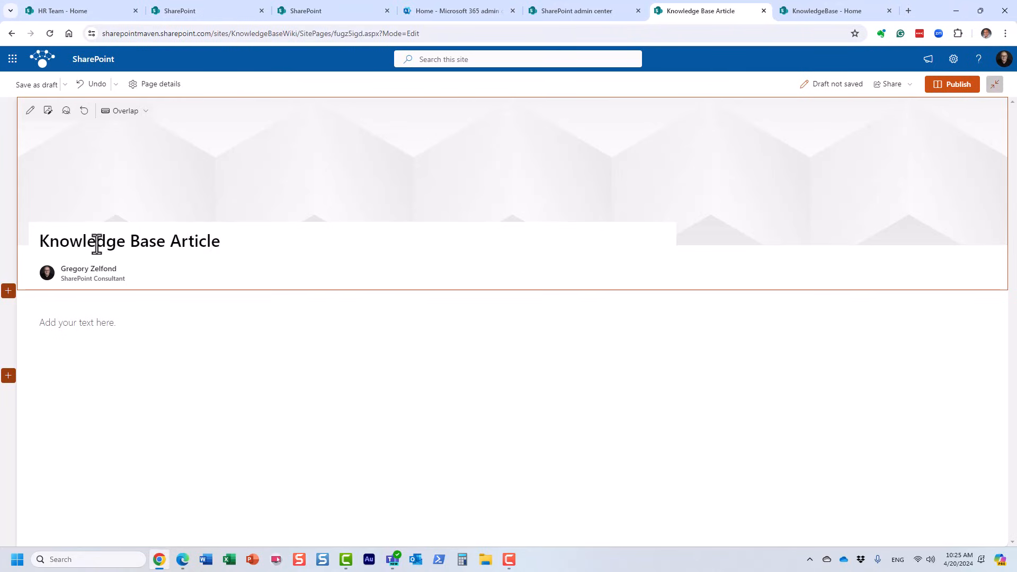
- Set the page's banner image to the stock photo of a brown paper gift with red string and a blank tag
click(51, 114)
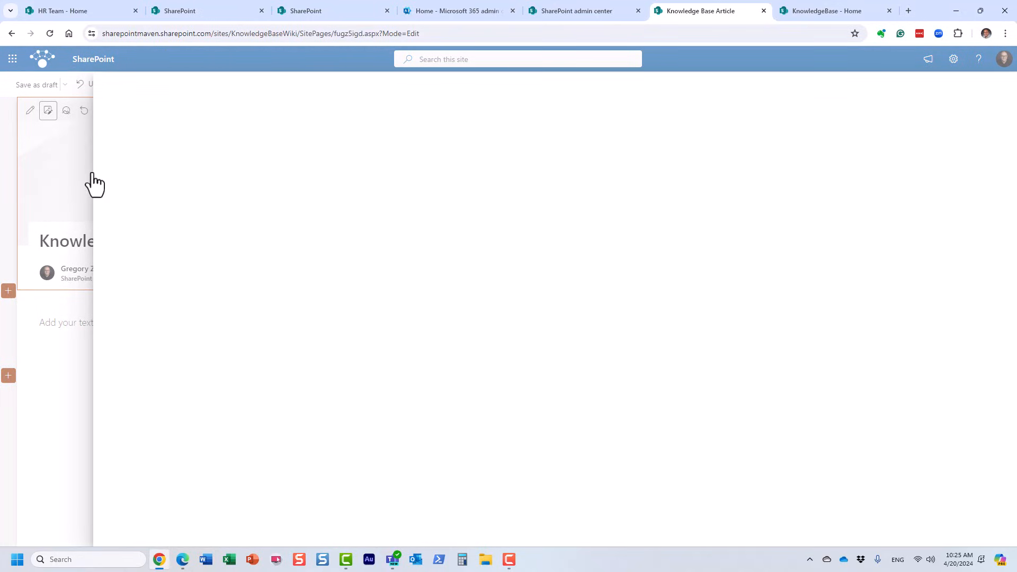
click(143, 162)
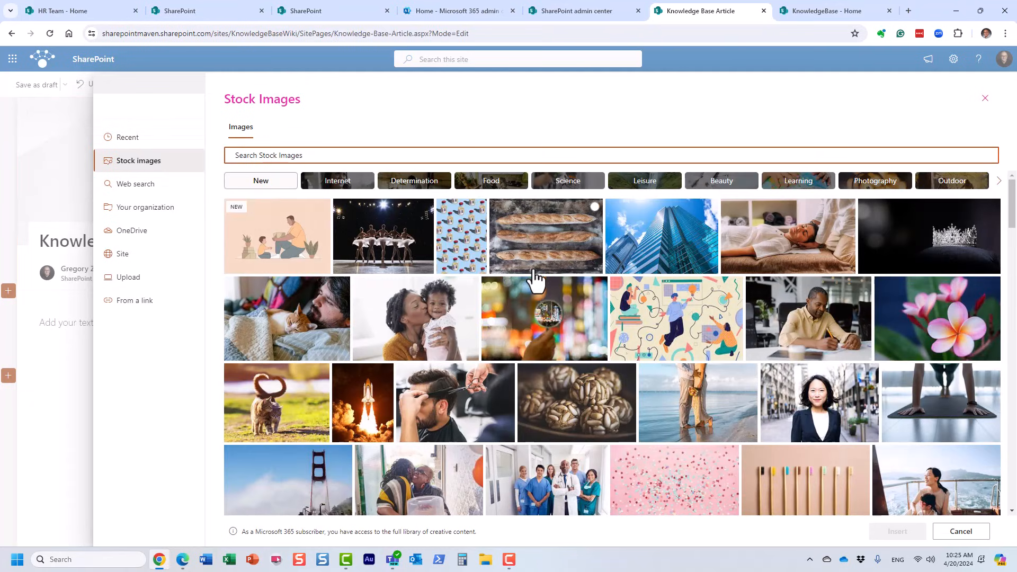
scroll(536, 279, down, 10)
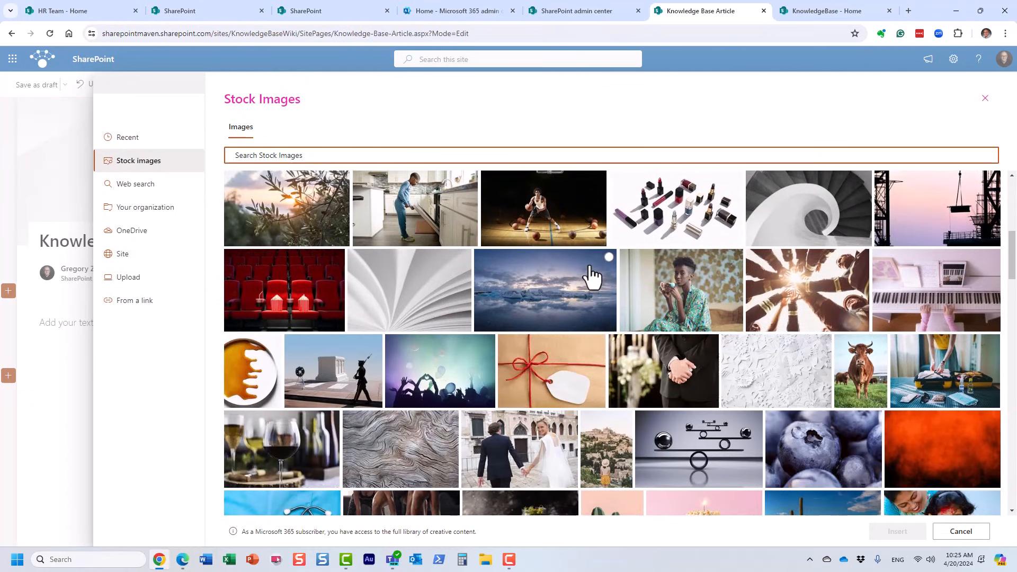
scroll(593, 277, down, 1)
click(598, 289)
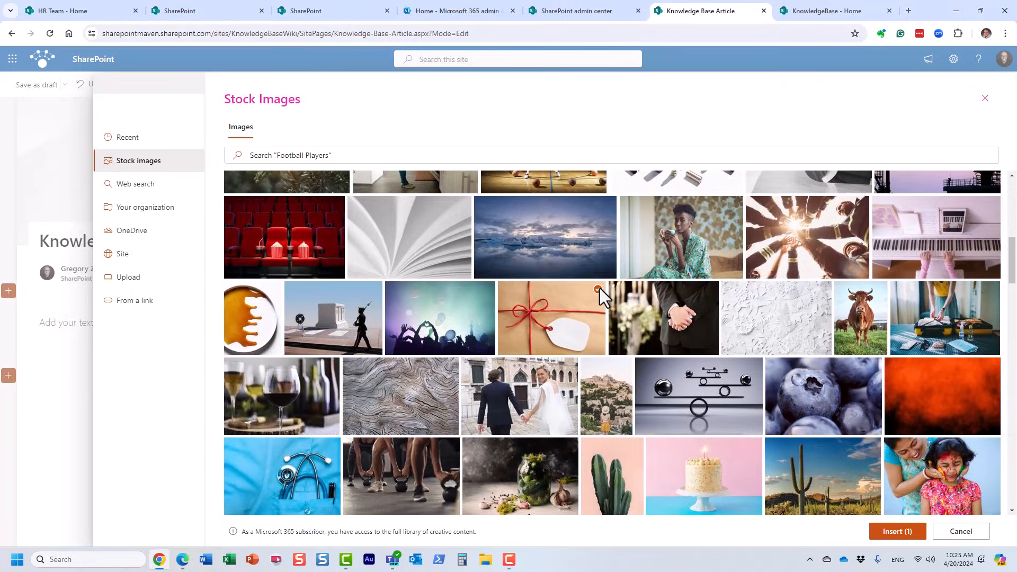
click(907, 534)
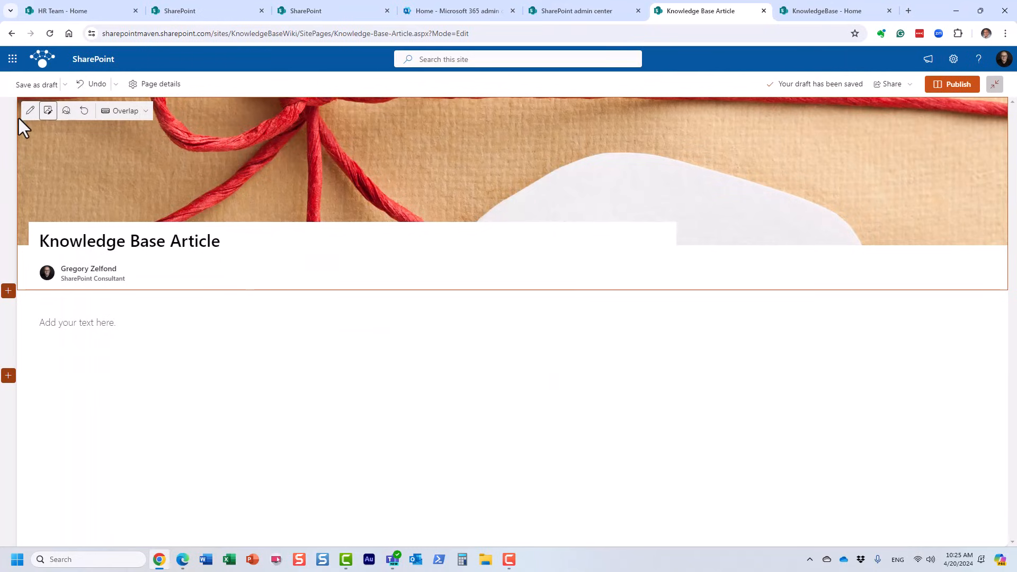
- Try the Plain and Color block layouts for the title area and settle on Image and title
click(30, 111)
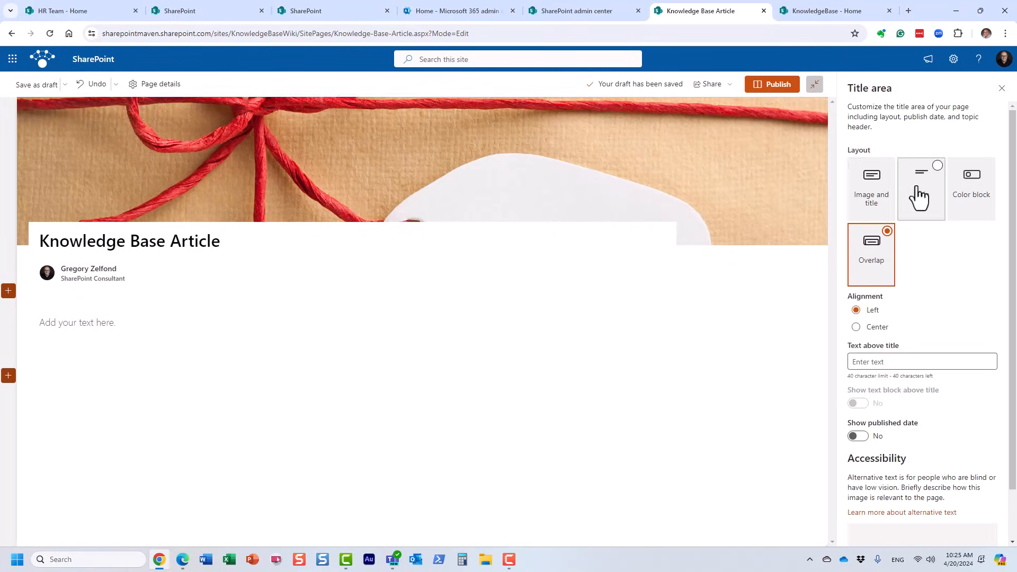
click(920, 197)
click(875, 199)
click(982, 198)
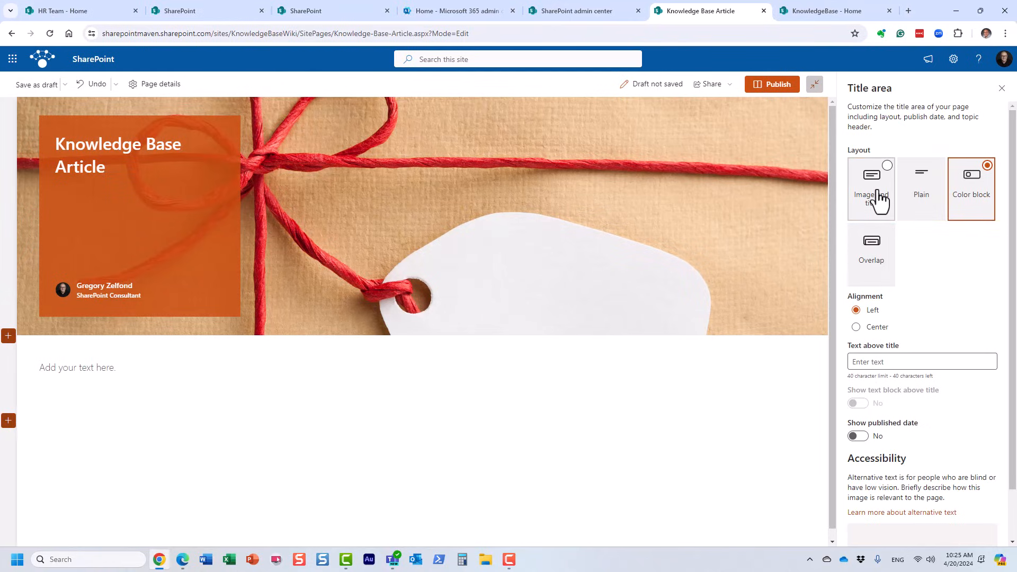
click(878, 198)
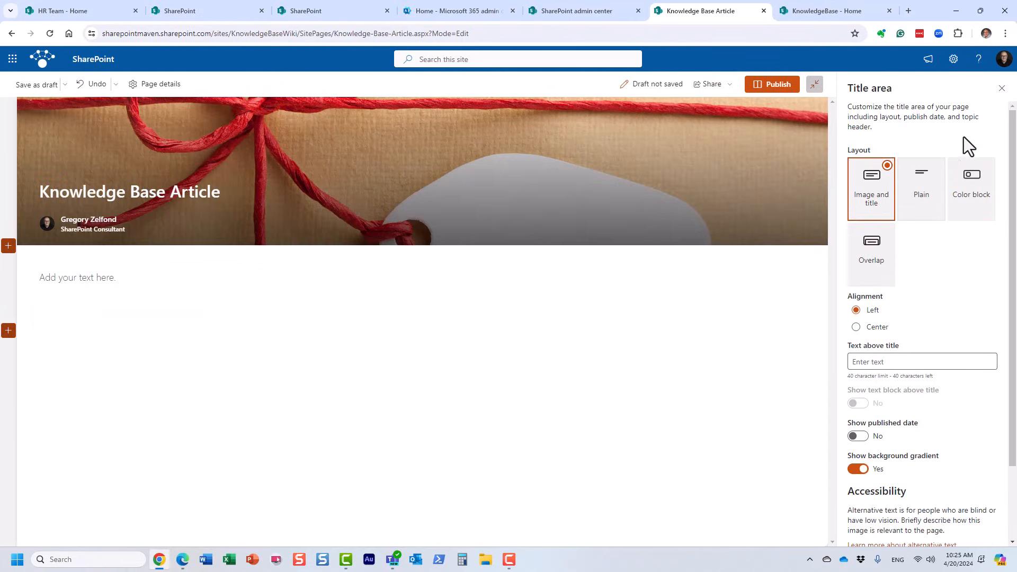
click(1002, 89)
- Change the layout of the section below the banner to One-third left
click(163, 280)
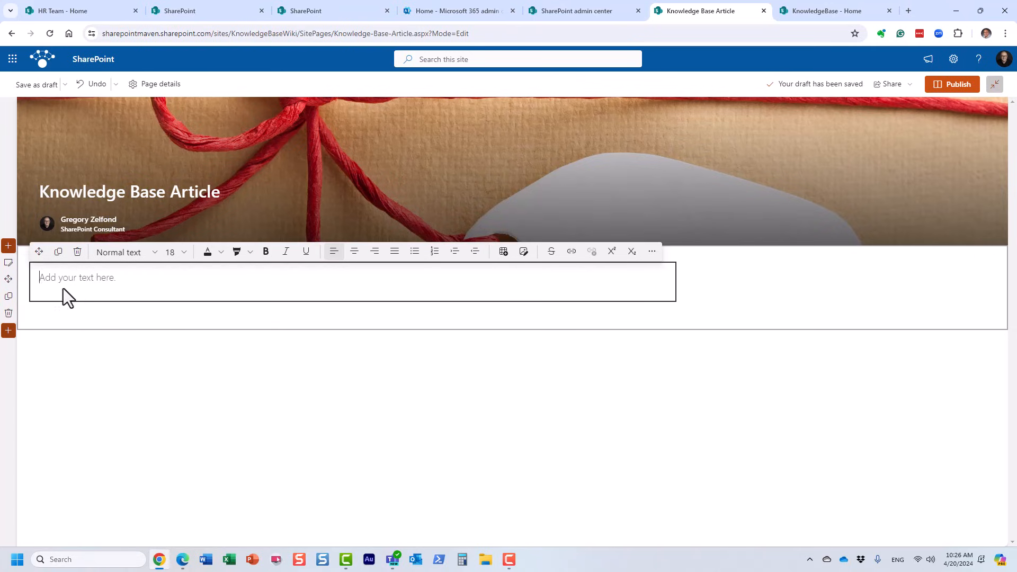
click(9, 265)
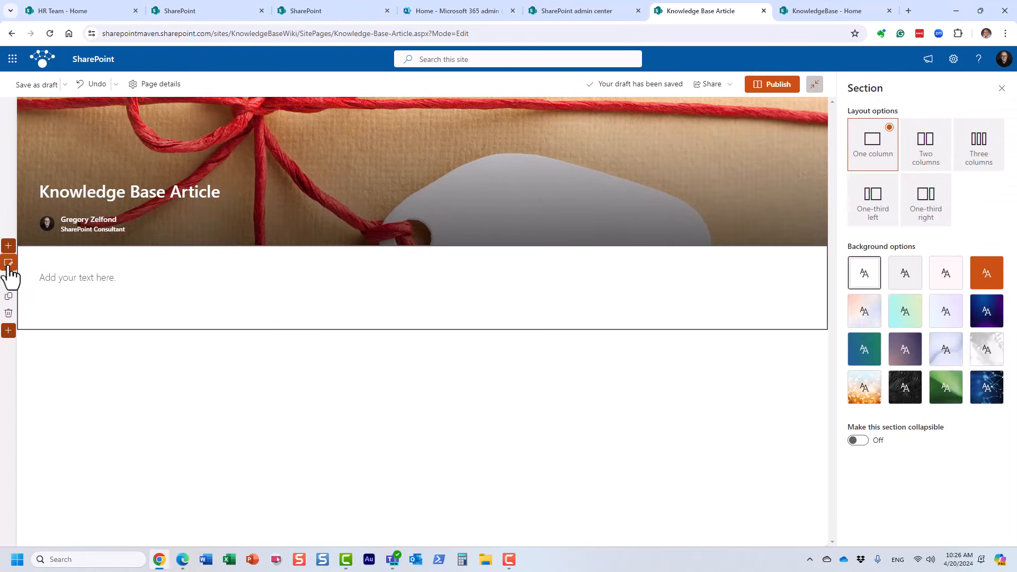
click(879, 212)
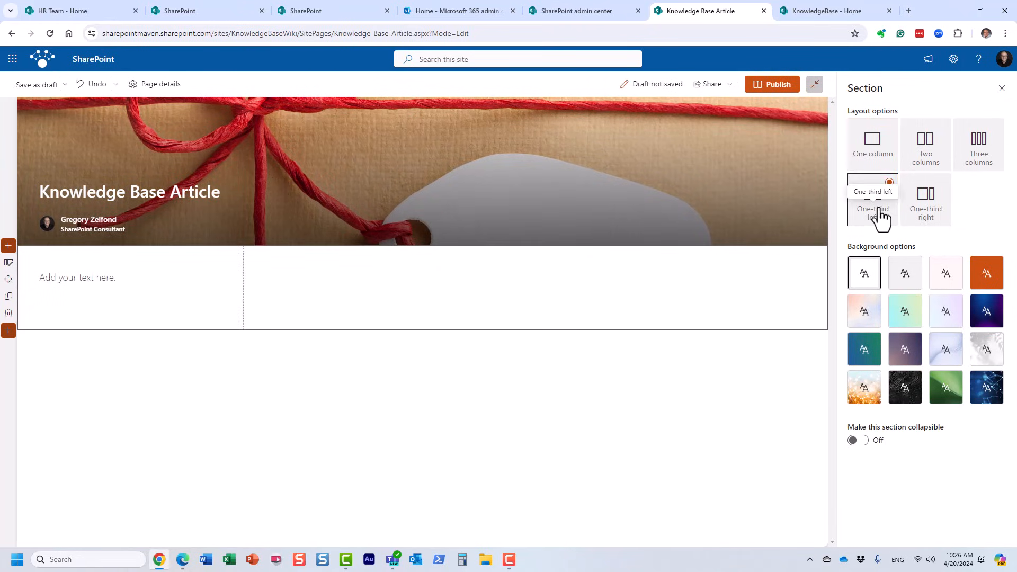
click(1003, 89)
- Add an Image web part below the text in column one, using the stock photo of two cats with heart-shaped tails
click(120, 281)
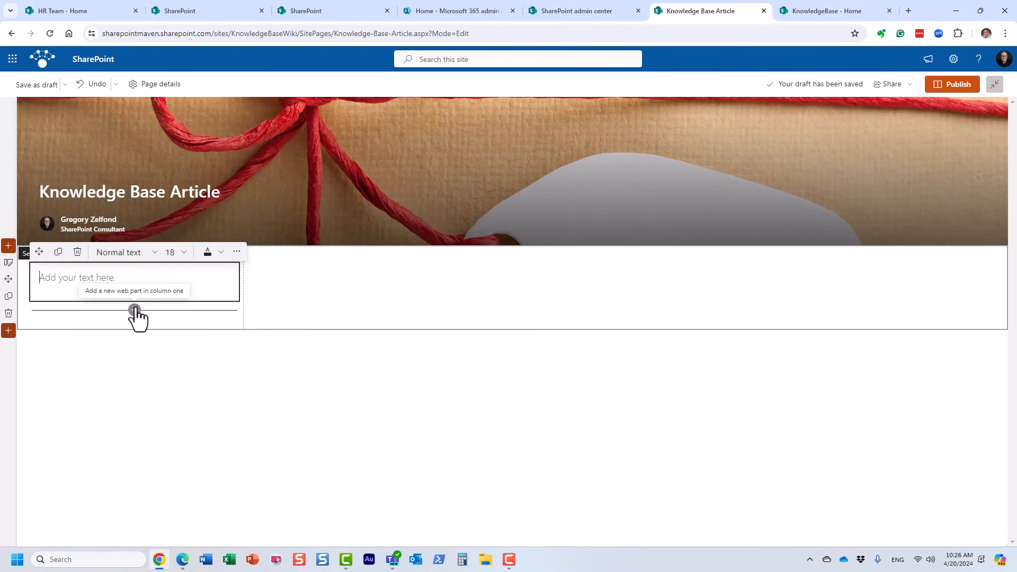
click(134, 310)
scroll(212, 437, down, 1)
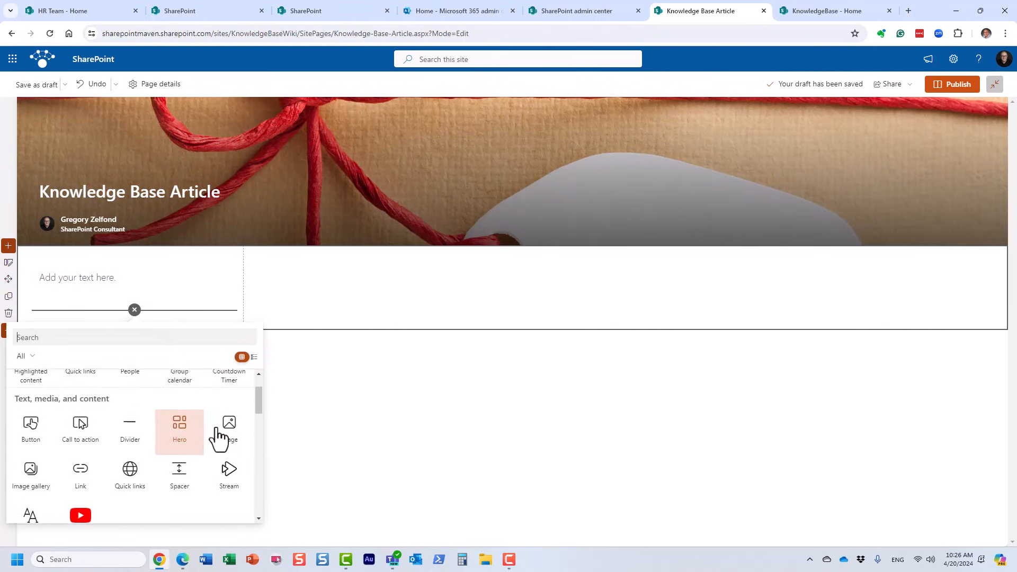
click(238, 434)
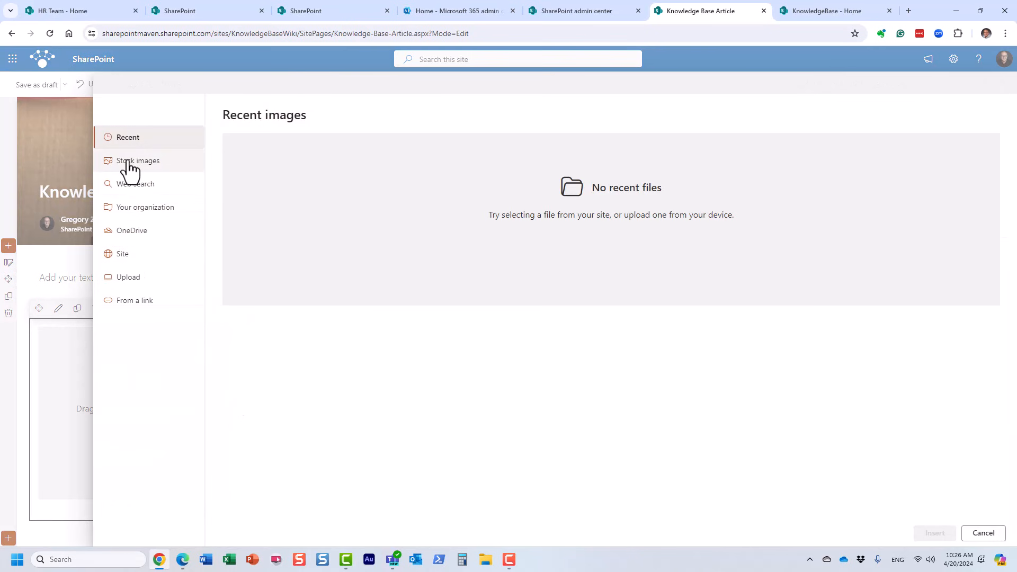
click(130, 167)
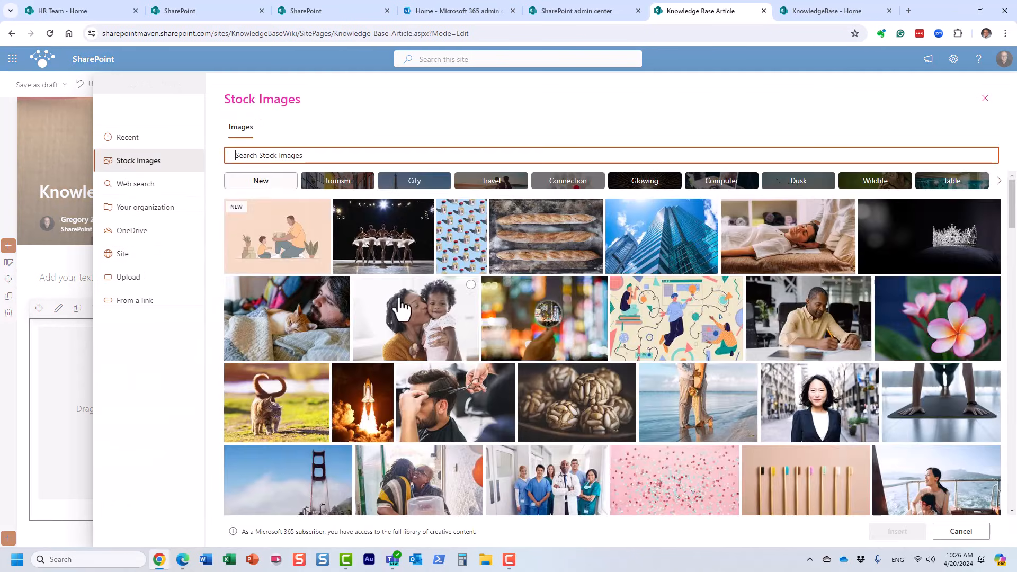
scroll(397, 310, down, 1)
scroll(402, 310, down, 4)
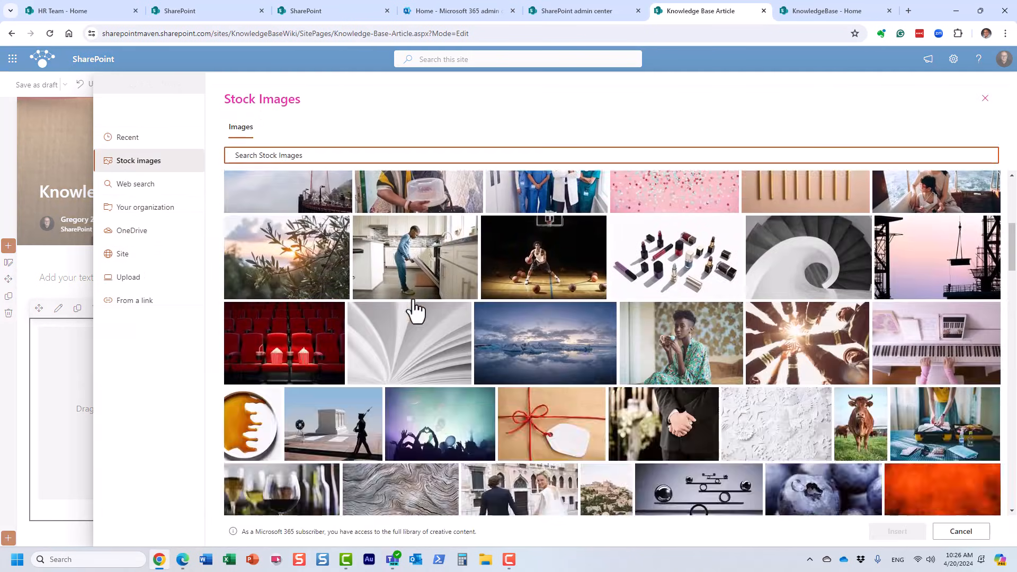
scroll(417, 310, down, 1)
scroll(339, 238, up, 4)
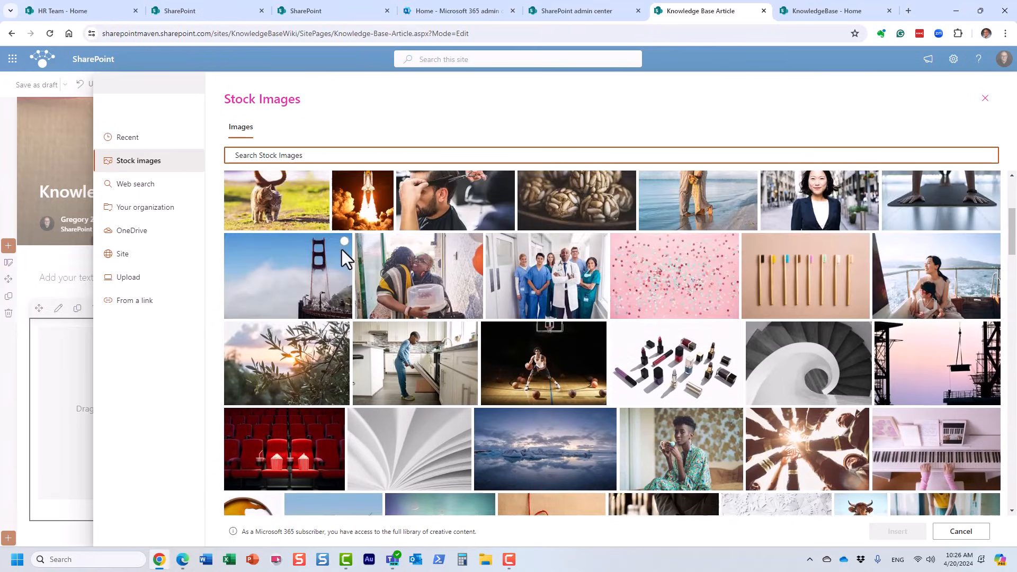
click(320, 212)
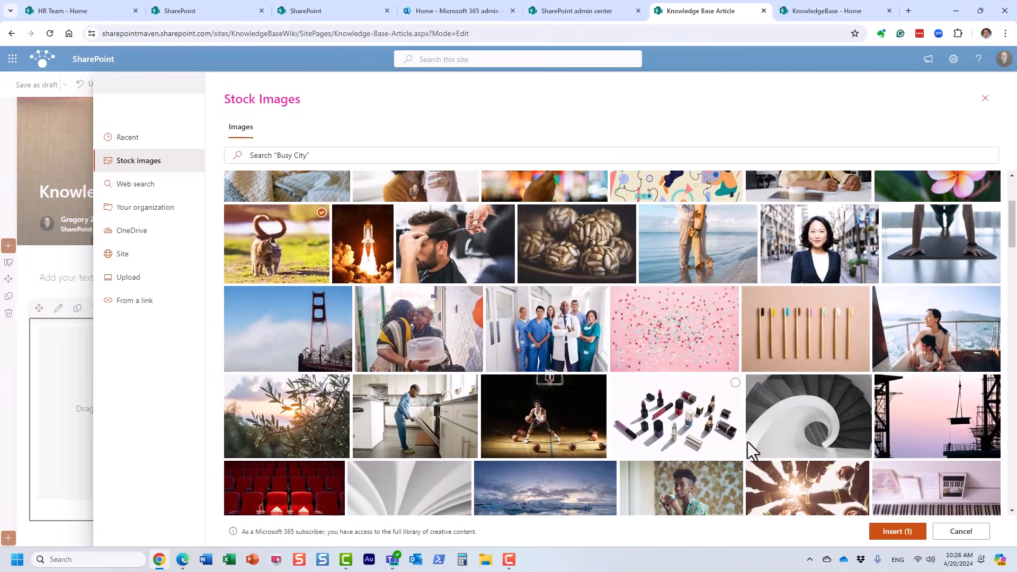
click(902, 531)
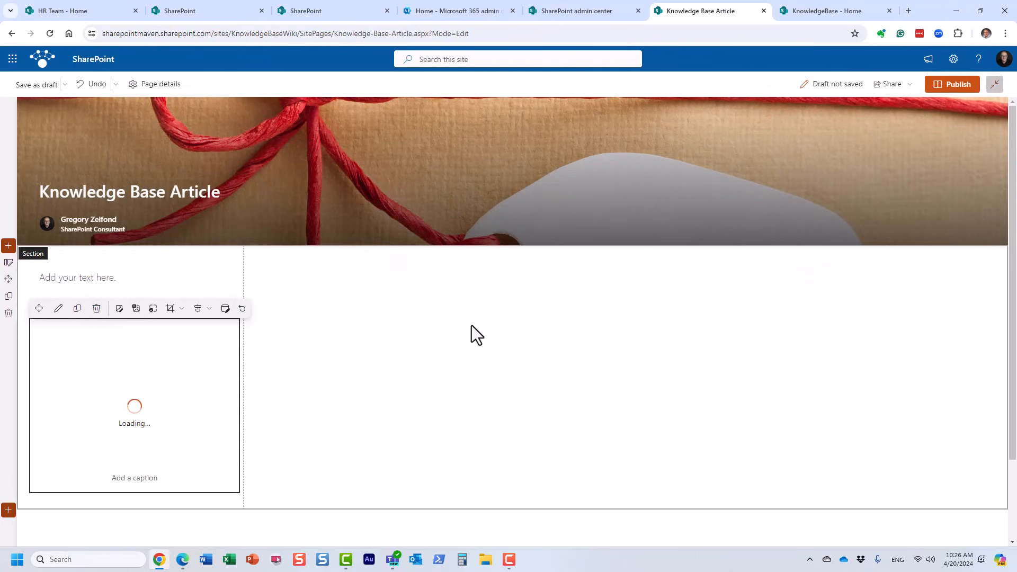
- Enter "Welcome" in the narrow column's text and add a Text web part reading "Article Text Goes Here" to the wide column
click(69, 277)
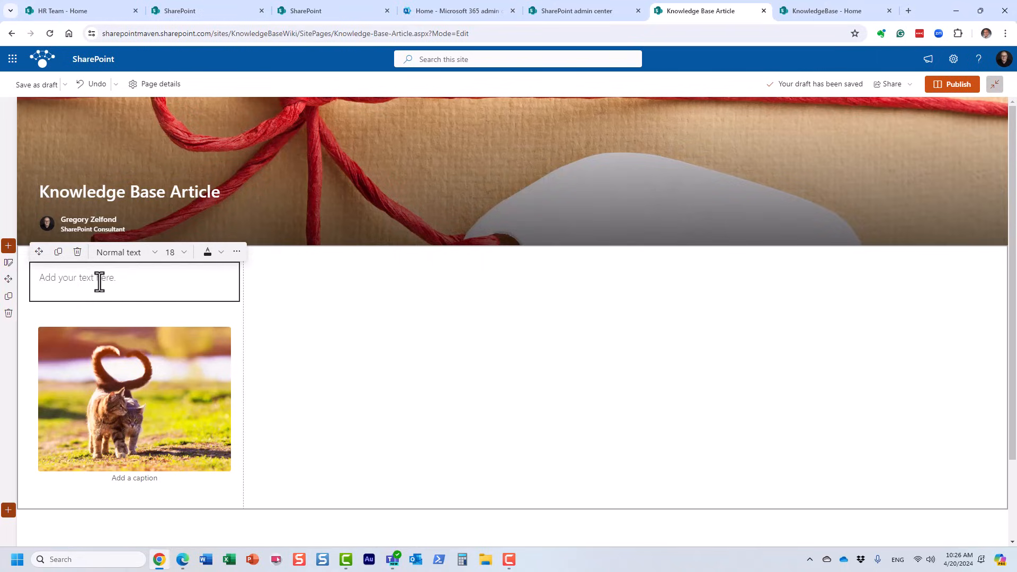
text(Welcome)
click(462, 254)
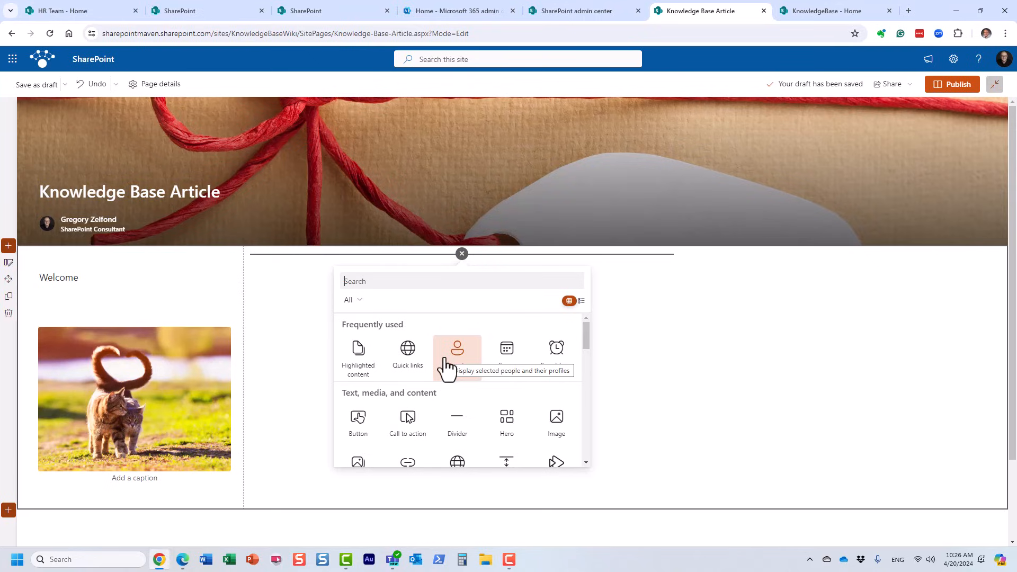
scroll(447, 365, down, 5)
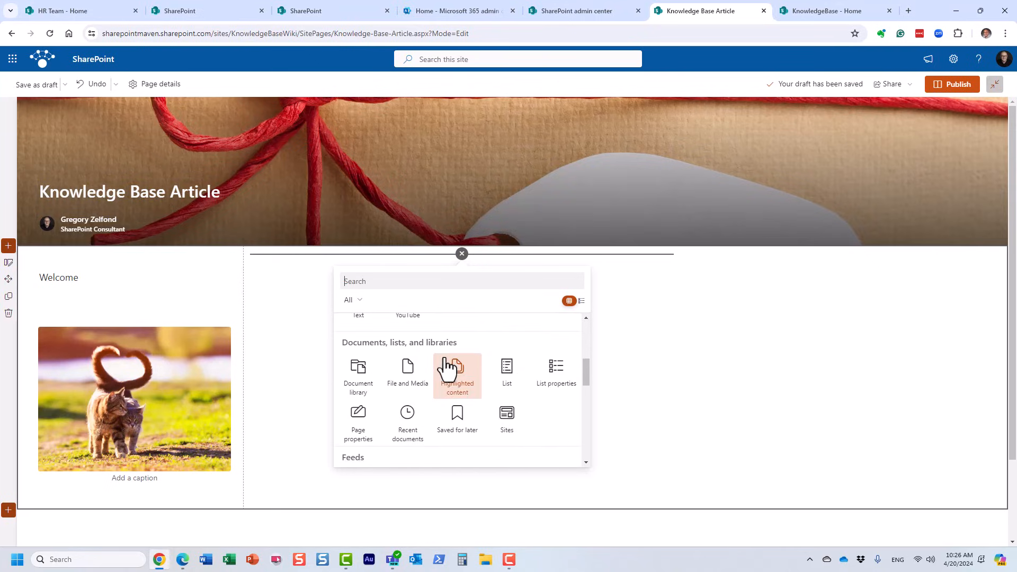
scroll(447, 365, up, 5)
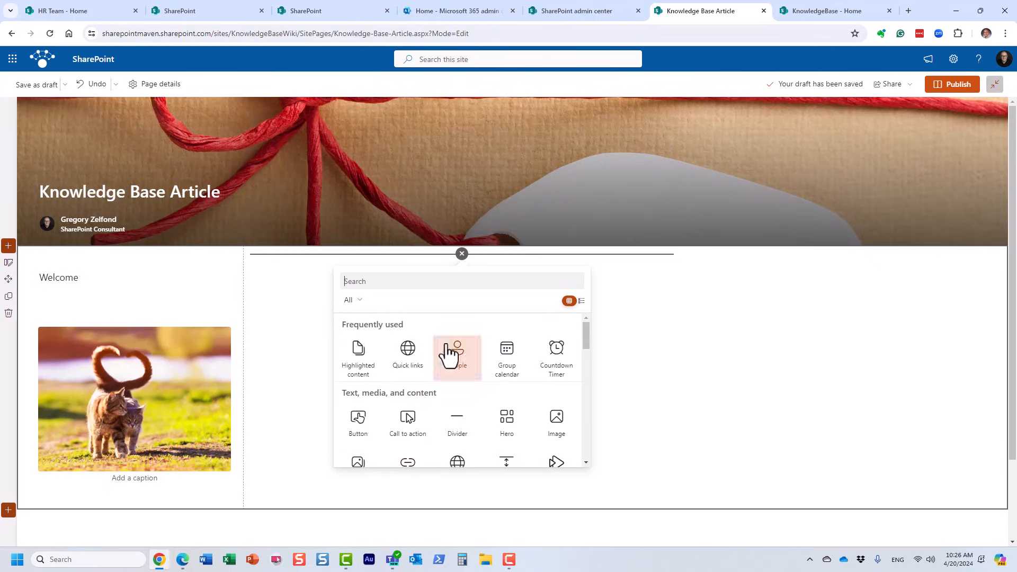
text(text)
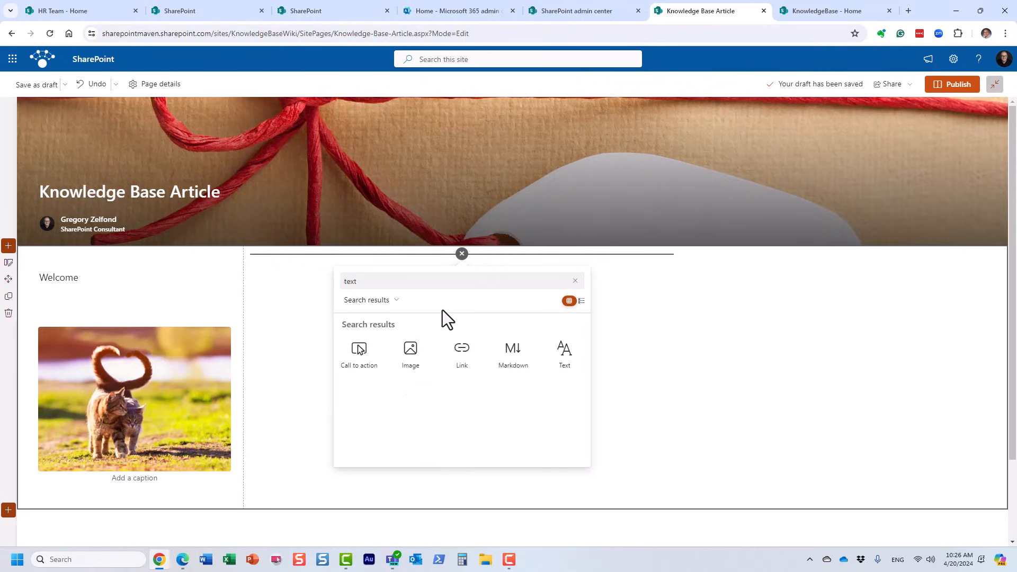
click(564, 355)
text(A)
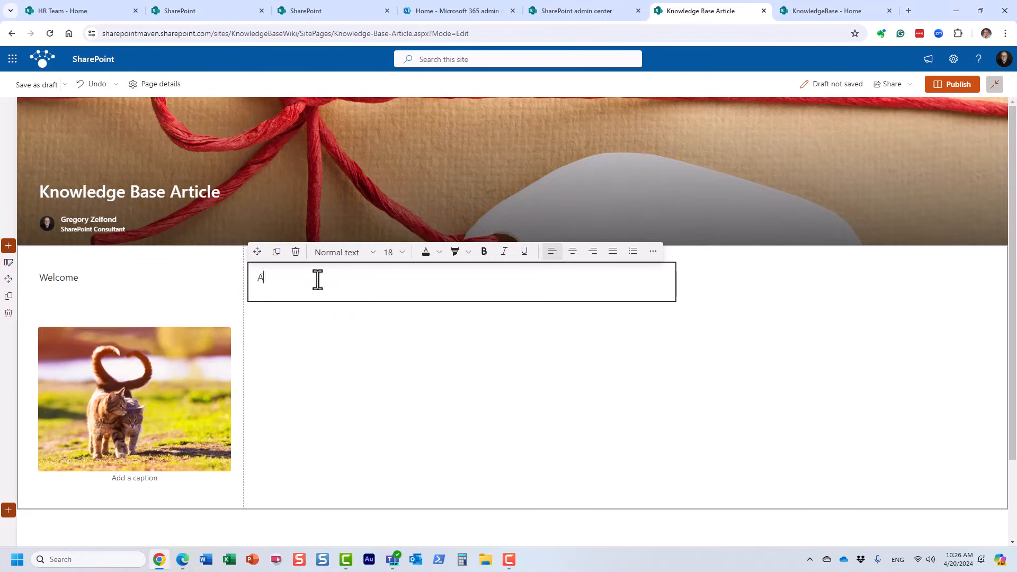
text(rticle Text Goes Here)
- Format the "Article Text Goes Here" text in the wide column as Heading 2 and color it blue
key(ctrl+a)
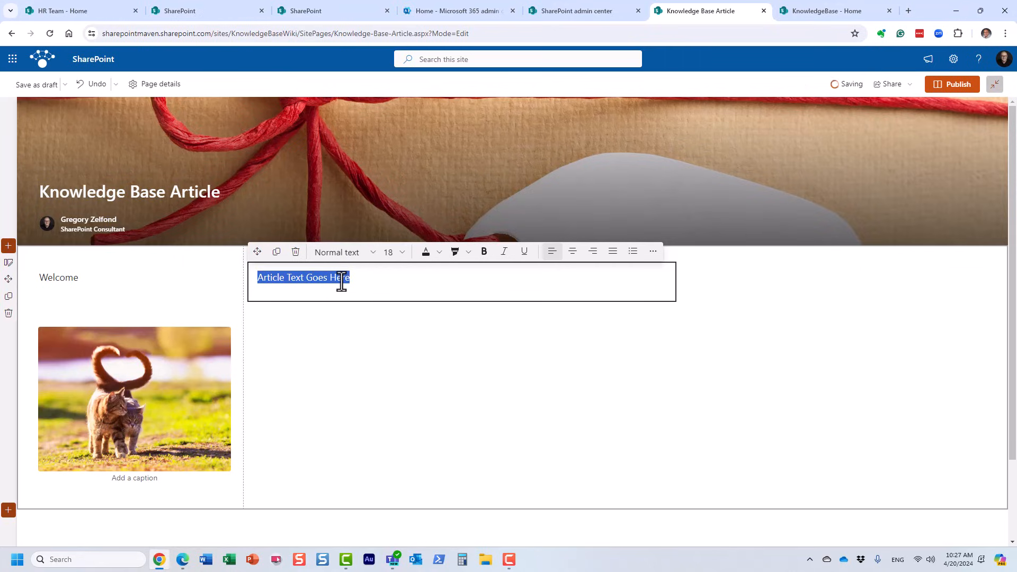
click(356, 259)
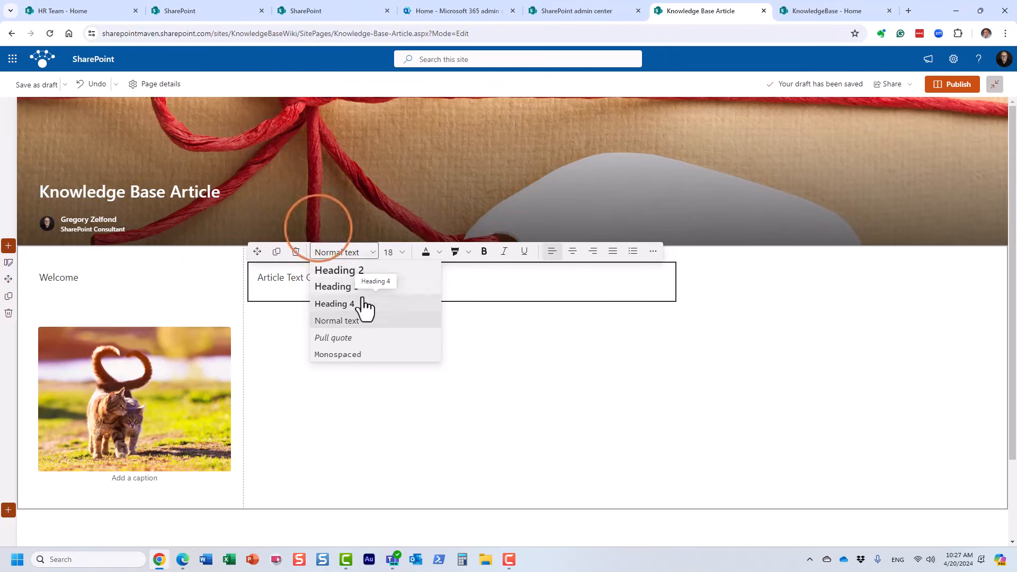
click(355, 270)
click(438, 253)
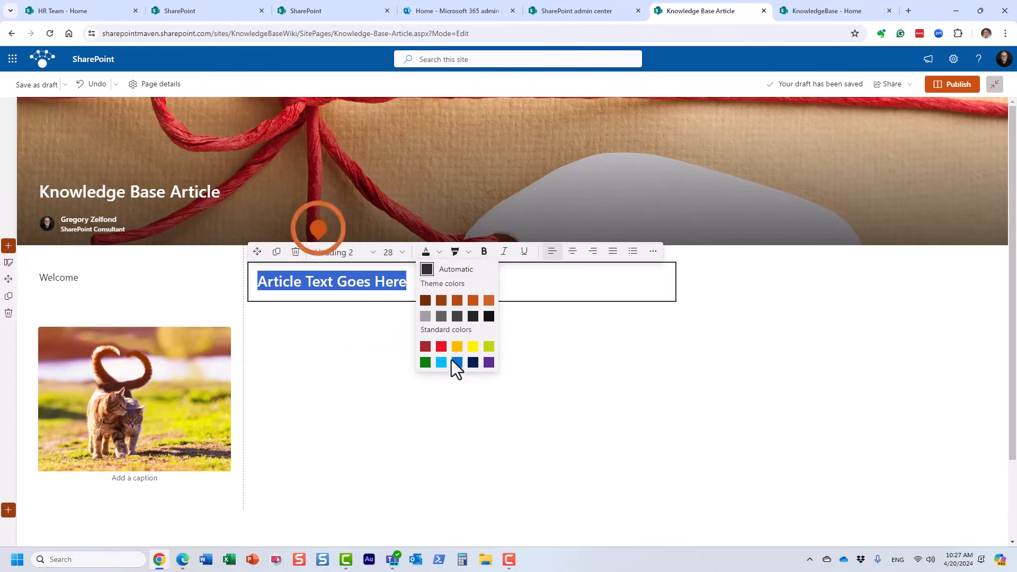
click(454, 375)
click(416, 285)
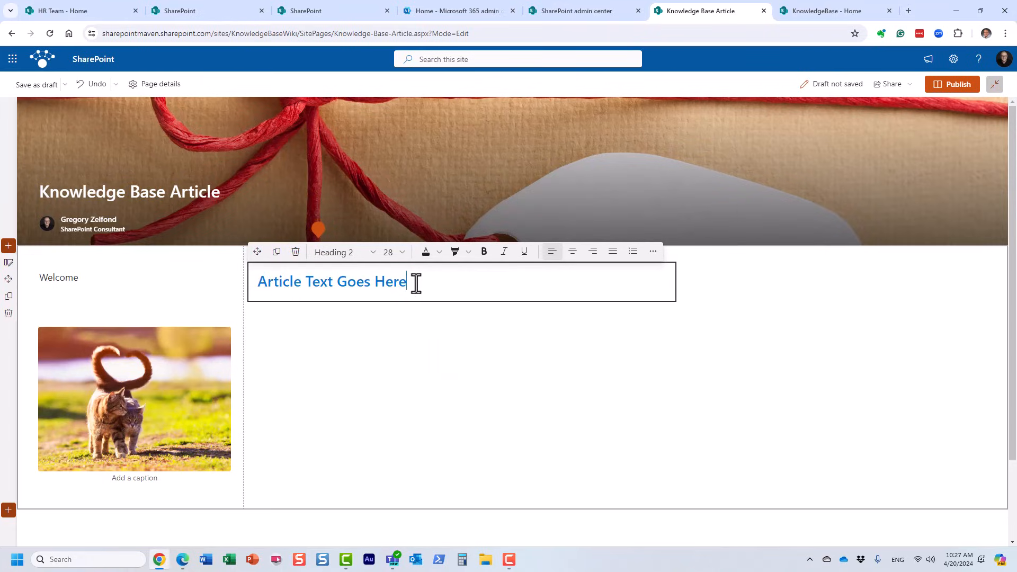
- Add a People web part below the article text, title it "Contact", and add the contact person's profile
mouse_move(468, 320)
click(462, 310)
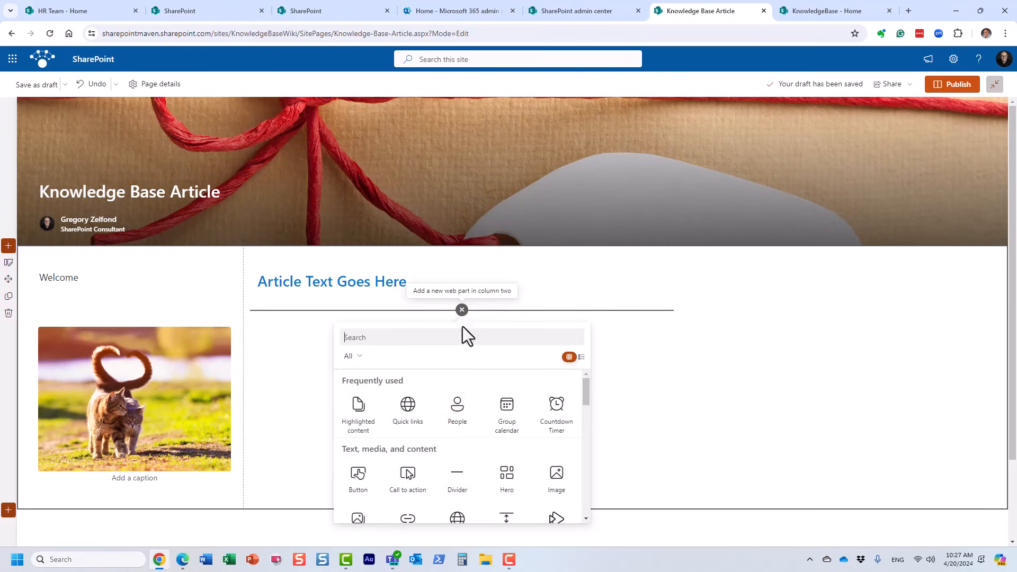
scroll(470, 404, down, 2)
scroll(470, 405, up, 2)
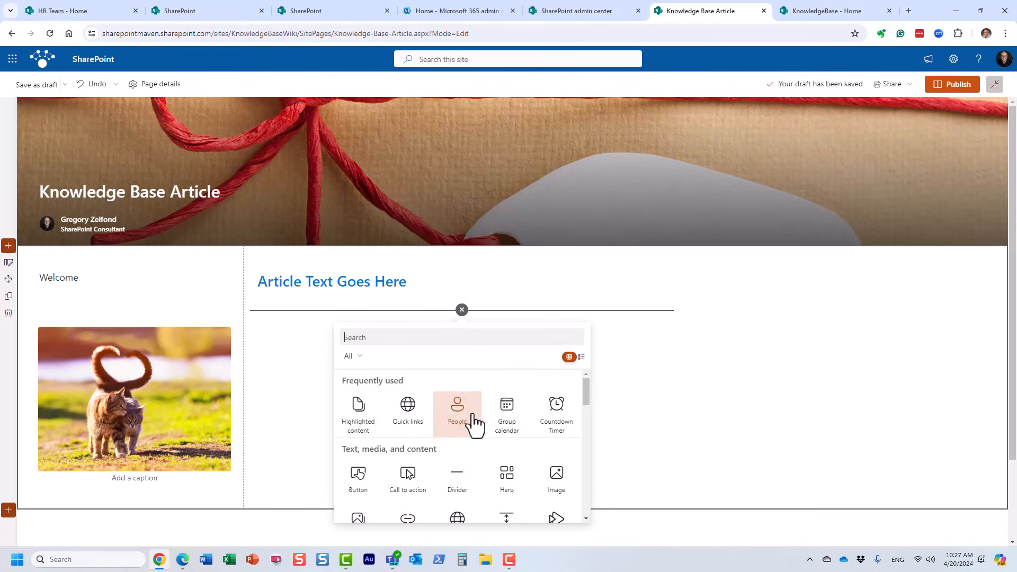
click(453, 426)
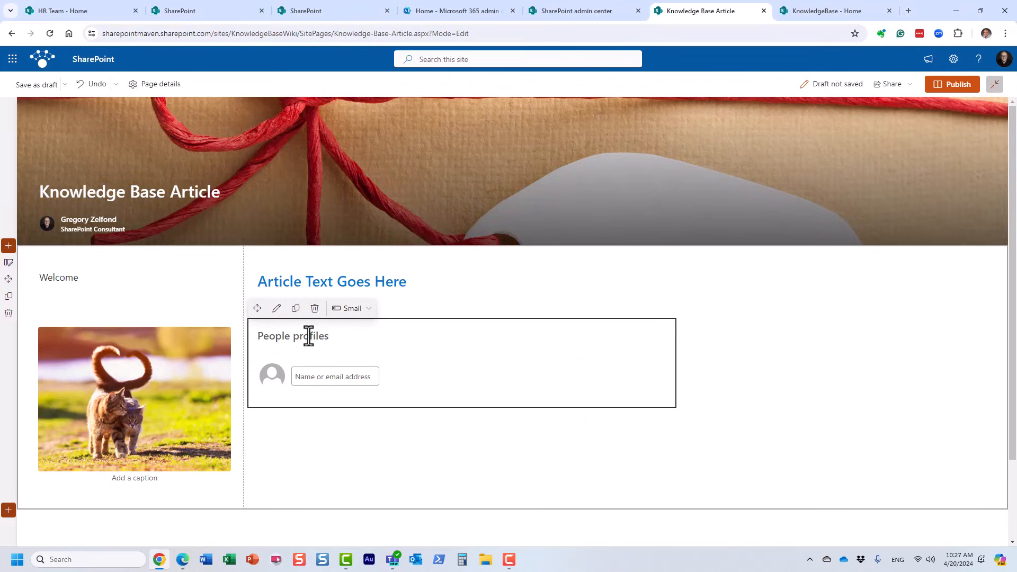
text(Contact)
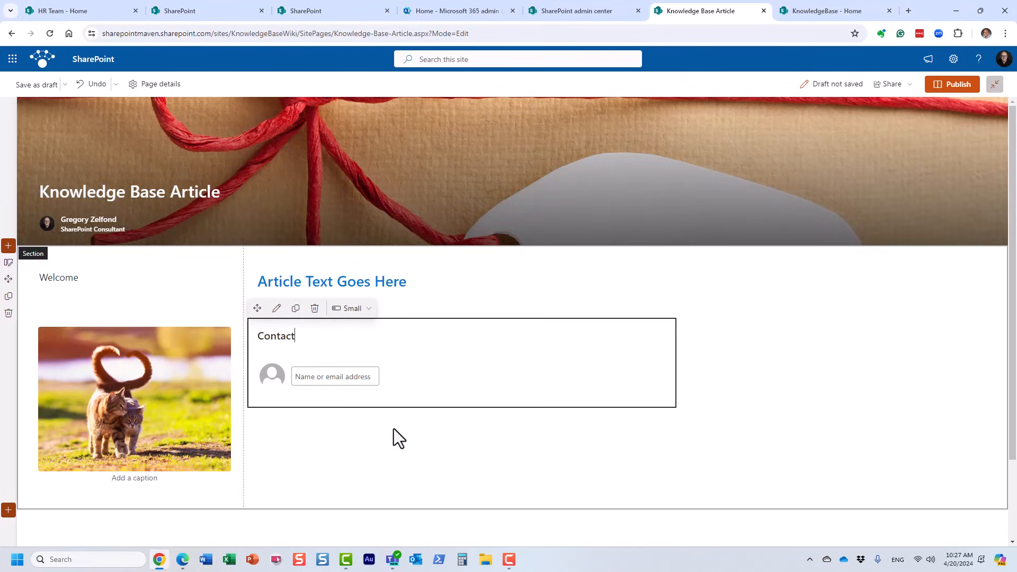
click(332, 377)
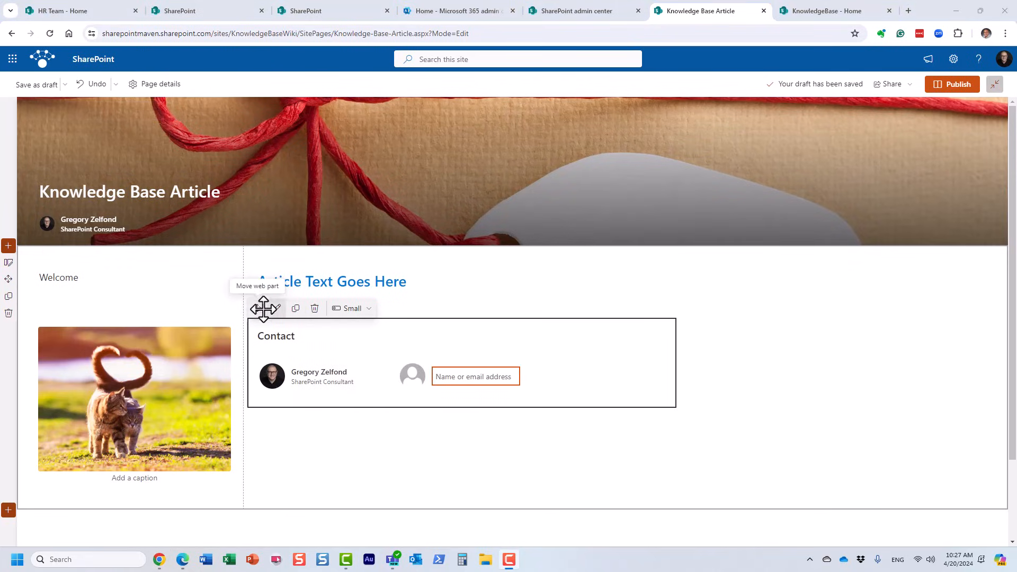
- Move the Contact web part to the start of the narrow column and delete the "Welcome" text web part
drag(254, 310, 93, 262)
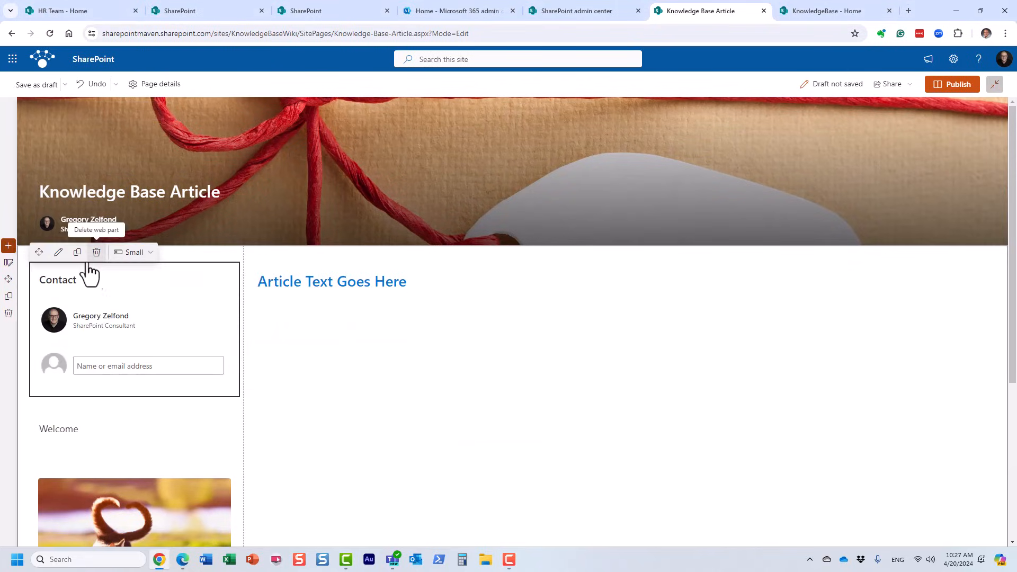
click(80, 430)
click(77, 404)
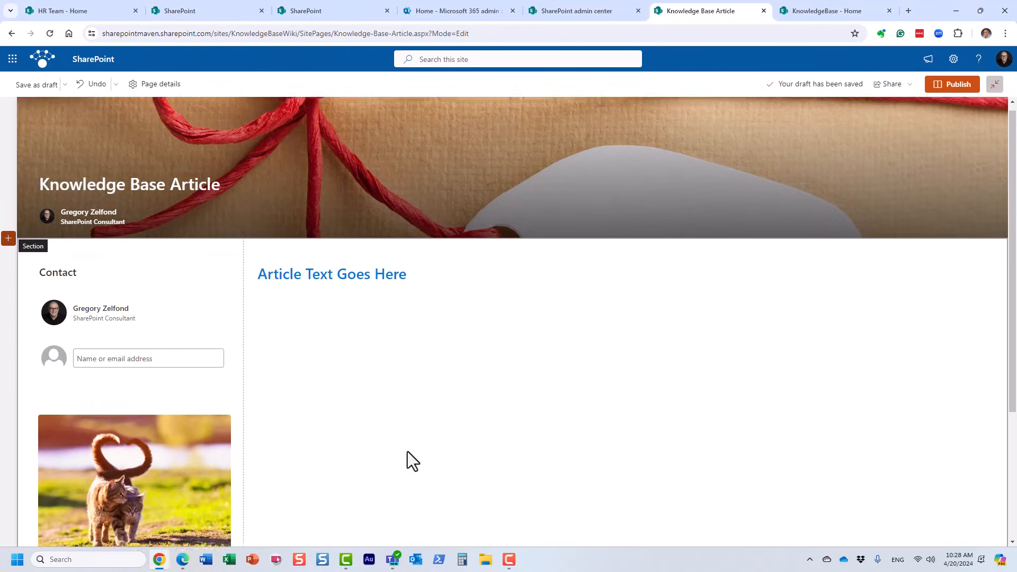
- Bring back the site header and navigation, publish the article page, and dismiss the page promotion options
scroll(402, 434, down, 3)
scroll(396, 411, up, 3)
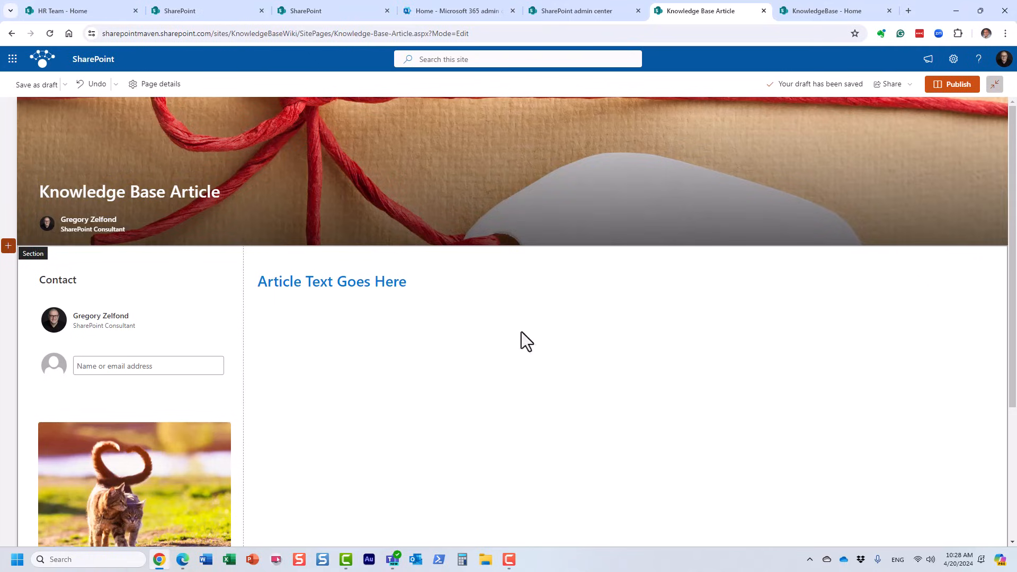
click(995, 86)
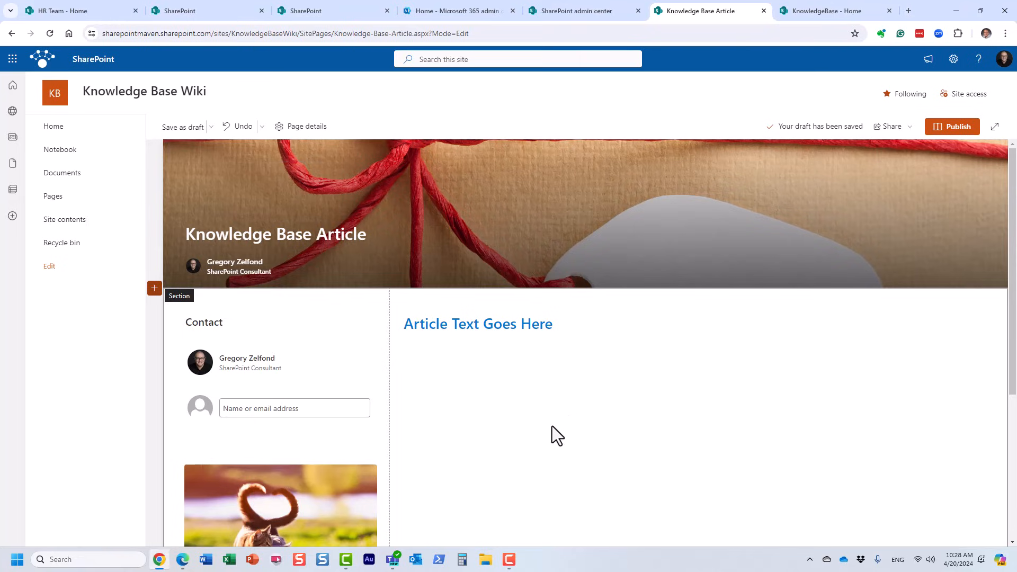
click(964, 129)
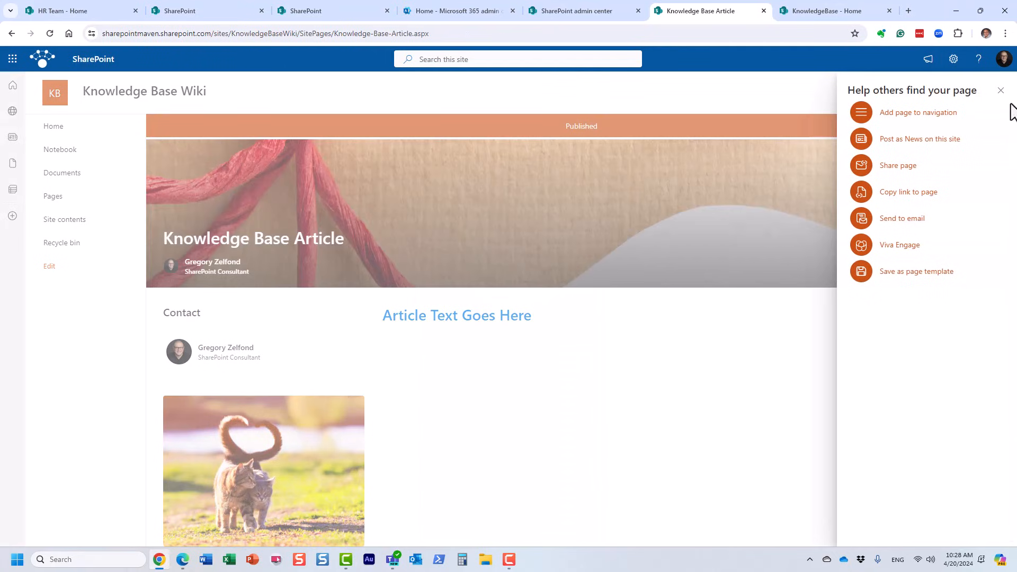
click(1001, 92)
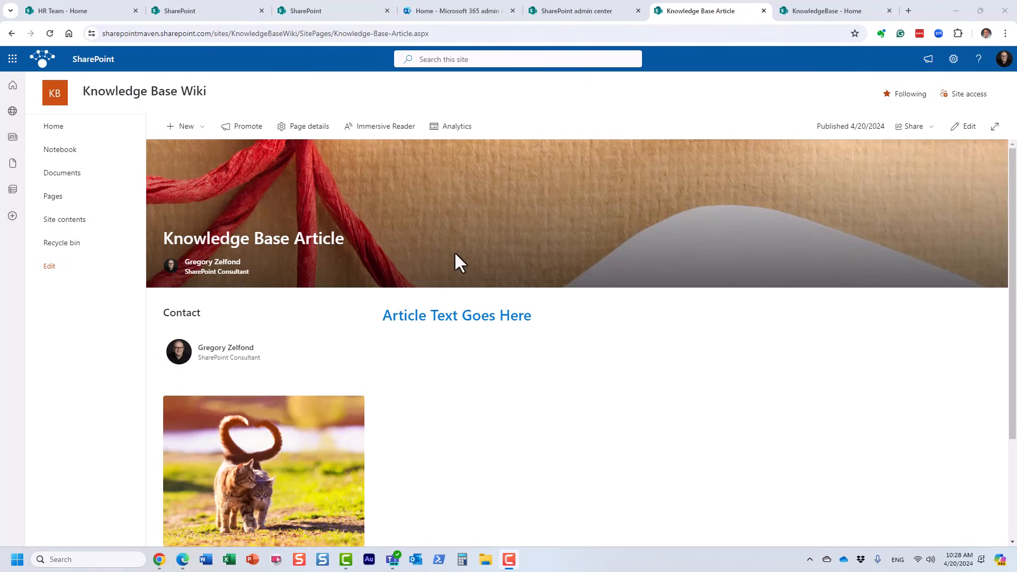
- From the site's home page, look at the templates offered for a new page without creating one
click(67, 130)
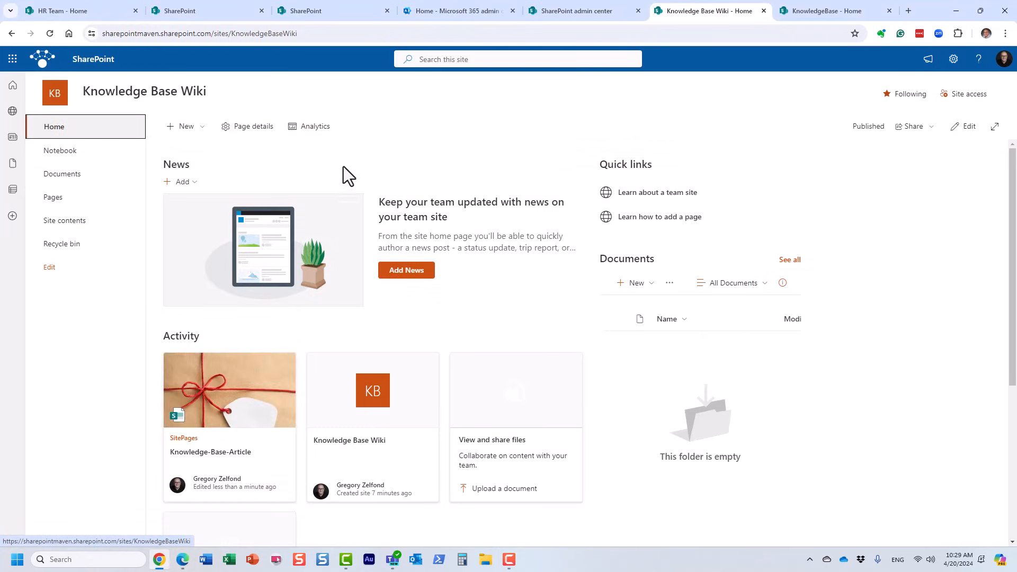
click(198, 129)
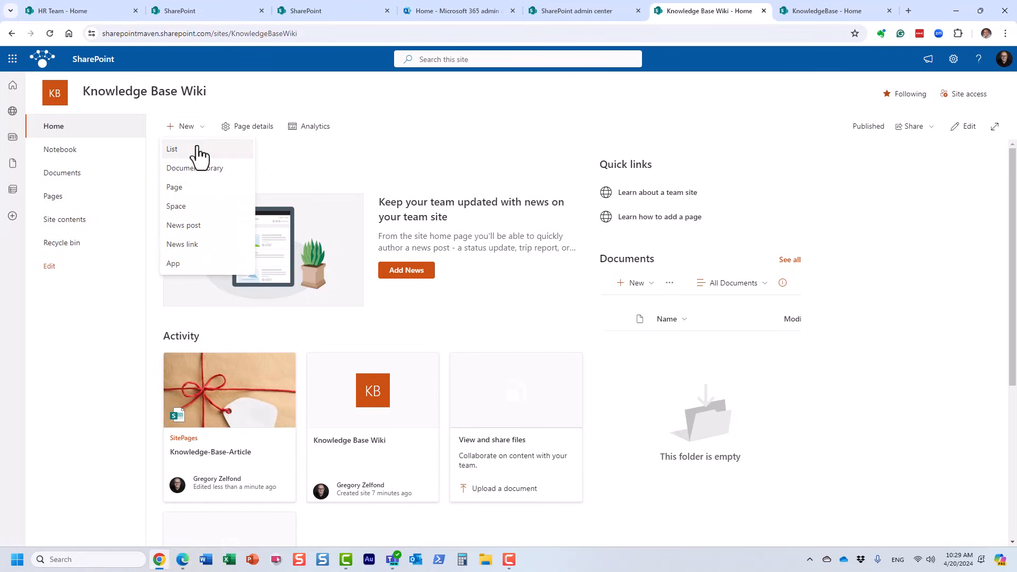
click(197, 188)
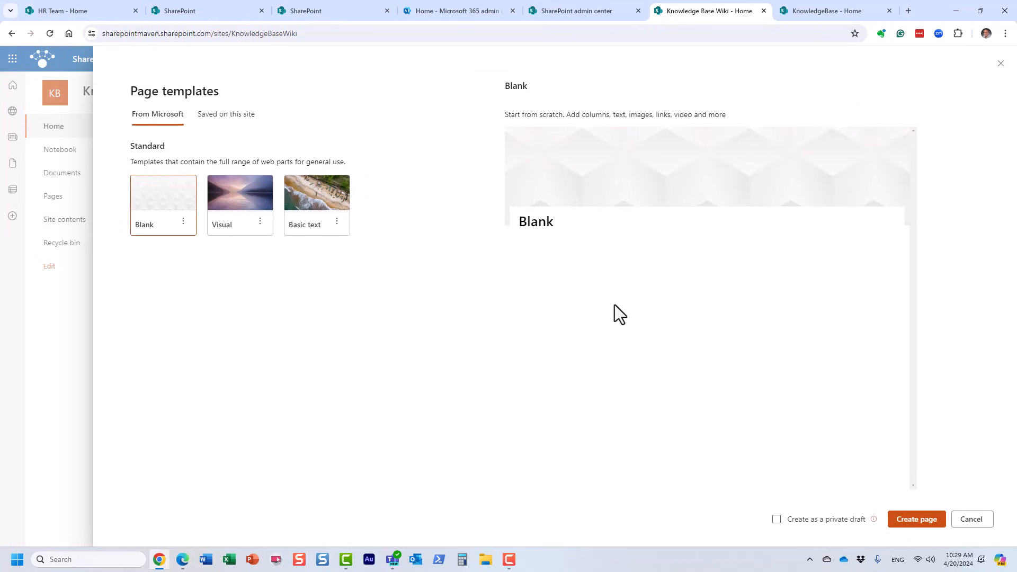
click(976, 521)
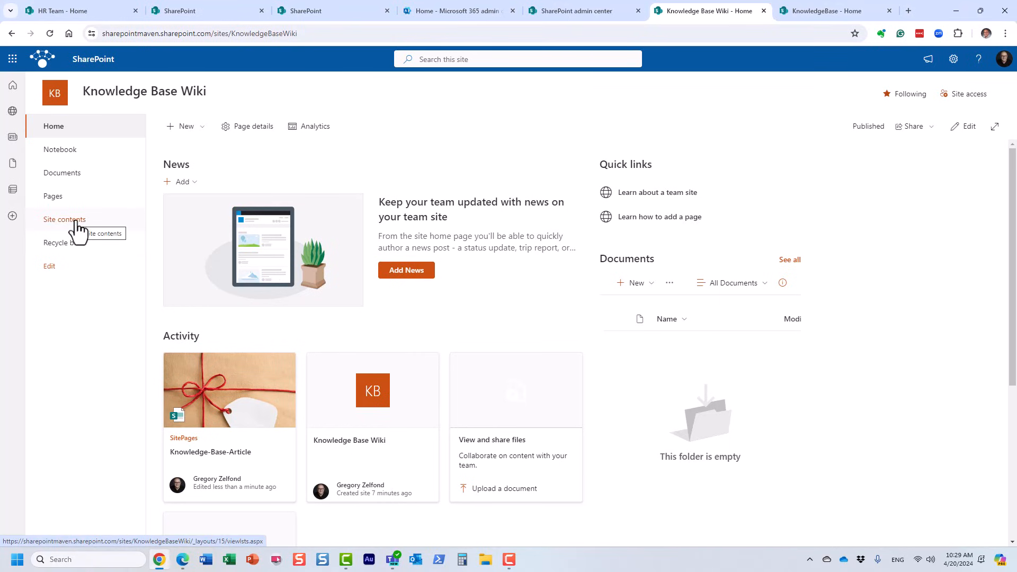
- Open the site contents, view the Documents library, and return to the contents list
click(951, 60)
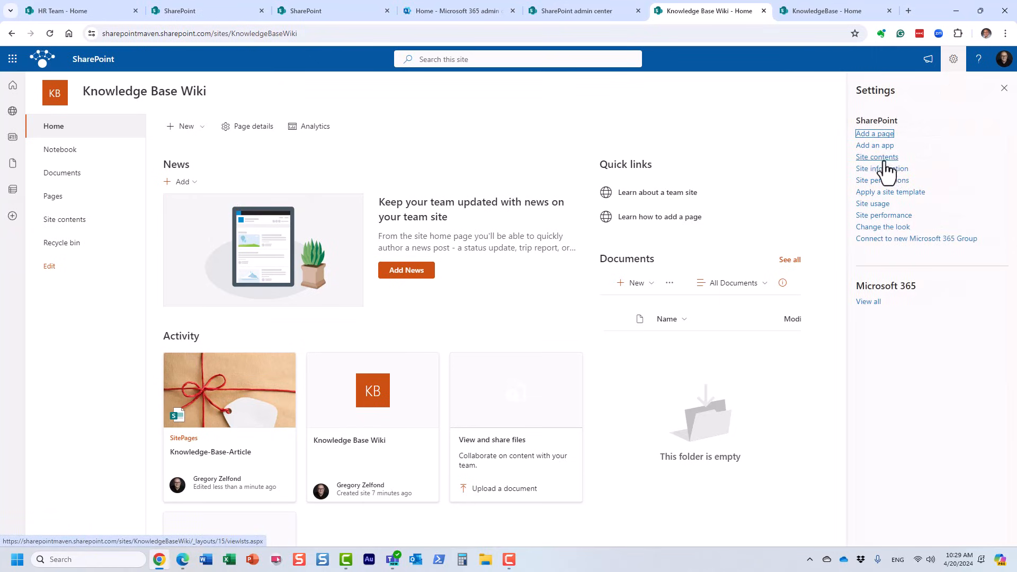
click(884, 159)
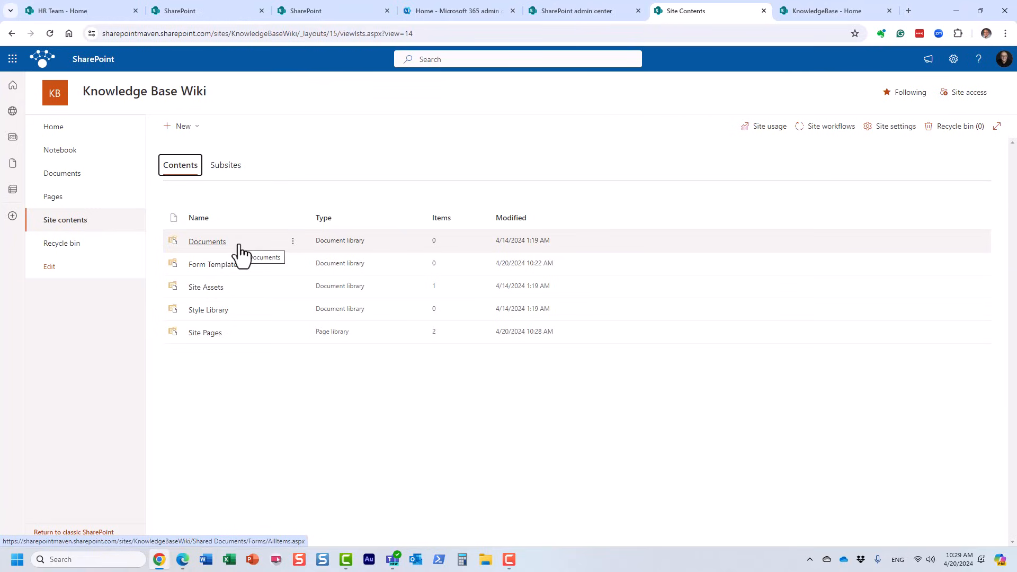
click(207, 243)
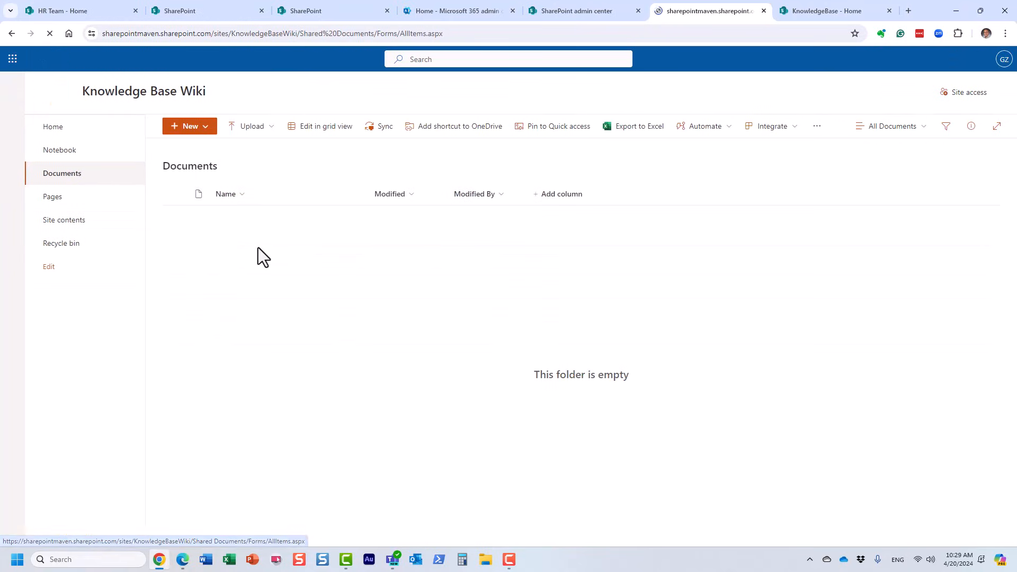
click(12, 33)
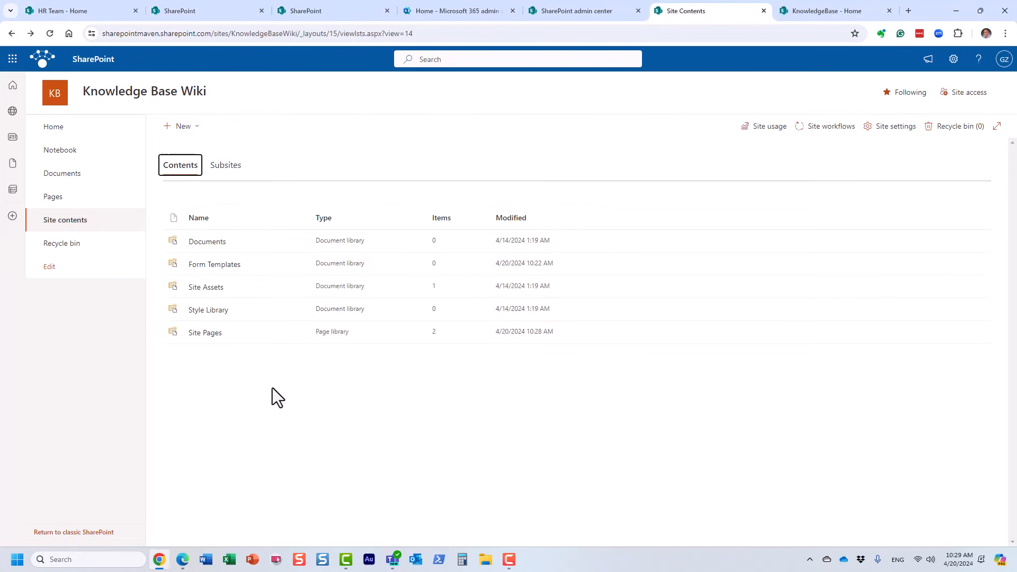
- Open Knowledge-Base-Article.aspx from the Site Pages library and save it as a page template
click(214, 336)
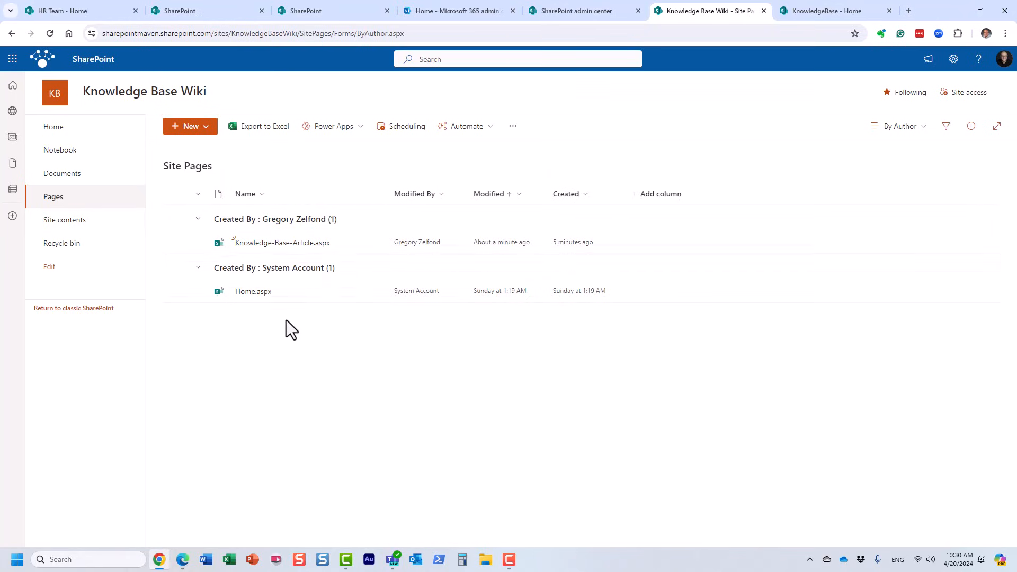
click(293, 243)
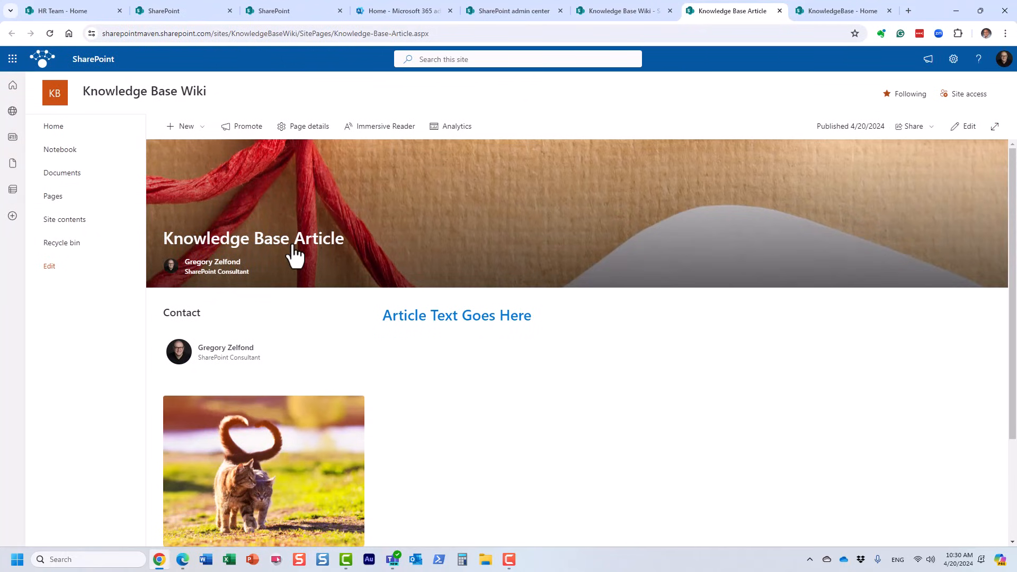
click(242, 128)
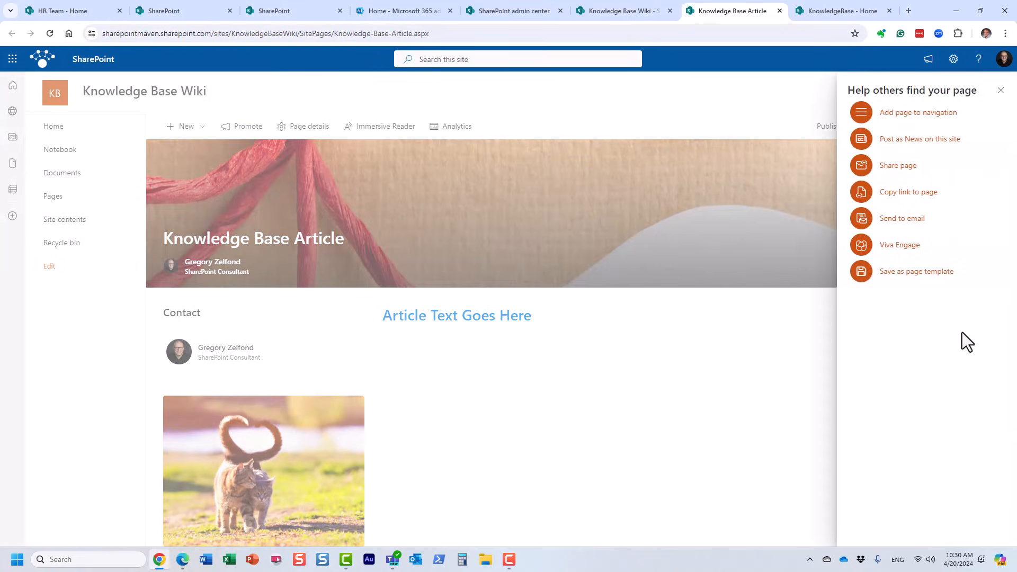
click(917, 273)
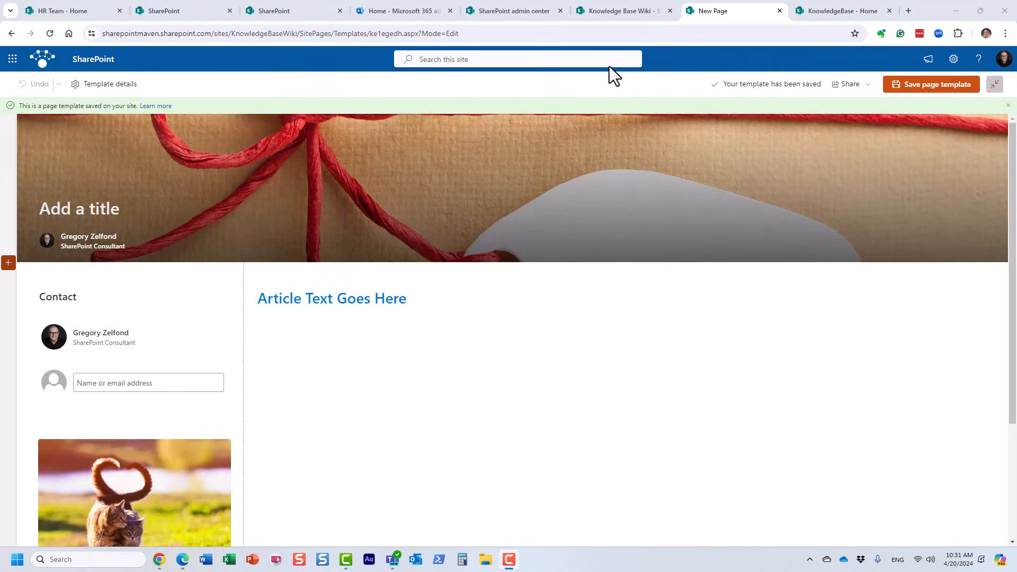
- Title the page template "Company Knowledge Base Template"
click(75, 211)
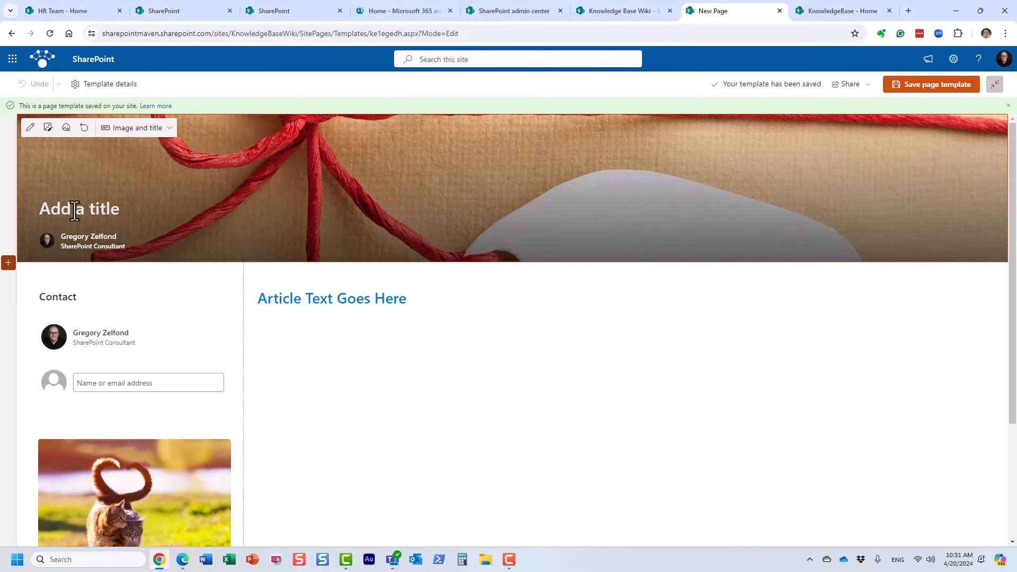
text(Comp)
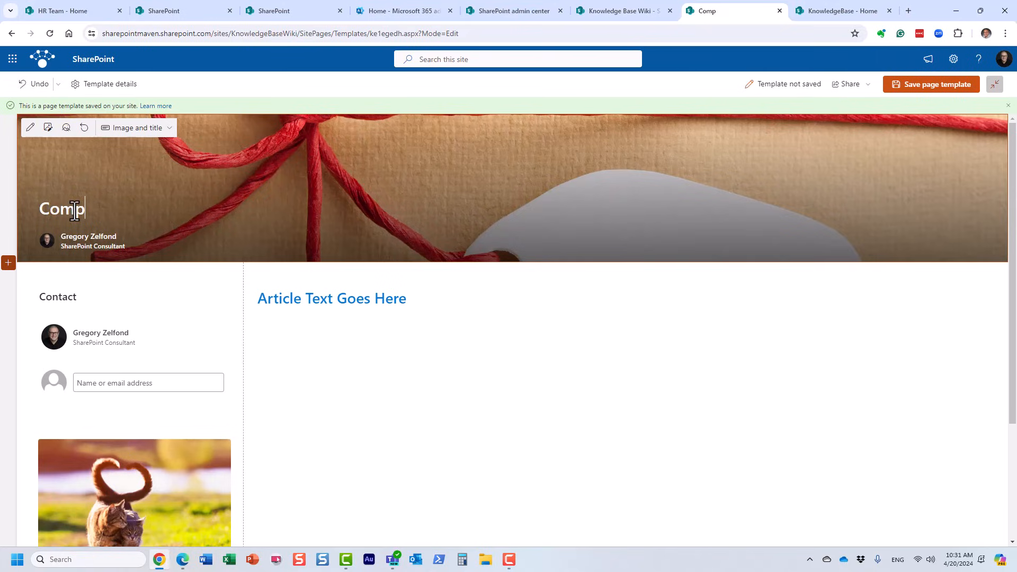
text(any Knowledge Ba)
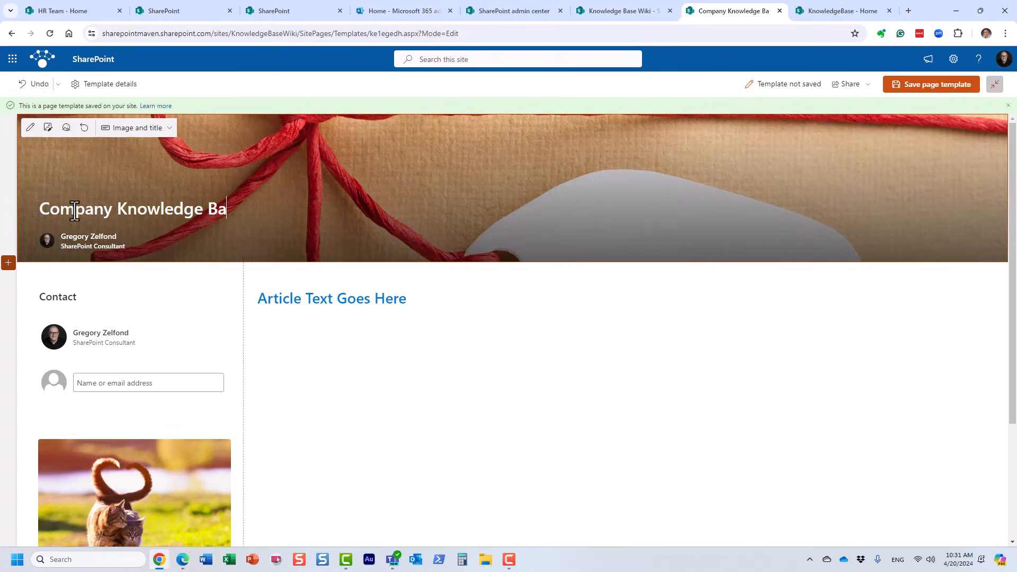
text(se Templa)
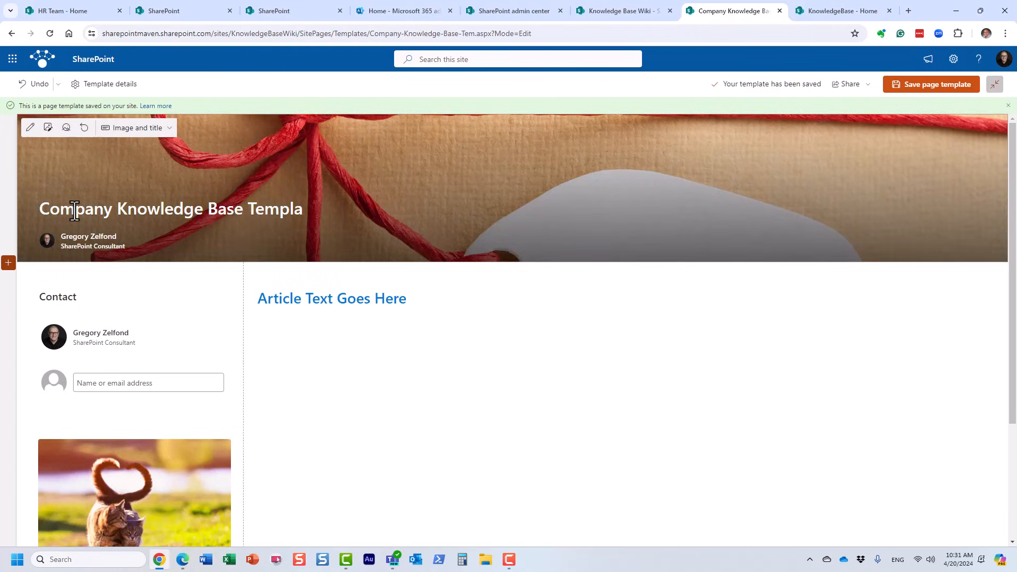
click(315, 209)
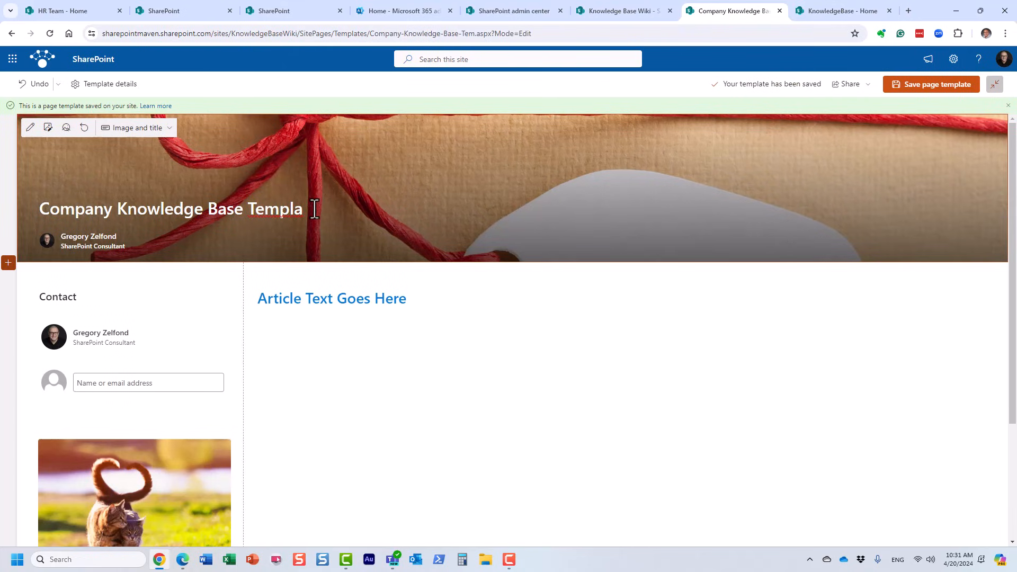
text(te)
- Remove the author from the template's title area and save the page template
click(141, 243)
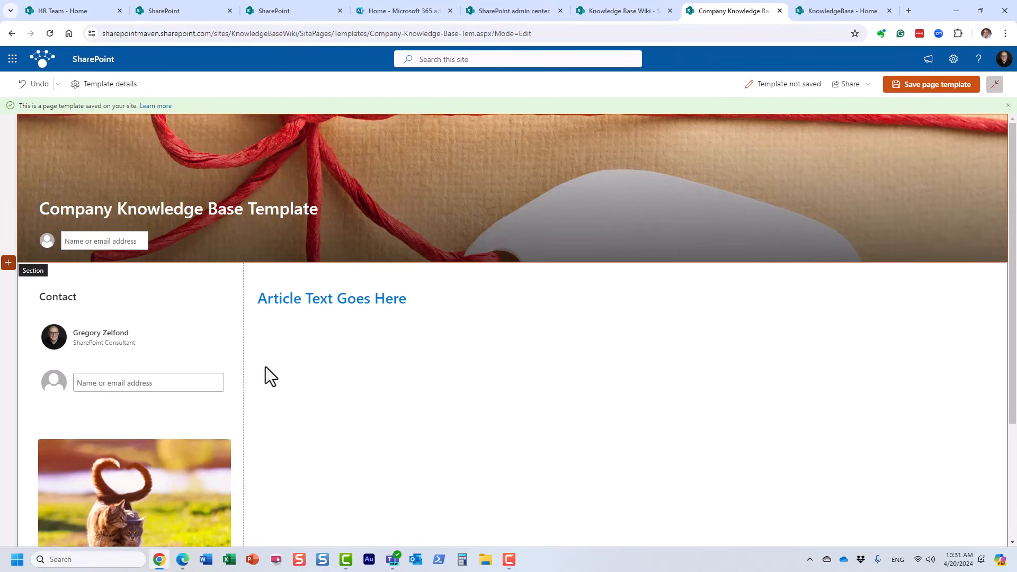
click(931, 93)
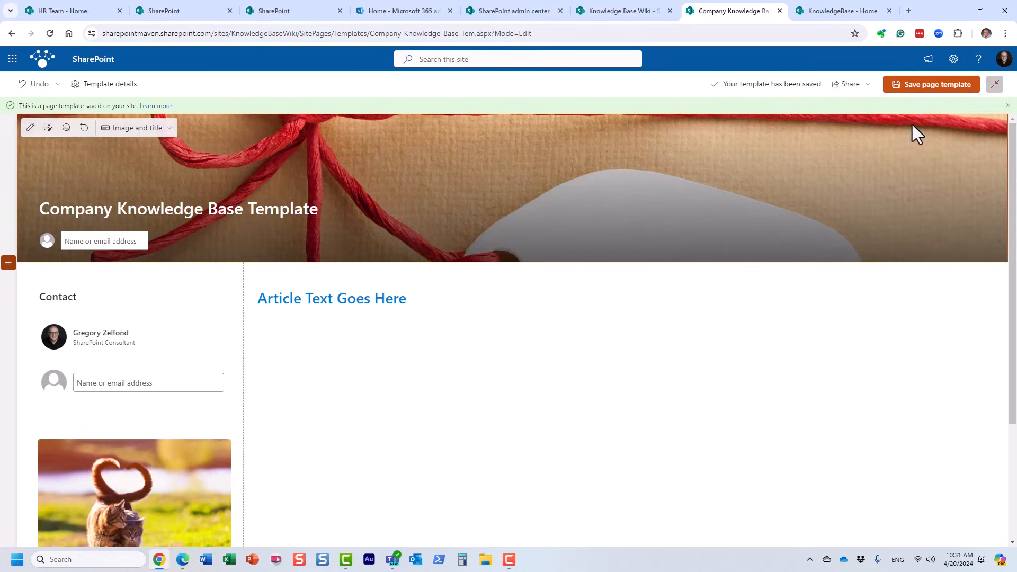
click(937, 87)
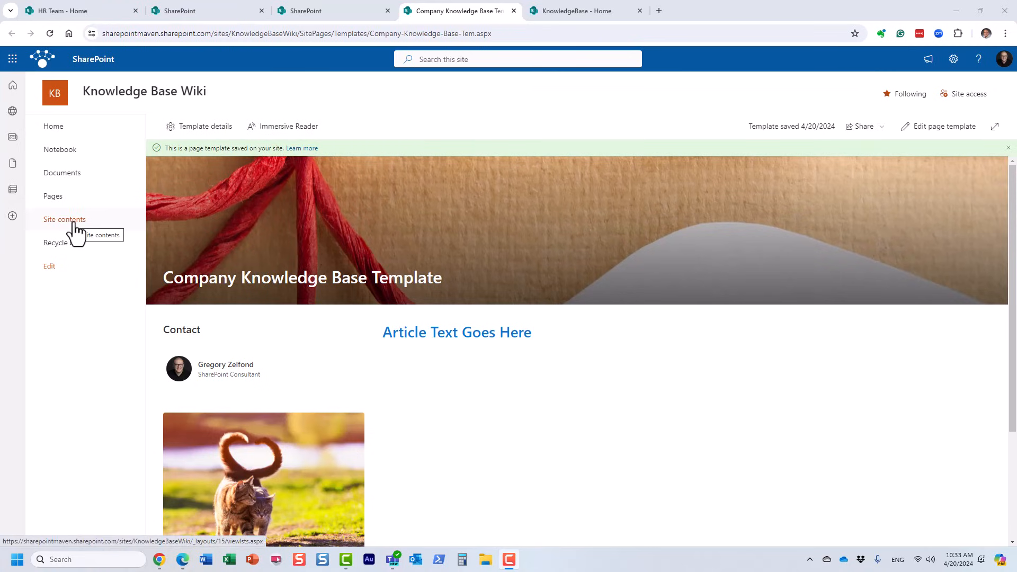
- Open the Site Pages library from the site contents and view the saved template page inside its Templates folder
click(954, 61)
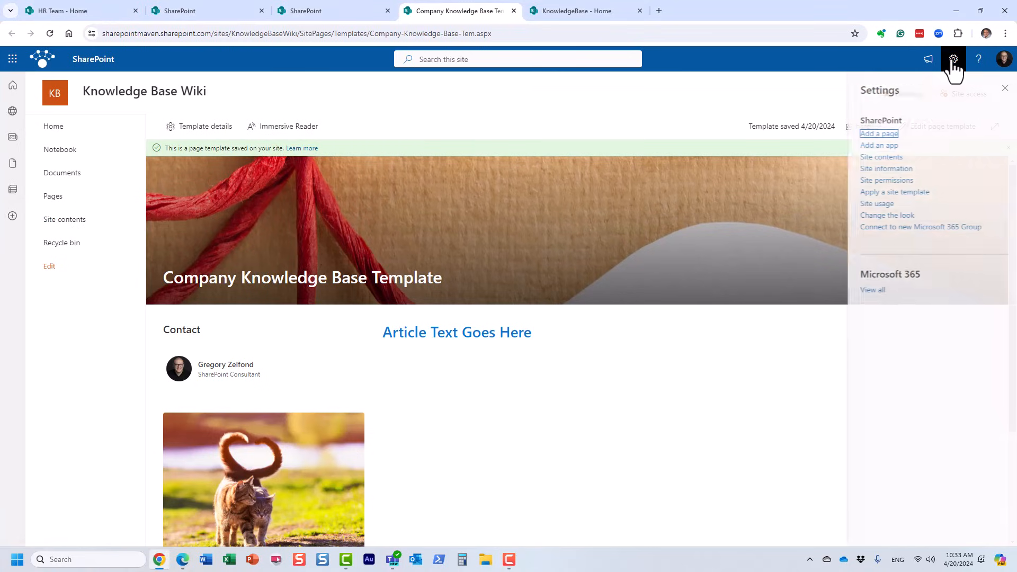
click(884, 158)
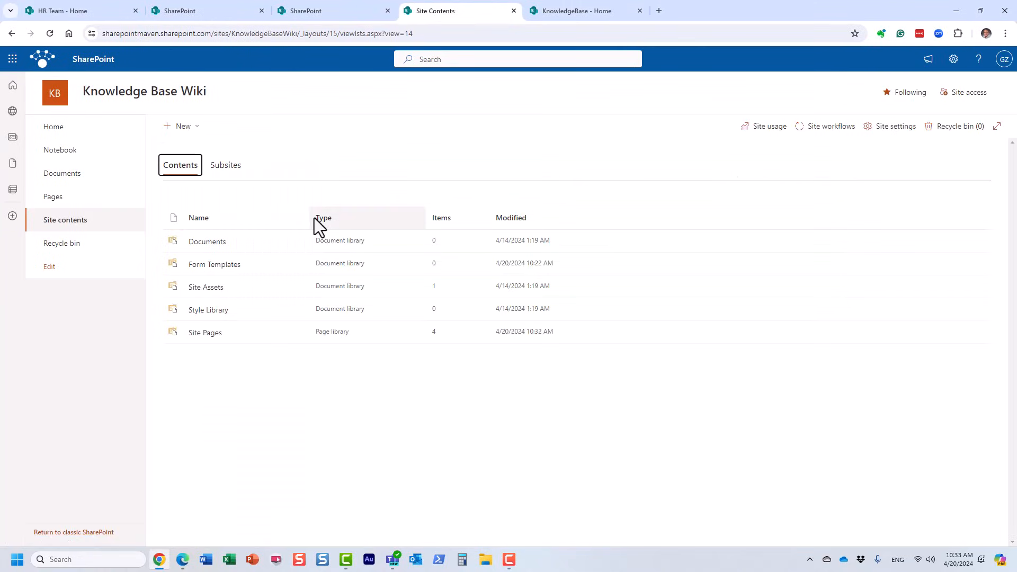
click(210, 334)
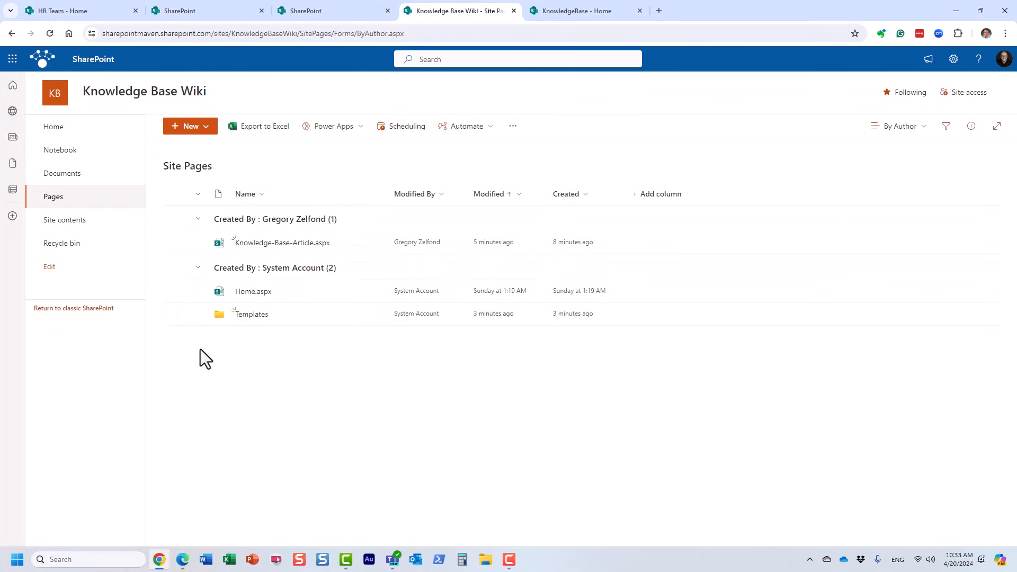
click(257, 324)
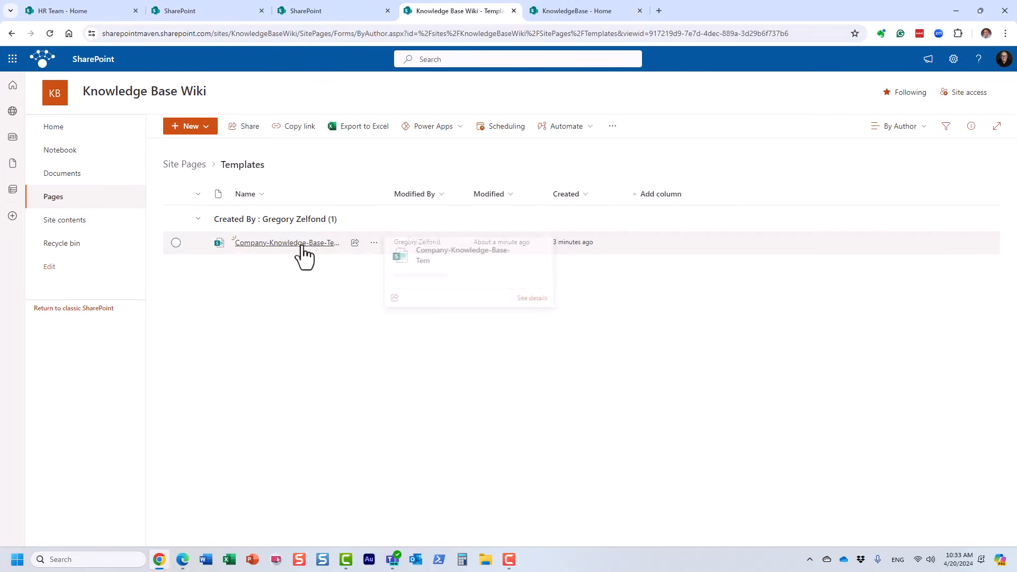
click(291, 243)
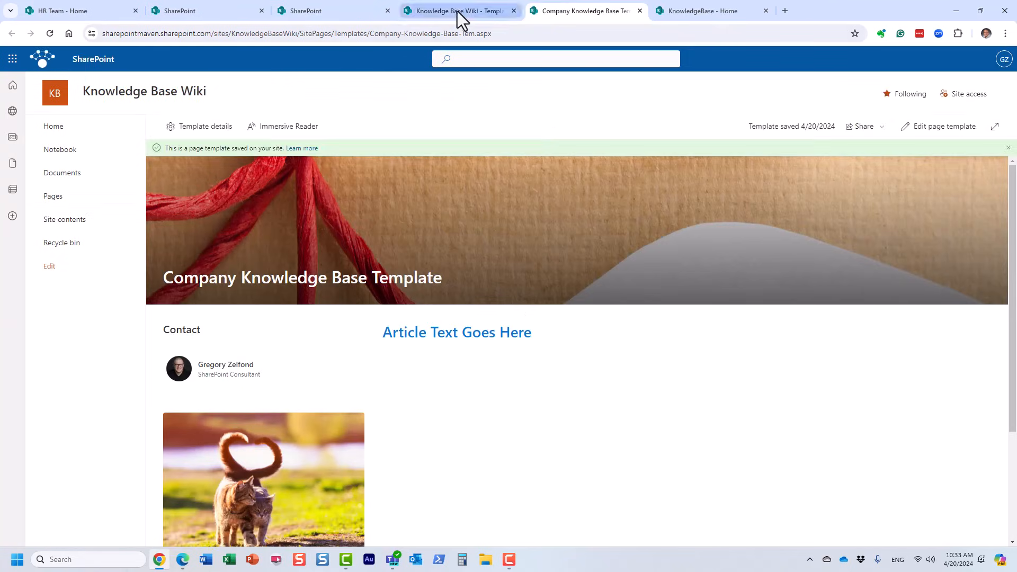
- Return to the Site Pages library, look into the Templates folder once more, and go back to the library root
click(457, 11)
click(185, 165)
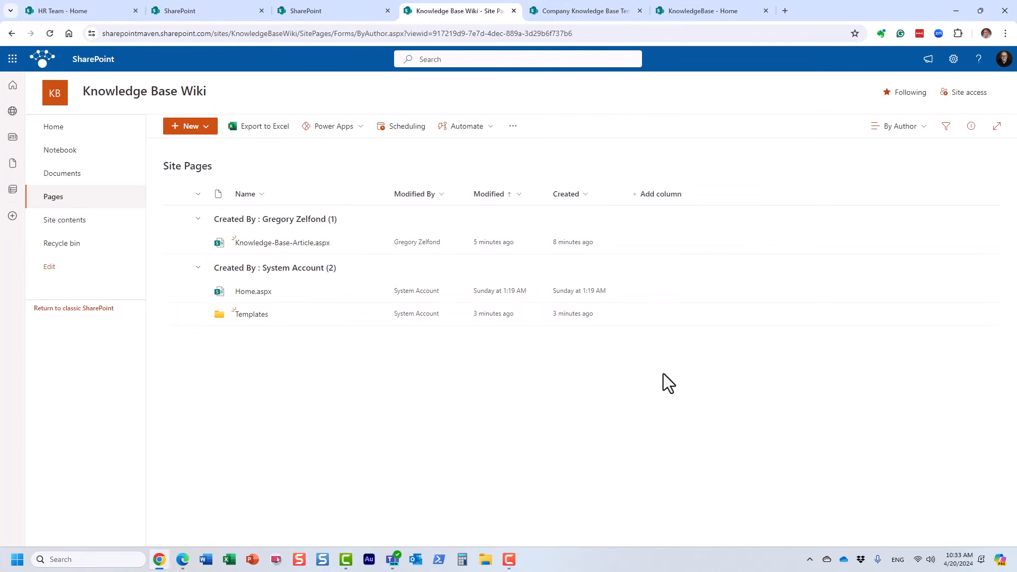
click(259, 316)
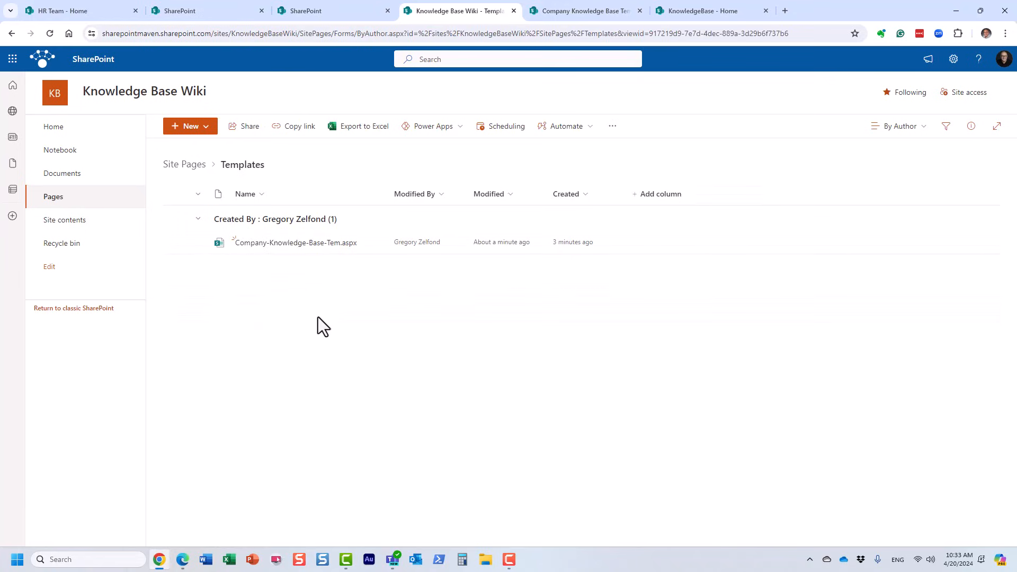
click(195, 168)
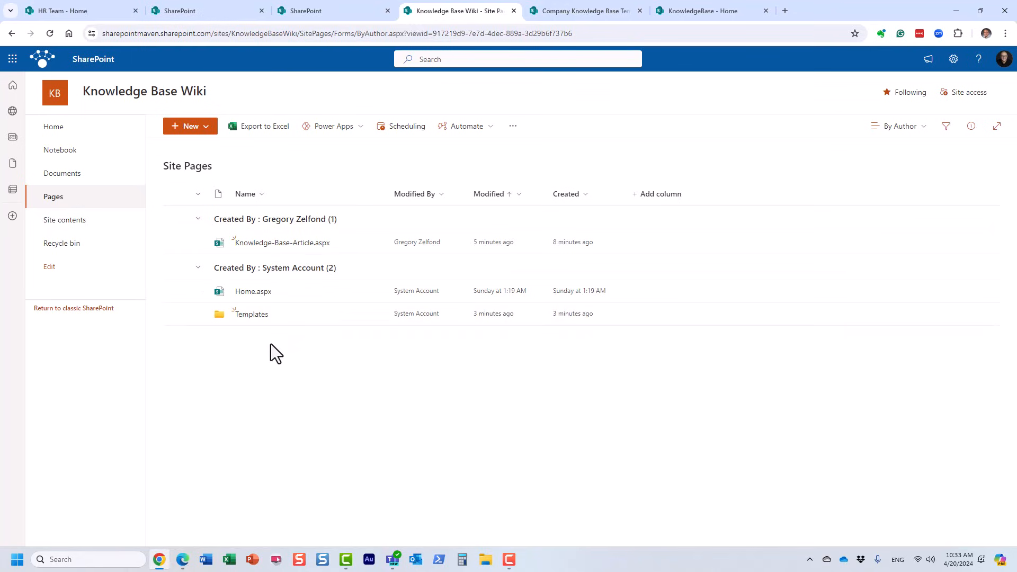
- Start a new page from the site home, view the templates saved on this site, and cancel the page creation
click(75, 133)
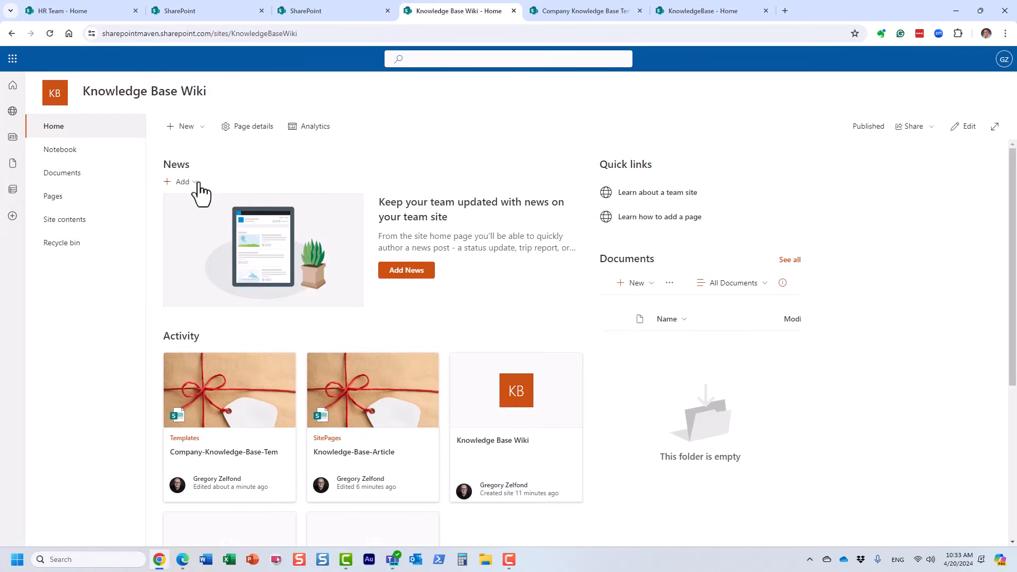
click(198, 119)
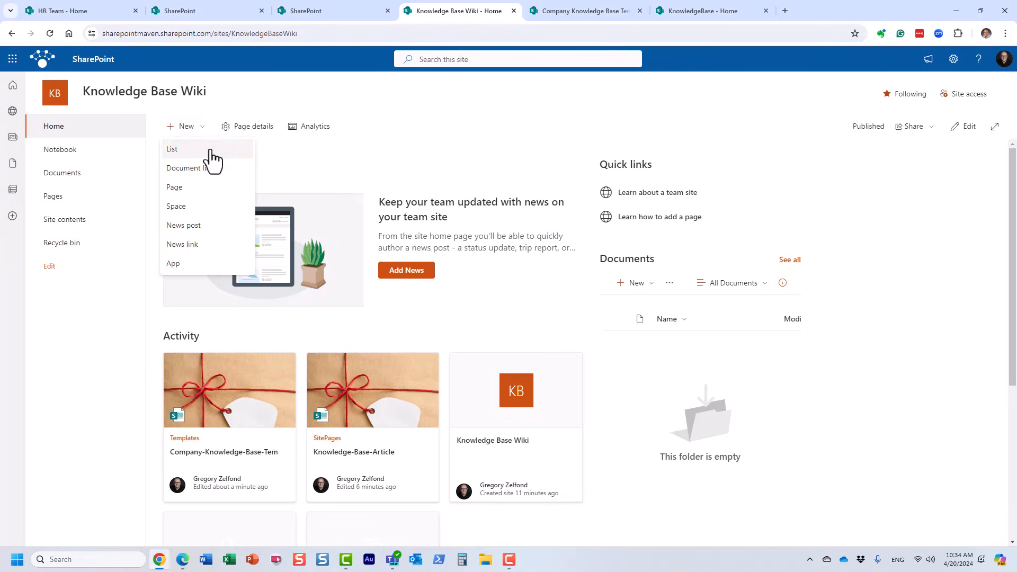
click(199, 188)
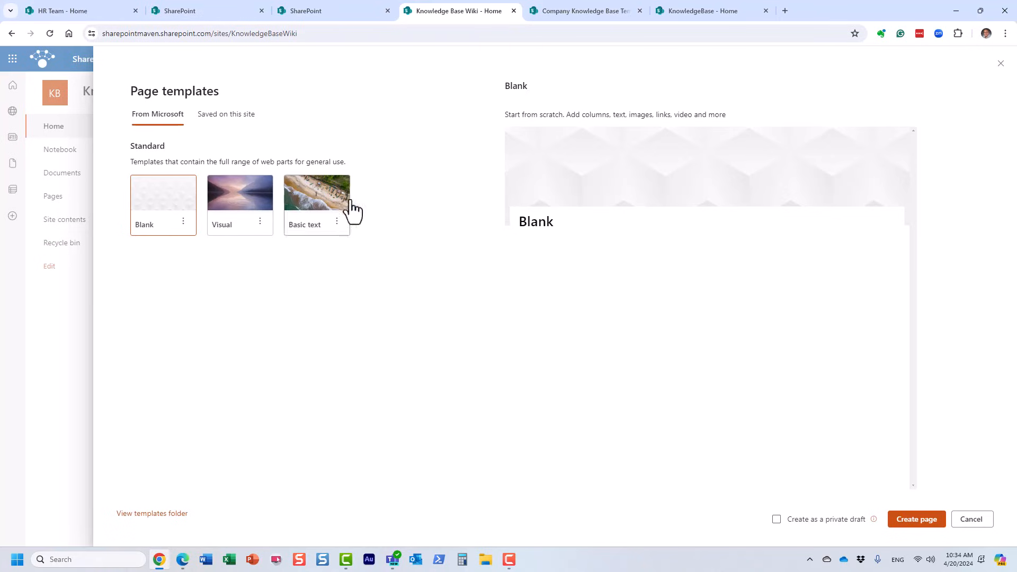
click(233, 128)
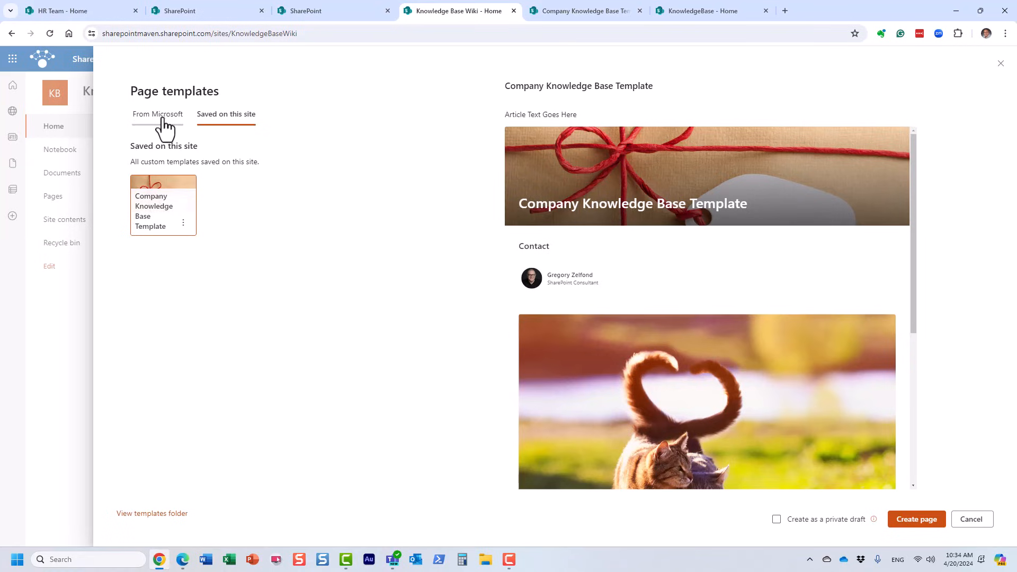
click(971, 520)
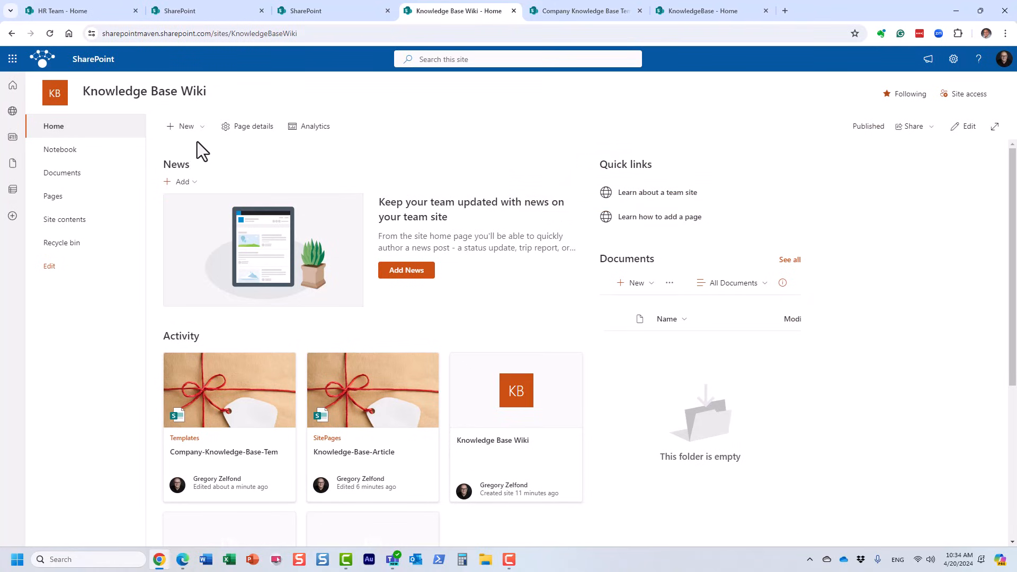
- Set Company Knowledge Base Template as the default selection for new pages and close the template picker
click(190, 130)
click(200, 190)
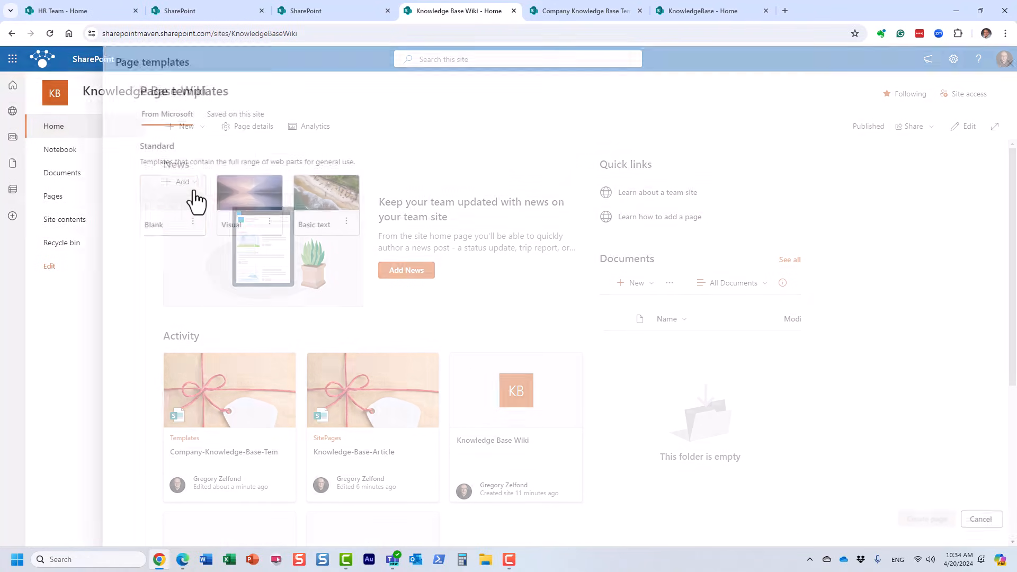
click(201, 114)
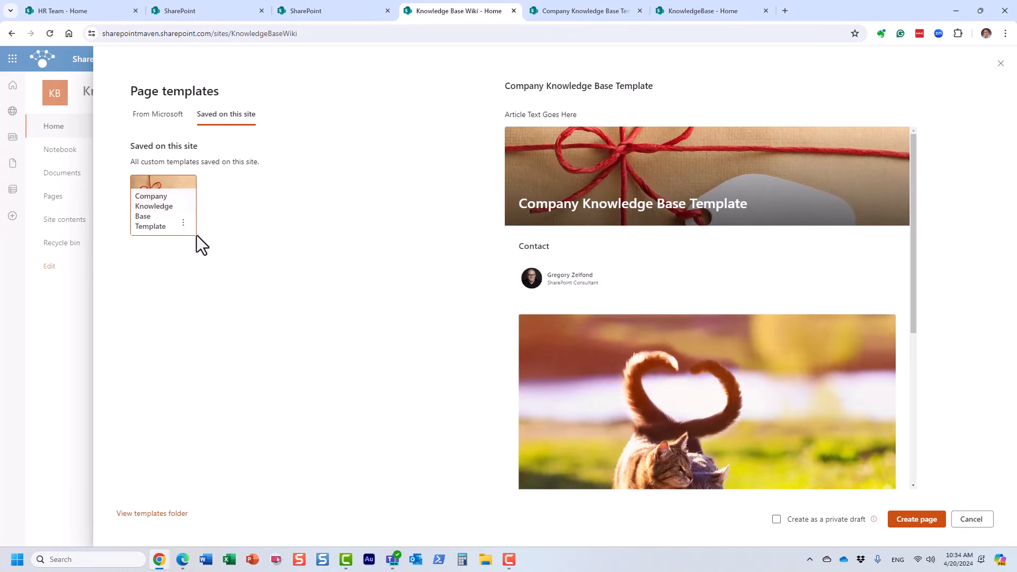
click(183, 222)
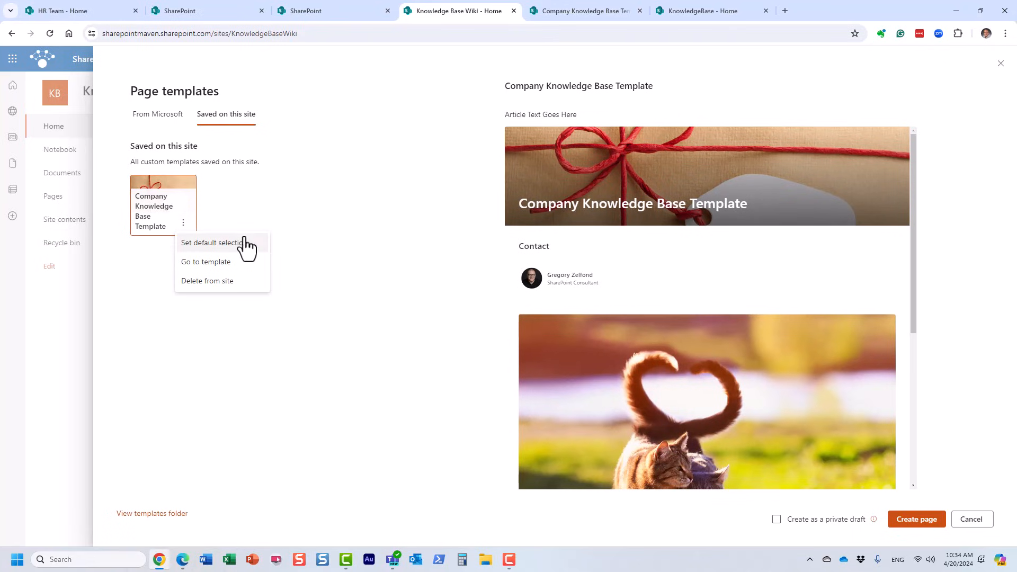
click(212, 244)
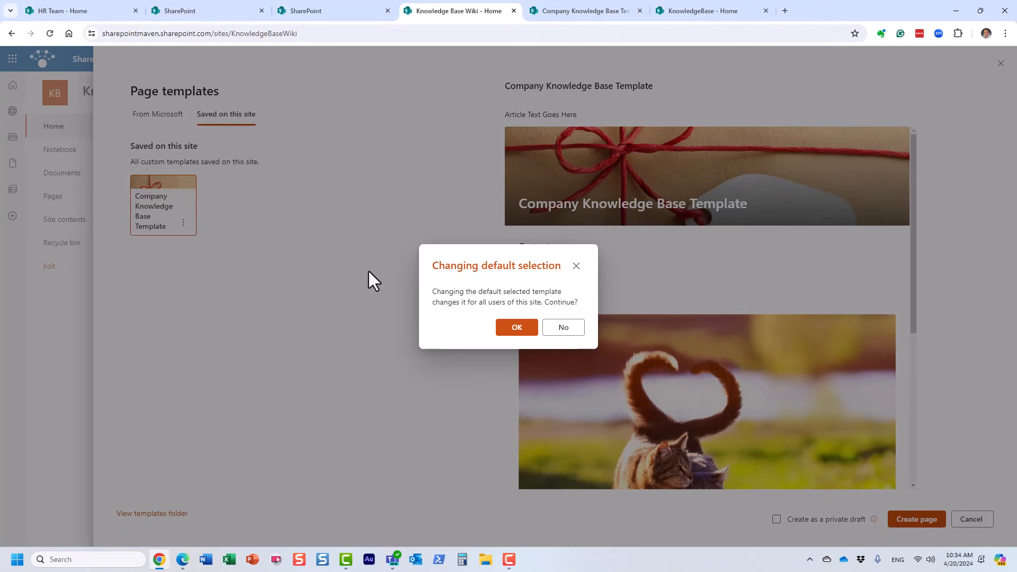
click(506, 330)
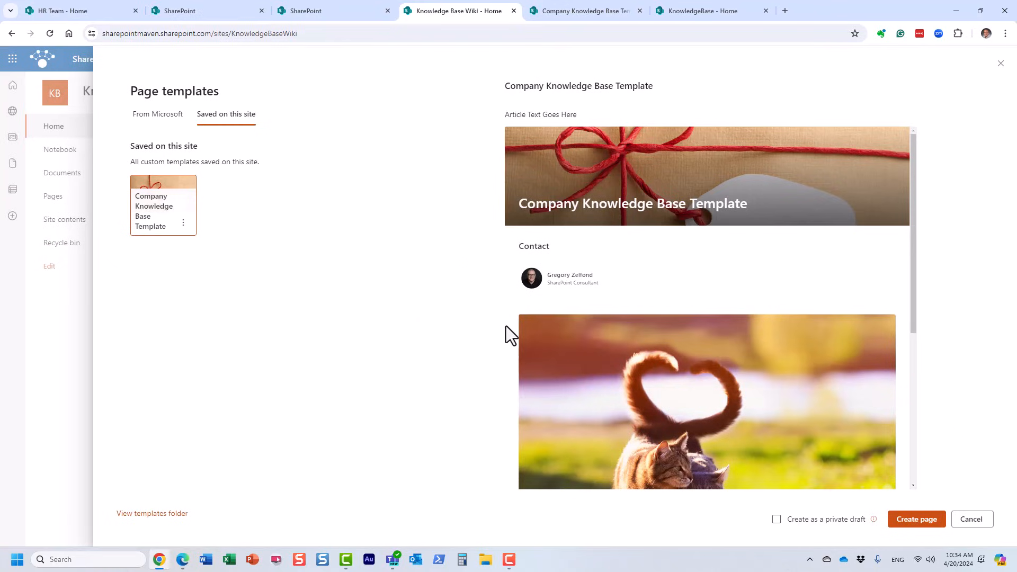
click(979, 521)
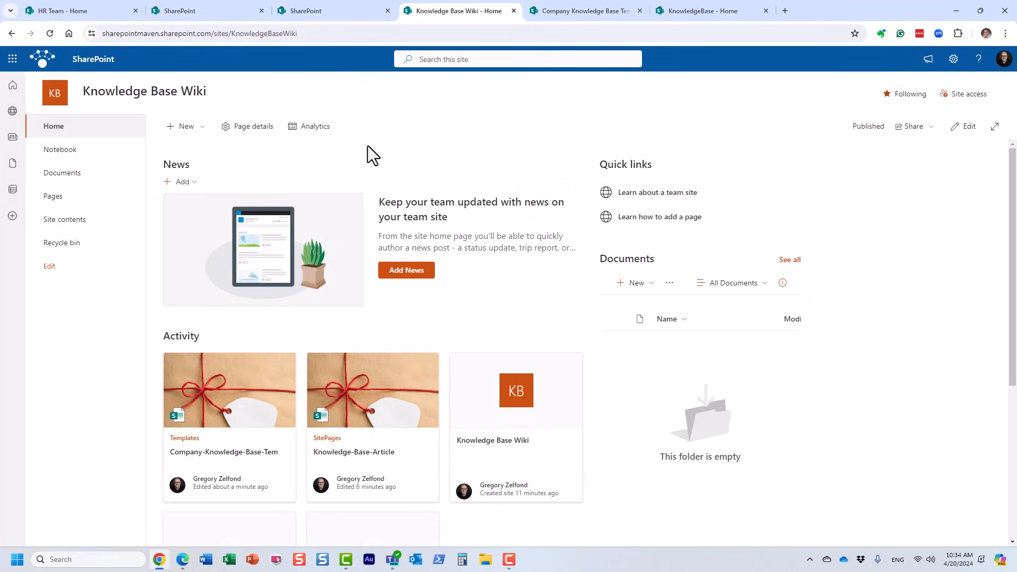
- Reload the site home and create a new page from the saved Company Knowledge Base Template
click(49, 33)
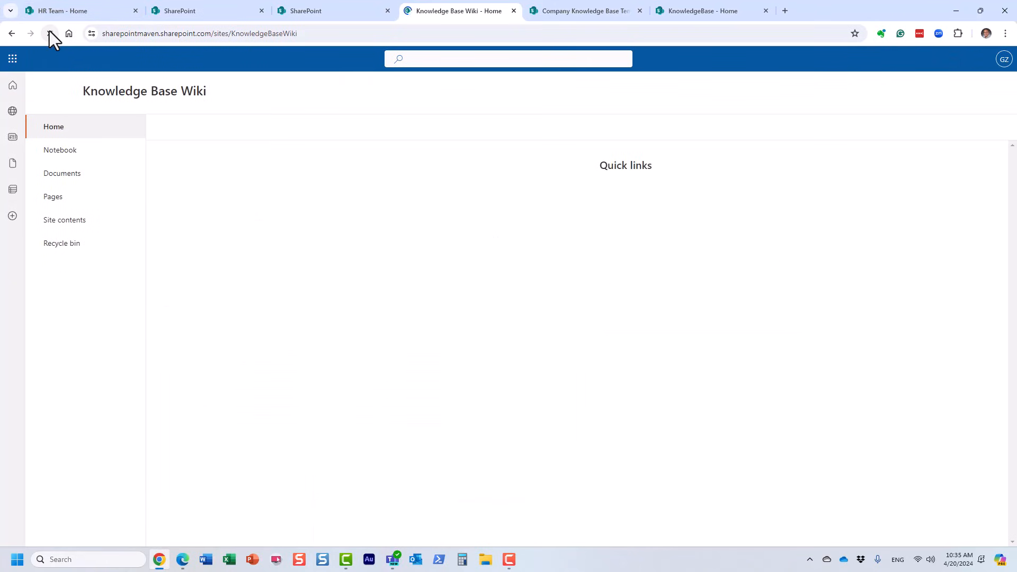
click(185, 129)
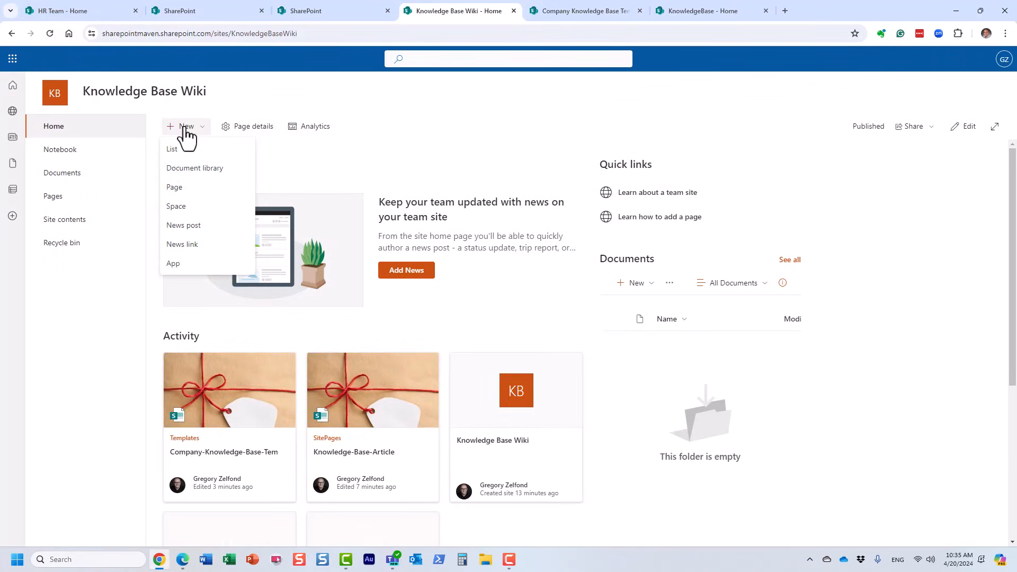
click(194, 189)
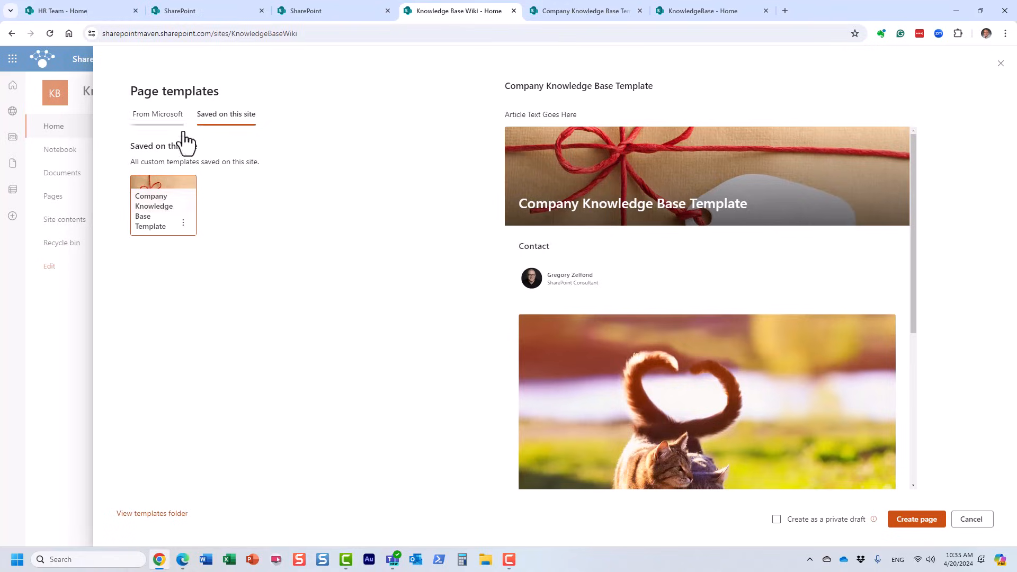
click(159, 116)
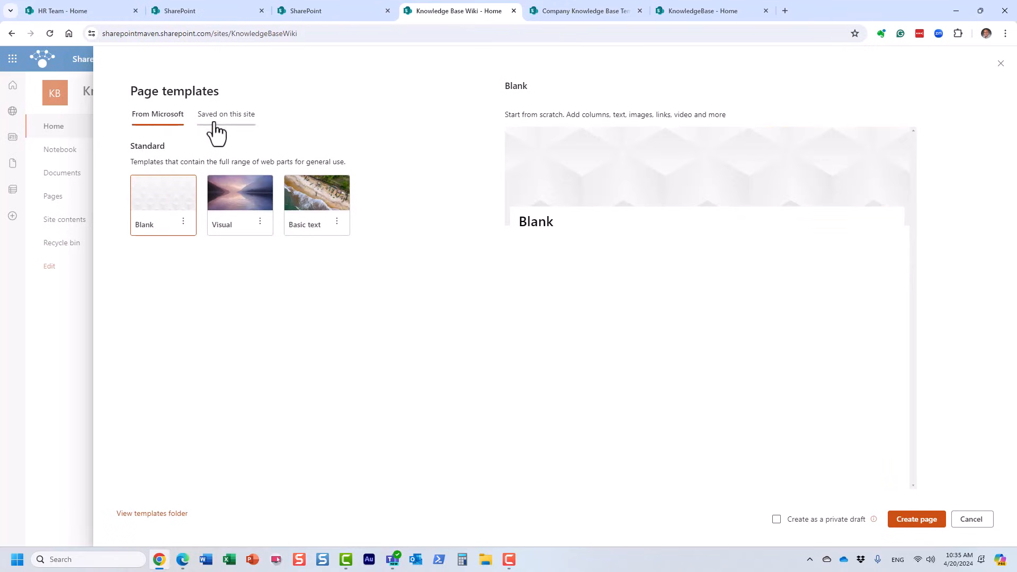
click(215, 123)
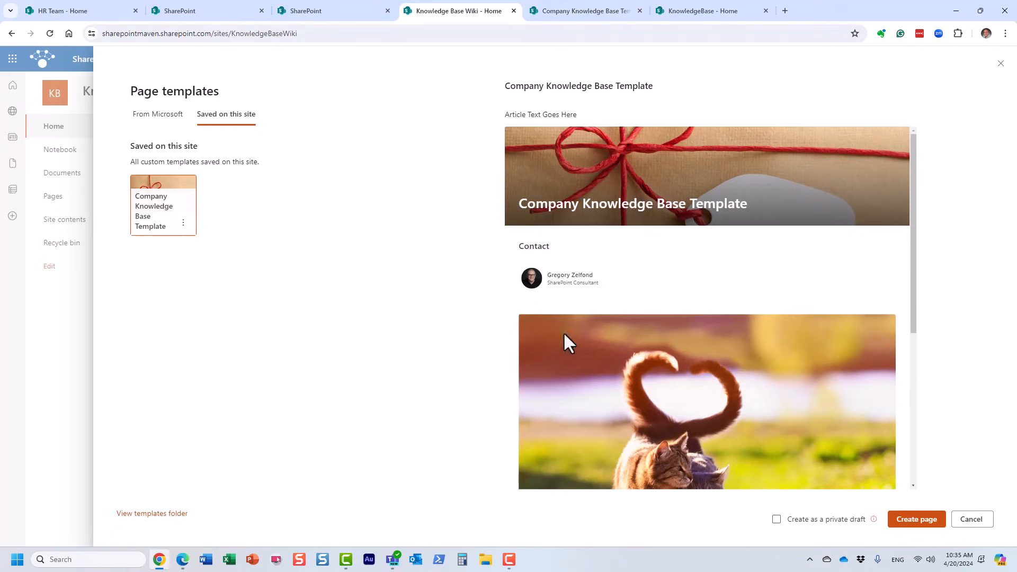
click(920, 520)
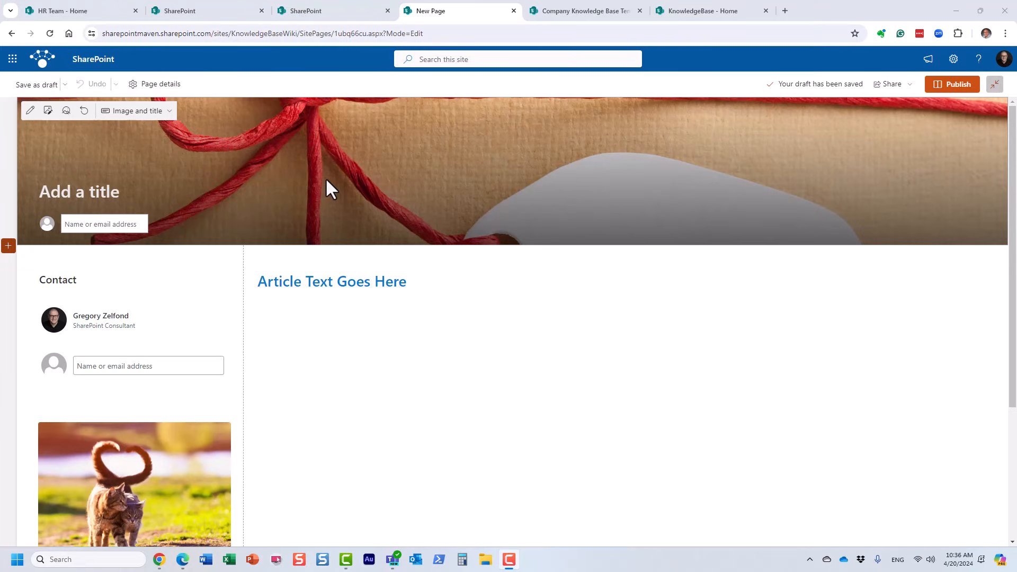
- Title the new page "How to change password"
click(88, 191)
text(H)
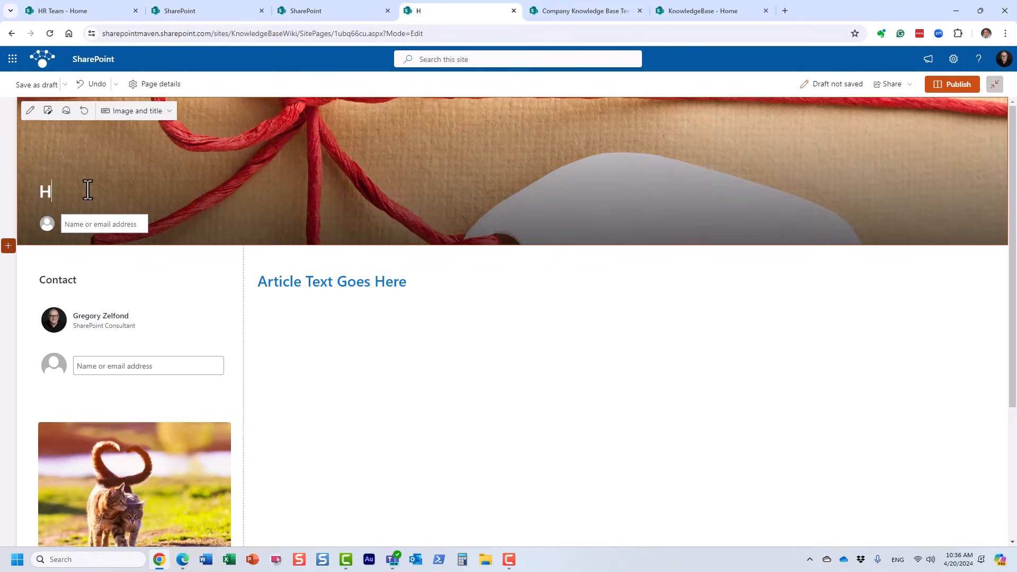
text(ow to chang)
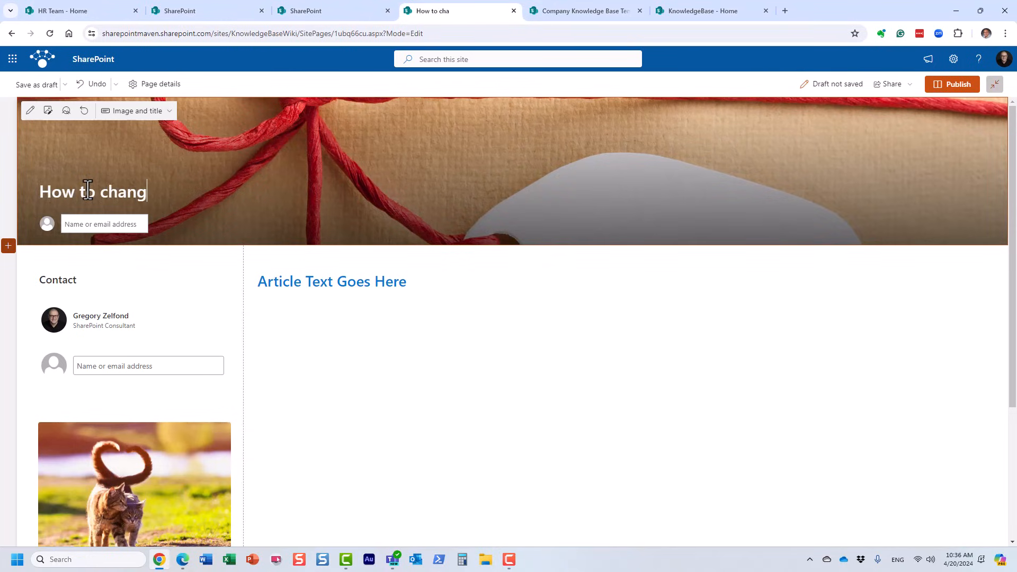
text(e password)
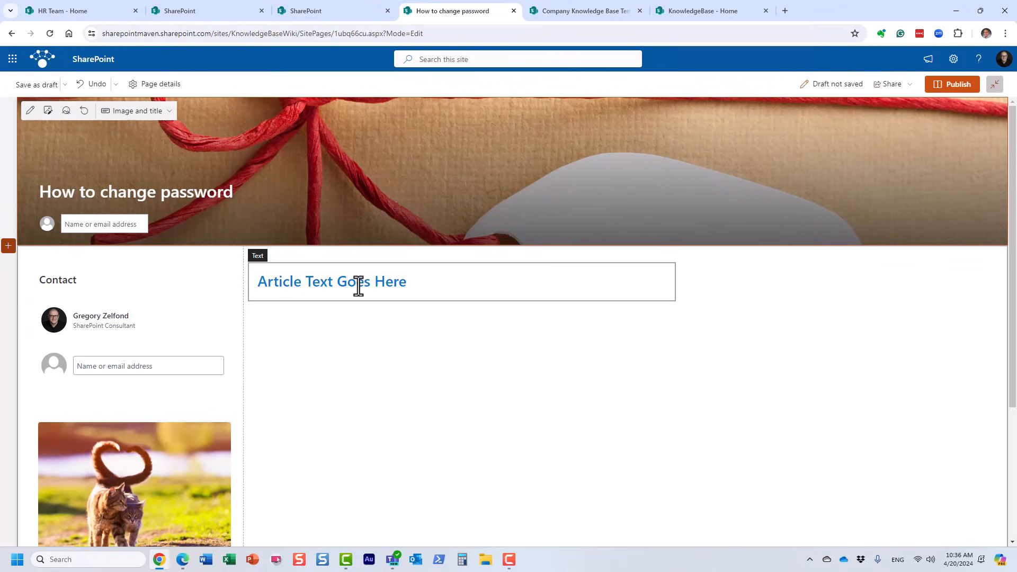
- Replace the placeholder article text with "Change it in M365 Account Tab"
click(390, 282)
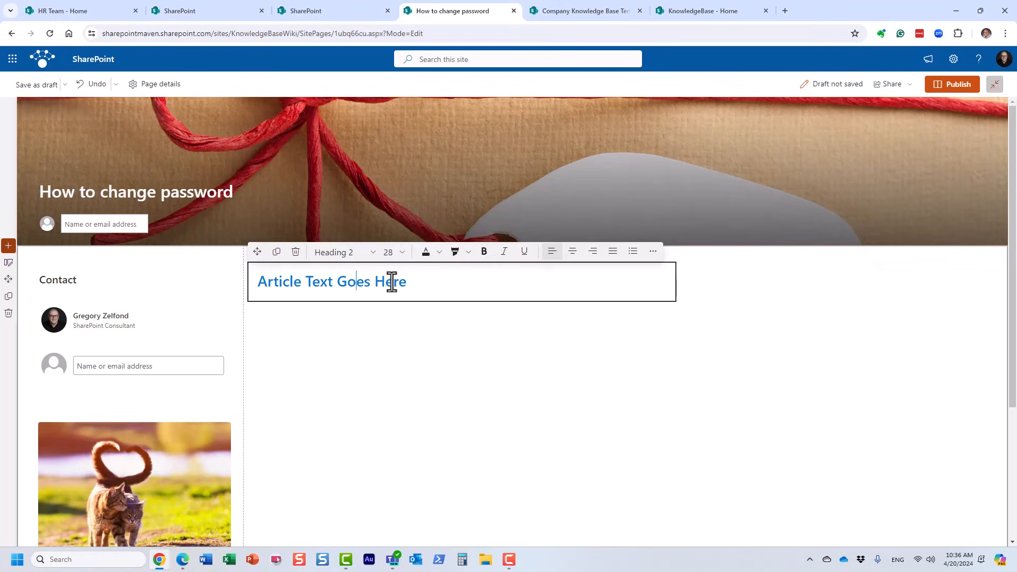
triple_click(424, 281)
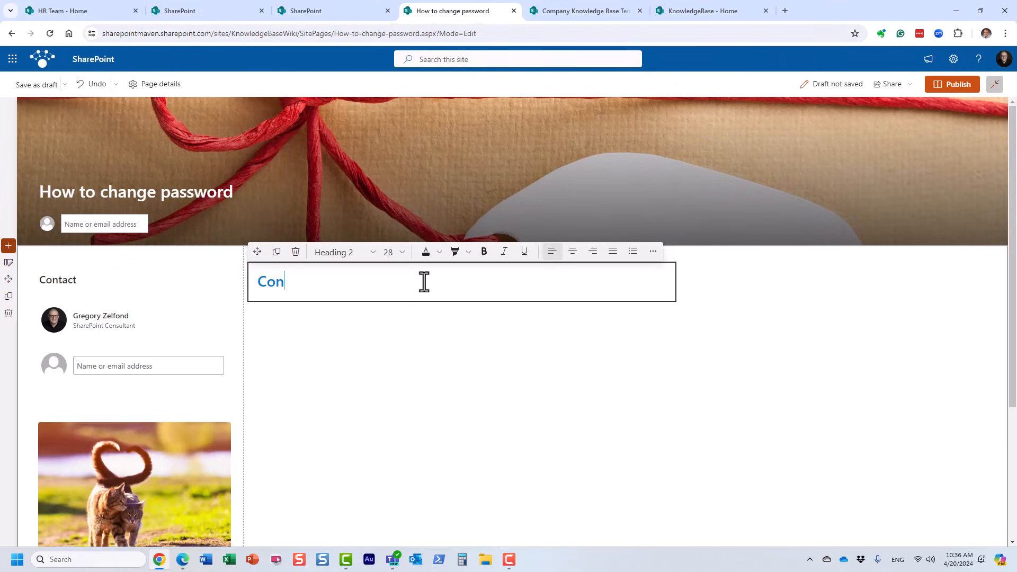
key(BackSpace)
key(BackSpace)
key(BackSpace)
text(Change it in M365 Account Tab)
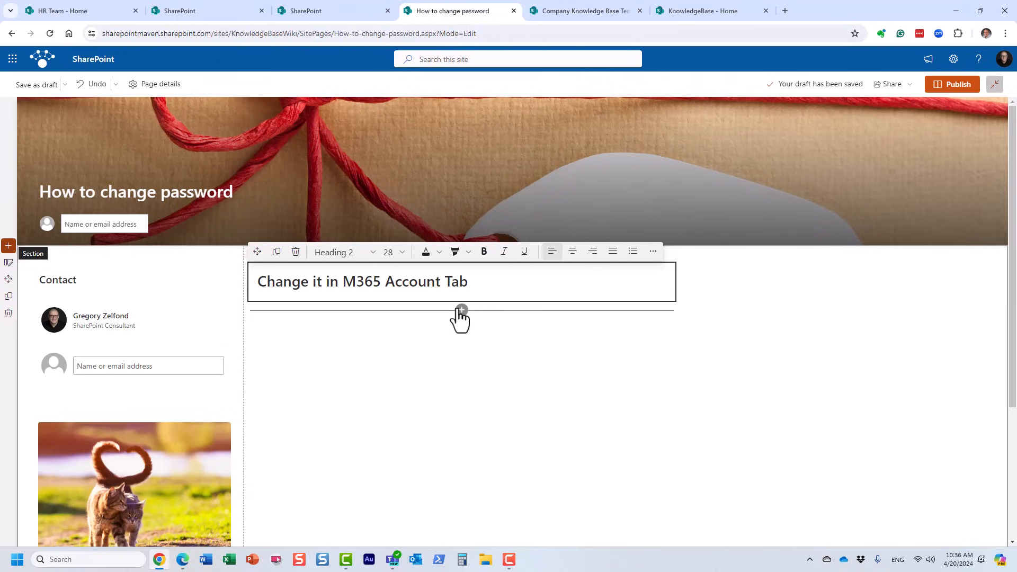
click(461, 311)
click(688, 358)
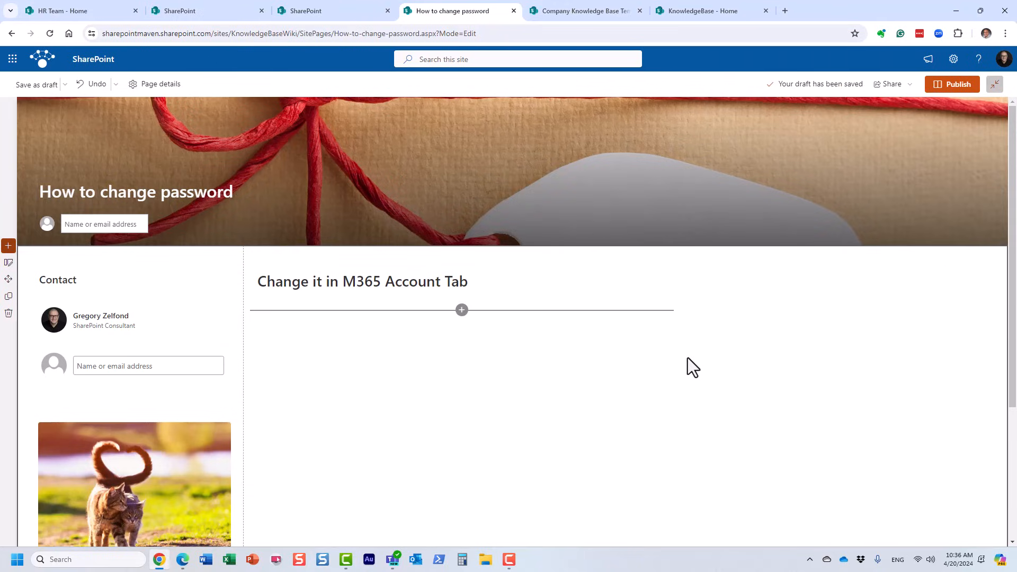
- Publish the password article, dismiss the page promotion options, and return to the site home page
click(954, 90)
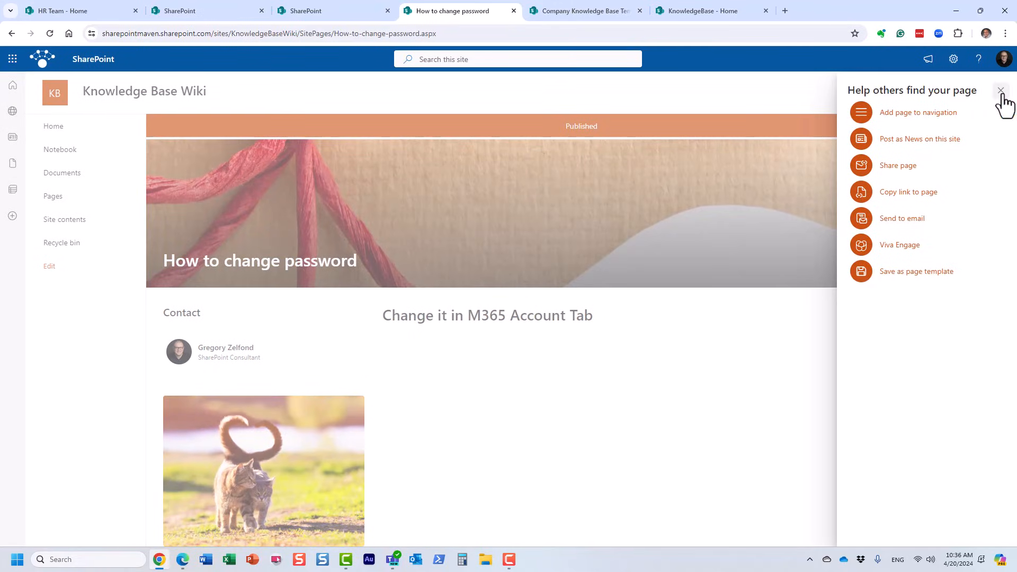
click(1001, 92)
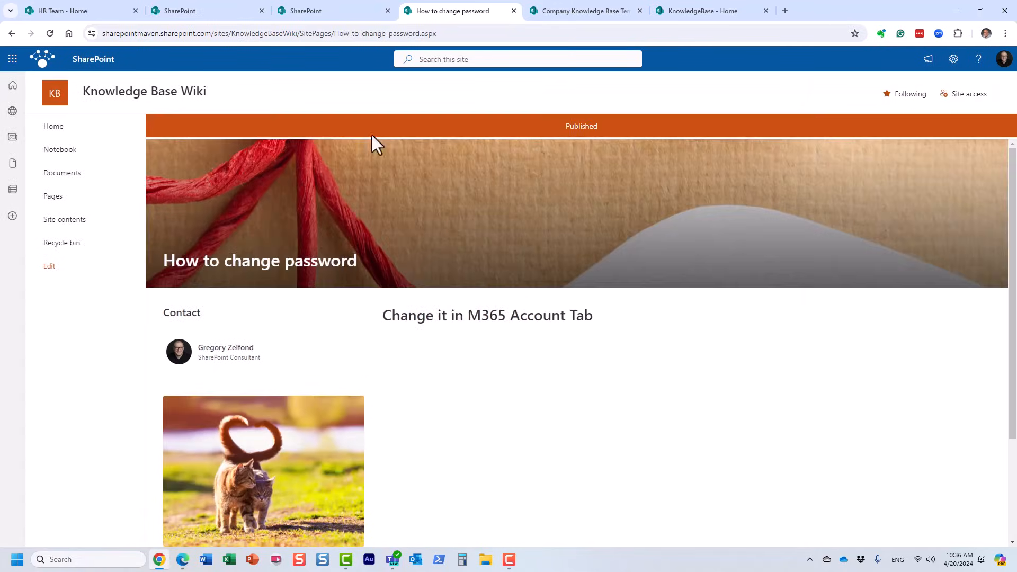
click(84, 134)
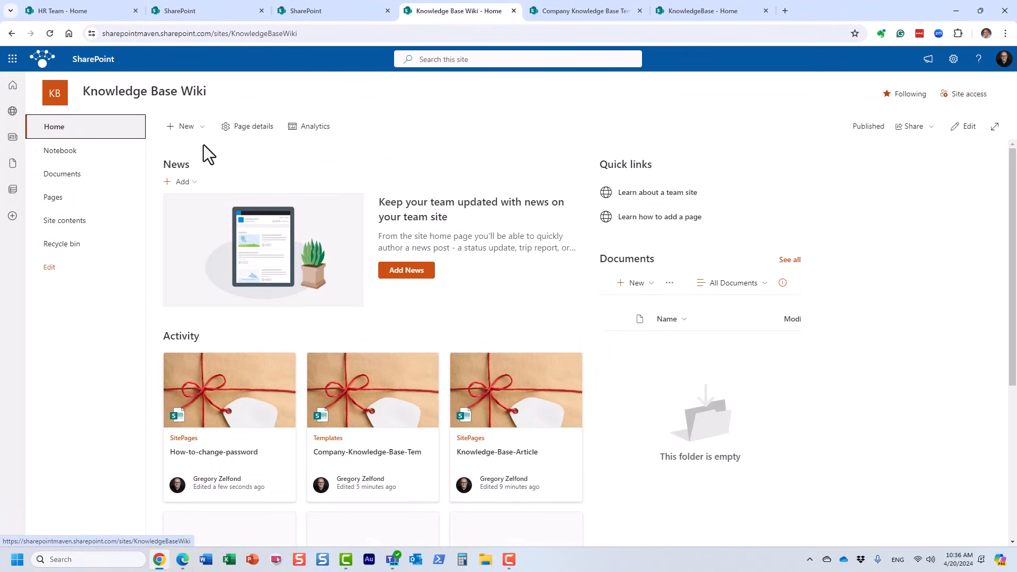
- Create a new page from the saved Company Knowledge Base Template and title it "How to submit vacation request"
click(187, 127)
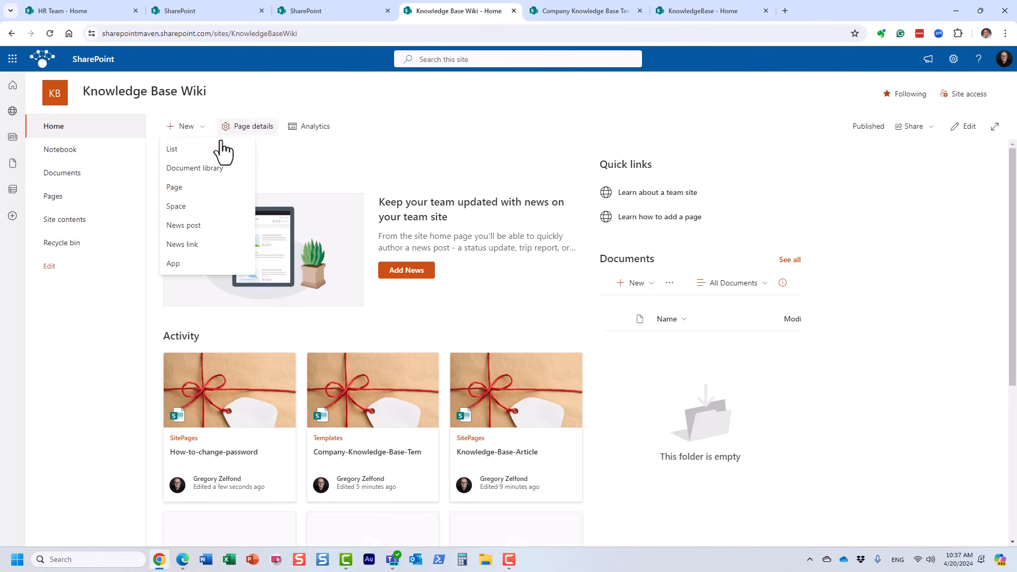
click(198, 189)
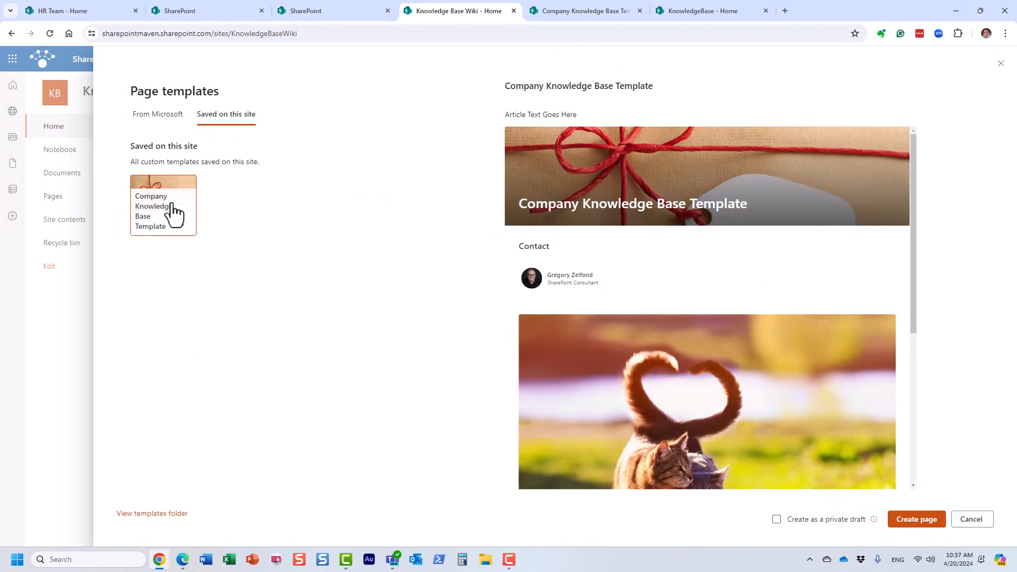
click(920, 522)
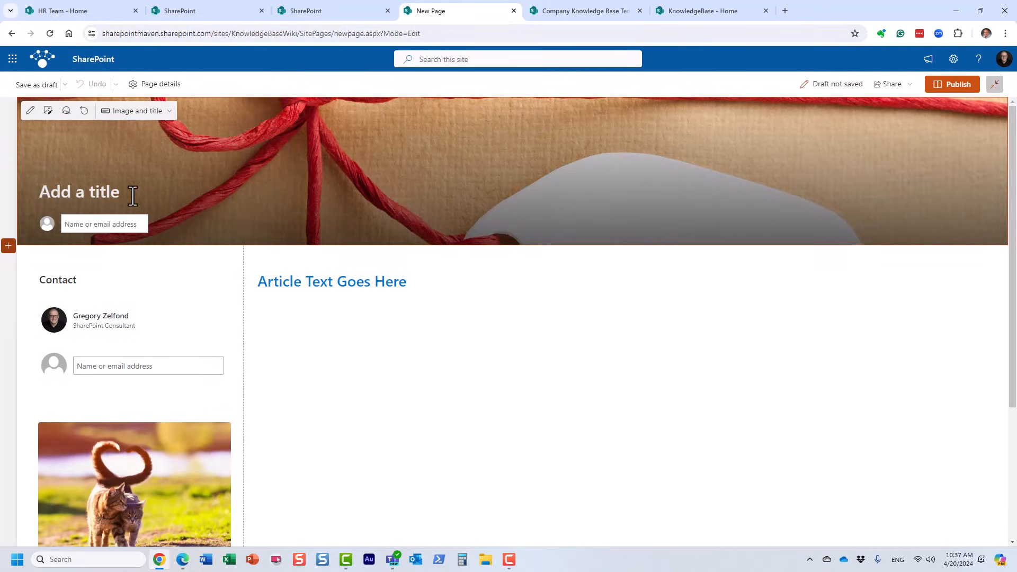
text(How to s)
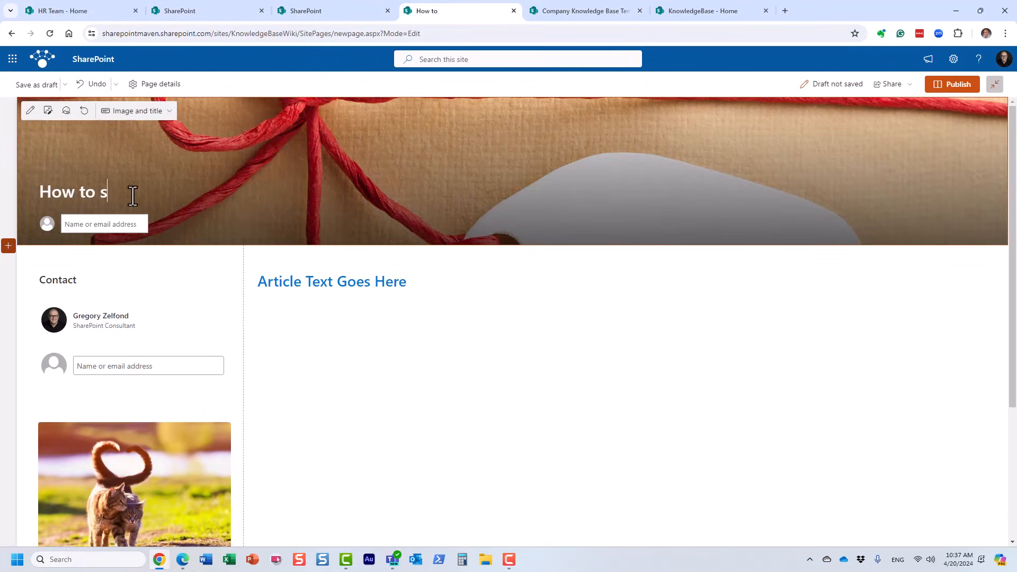
text(ubmit vaca)
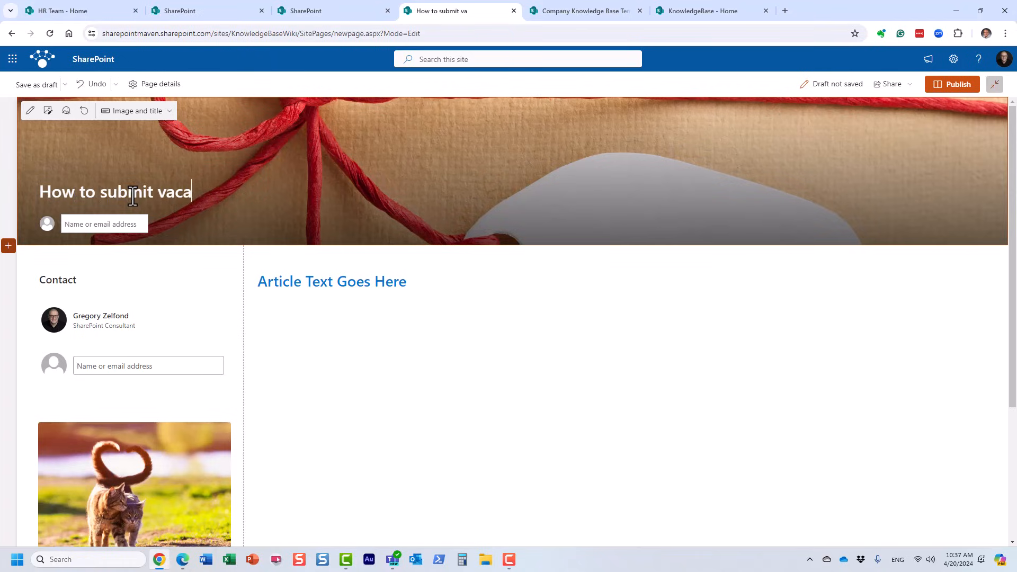
text(tion request)
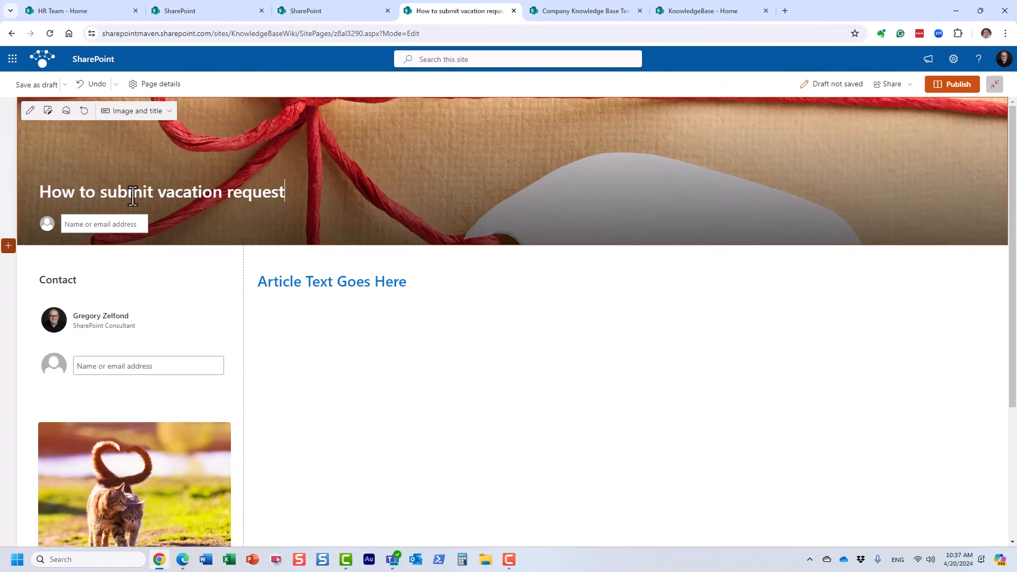
- Replace the placeholder article text with "Fill out this form"
drag(421, 285, 257, 289)
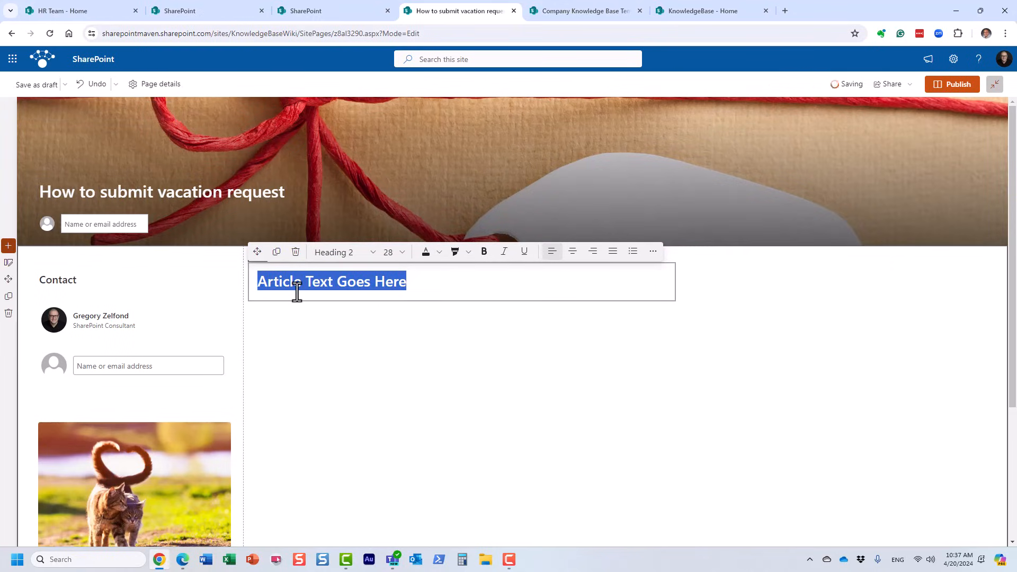
text(Fill out)
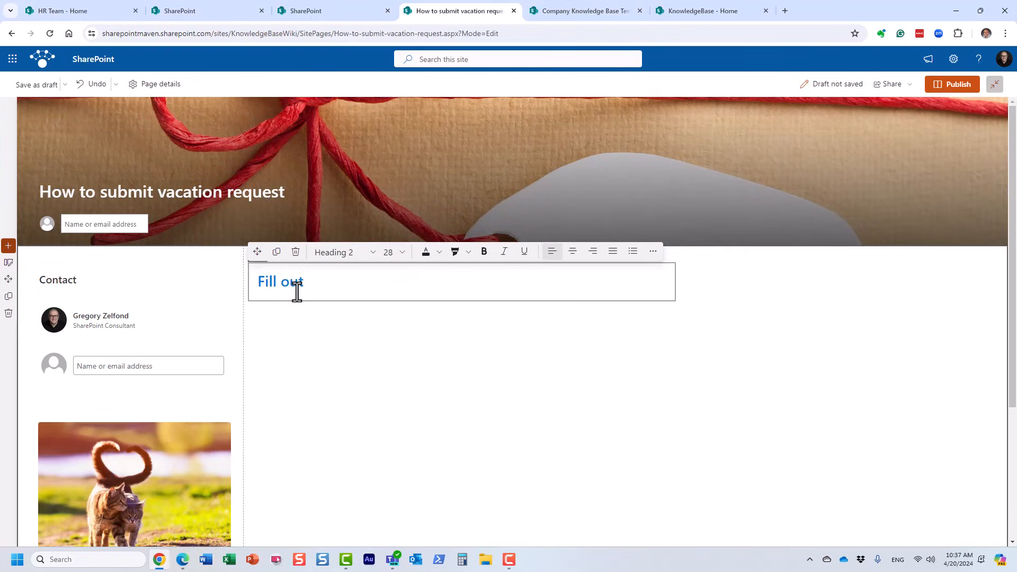
text( this form)
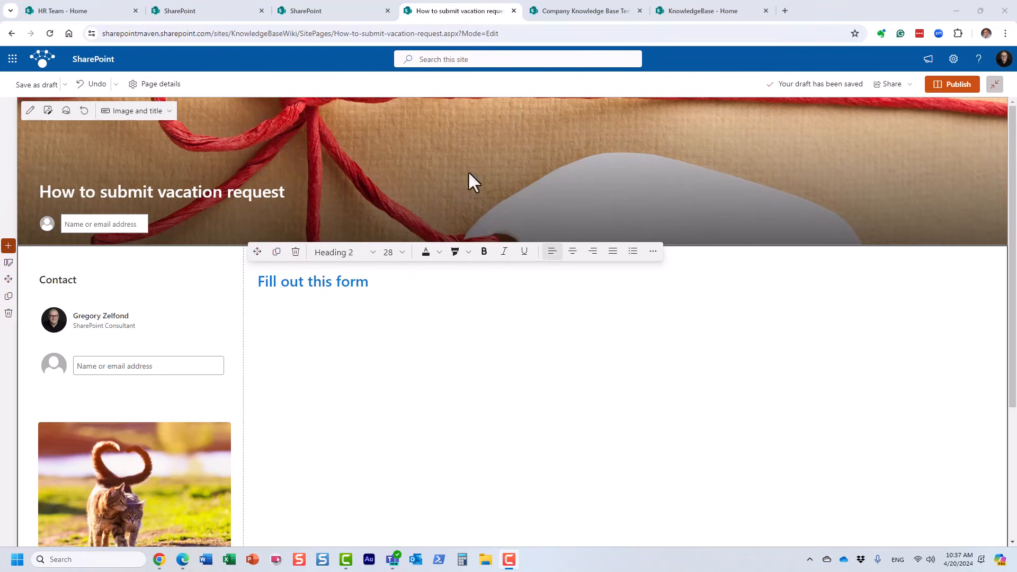
- Open Microsoft Forms in a new browser tab and reload it to load the forms list
click(13, 58)
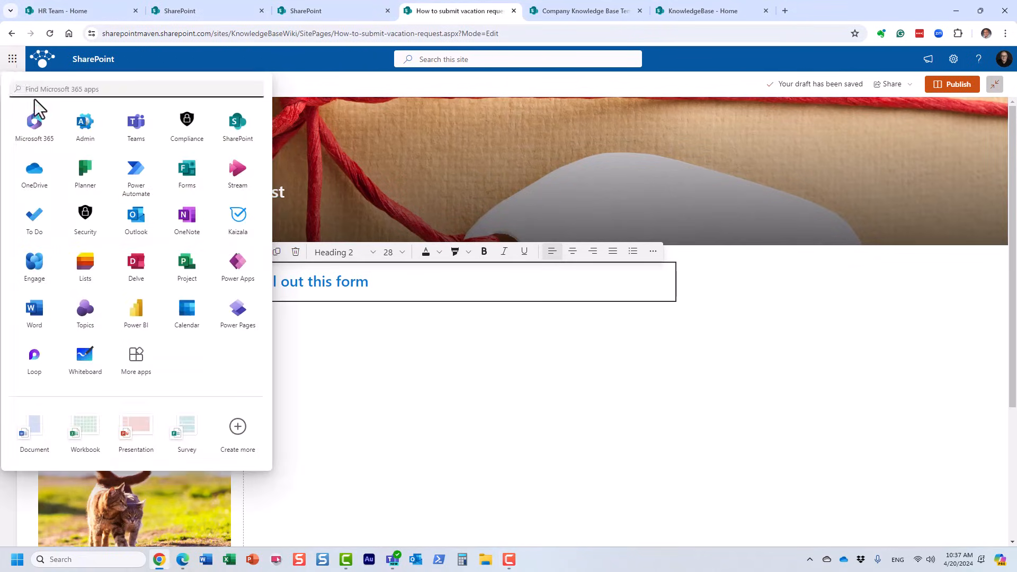
right_click(185, 184)
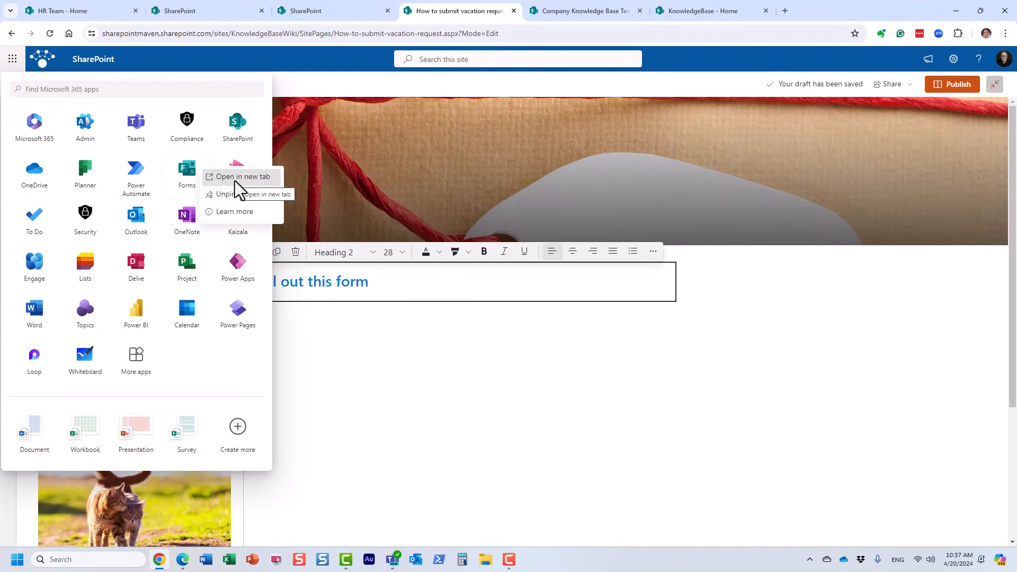
click(234, 181)
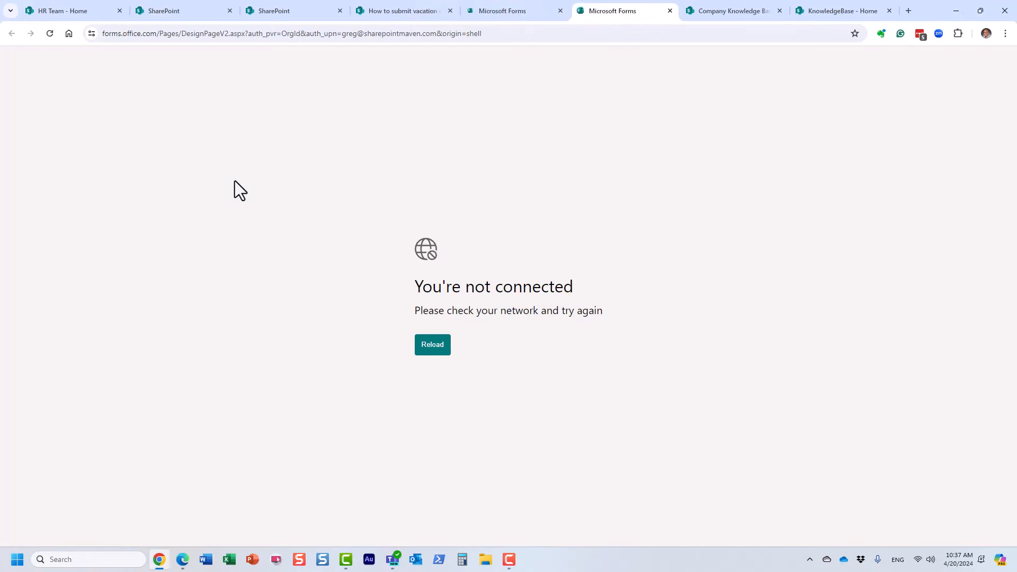
click(54, 35)
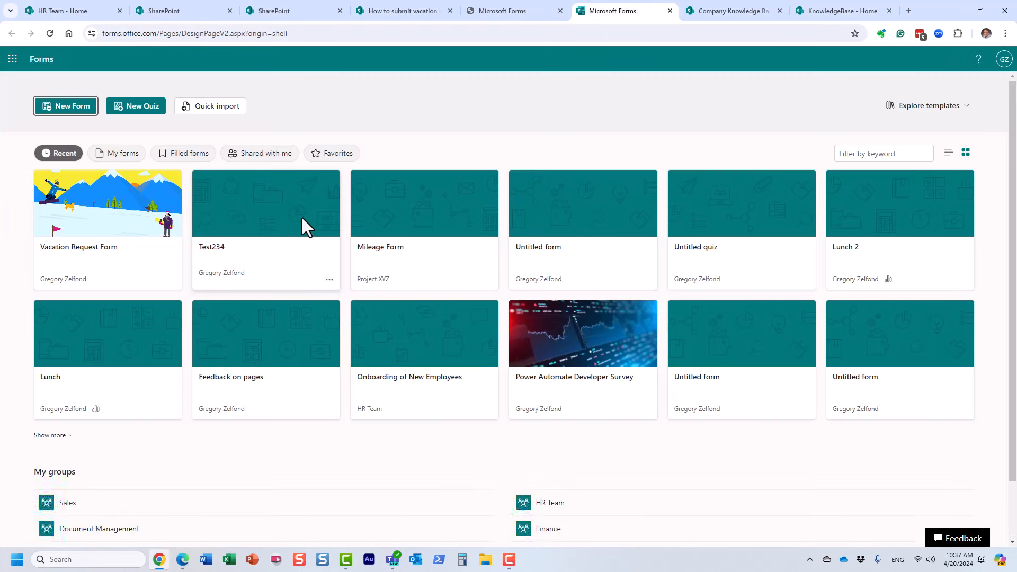
- Open the Vacation Request Form and copy its link for collecting responses from anyone
click(133, 204)
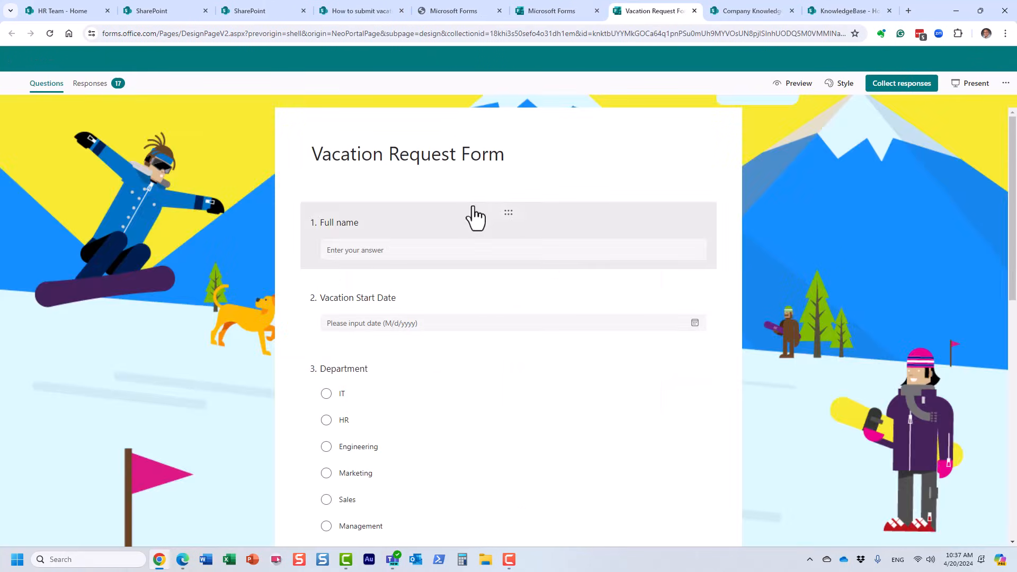
click(920, 89)
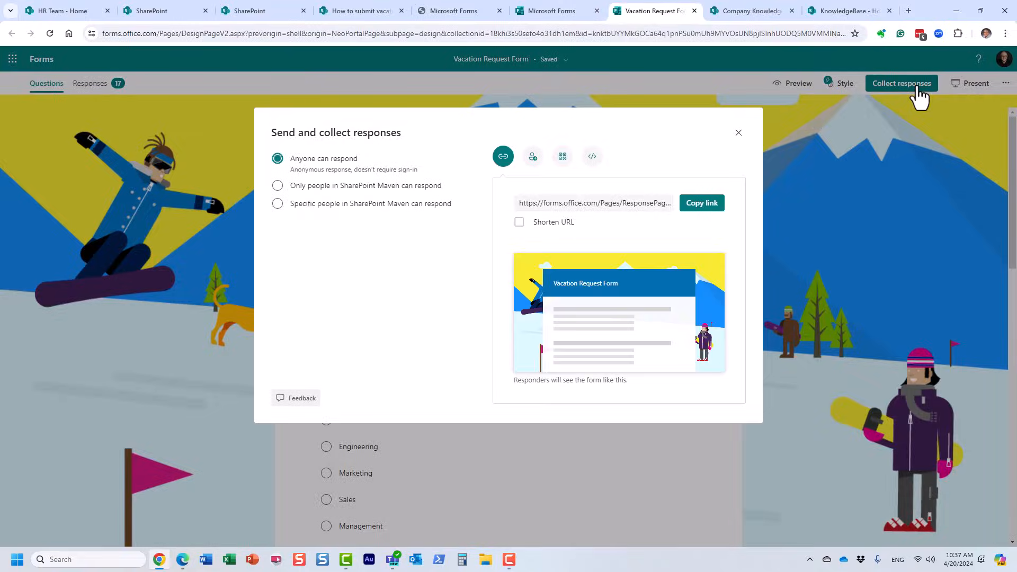
click(708, 204)
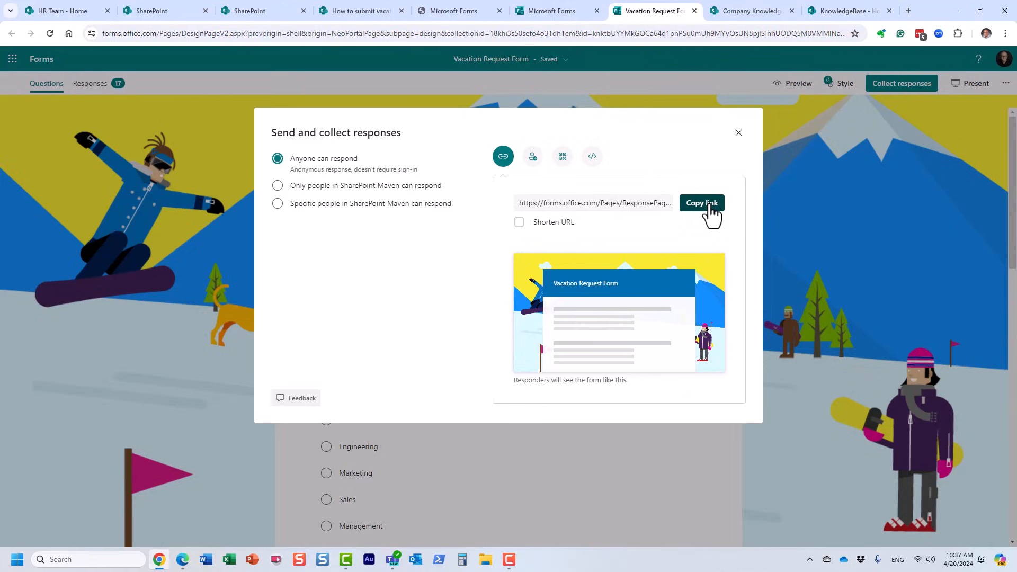
- Return to the vacation request article draft and add a Microsoft Forms web part below the "Fill out this form" text
click(749, 15)
click(830, 17)
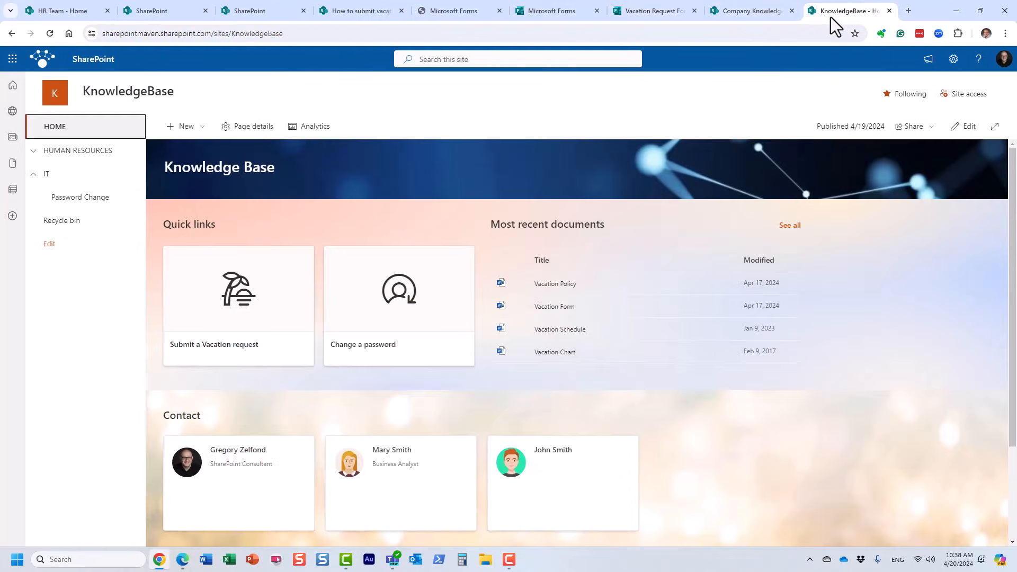
click(739, 14)
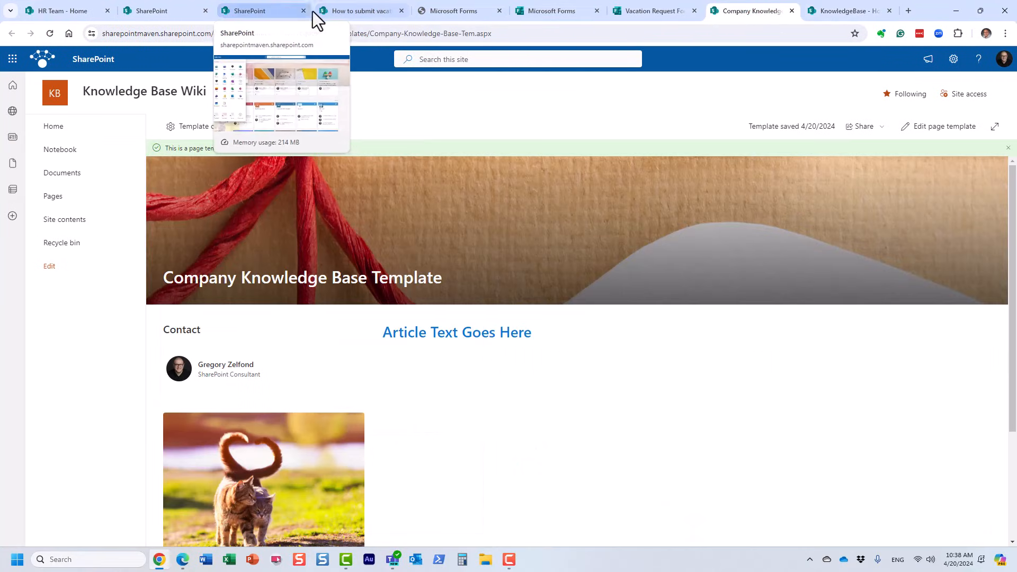
click(447, 13)
click(365, 13)
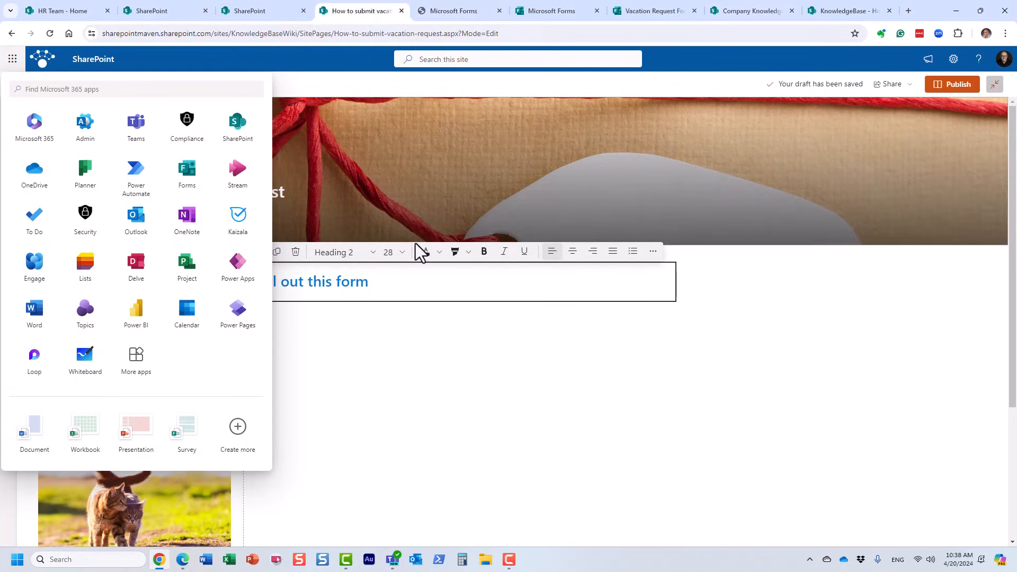
click(383, 293)
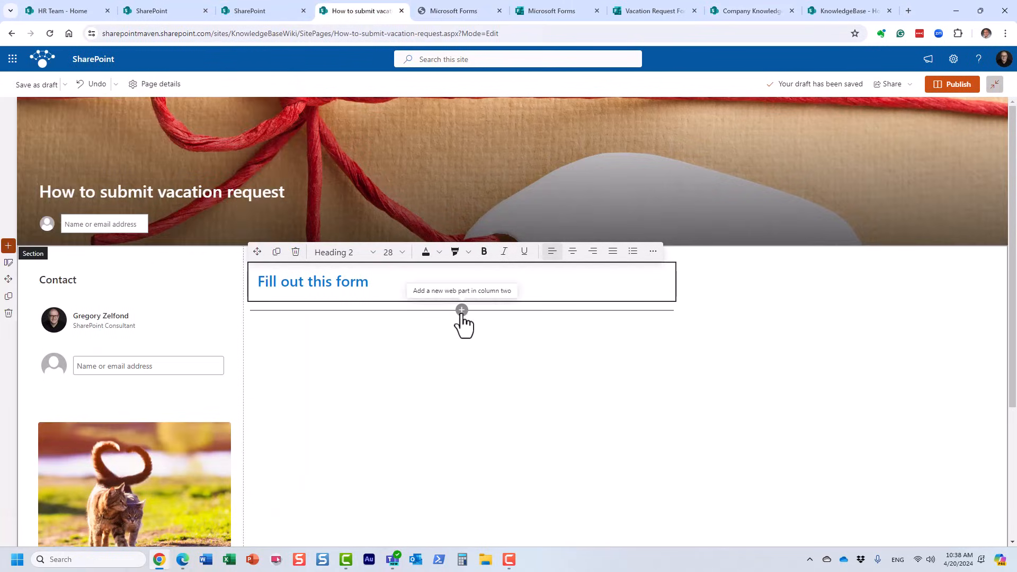
click(462, 311)
text(form)
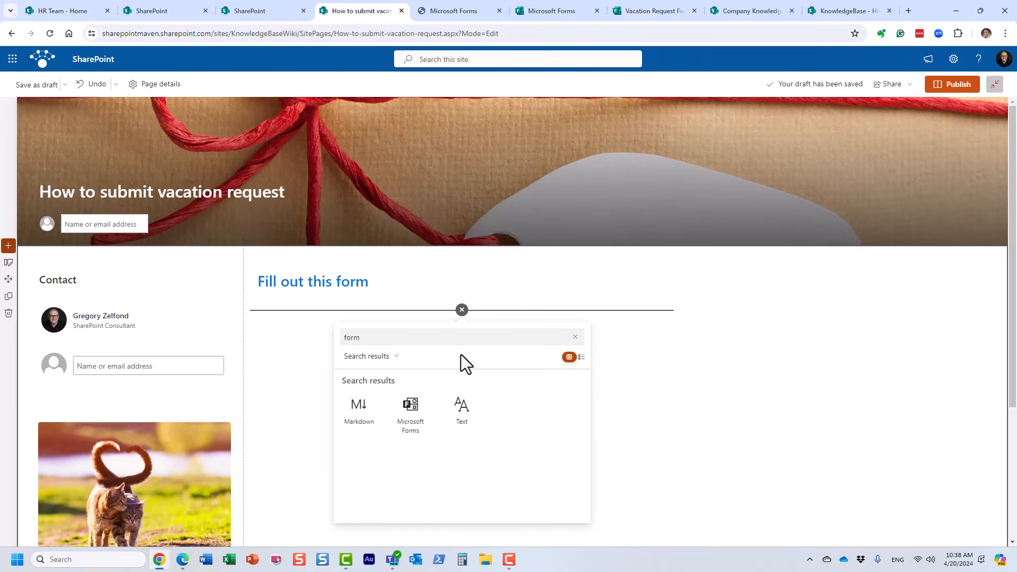
click(415, 427)
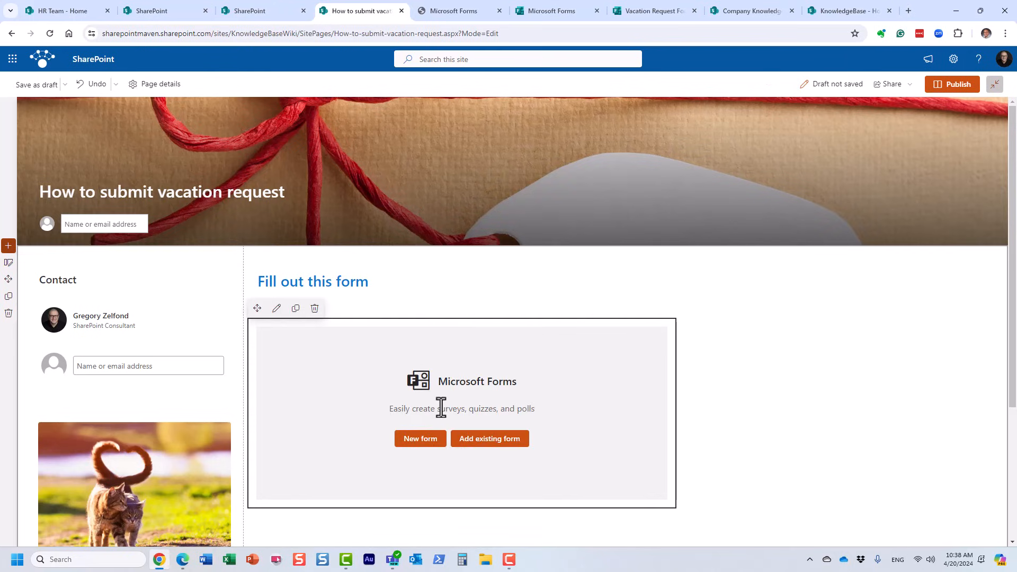
- Embed the existing Vacation Request Form in the web part using the copied link, set to collect responses, and reload the embedded form
click(458, 445)
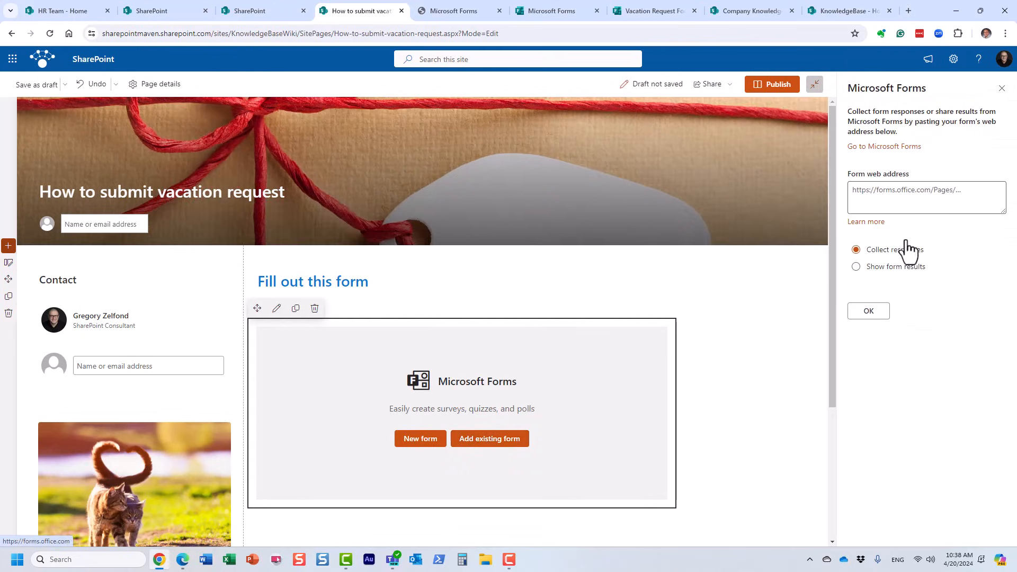
click(878, 198)
key(ctrl+v)
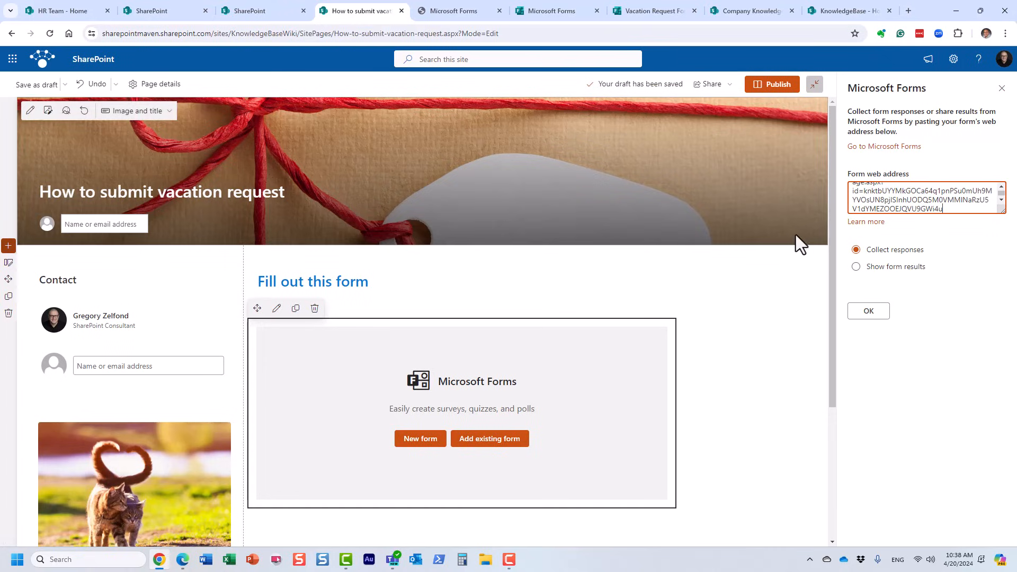
click(856, 312)
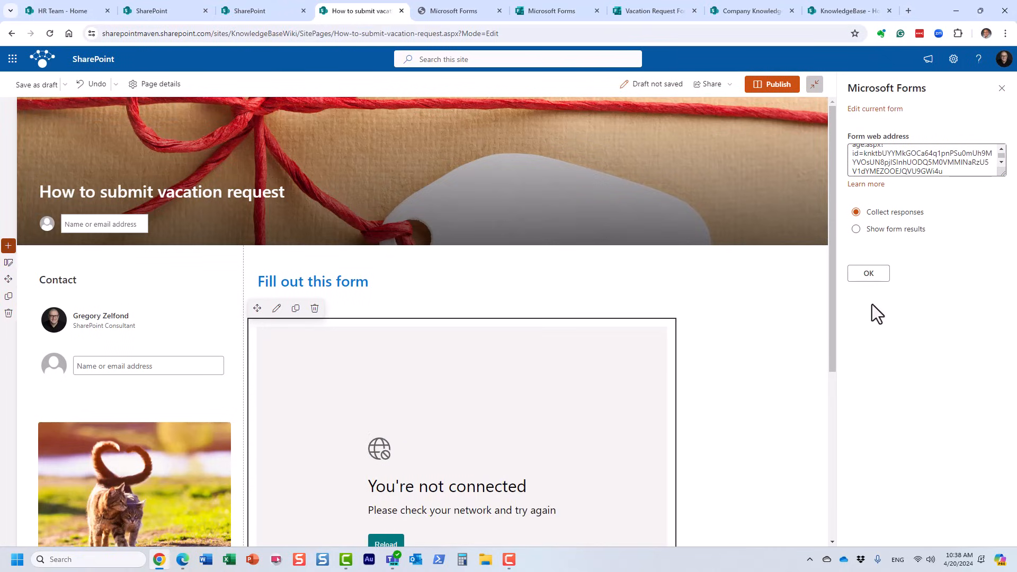
scroll(648, 393, down, 3)
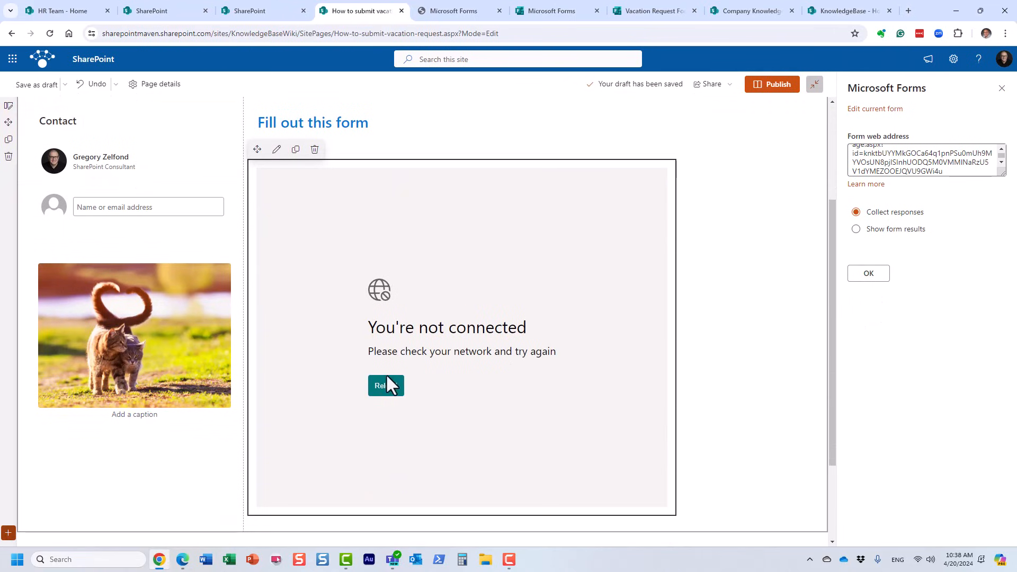
click(393, 391)
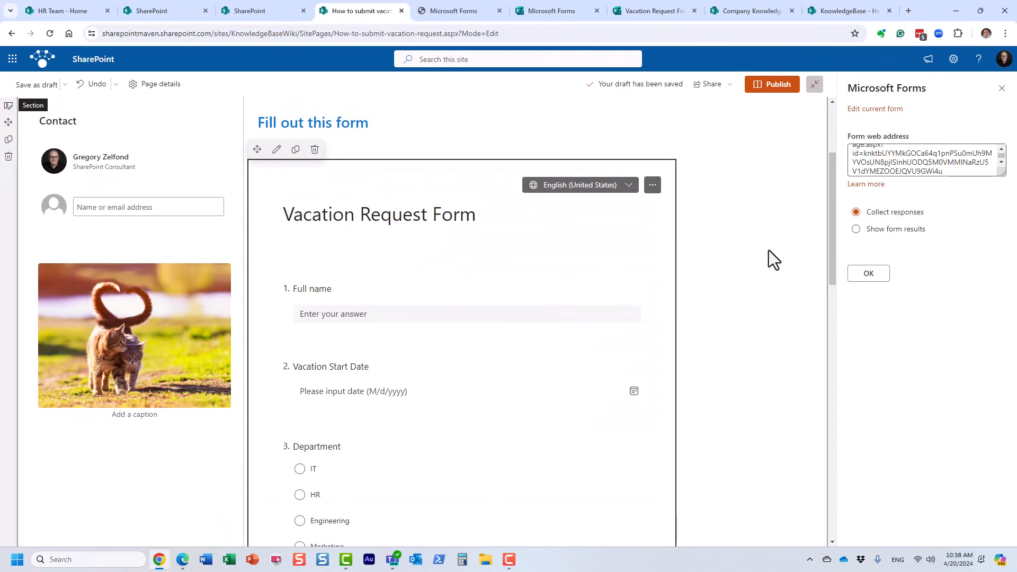
scroll(769, 255, up, 2)
scroll(772, 257, up, 1)
click(868, 274)
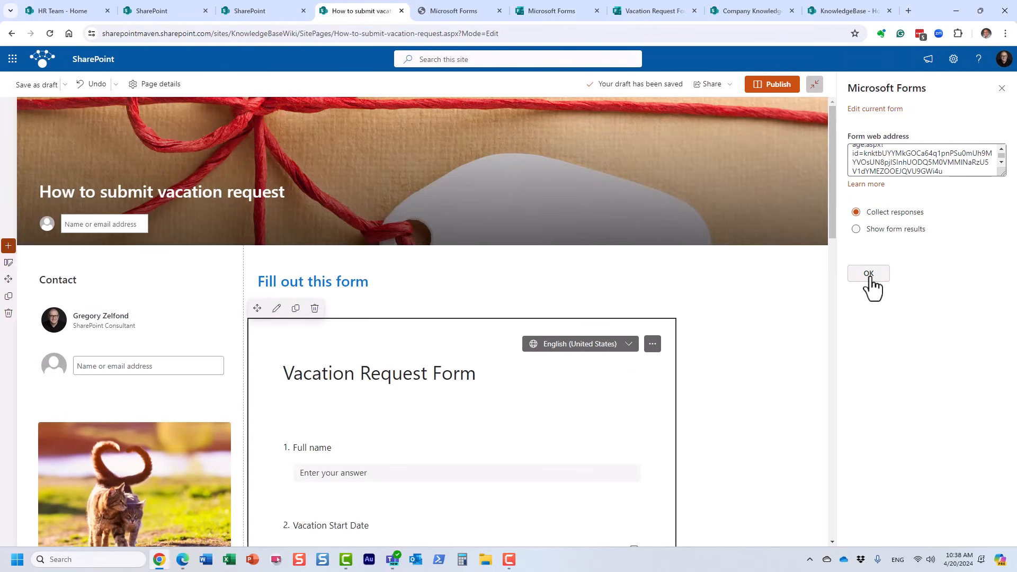
click(1002, 88)
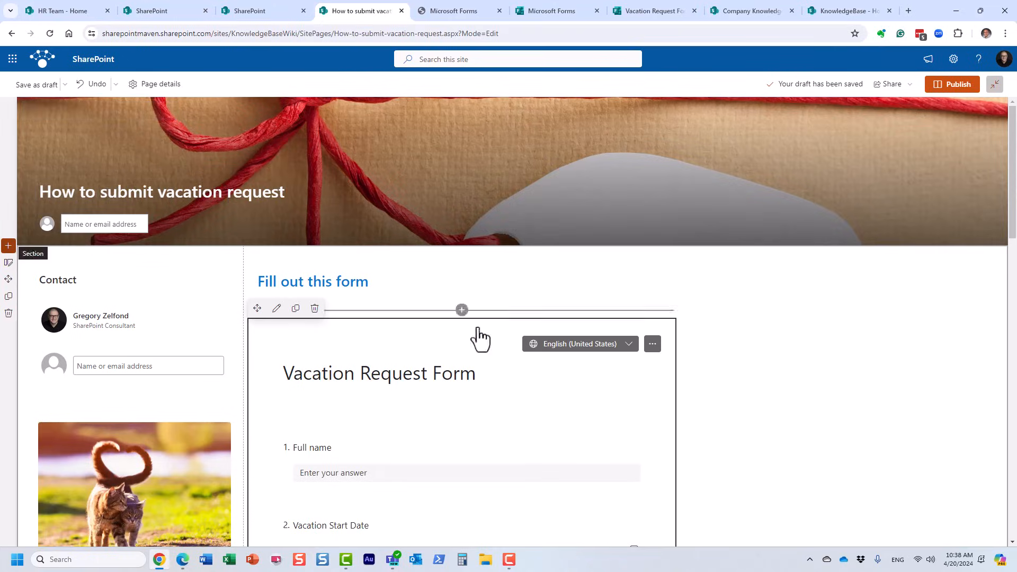
- Publish the vacation request article, dismiss the page promotion options, and open the site's Pages library
scroll(453, 373, down, 3)
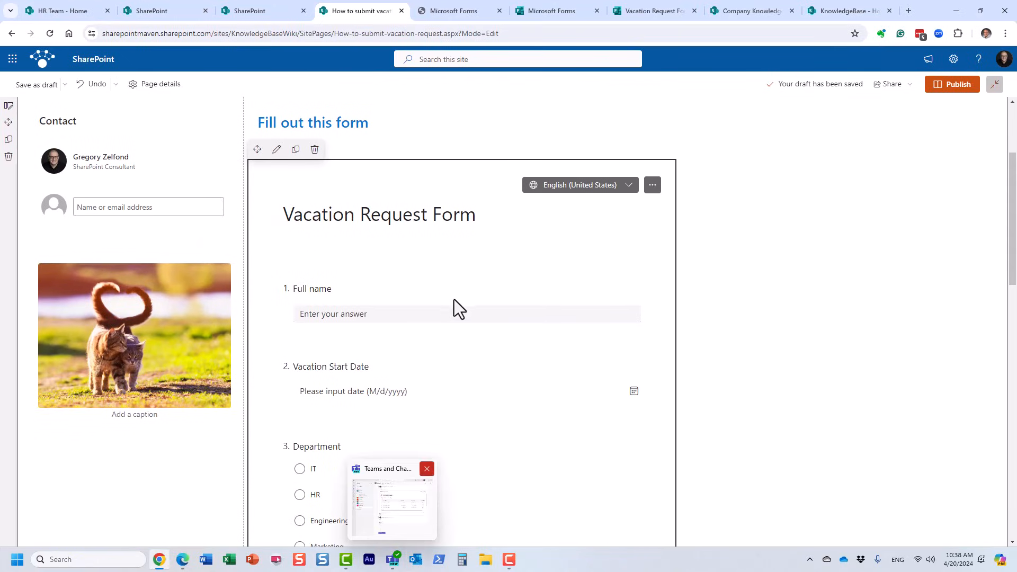
scroll(738, 279, up, 3)
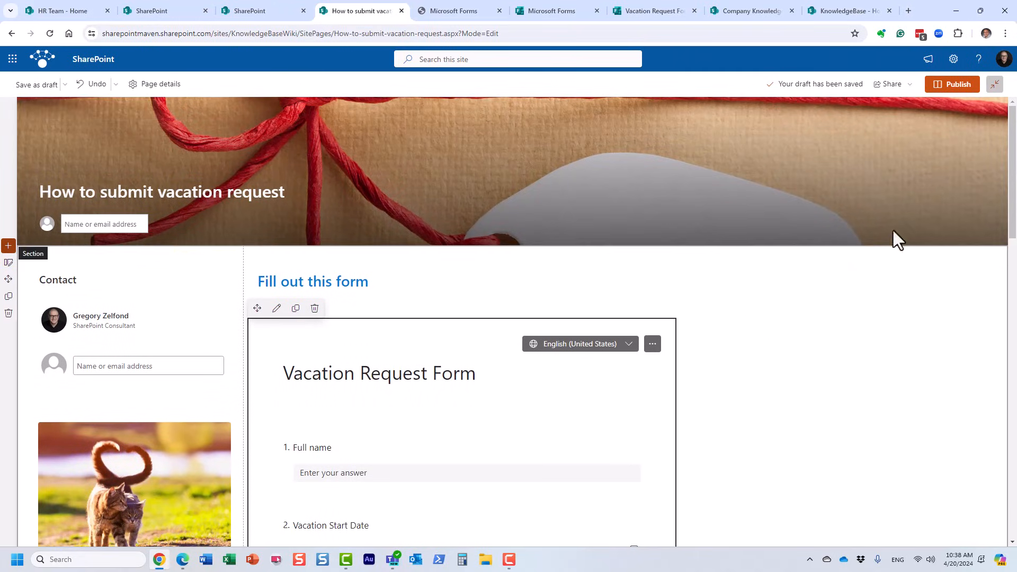
click(946, 84)
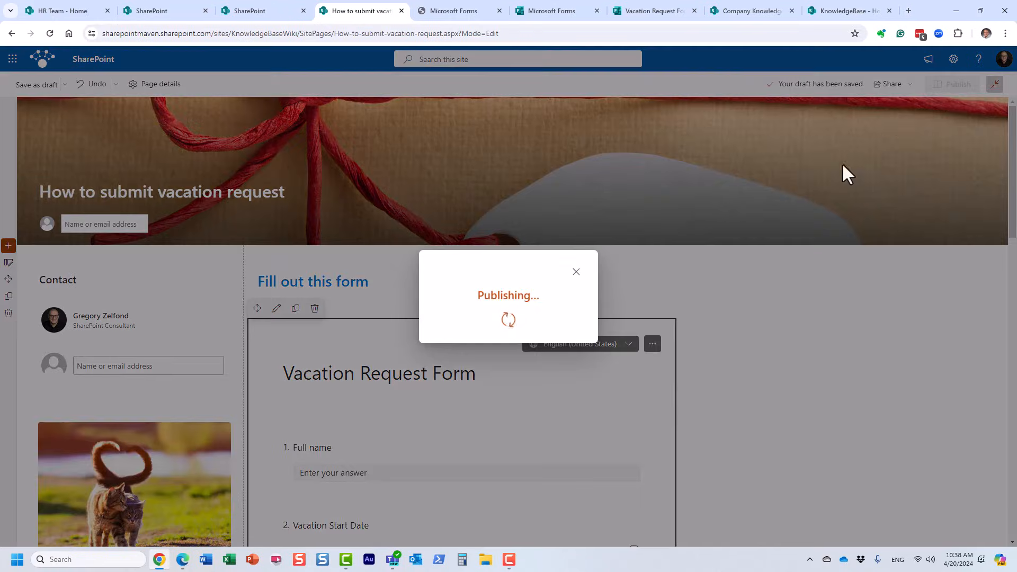
click(1005, 93)
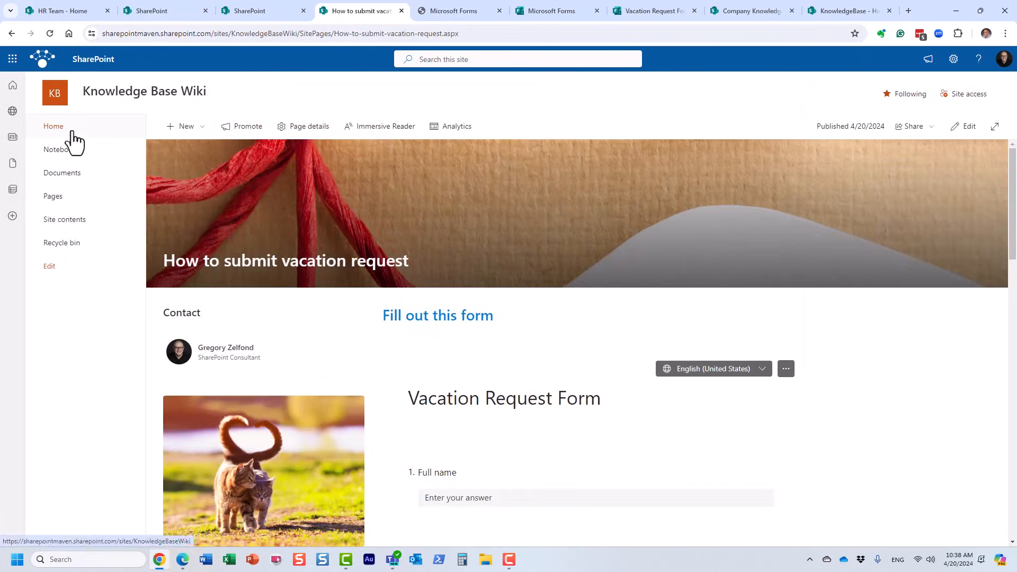
click(74, 198)
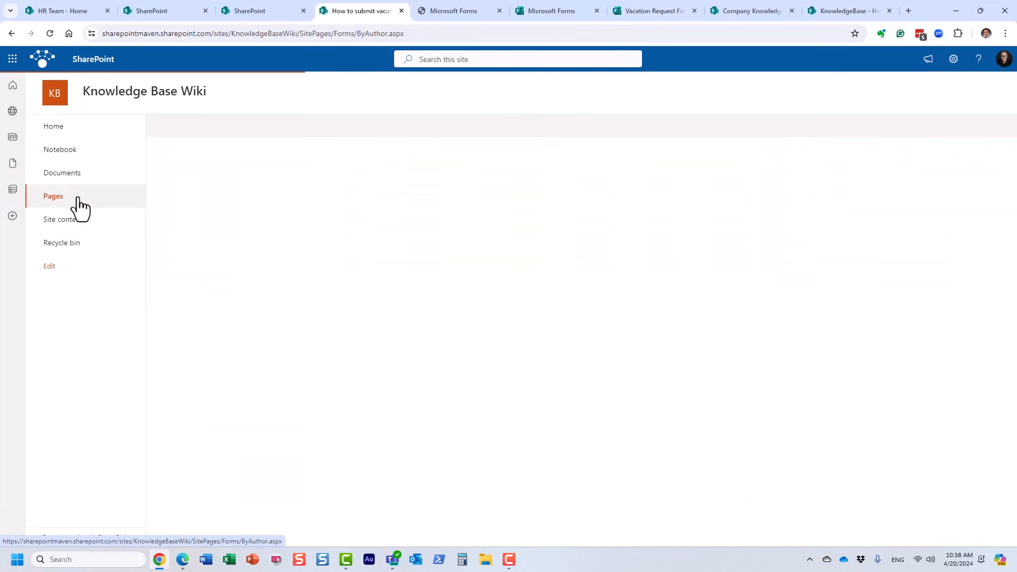
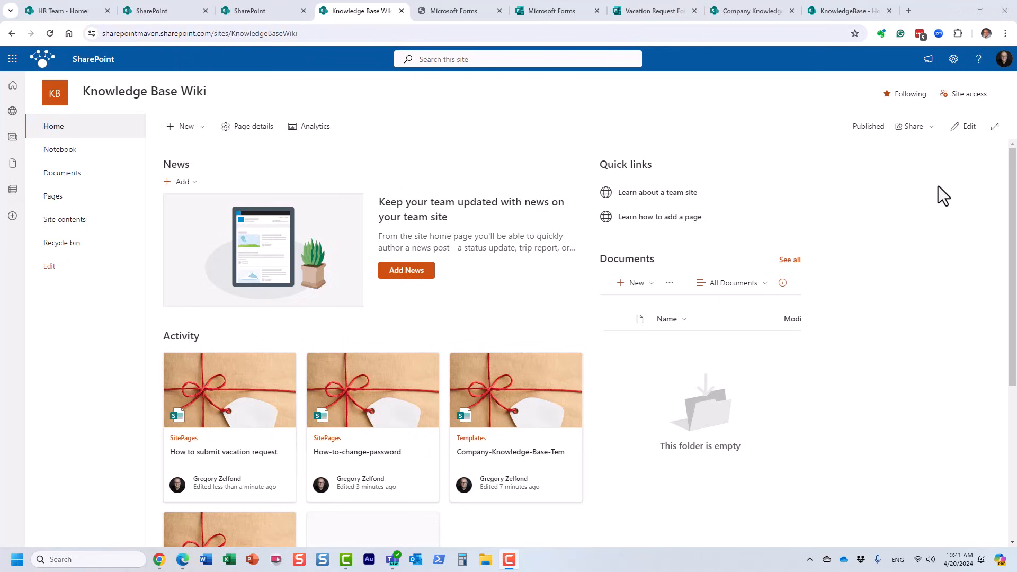
- Edit the site home page, remove the News, Activity and Documents web parts, and move Quick links into the wide first column
click(964, 127)
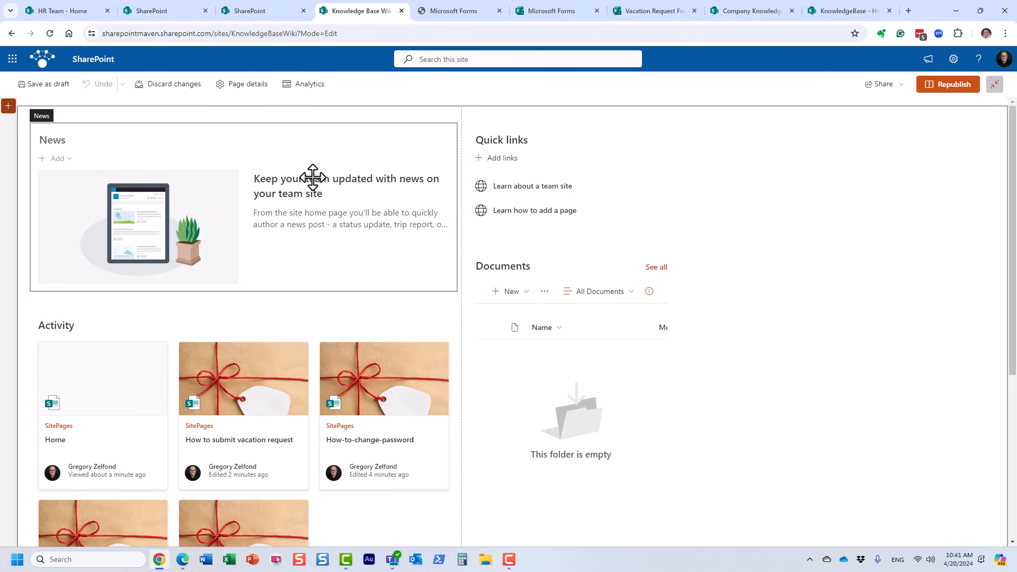
click(151, 159)
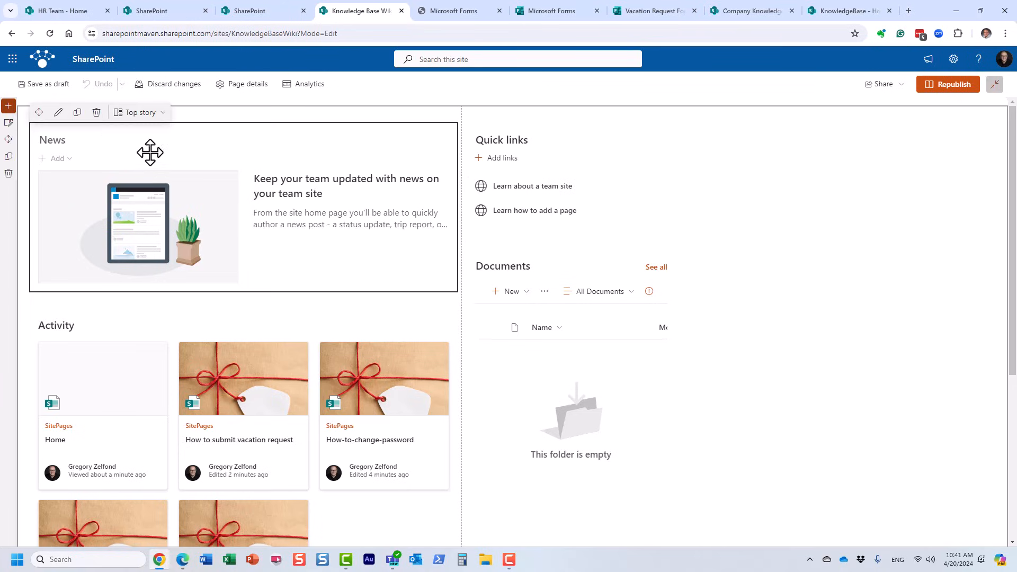
click(96, 113)
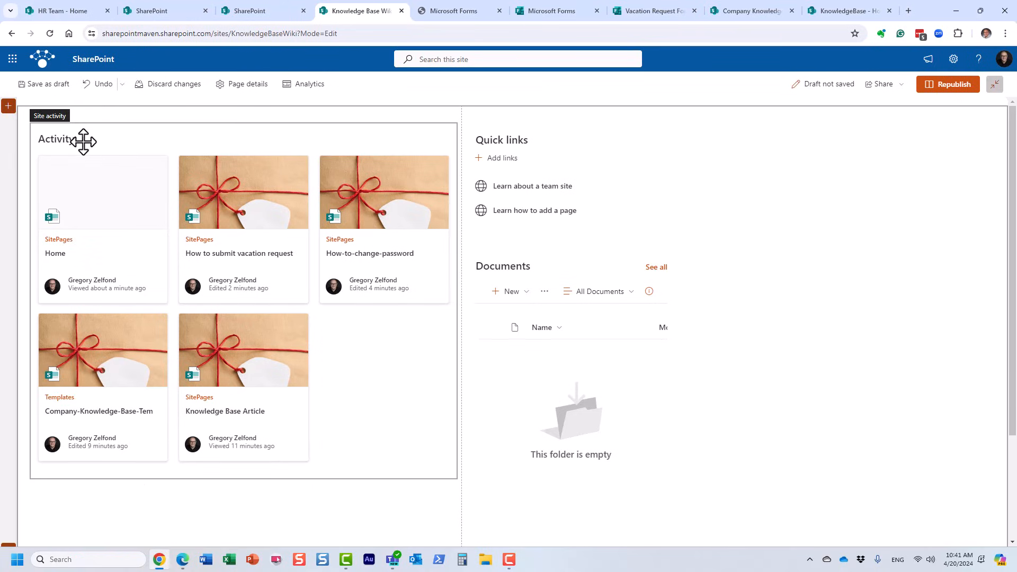
click(90, 150)
click(96, 113)
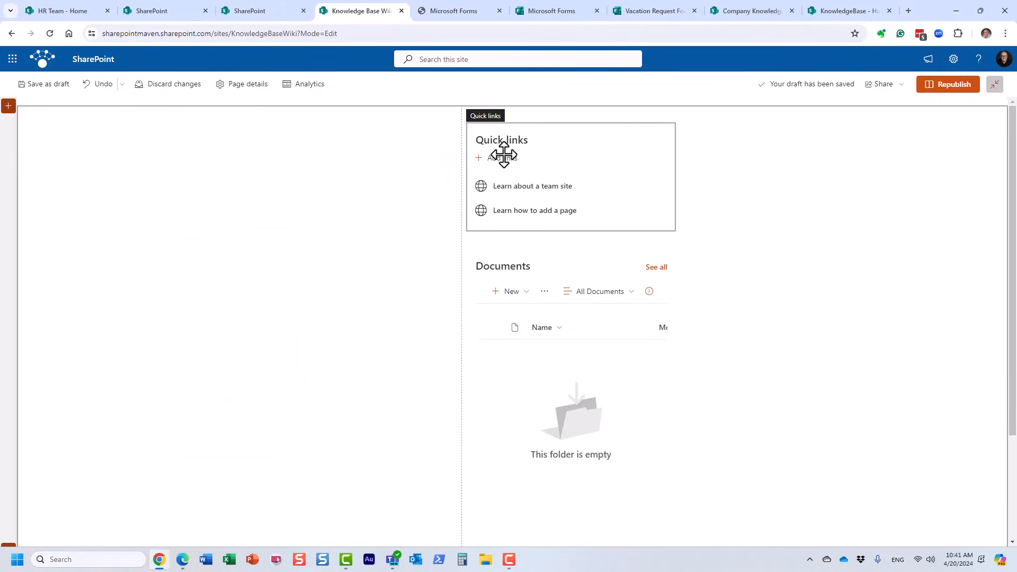
click(530, 260)
click(533, 239)
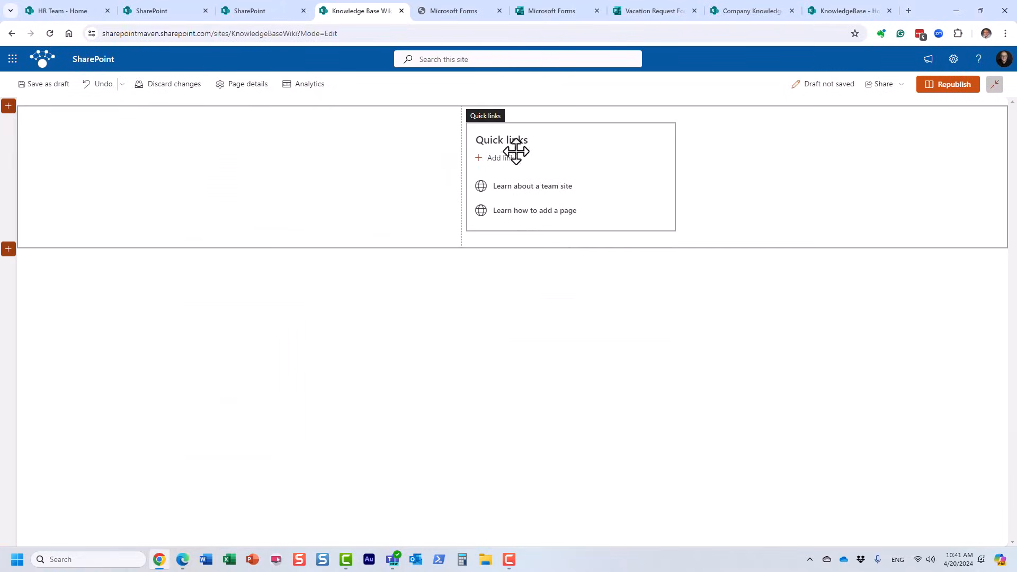
drag(488, 141, 175, 140)
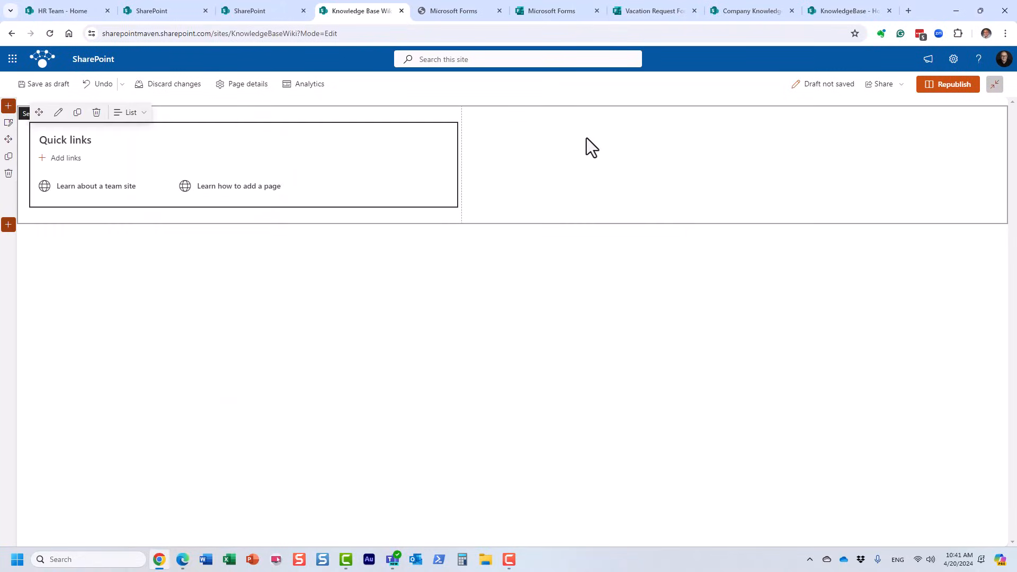
- Add a People web part in column two, title it "Contact", and add the contact person's profile
click(570, 115)
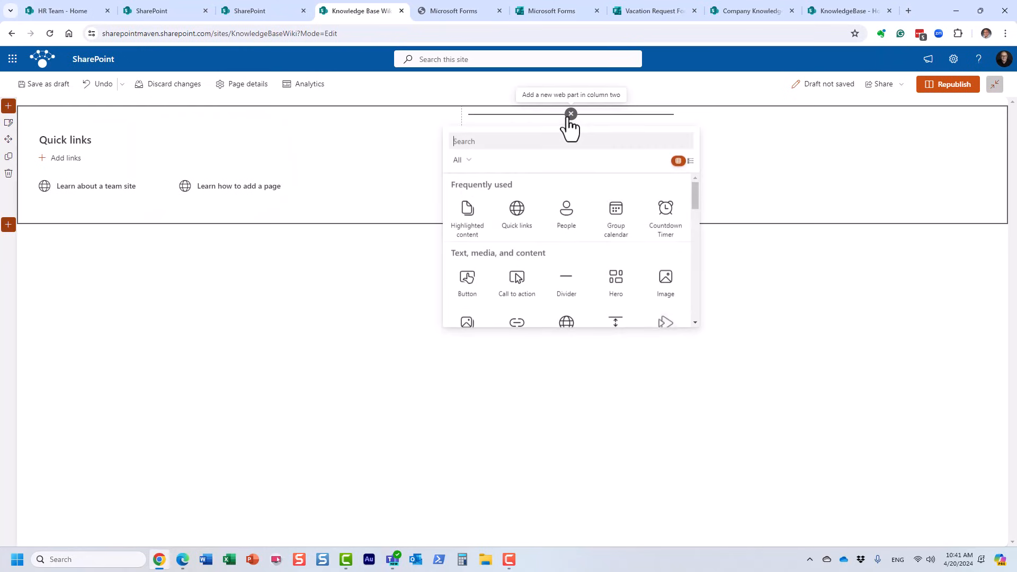
click(573, 224)
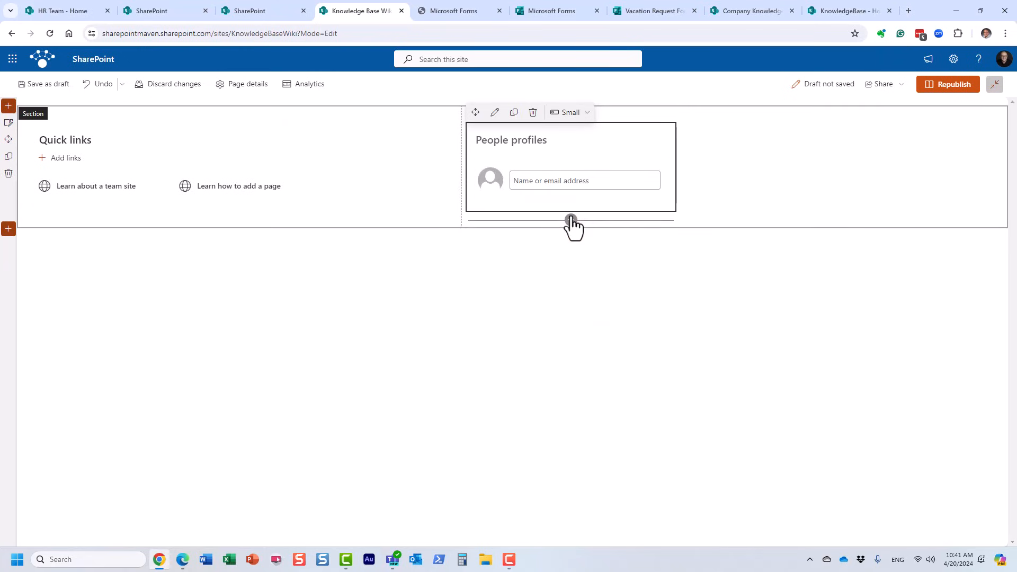
click(514, 138)
text(Contact)
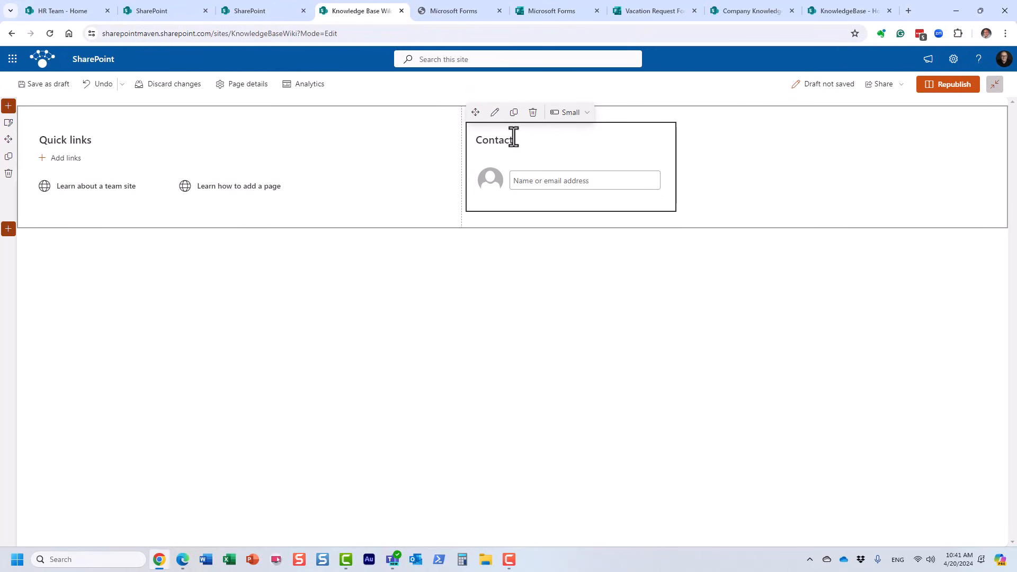
click(528, 181)
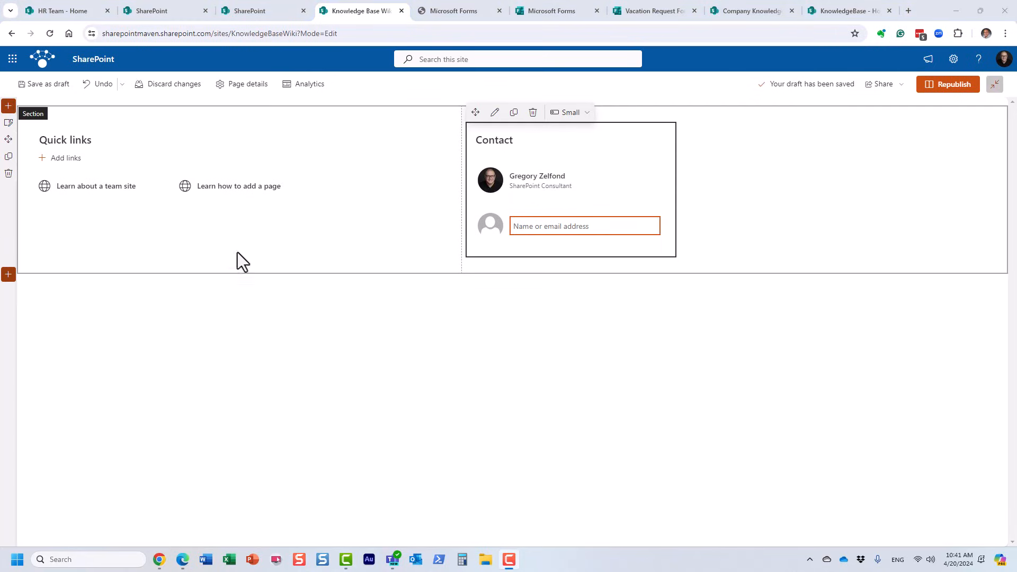
- Give the home page section the pale blue-to-lilac gradient background
click(8, 124)
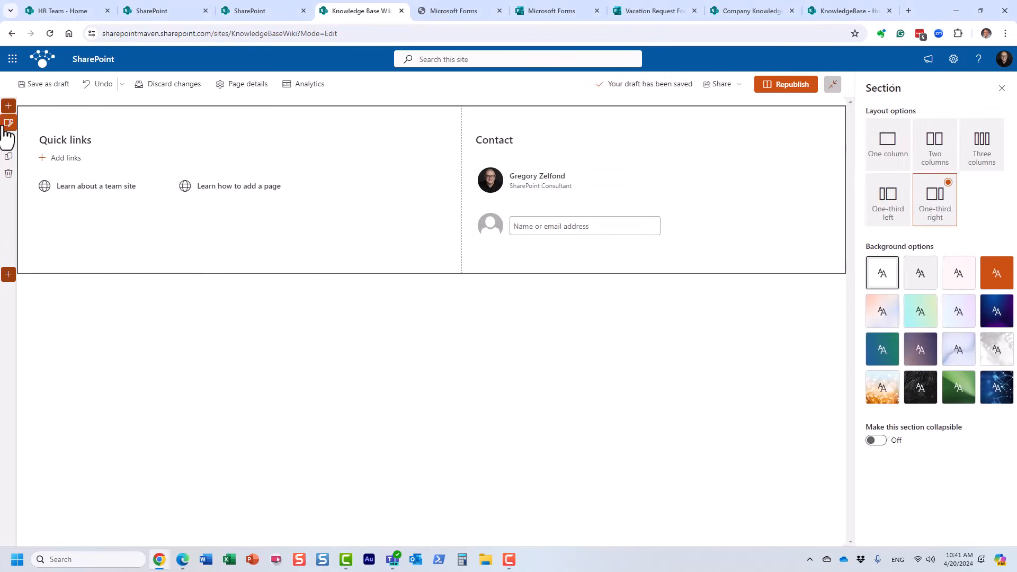
click(942, 327)
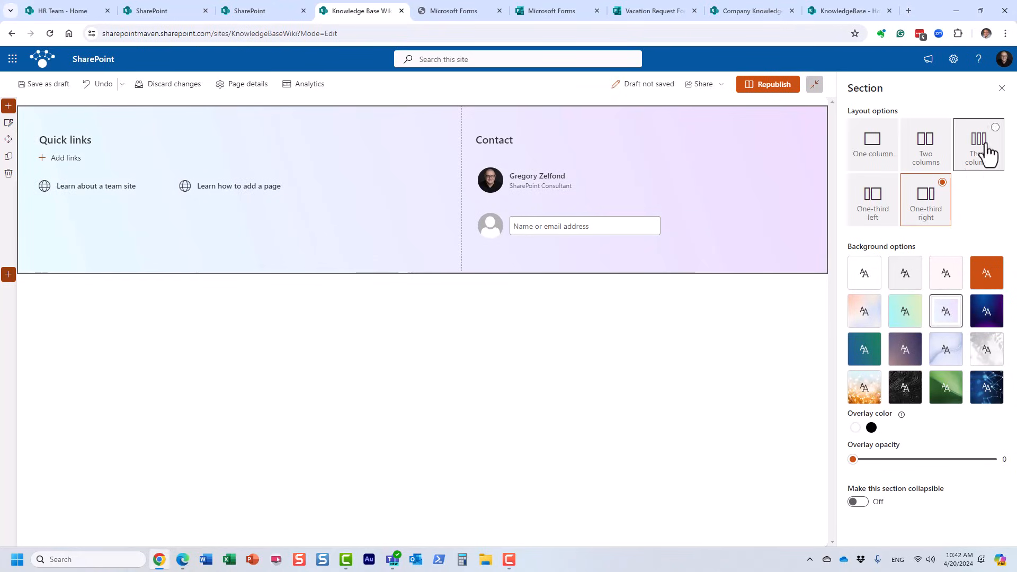
click(1002, 88)
- Remove both default links from the Quick links web part without picking a replacement
click(106, 186)
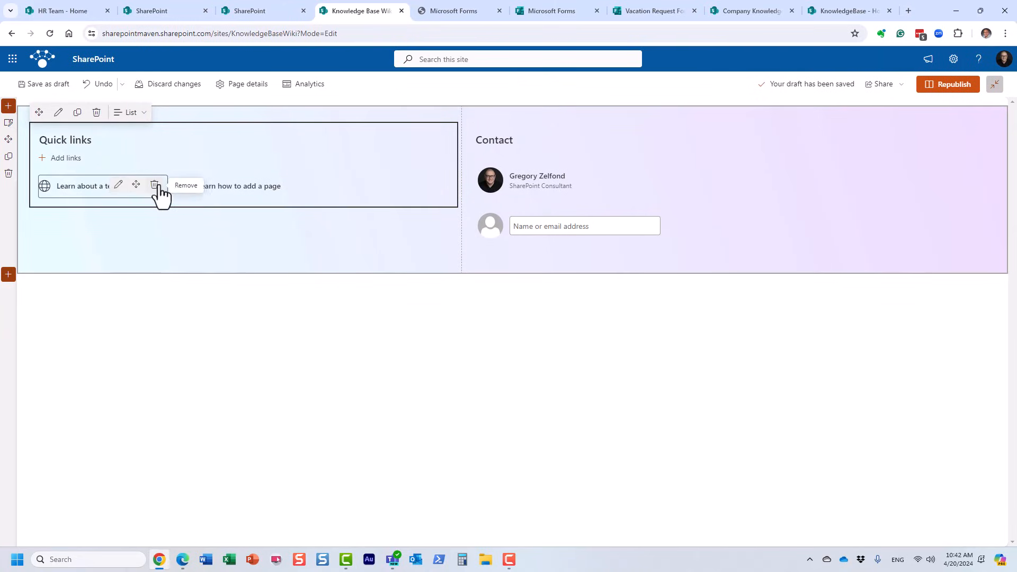
click(155, 185)
click(156, 185)
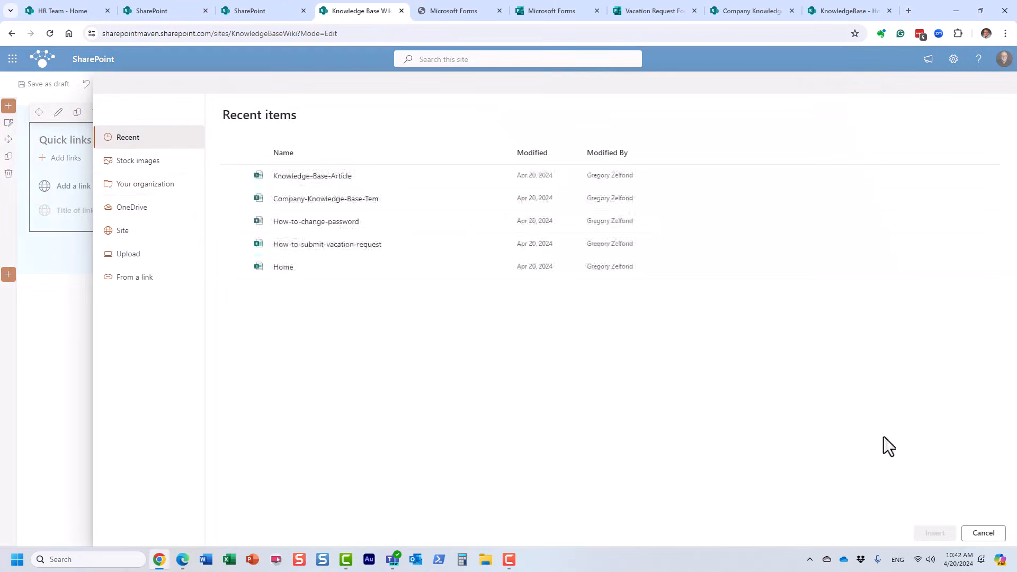
click(984, 533)
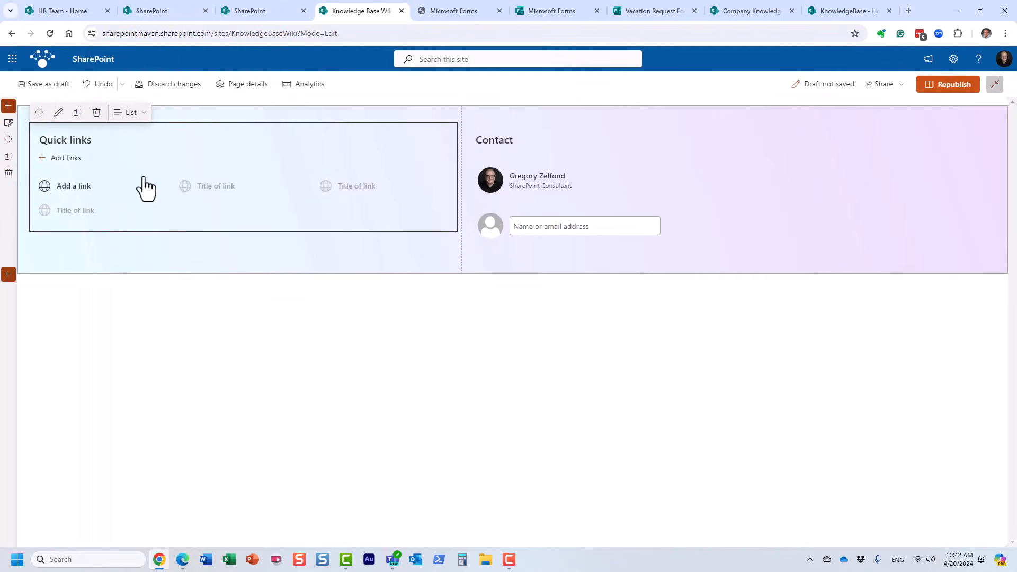
- Add the recent pages How-to-change-password and How-to-submit-vacation-request as links in the Quick links web part
click(64, 159)
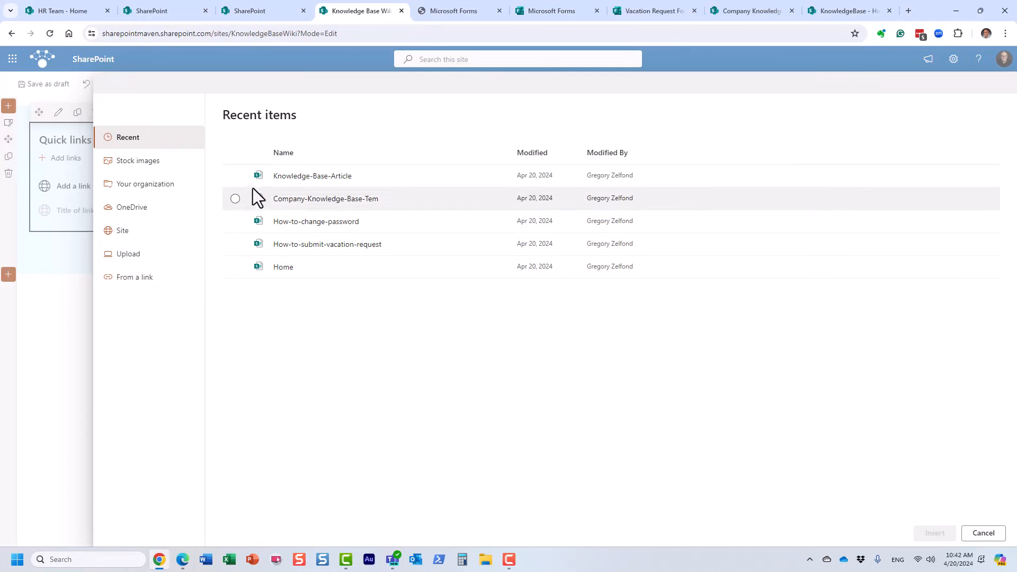
click(238, 226)
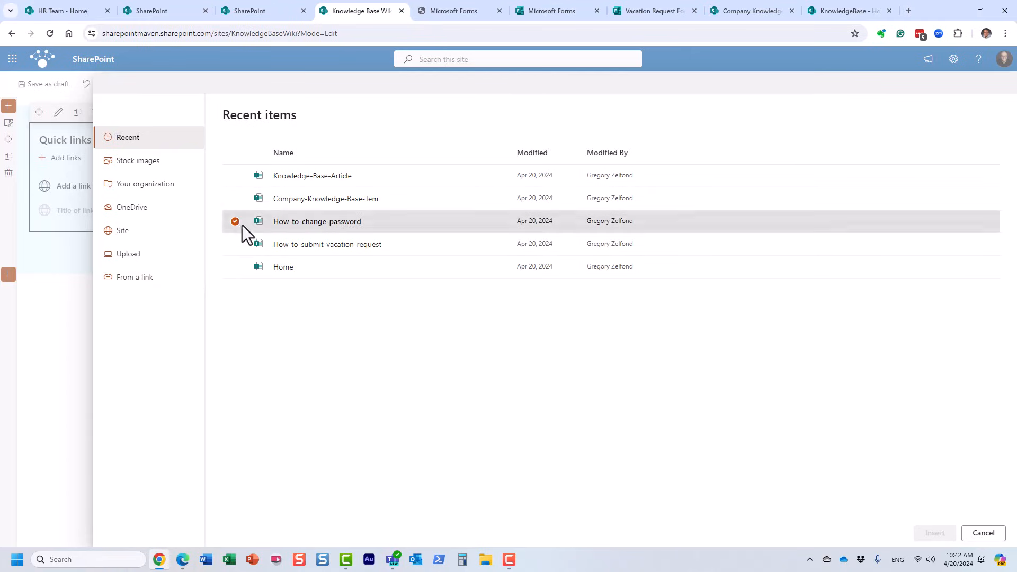
click(935, 533)
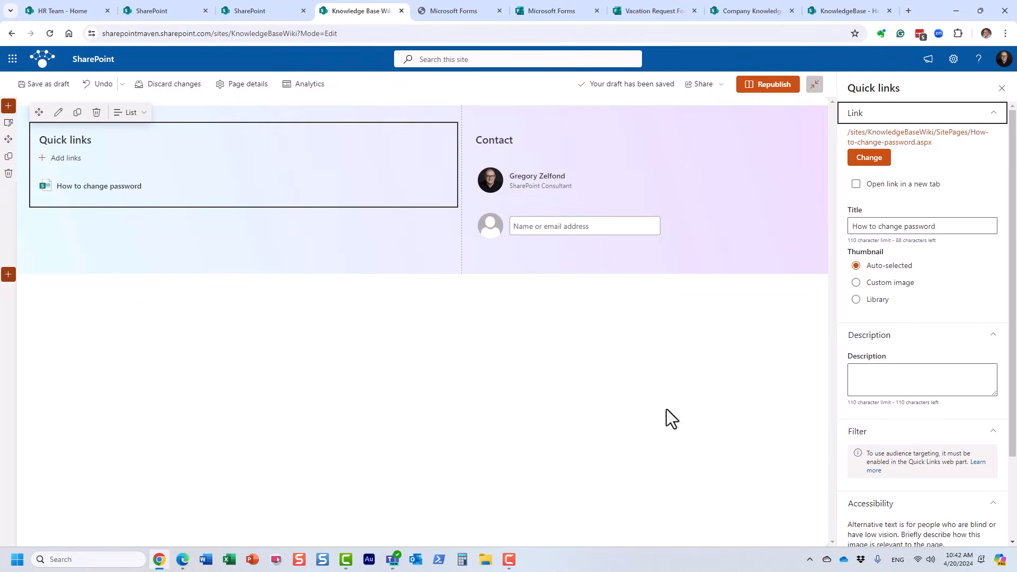
click(66, 158)
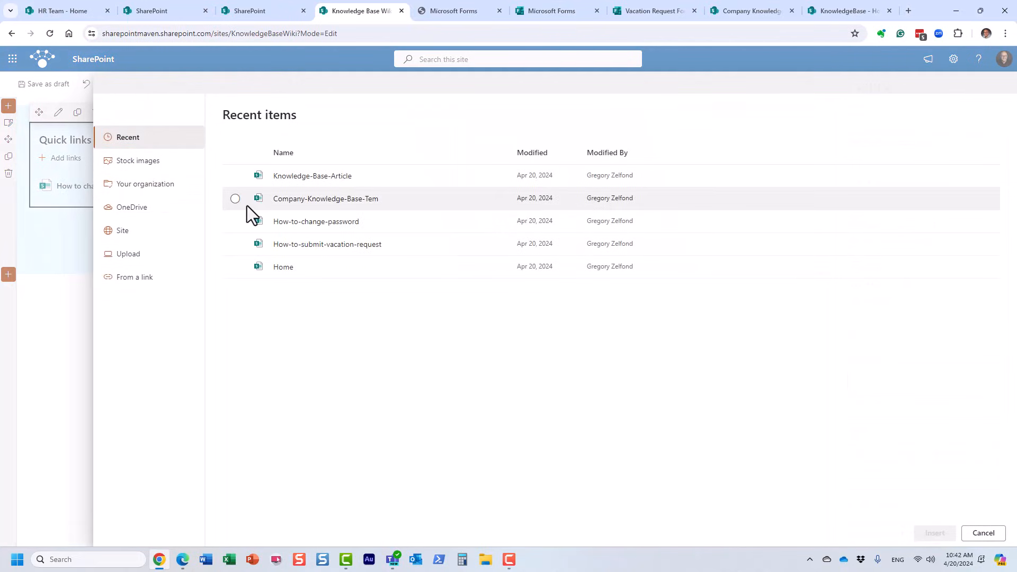
click(236, 245)
click(935, 535)
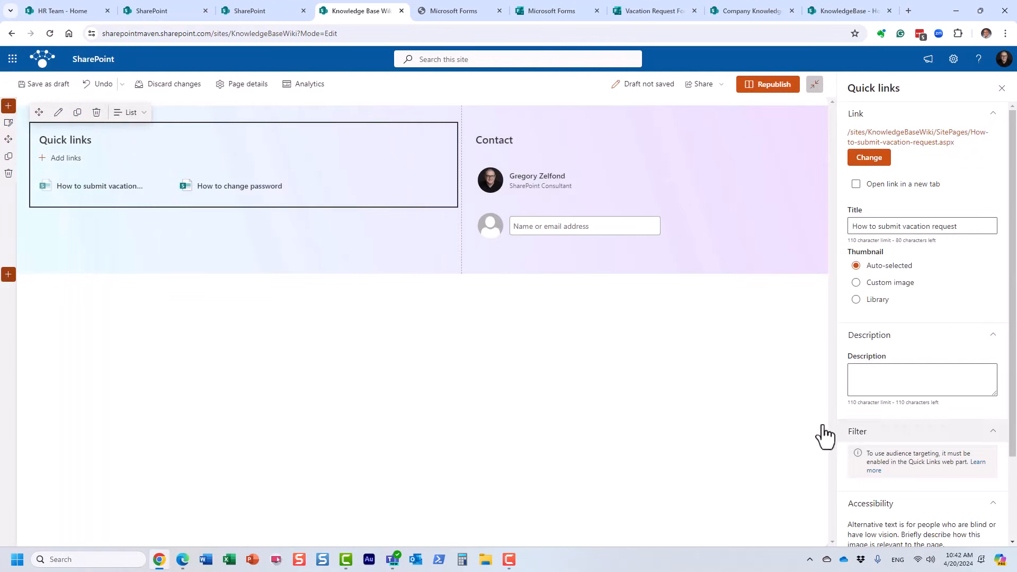
- Set the vacation request link's thumbnail to the palm tree icon from the icon library, found by searching "vacati"
mouse_move(115, 190)
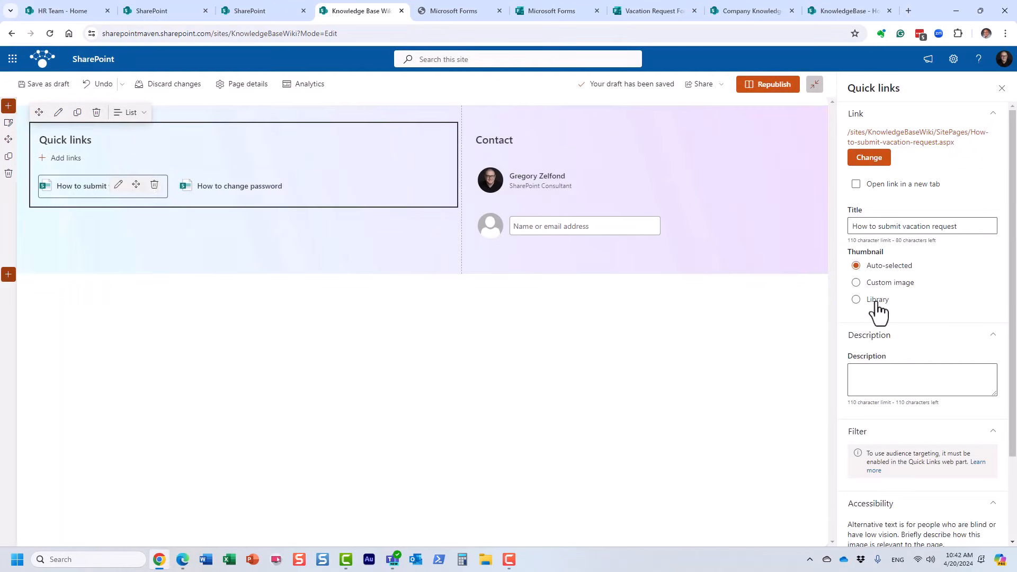
click(857, 300)
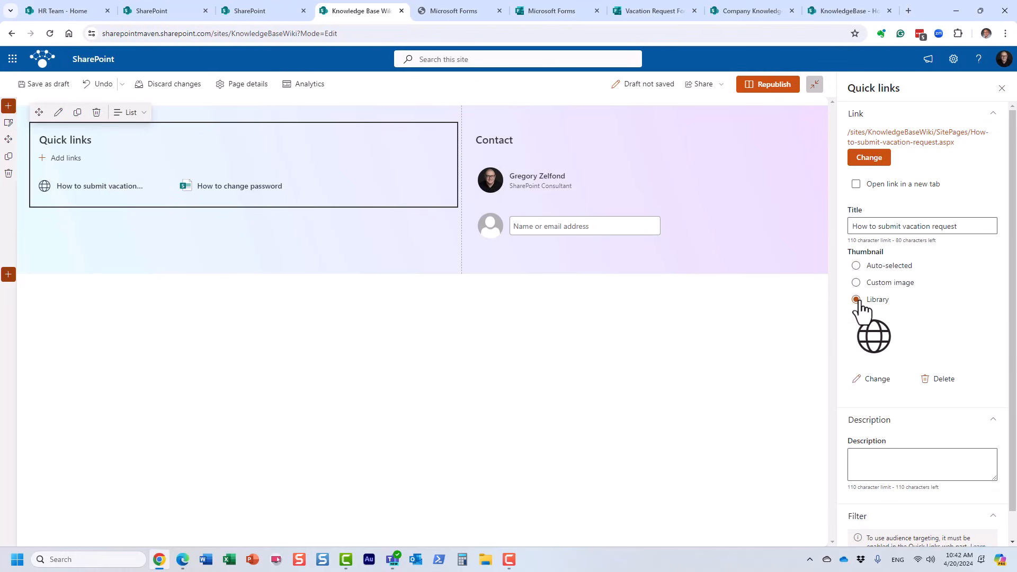
click(875, 379)
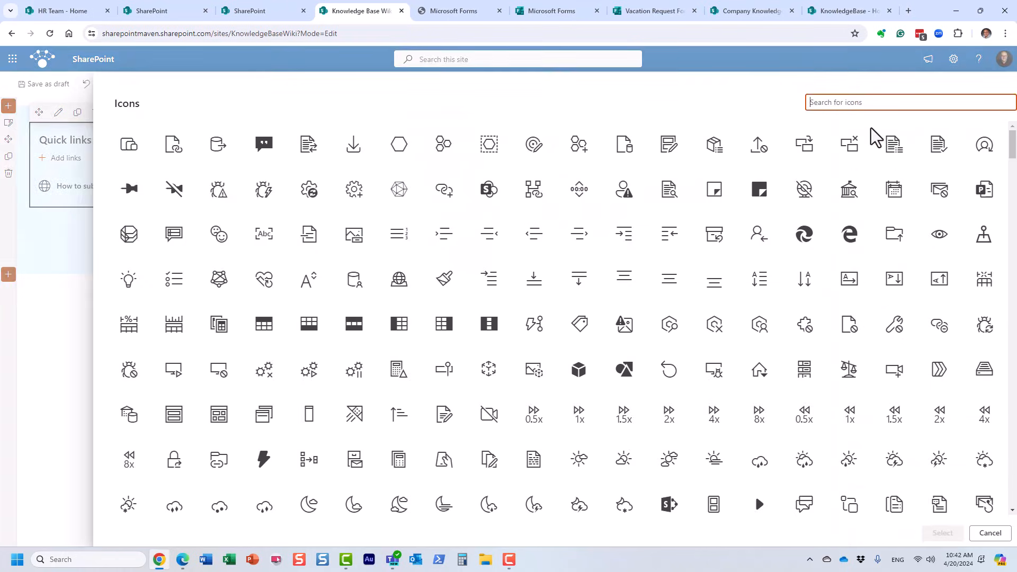
text(vacati)
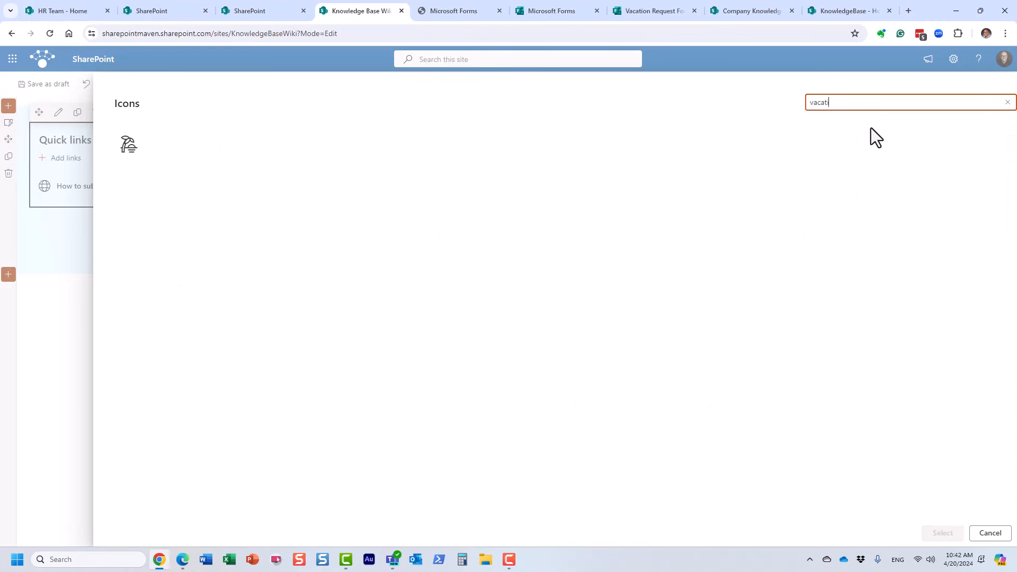
click(129, 151)
click(943, 534)
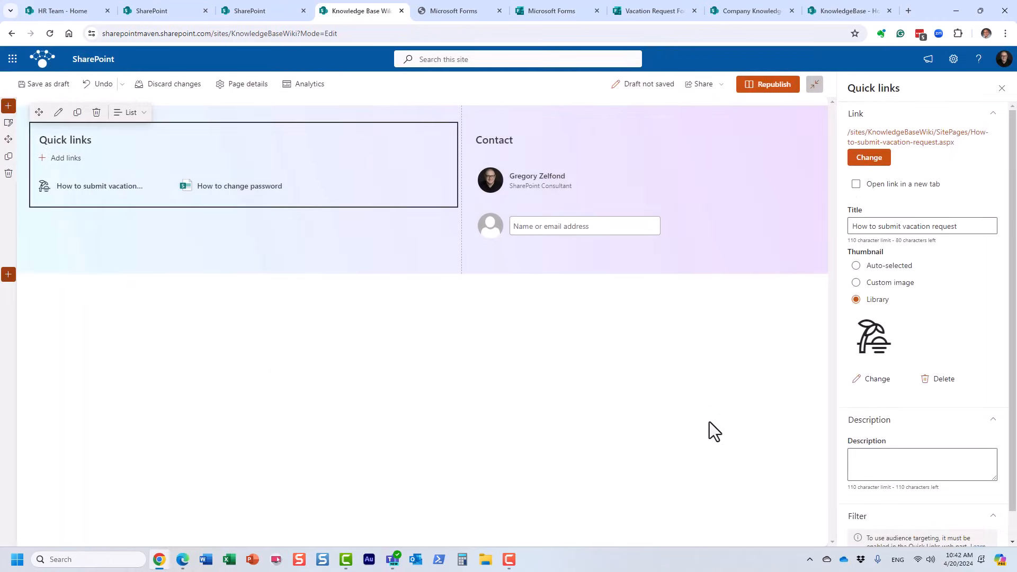
- Set the "How to change password" link's thumbnail to the bullseyetargetedit icon from the icon library
click(257, 185)
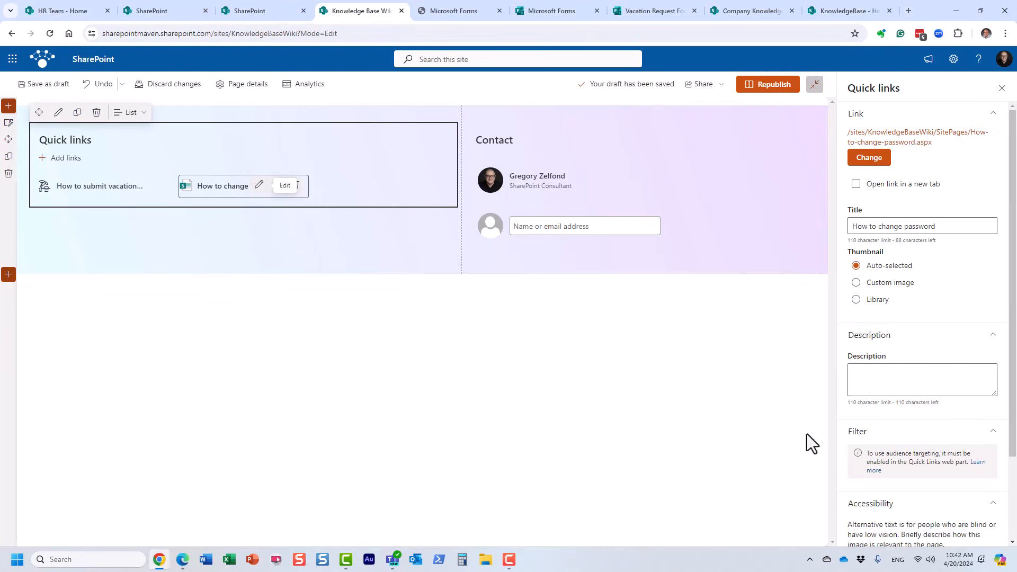
click(856, 300)
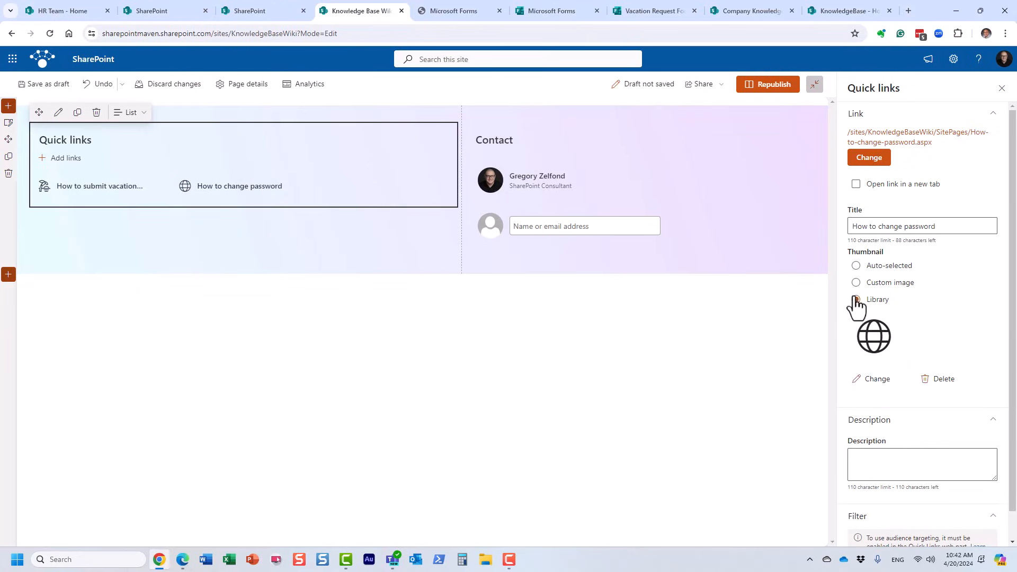
click(875, 380)
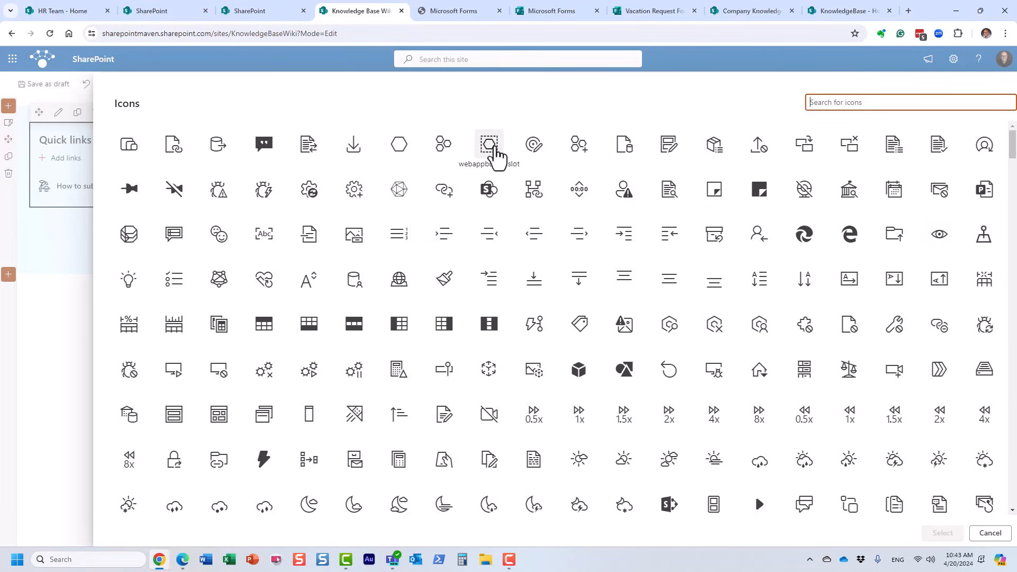
click(534, 149)
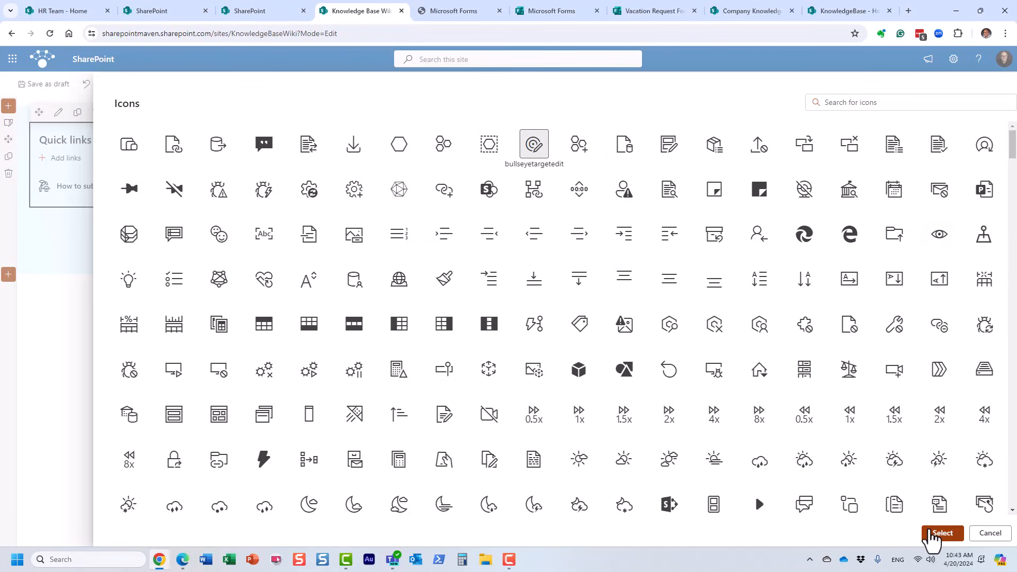
click(932, 533)
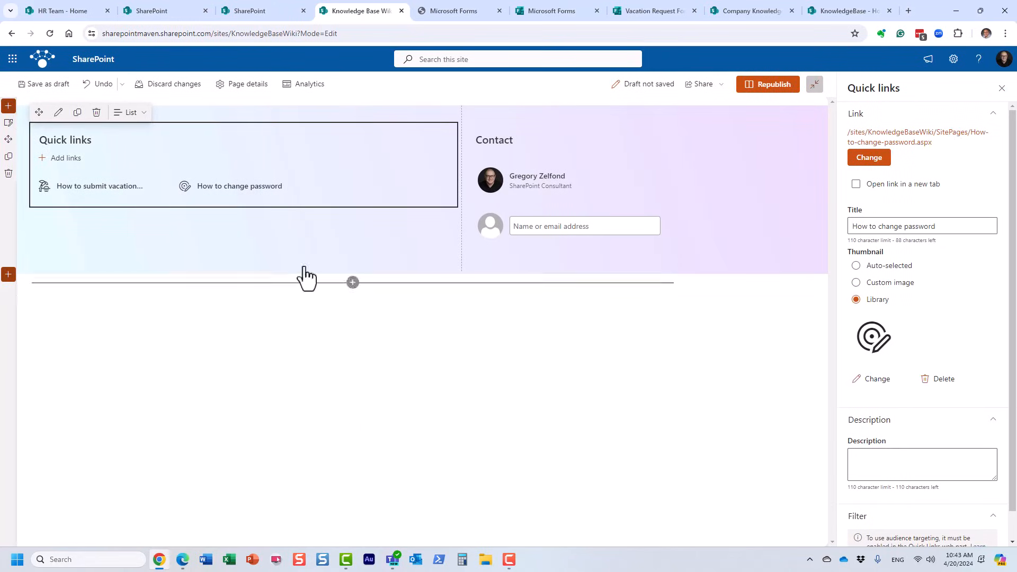
click(1002, 89)
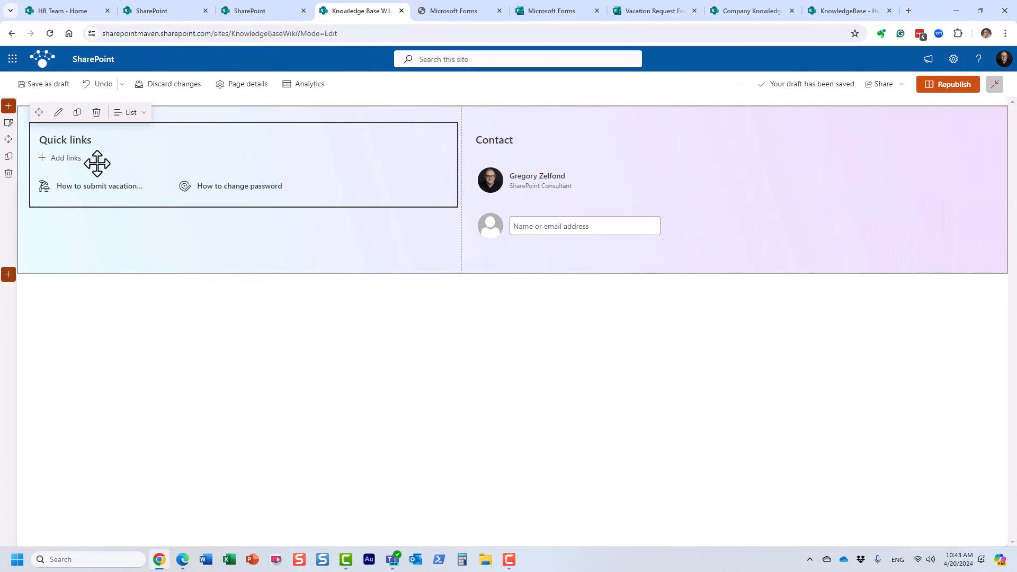
- Try the Tiles layout for the Quick links web part, and set its layout to Grid
click(58, 113)
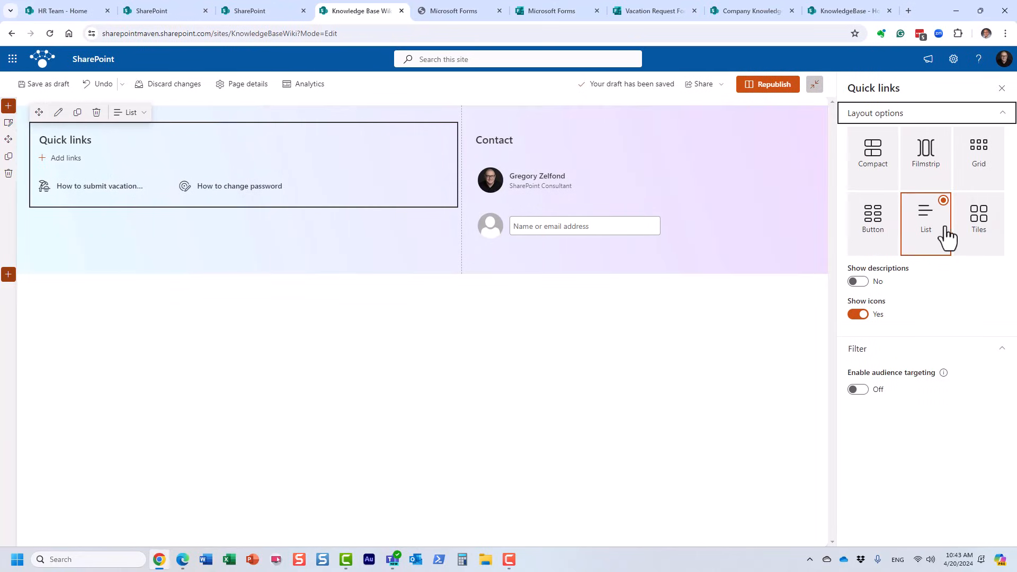
click(991, 220)
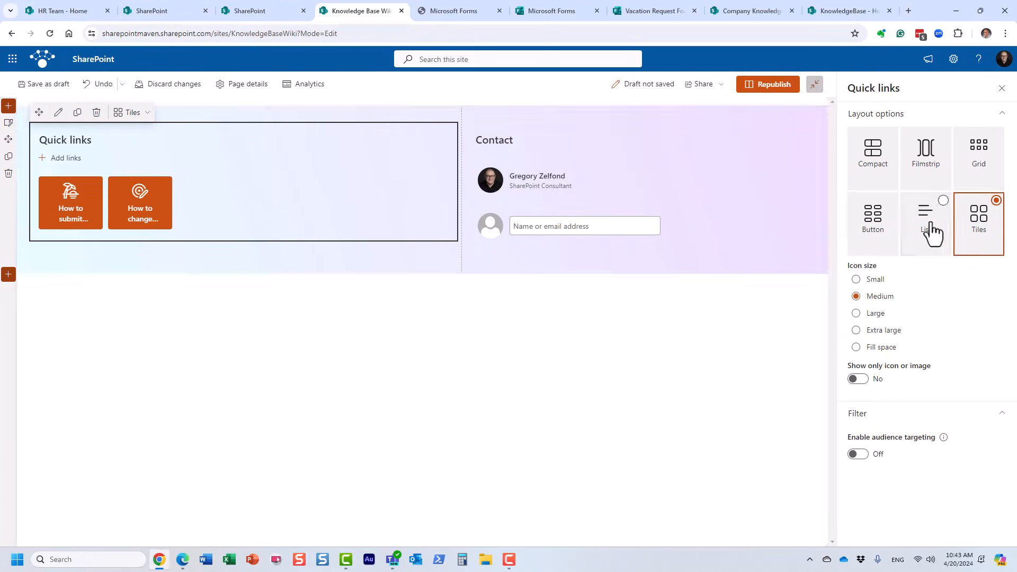
click(966, 172)
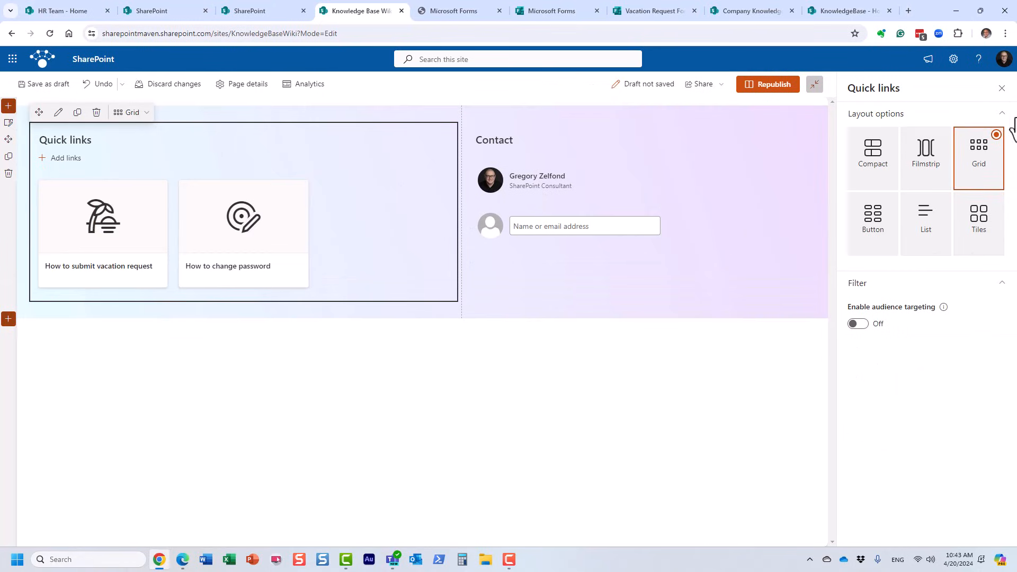
click(1002, 88)
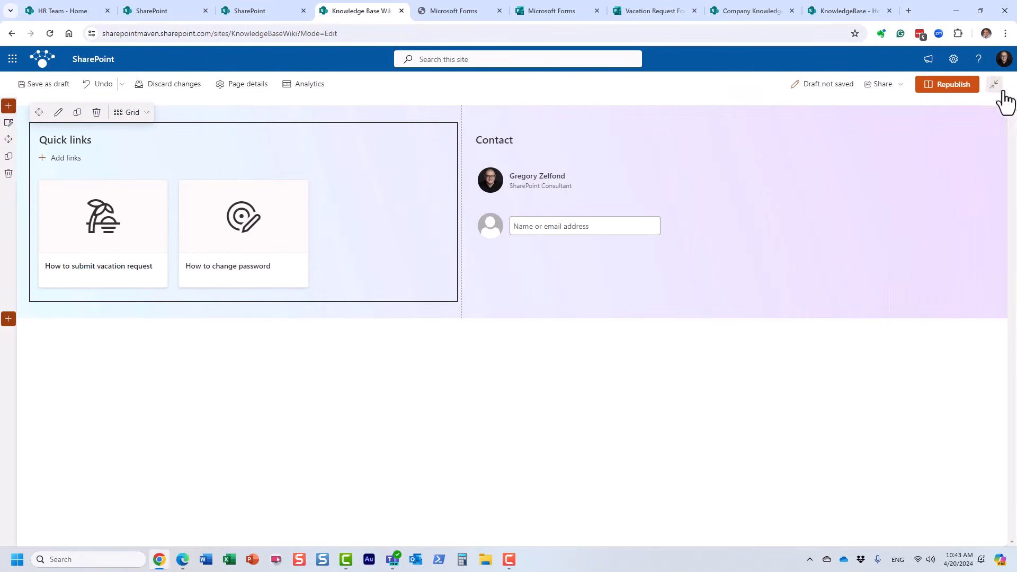
- Republish the Knowledge Base Wiki home page with its Quick links and Contact changes
click(948, 86)
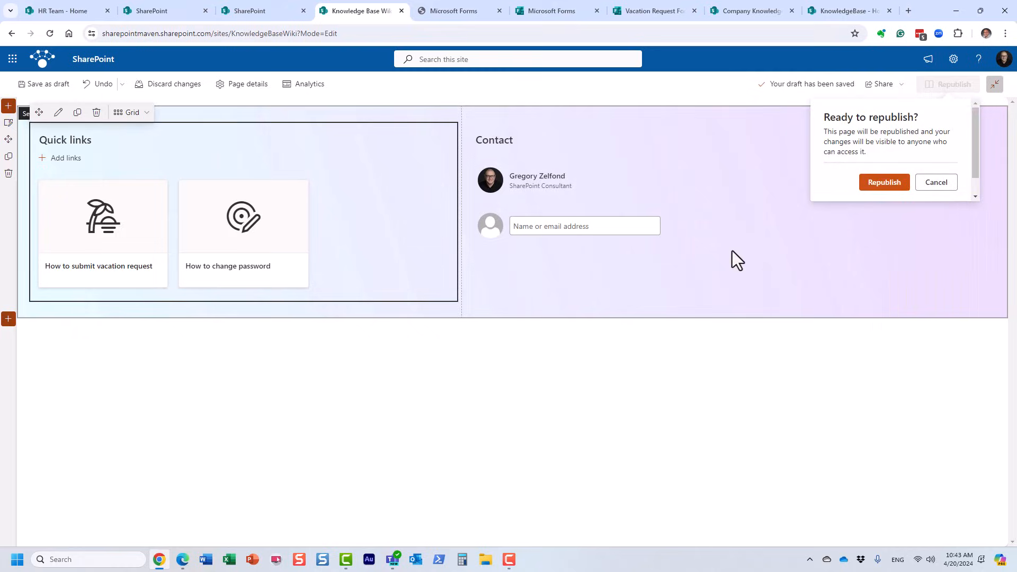
click(879, 186)
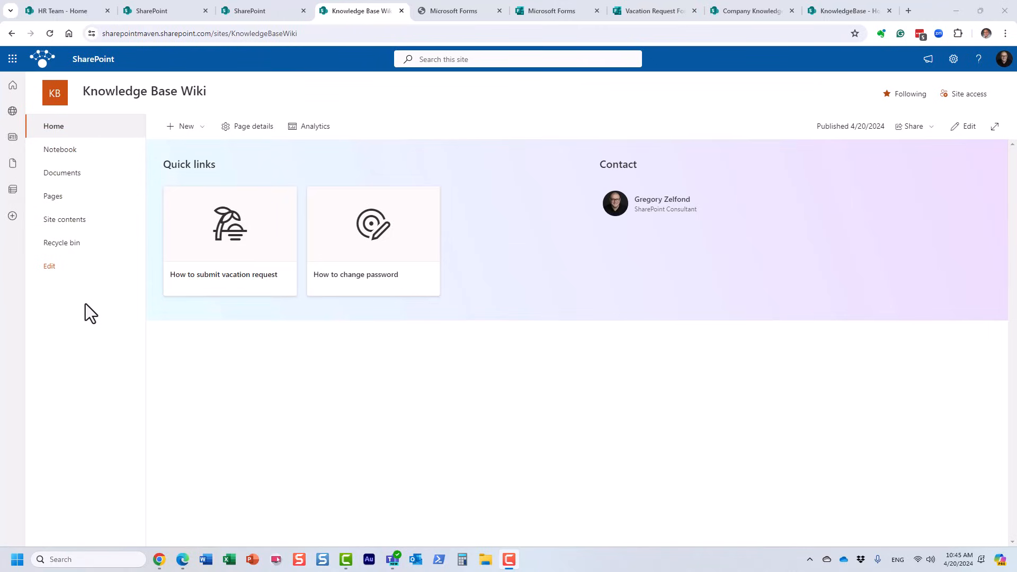
- Remove the Site contents, Pages, Notebook and Documents links from the site navigation
click(49, 267)
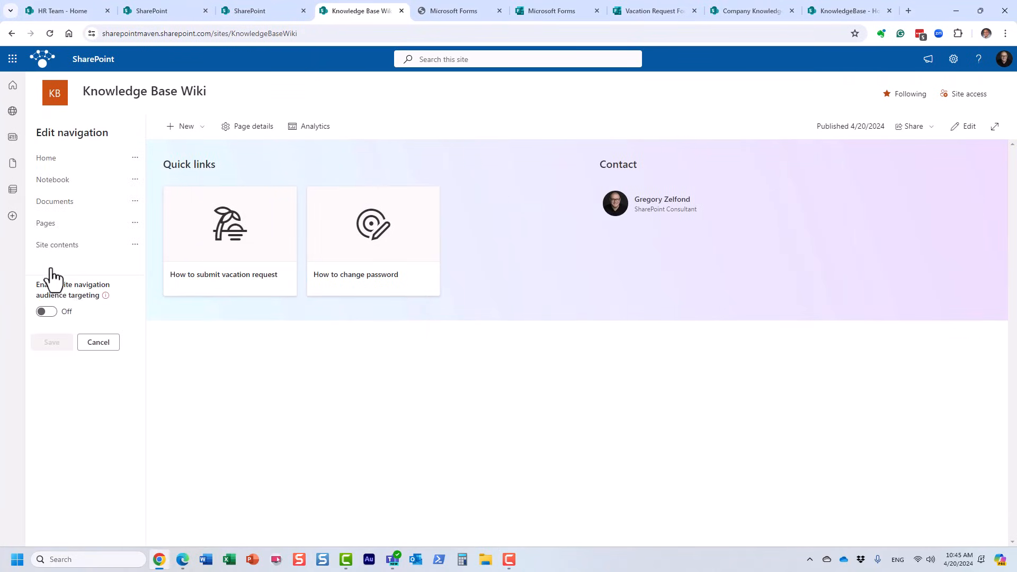
click(135, 245)
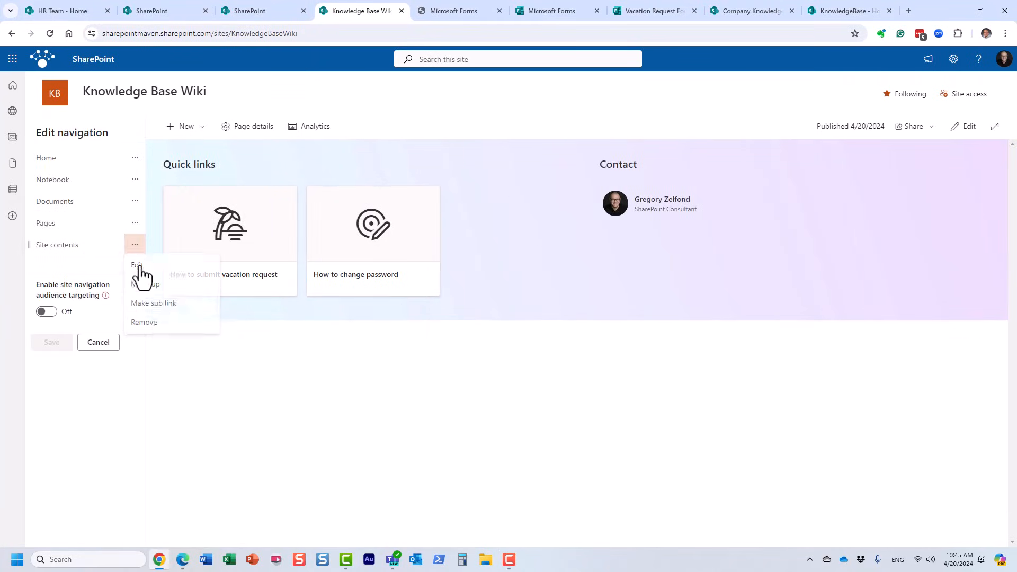
click(164, 330)
click(135, 223)
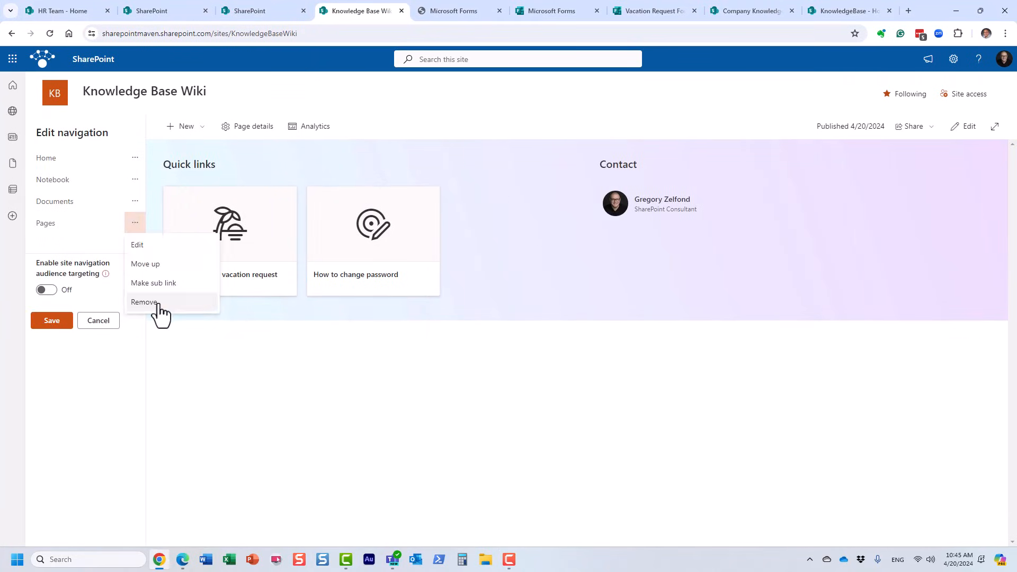
click(153, 303)
click(135, 180)
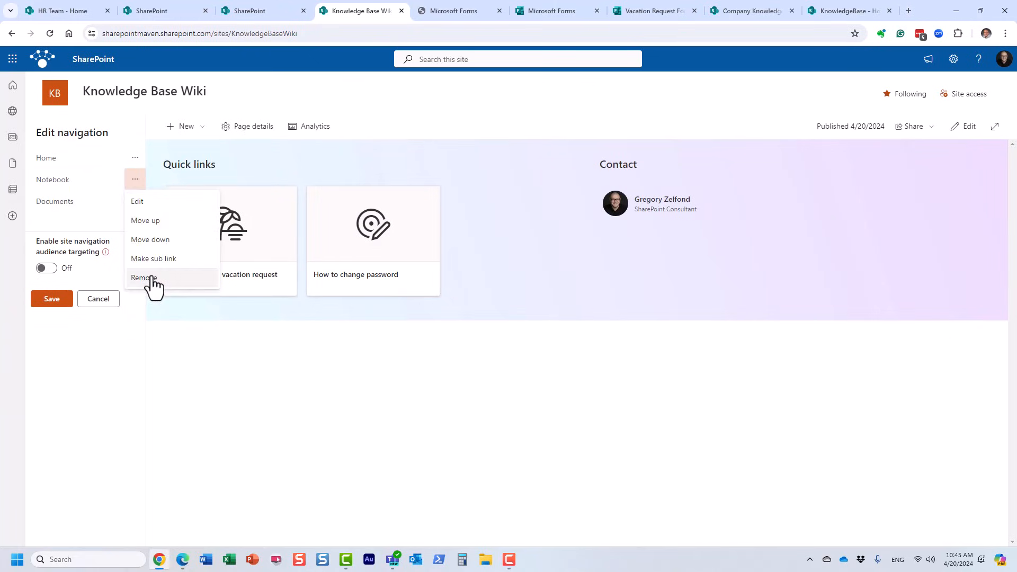
click(148, 277)
click(135, 180)
click(143, 260)
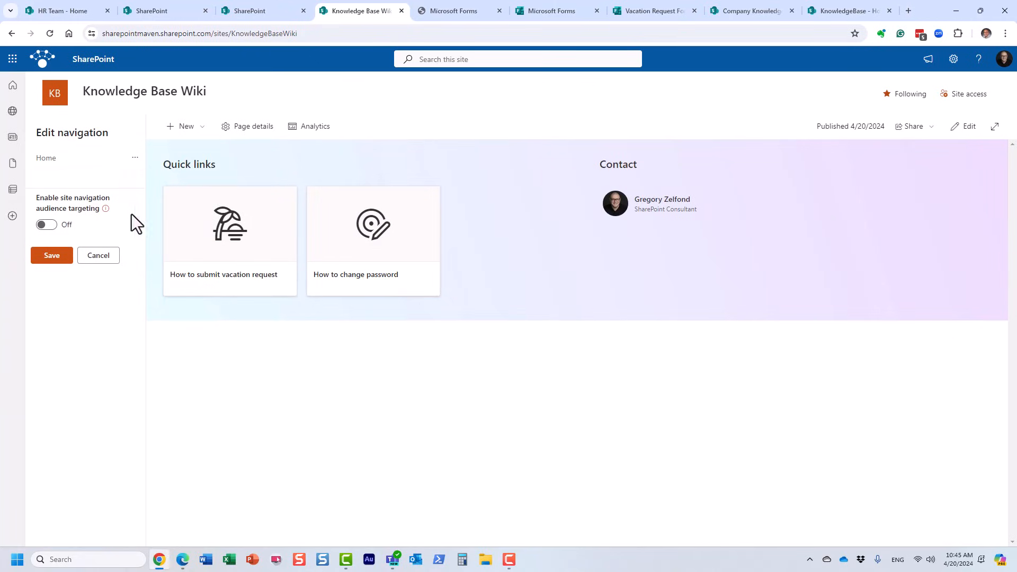
- Rename the Home link in the site navigation as HOME
click(53, 159)
drag(189, 178, 167, 178)
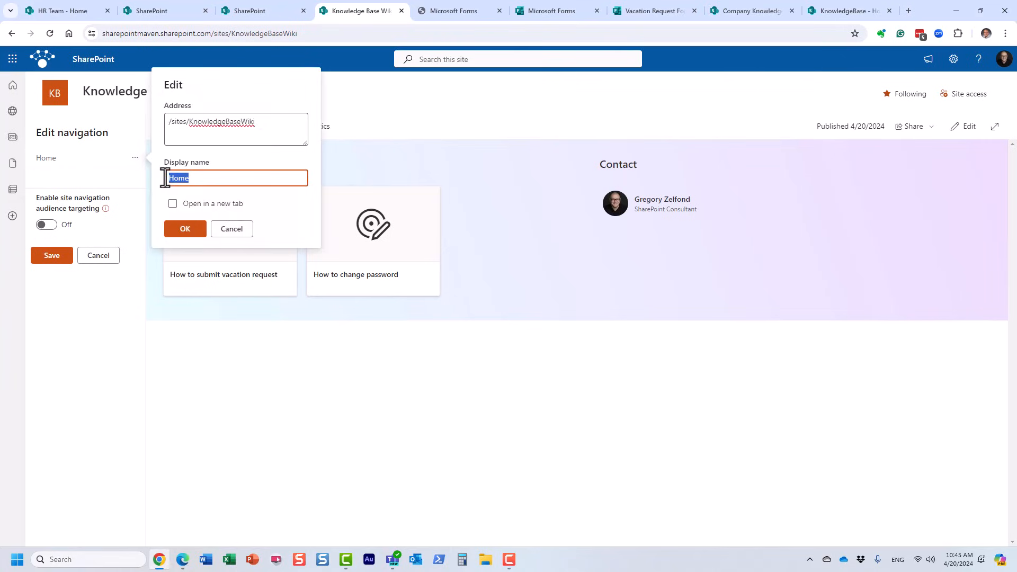
text(HOME)
click(178, 232)
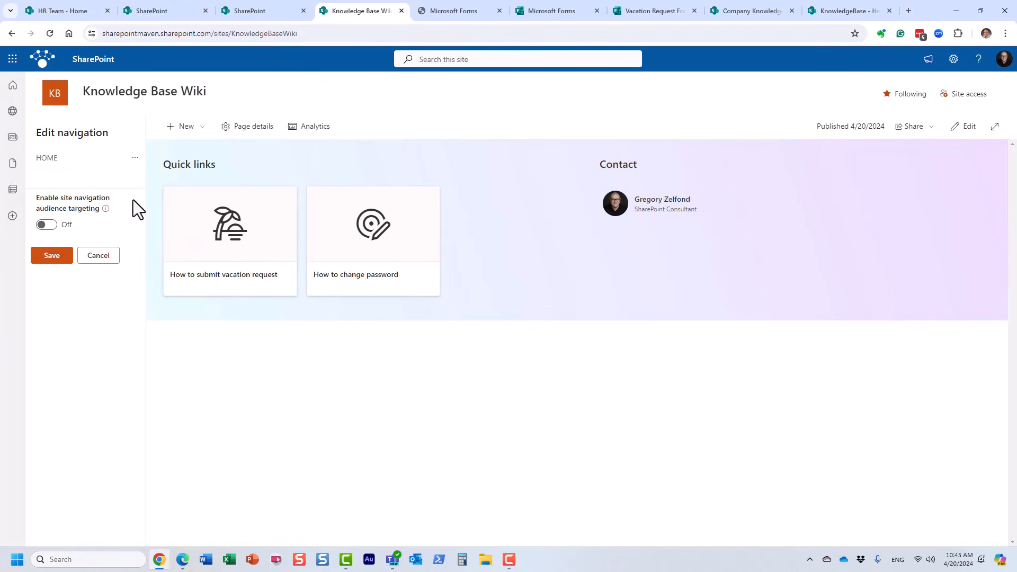
mouse_move(118, 178)
click(86, 169)
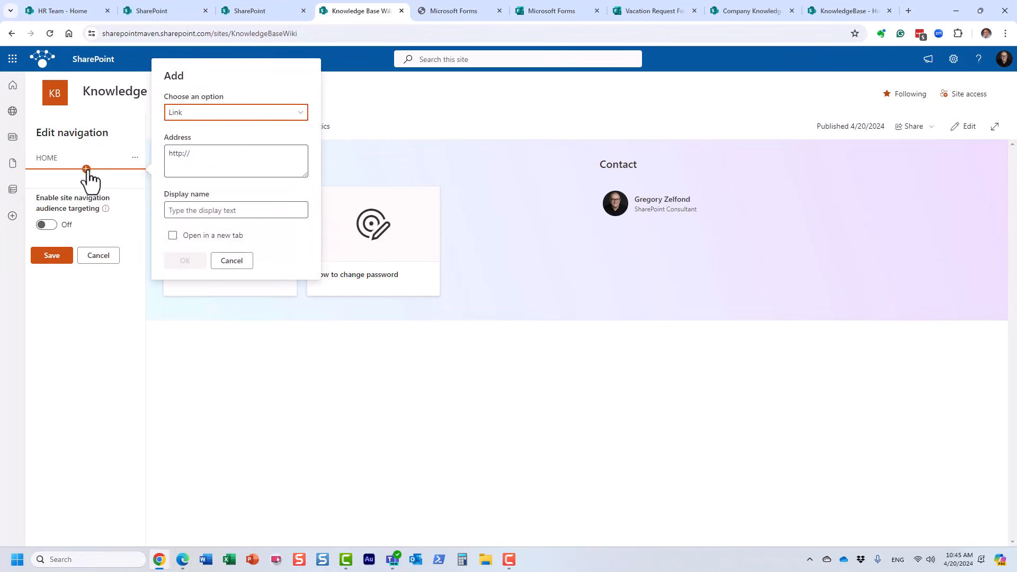
click(231, 262)
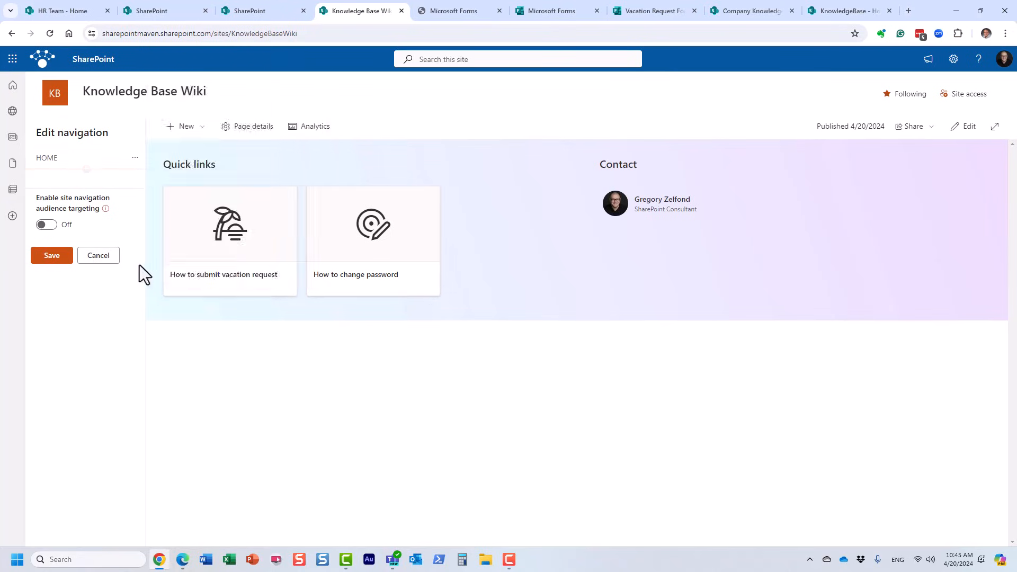
- Add a label named HR ARTICLES below HOME in the site navigation
click(86, 170)
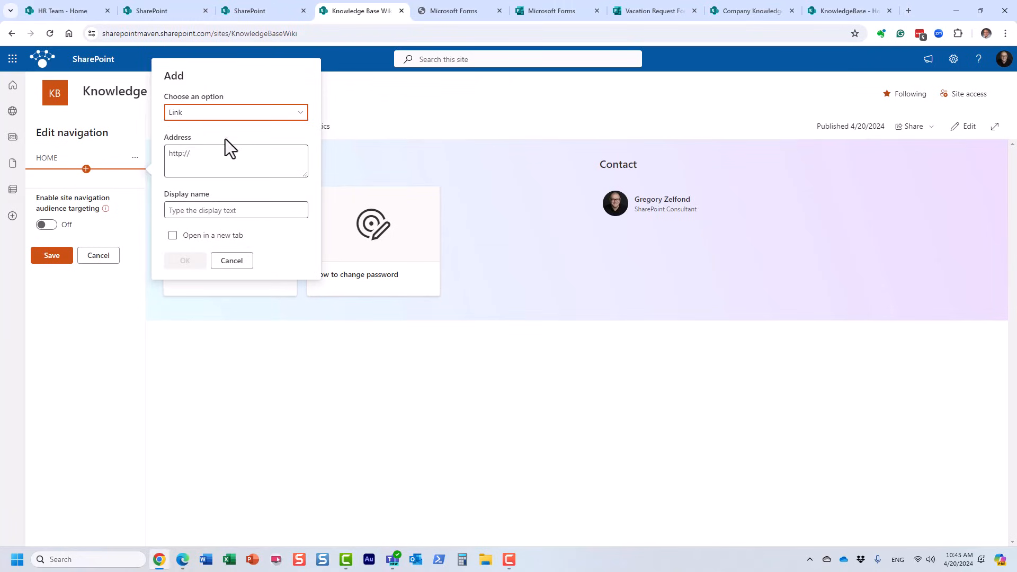
click(222, 115)
click(198, 150)
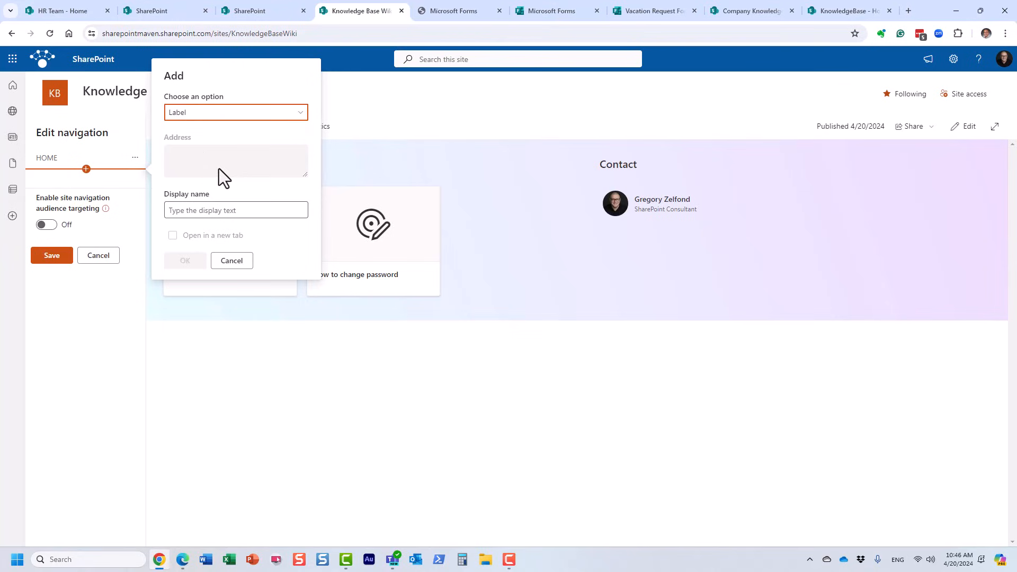
click(218, 208)
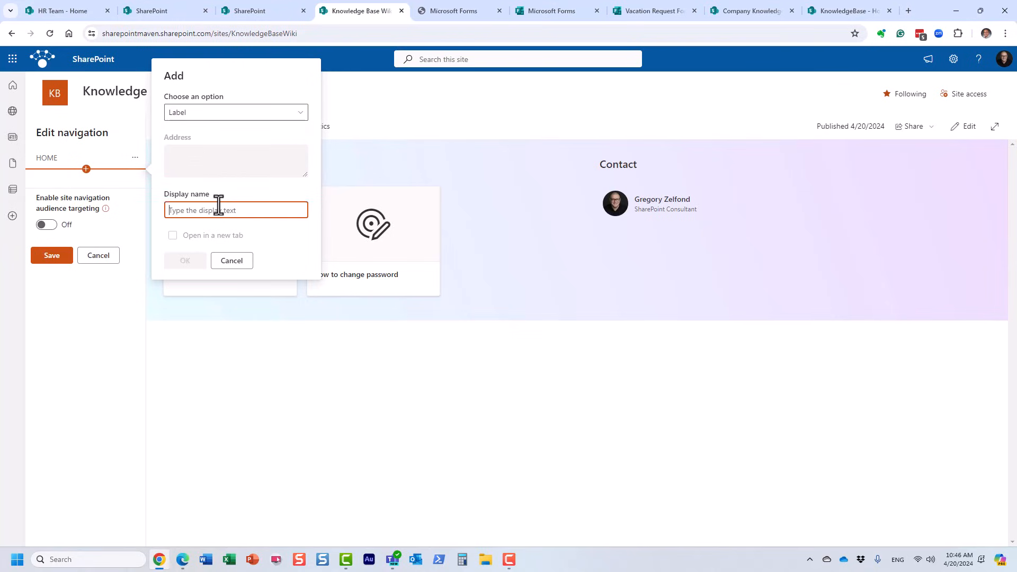
text(HR ARTICLES)
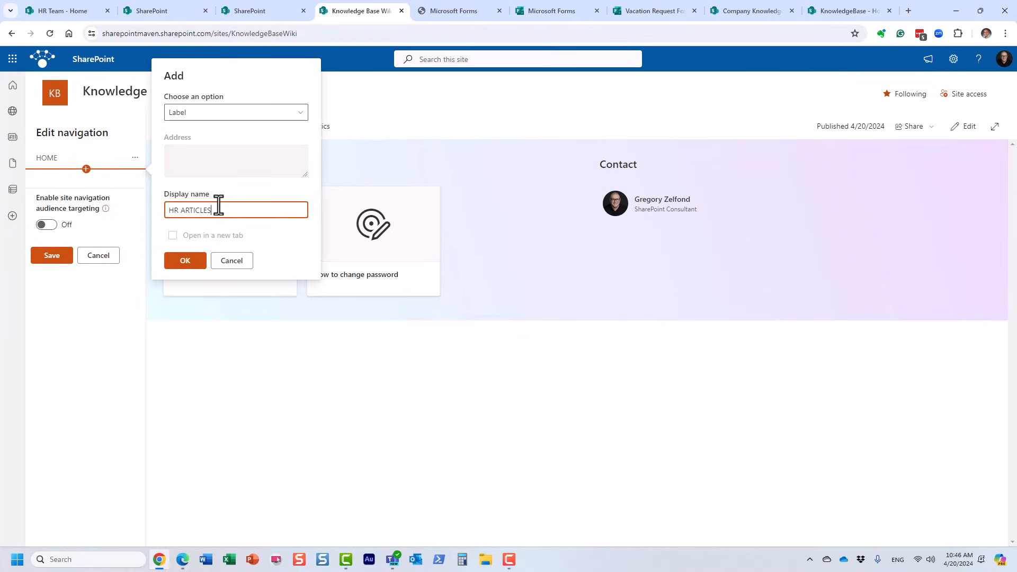
click(192, 263)
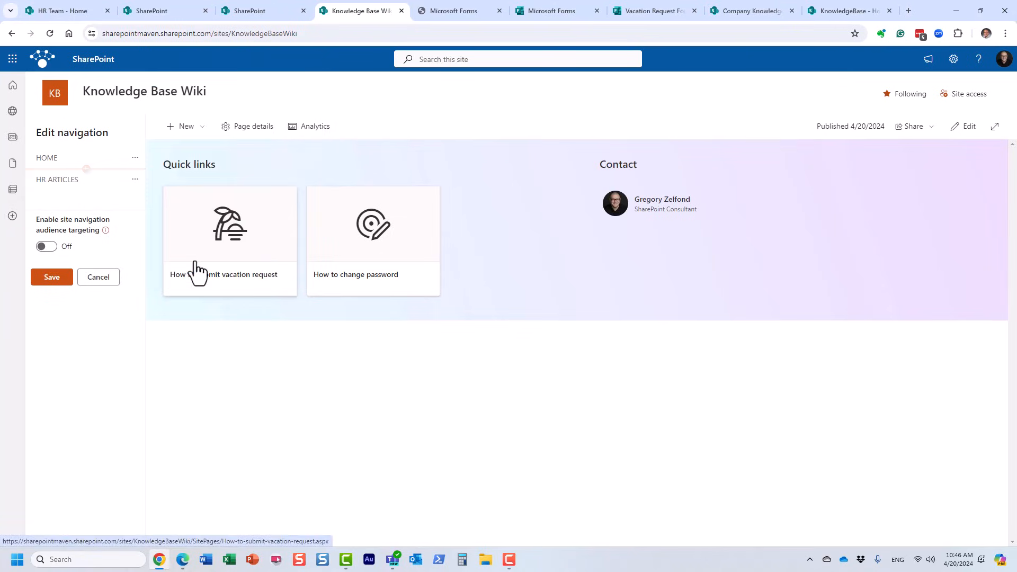
- Add a label named IT ARTICLES below HR ARTICLES in the site navigation
click(87, 191)
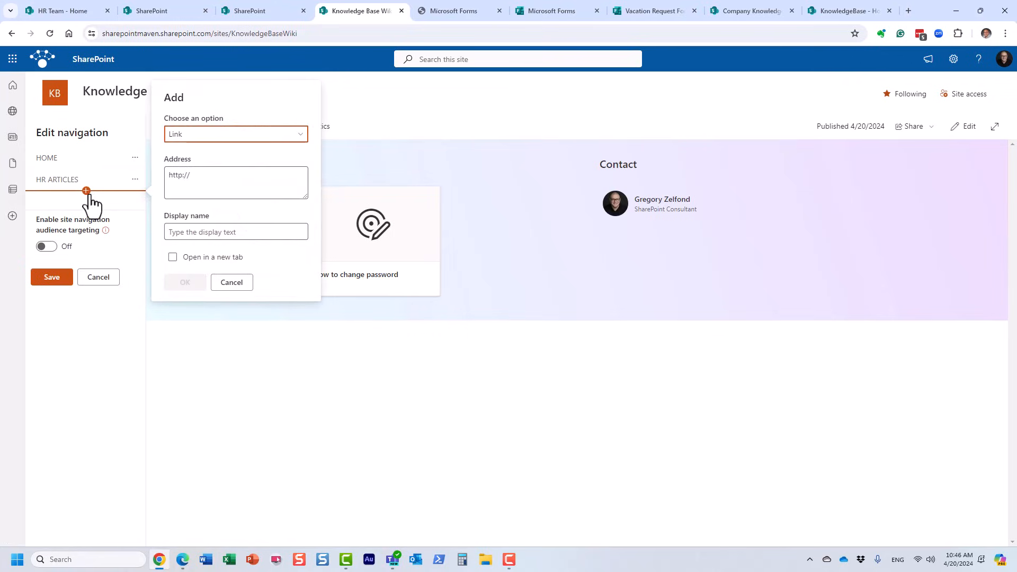
click(191, 136)
click(193, 172)
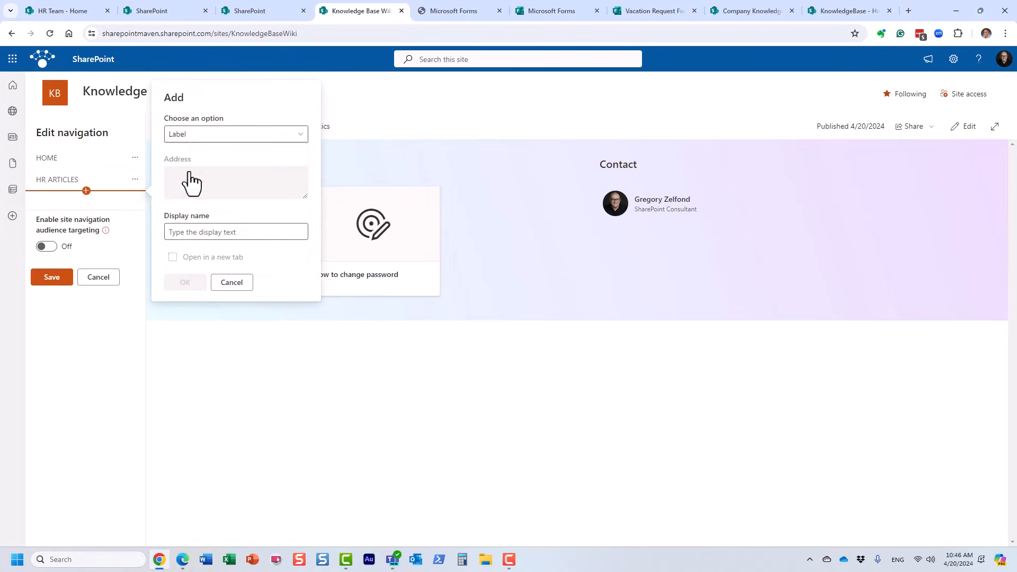
click(213, 233)
text(IT ARTICLES)
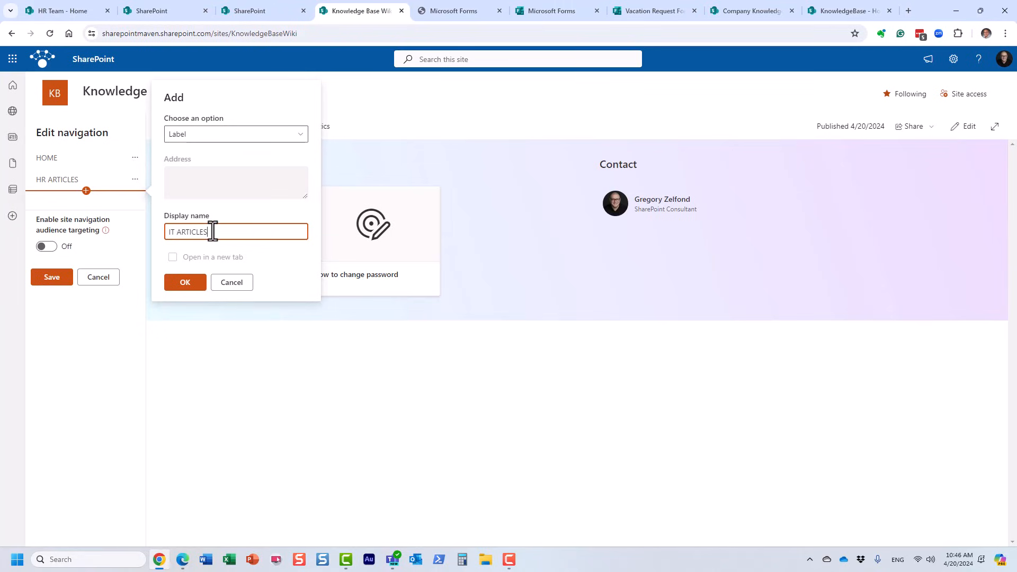
click(185, 282)
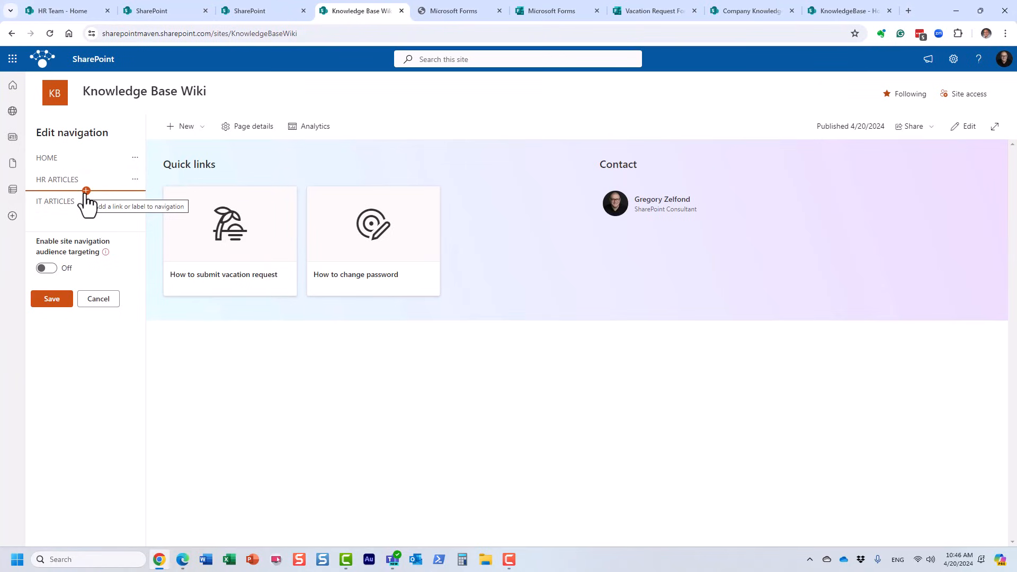
- Add a navigation link named Vacation Request below HR ARTICLES, using the copied address of the How to submit vacation request page, and save the navigation
right_click(247, 242)
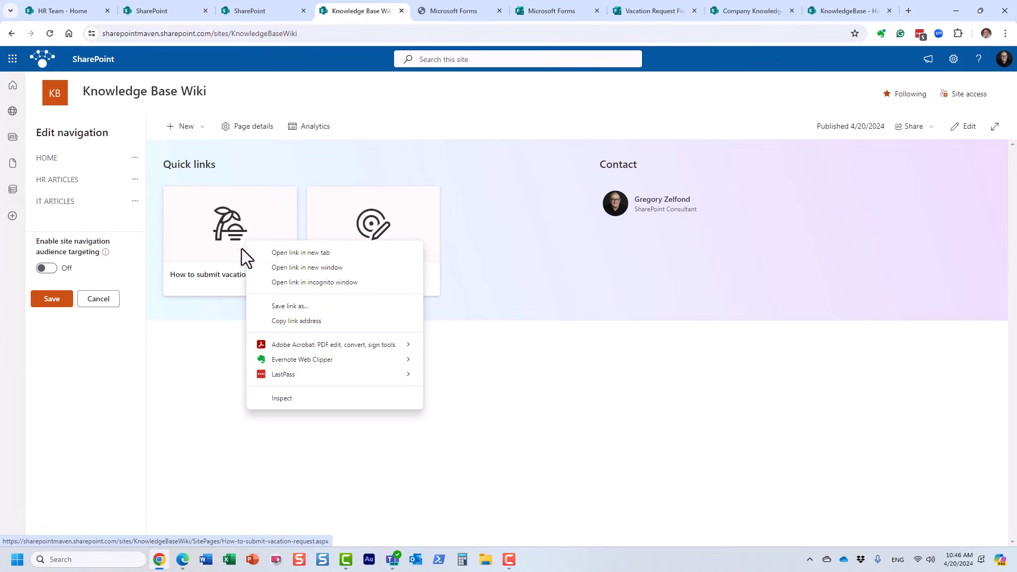
click(306, 321)
click(86, 191)
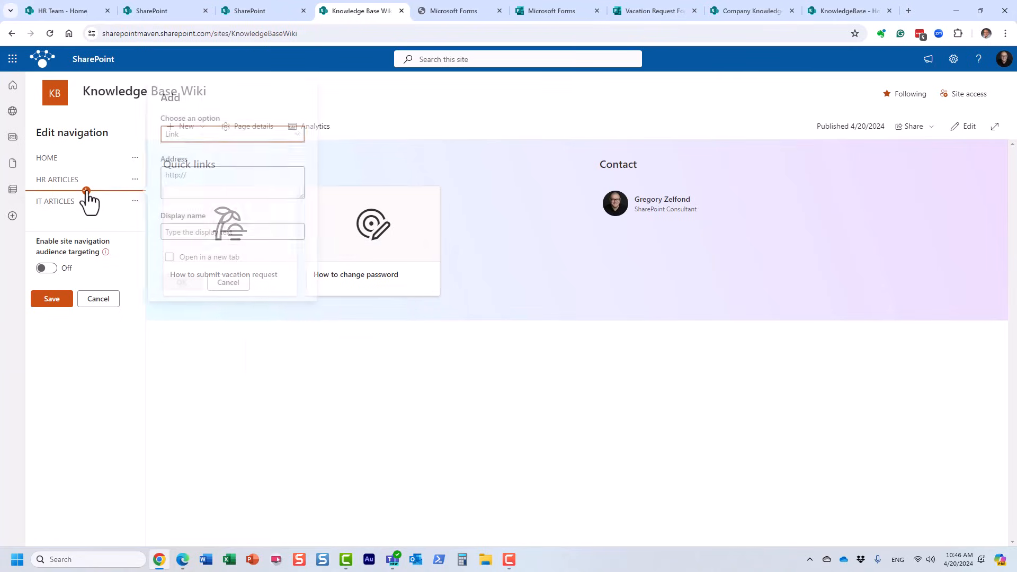
drag(196, 176, 178, 181)
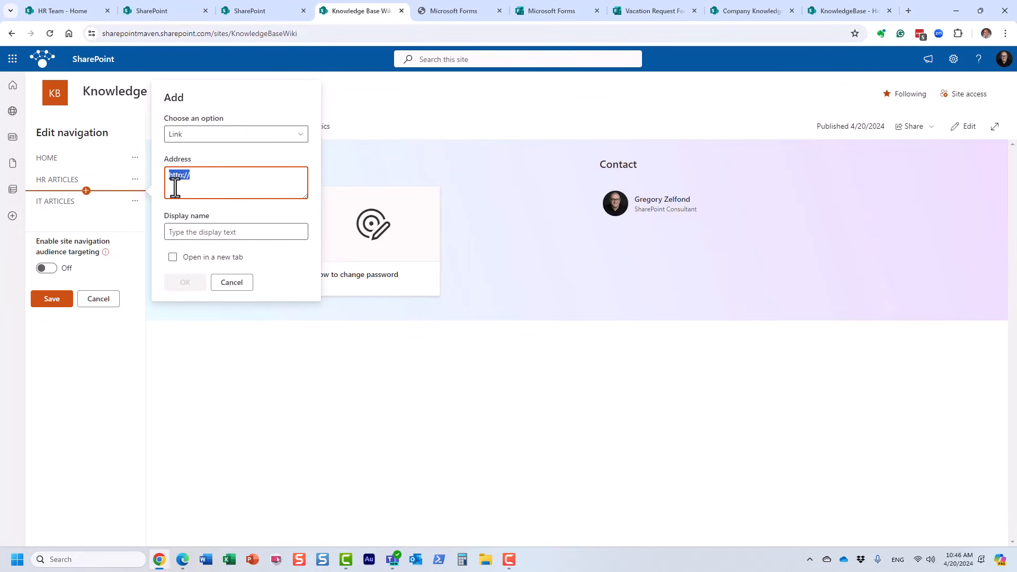
key(ctrl+v)
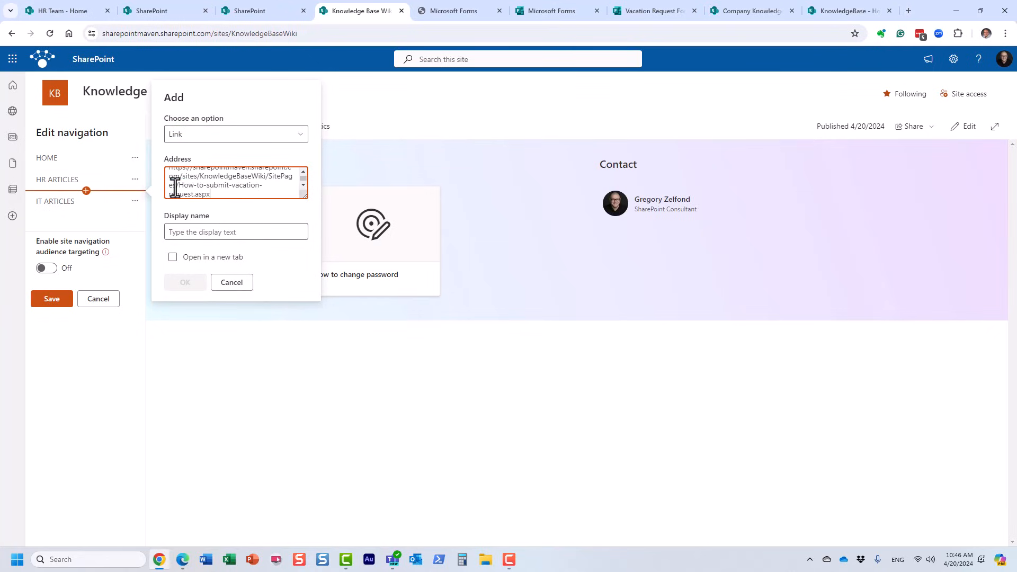
click(205, 233)
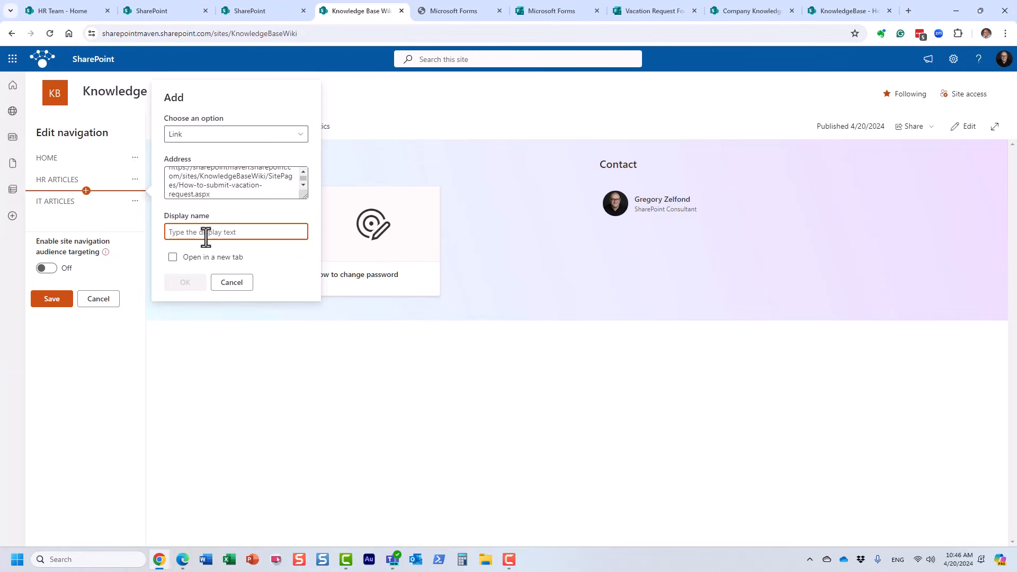
text(Vacation Request)
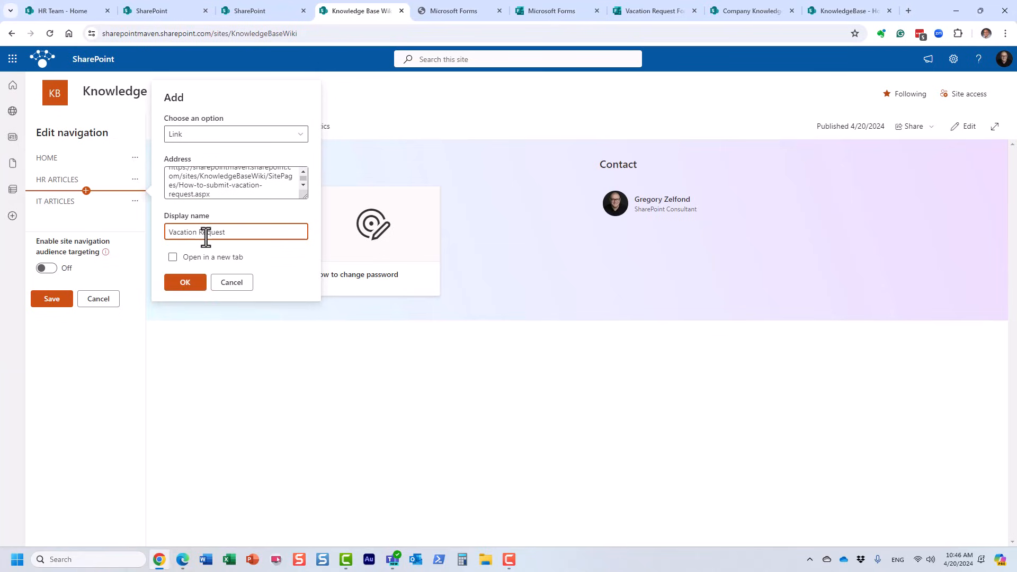
click(178, 286)
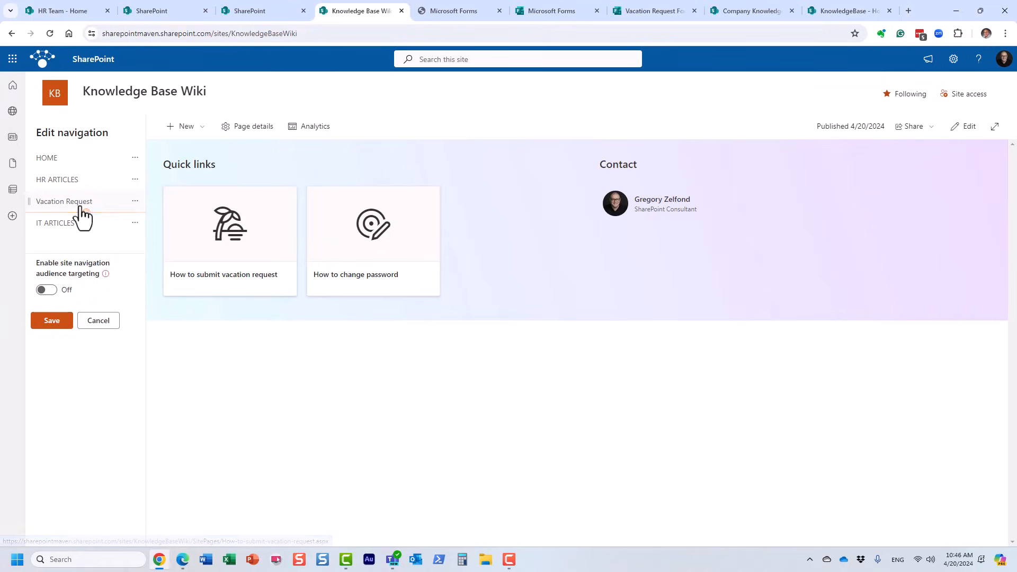
click(60, 323)
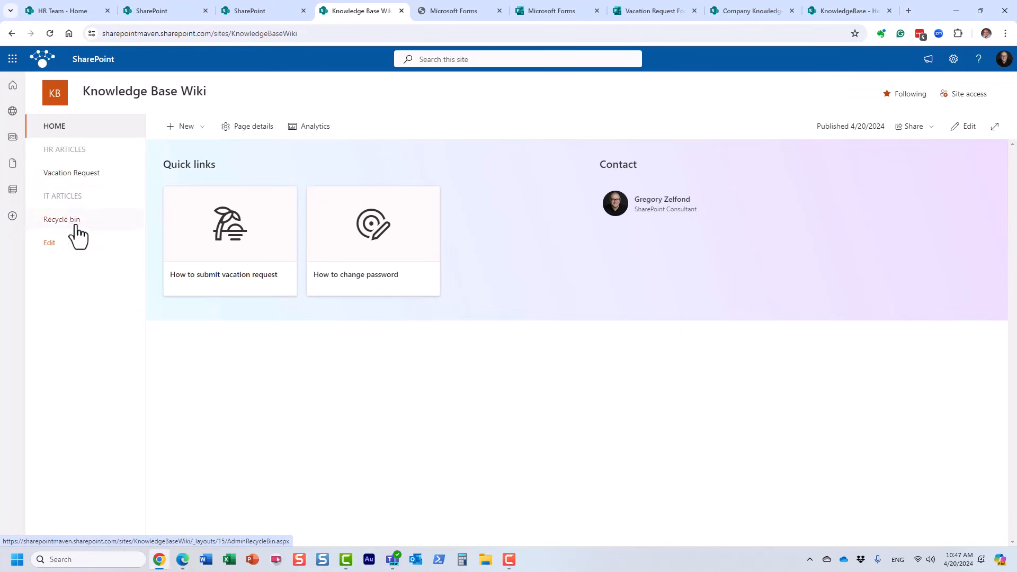
- Make the Vacation Request link a sub link of HR ARTICLES, save the navigation, and leave HR ARTICLES expanded
click(50, 244)
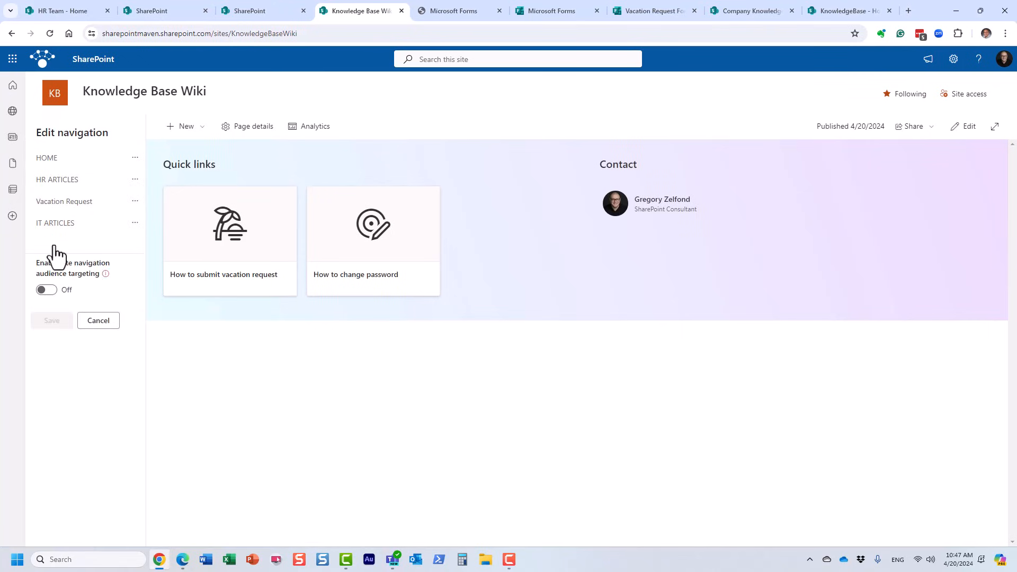
click(135, 203)
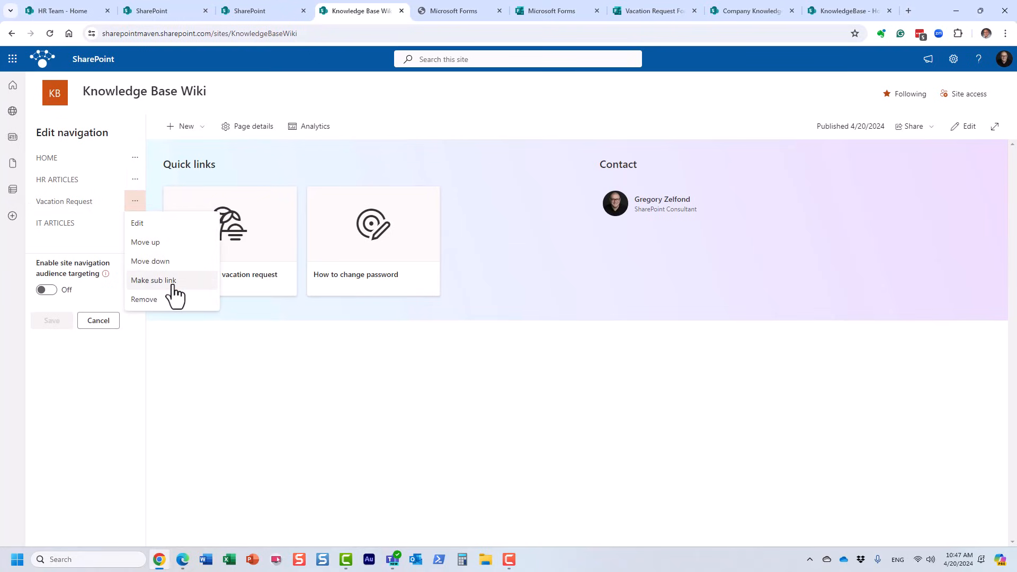
click(153, 280)
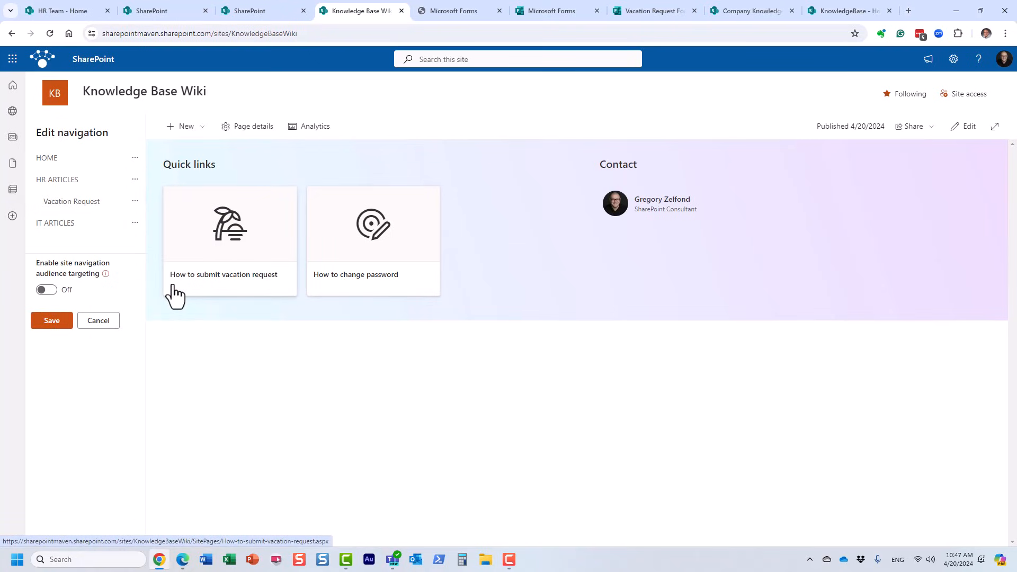
click(53, 321)
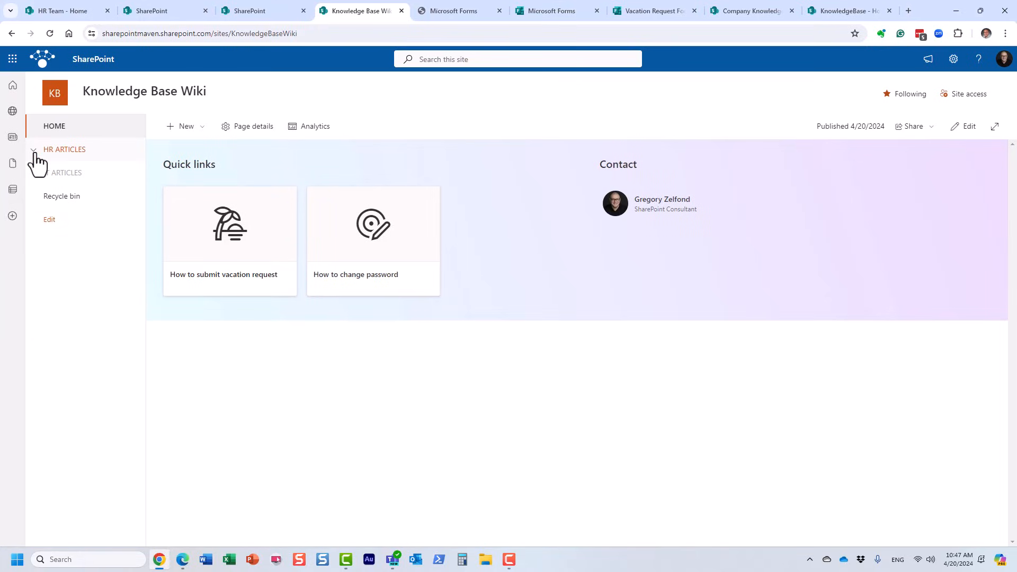
click(33, 150)
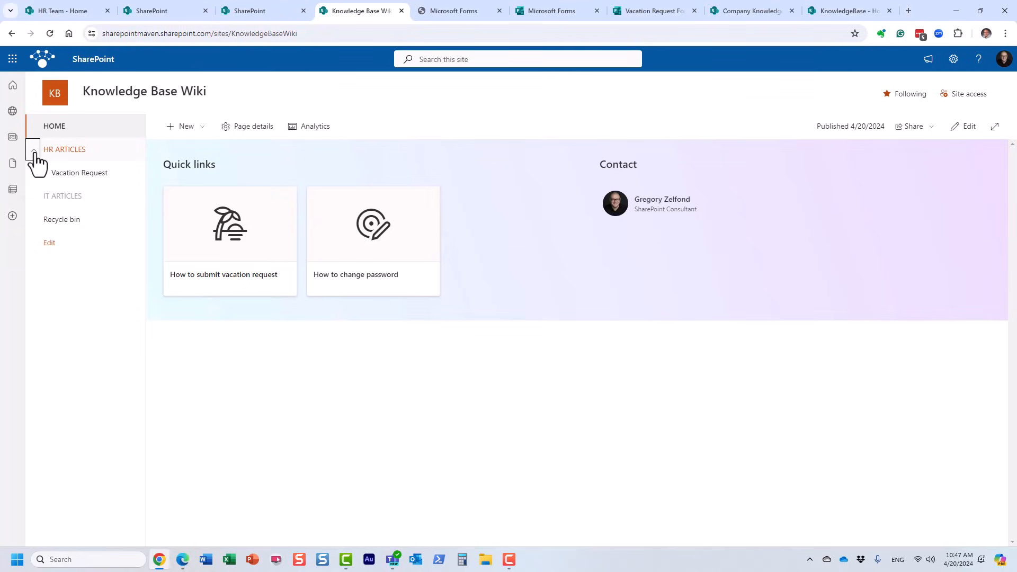
click(33, 150)
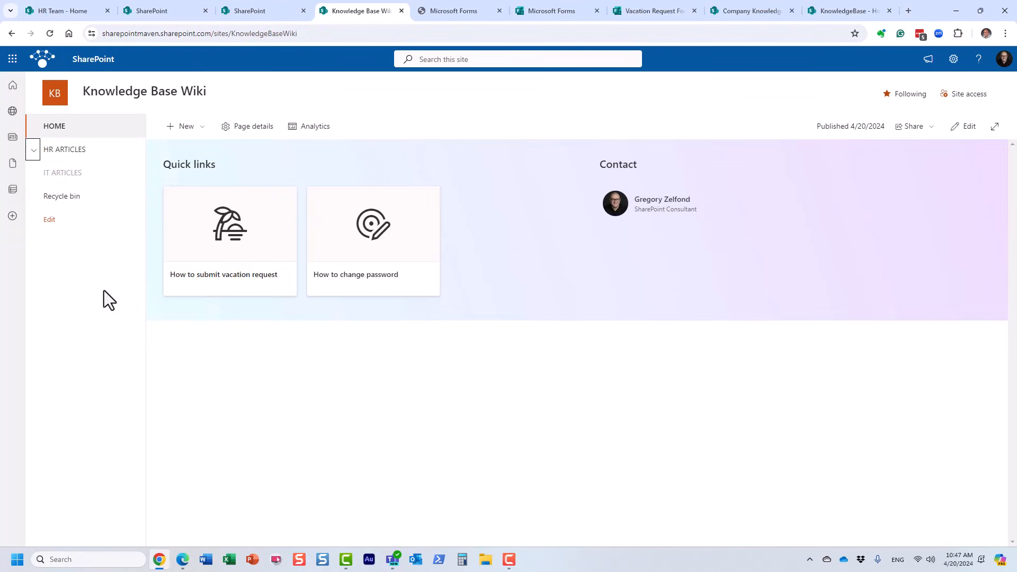
click(33, 150)
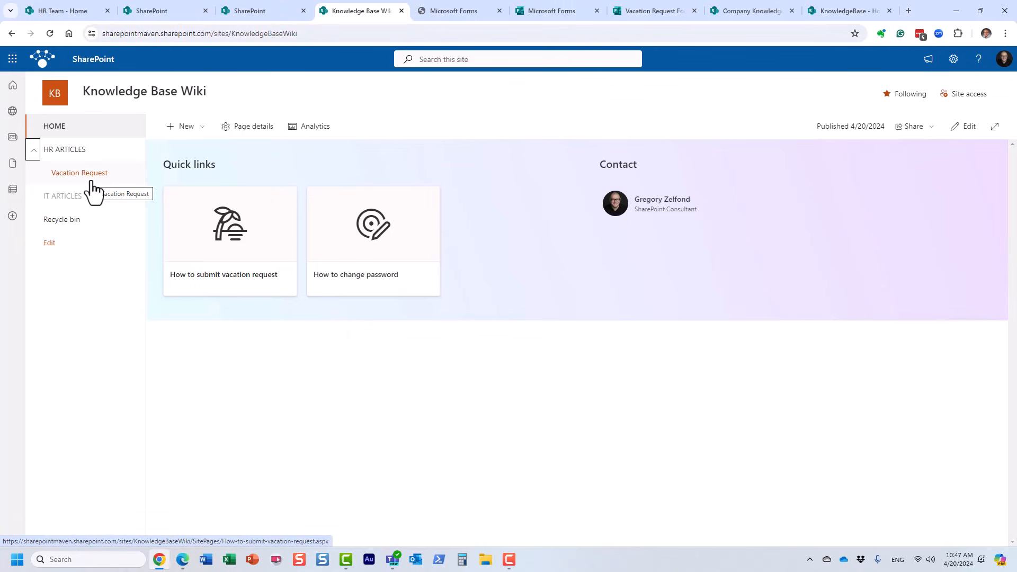
- Collapse HR ARTICLES in the site navigation and copy the link address of the How to change password quick link
click(34, 150)
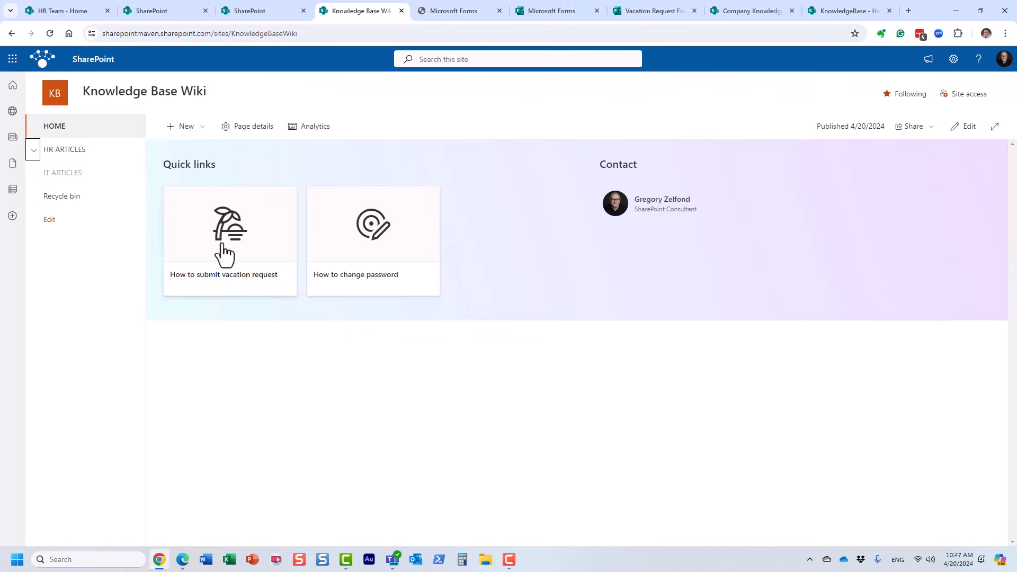
right_click(367, 238)
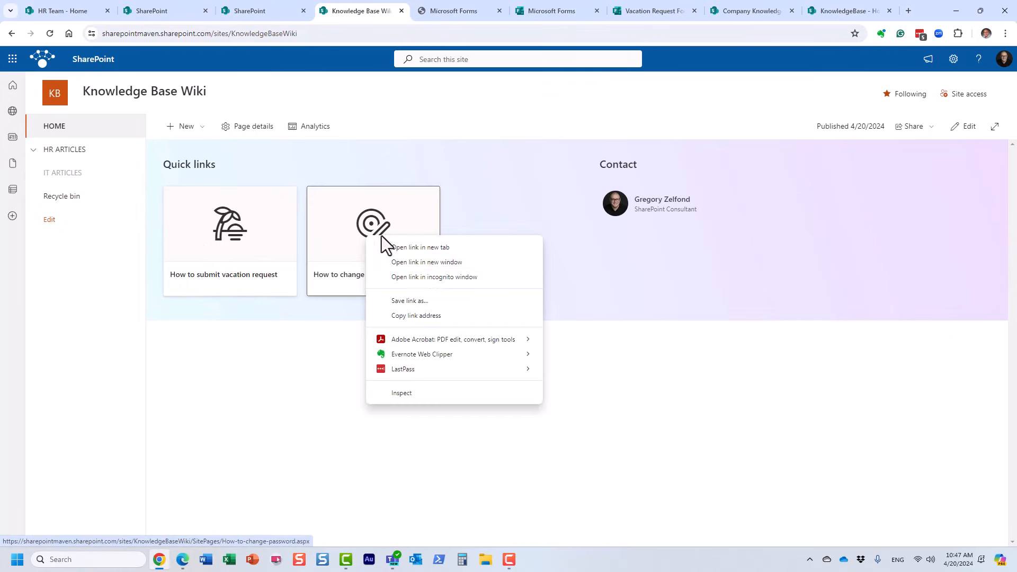
click(437, 314)
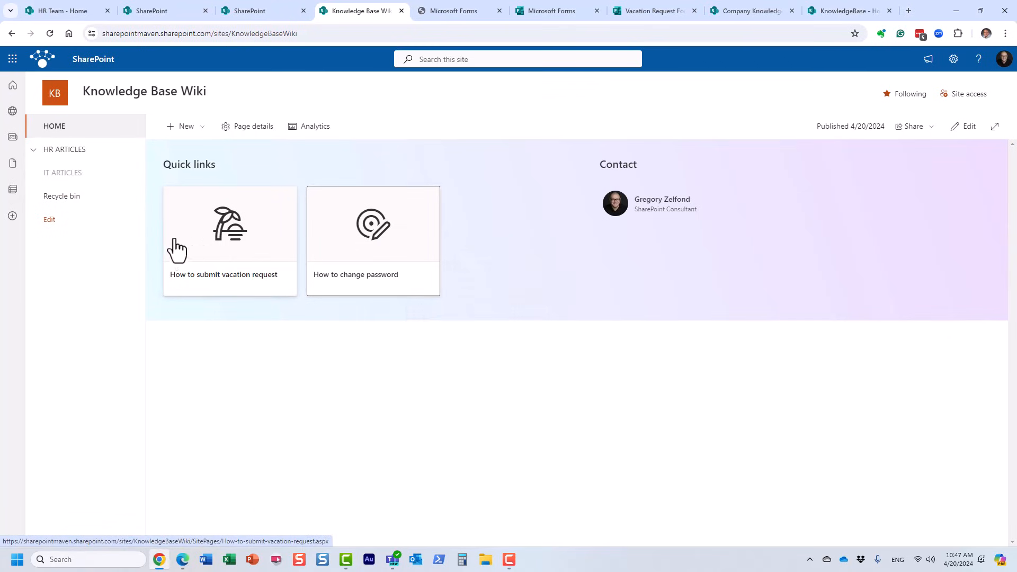
- Add a navigation link named Change password below IT ARTICLES, using the copied address of the How to change password page
click(50, 220)
click(86, 235)
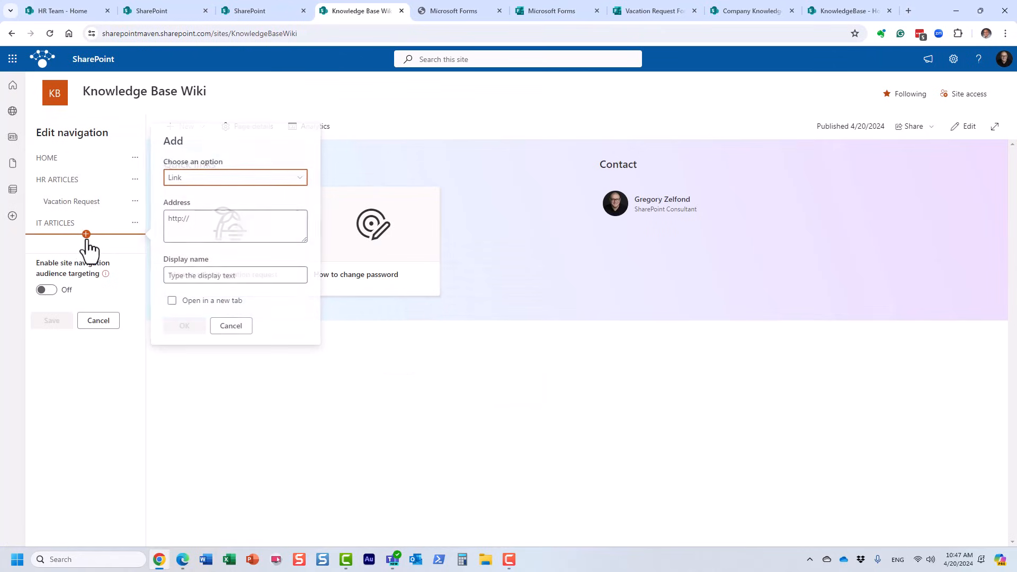
drag(205, 228, 172, 221)
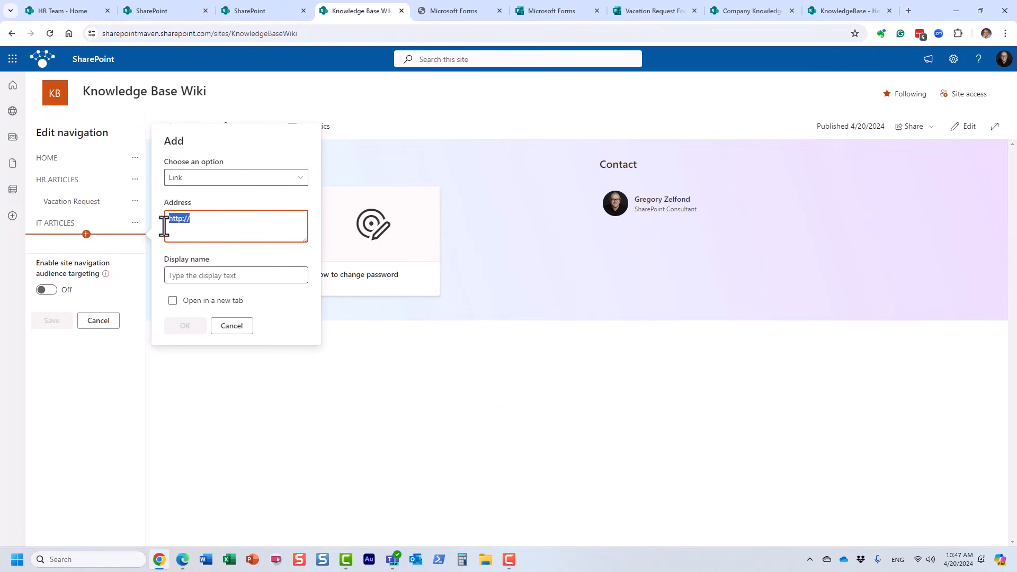
key(ctrl+v)
click(204, 275)
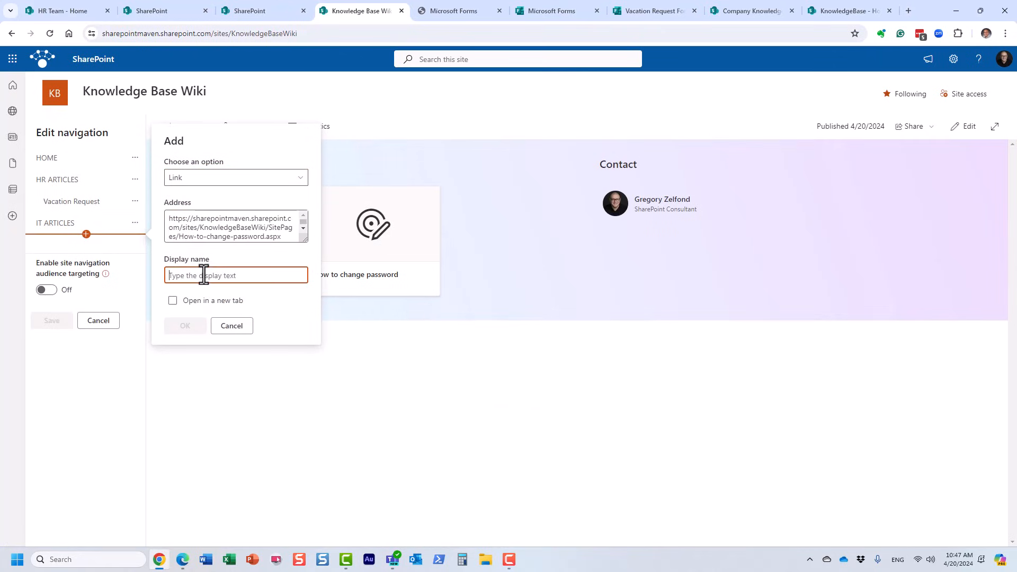
text(Change )
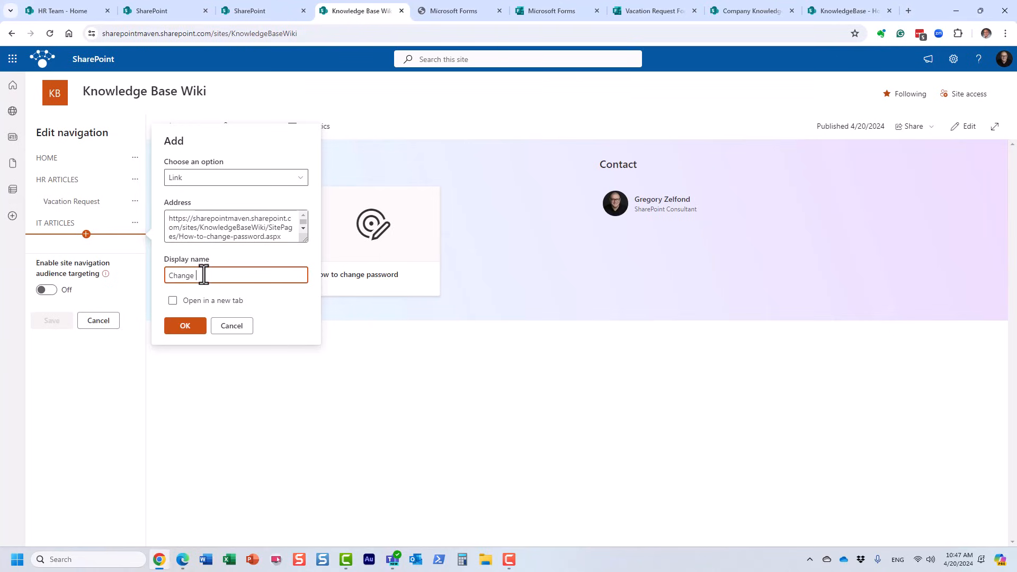
text(password)
click(198, 329)
- Make the Change password link a sub link of IT ARTICLES and save the navigation
click(135, 244)
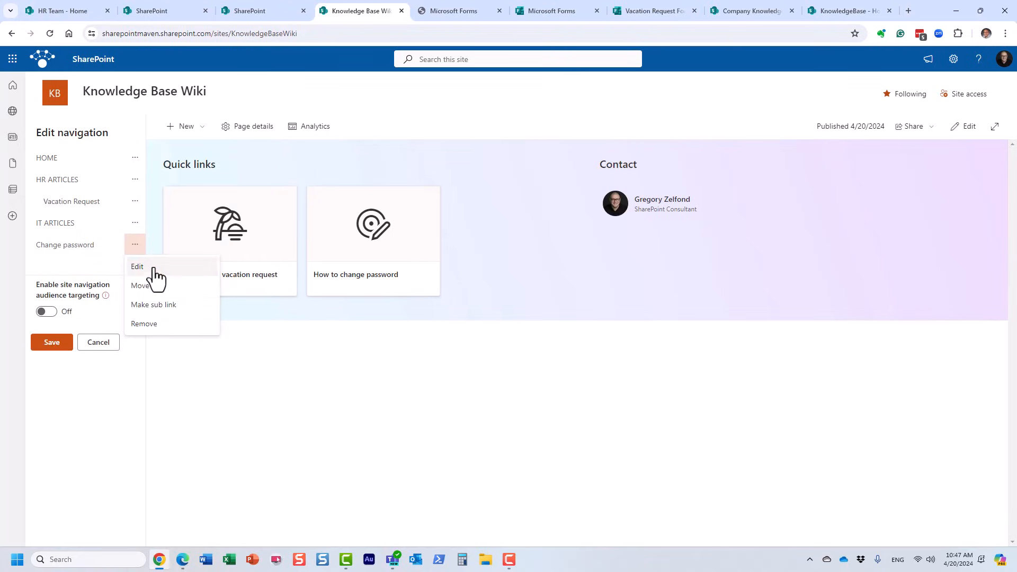
click(166, 304)
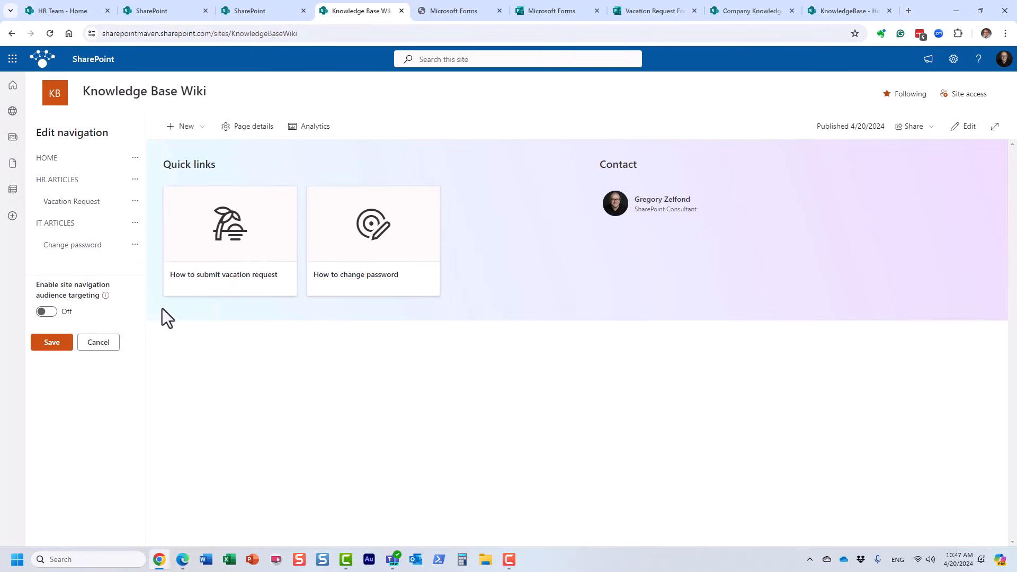
click(60, 343)
- Expand and collapse the HR ARTICLES and IT ARTICLES groups to check the article links nested under each
click(33, 173)
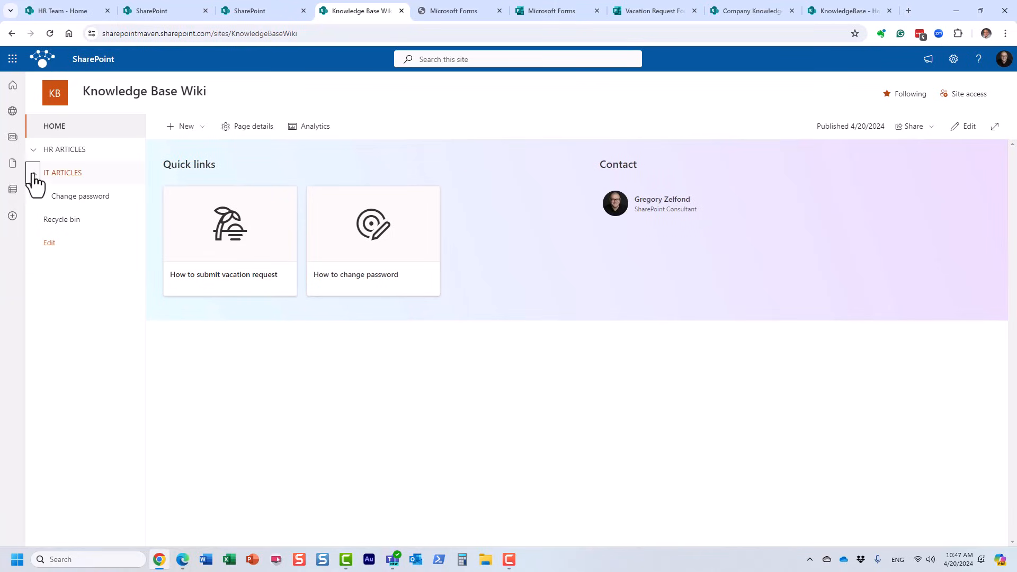
click(33, 150)
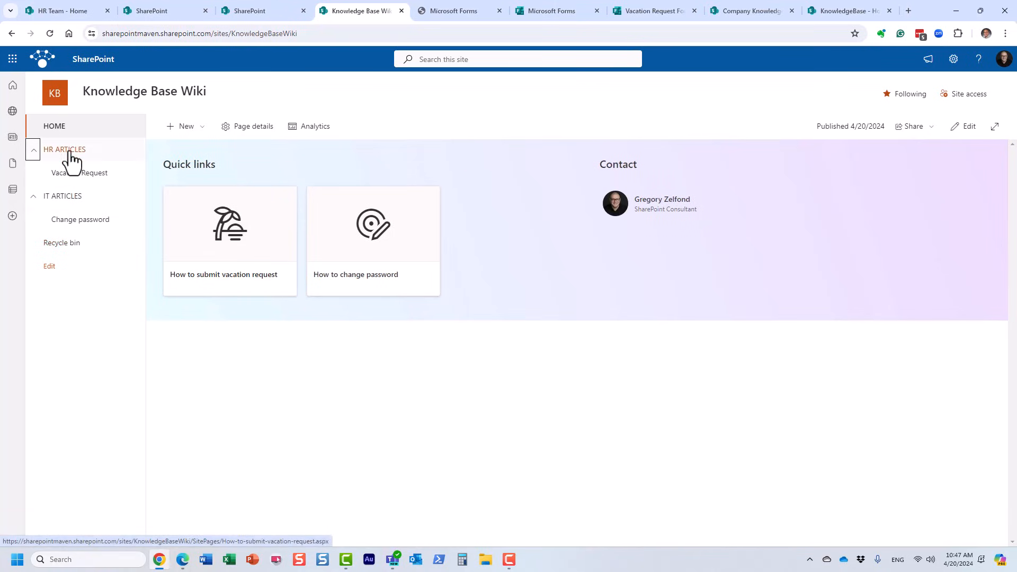
click(33, 151)
click(33, 172)
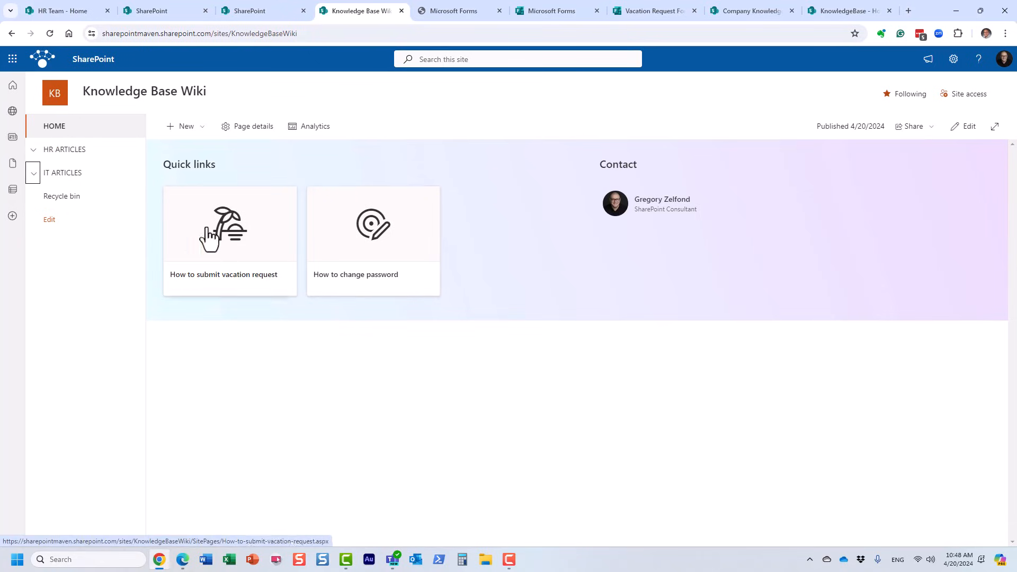
click(33, 151)
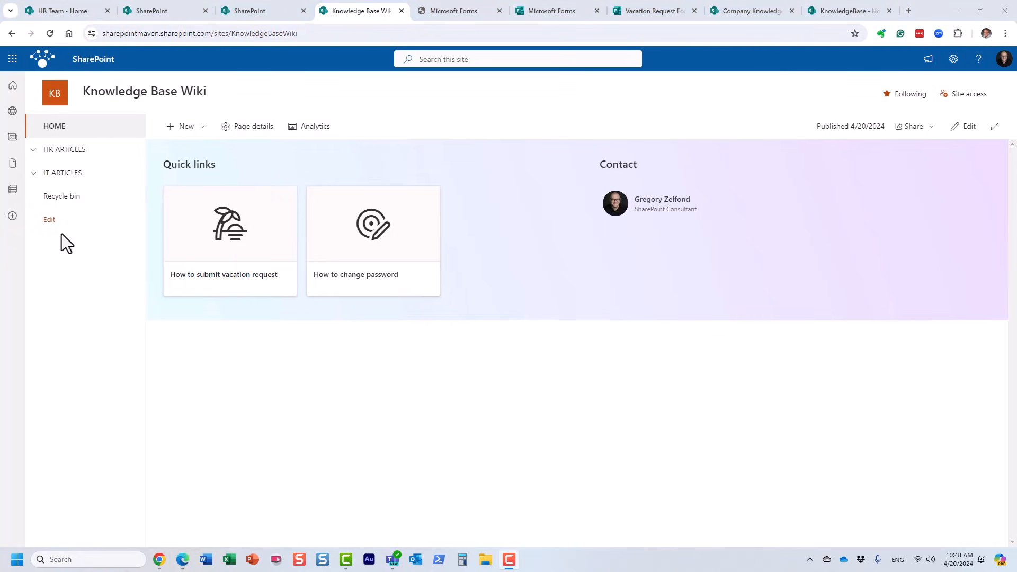
click(34, 152)
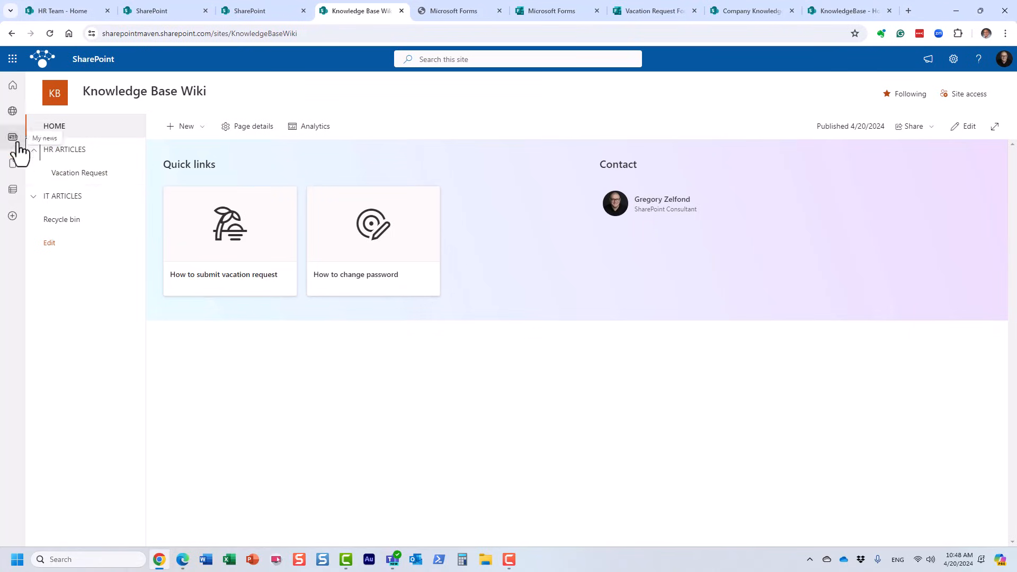
- Add a label named "Test" below Vacation Request in the site navigation's HR ARTICLES section
click(51, 244)
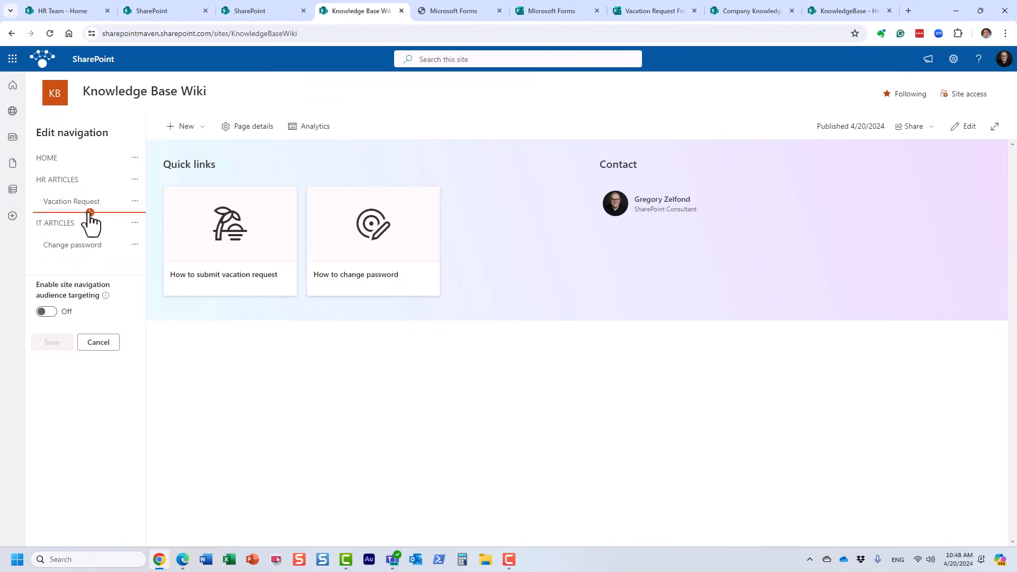
click(90, 213)
click(190, 157)
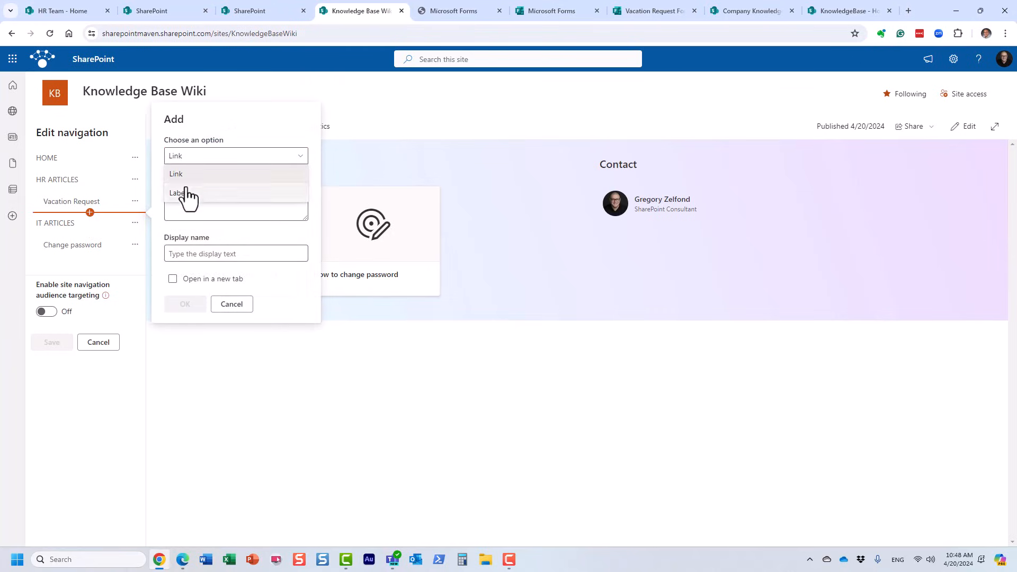
click(189, 194)
click(197, 254)
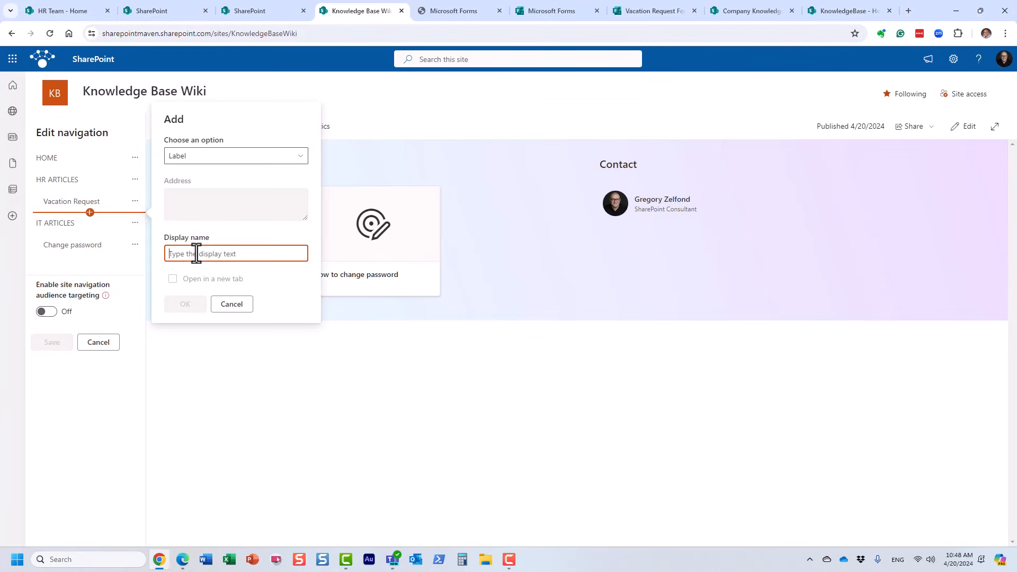
text(Test)
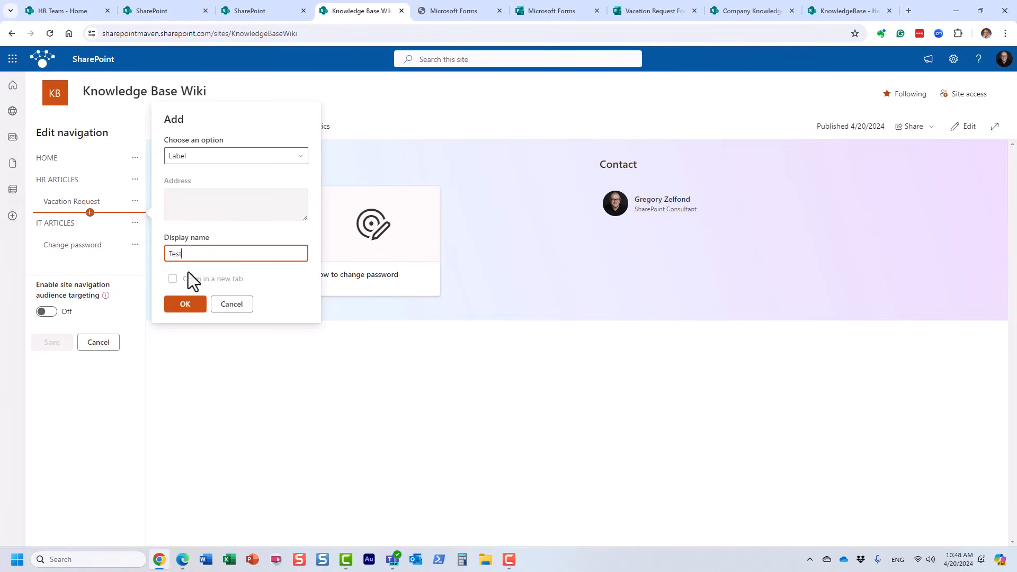
click(185, 306)
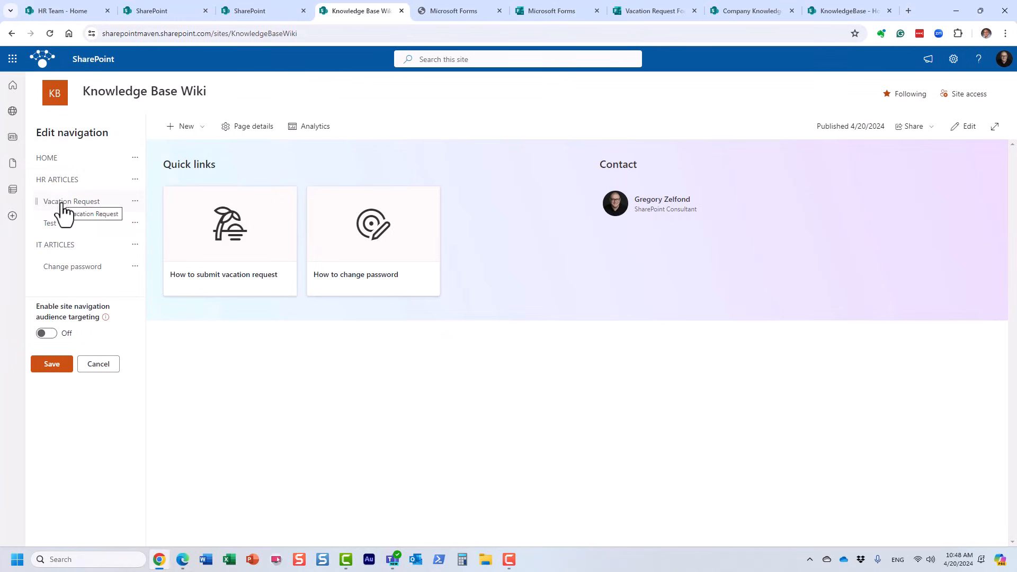
- Make the Test label a sub link of Vacation Request, save the navigation, and expand HR ARTICLES down to it
click(134, 223)
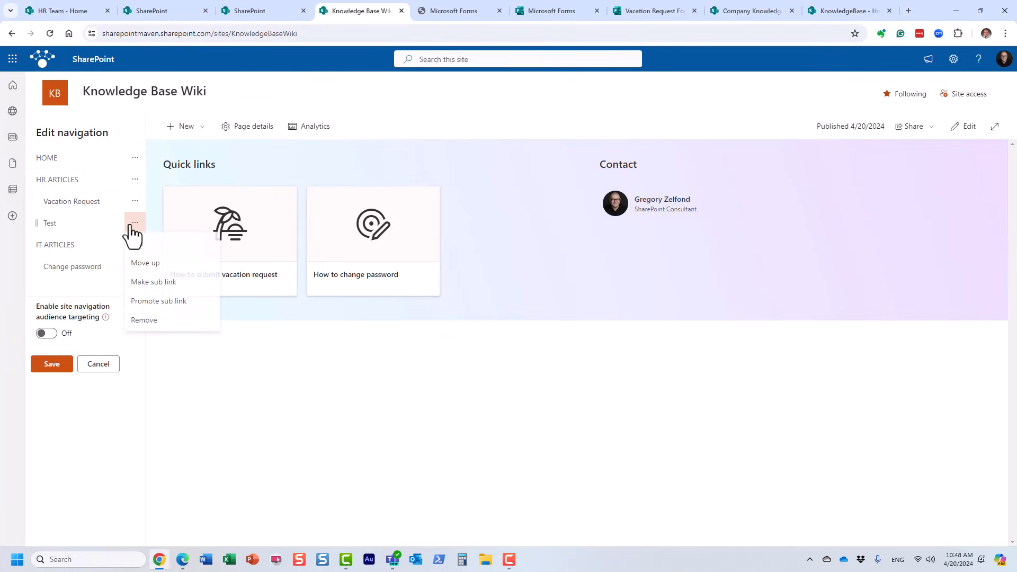
click(175, 286)
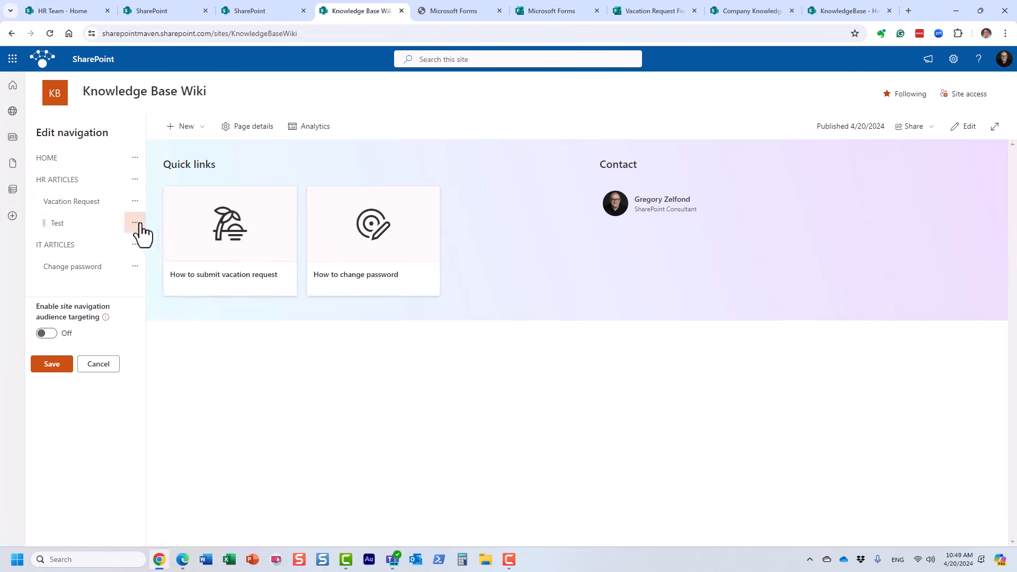
click(60, 369)
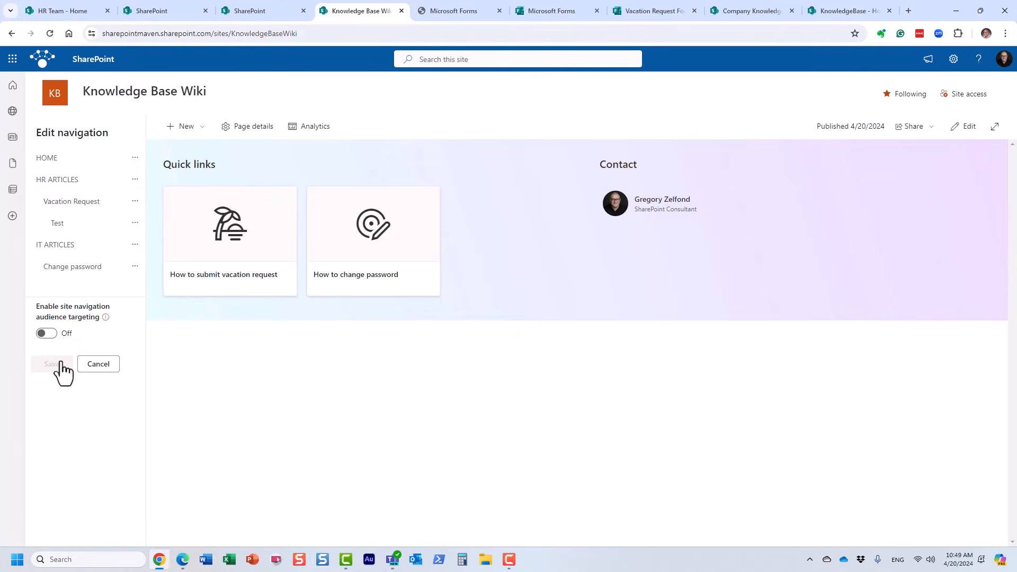
click(33, 150)
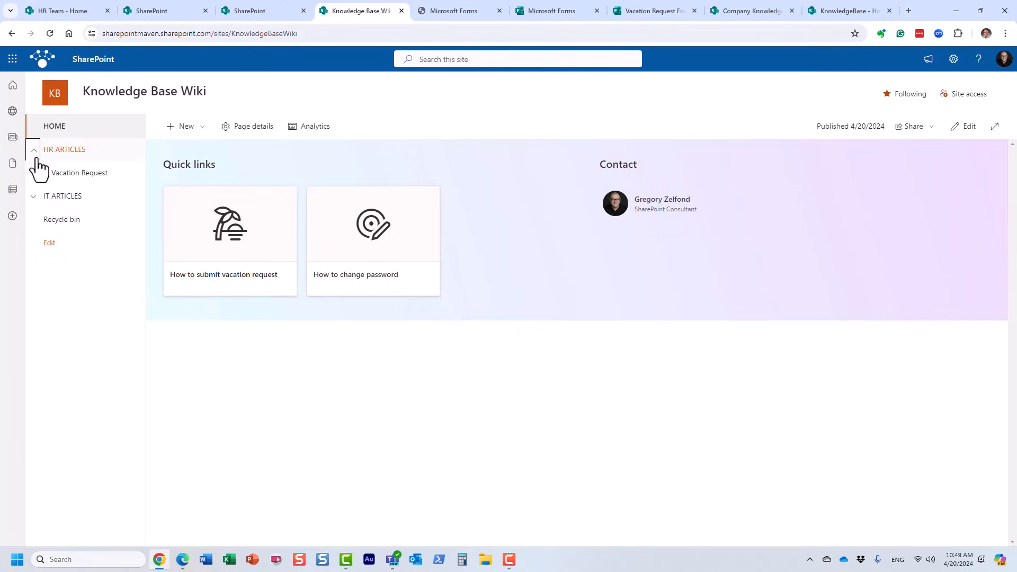
click(42, 174)
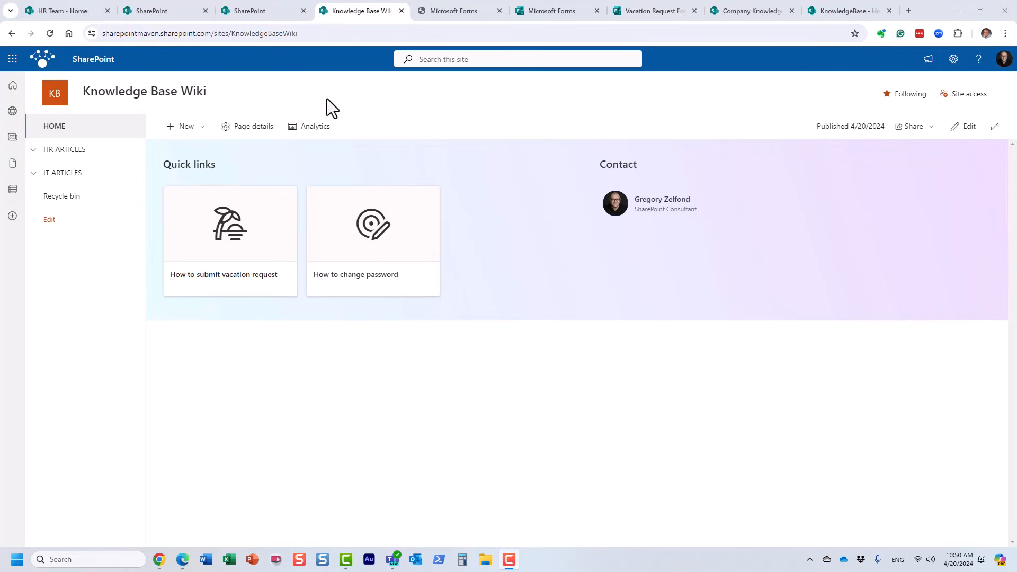
click(331, 33)
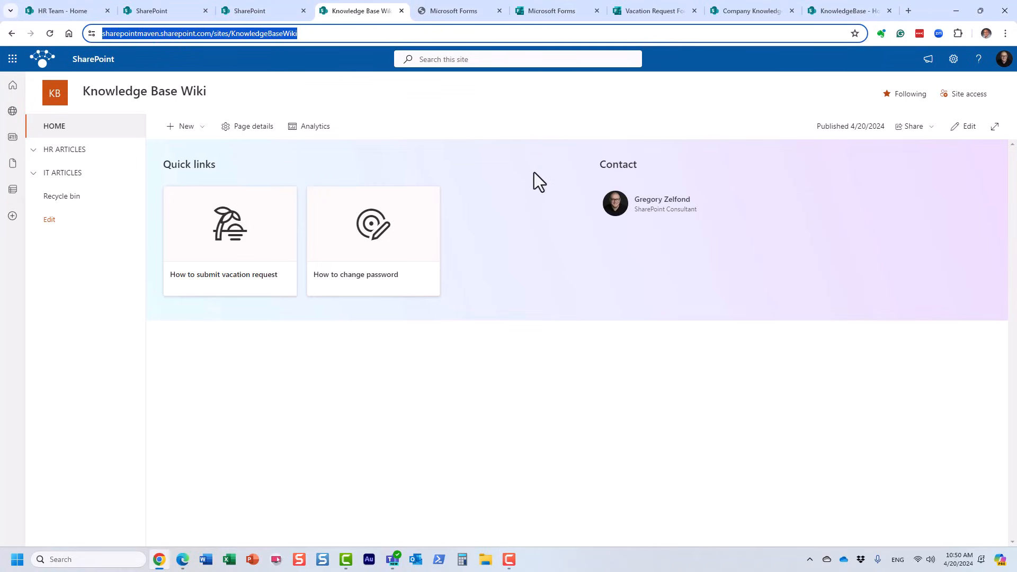
click(431, 122)
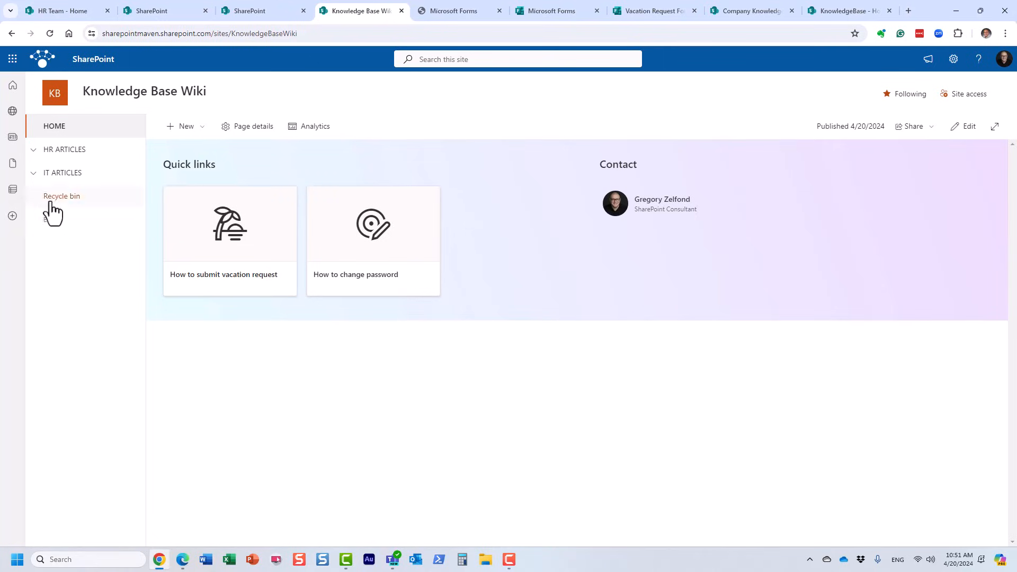
- Expand the IT ARTICLES and HR ARTICLES navigation sections, view the Vacation Request article, and return to the home page
click(33, 172)
click(34, 150)
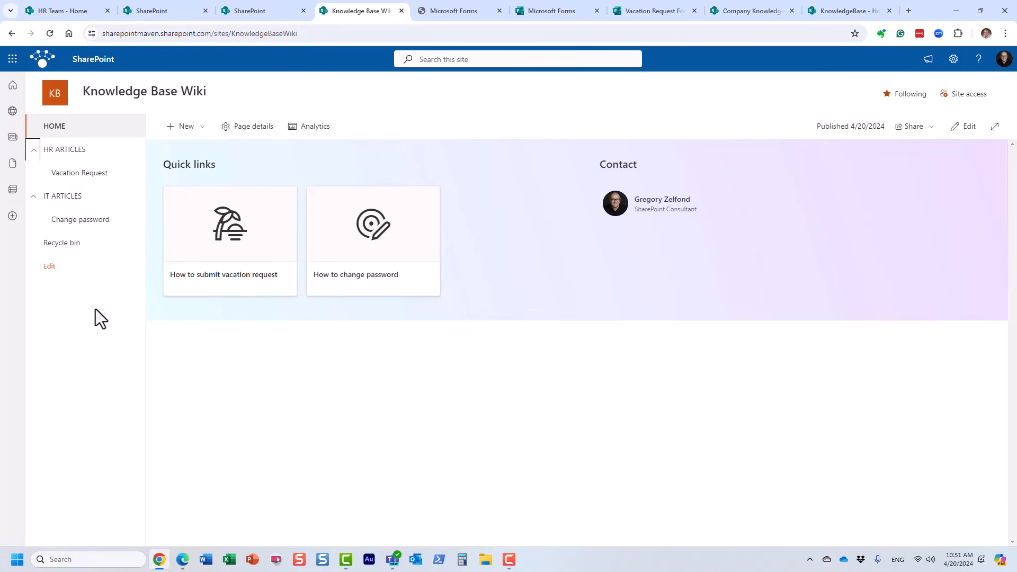
click(85, 183)
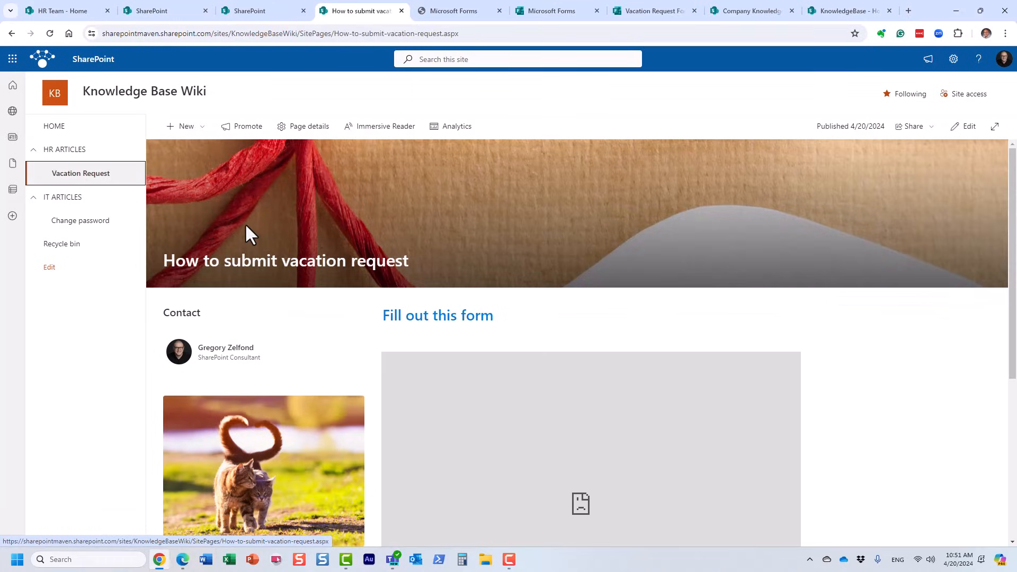
click(63, 132)
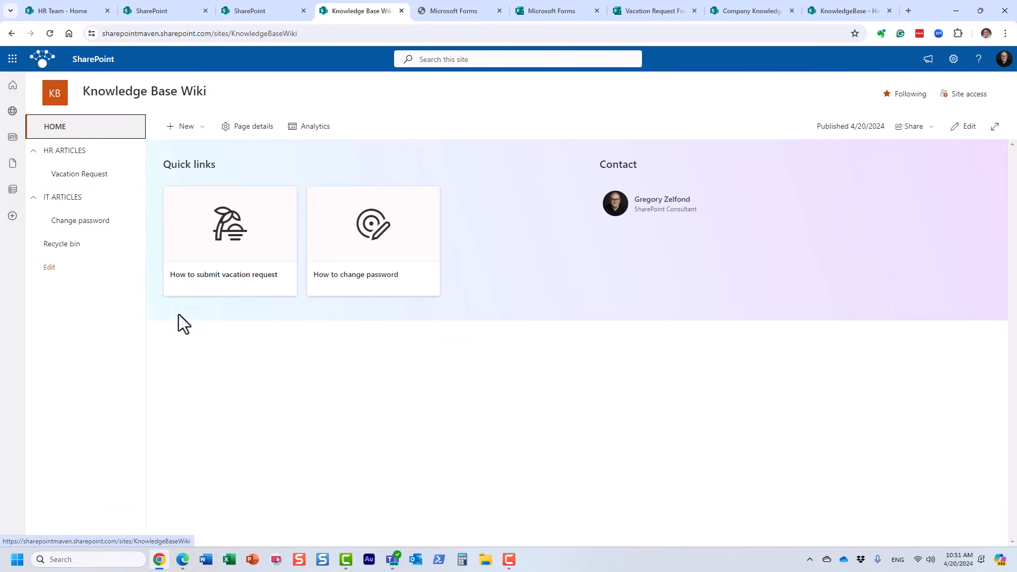
- Search the wiki site for "vacation" and open the "How to submit vacation request" article from the results
click(424, 60)
text(vacation)
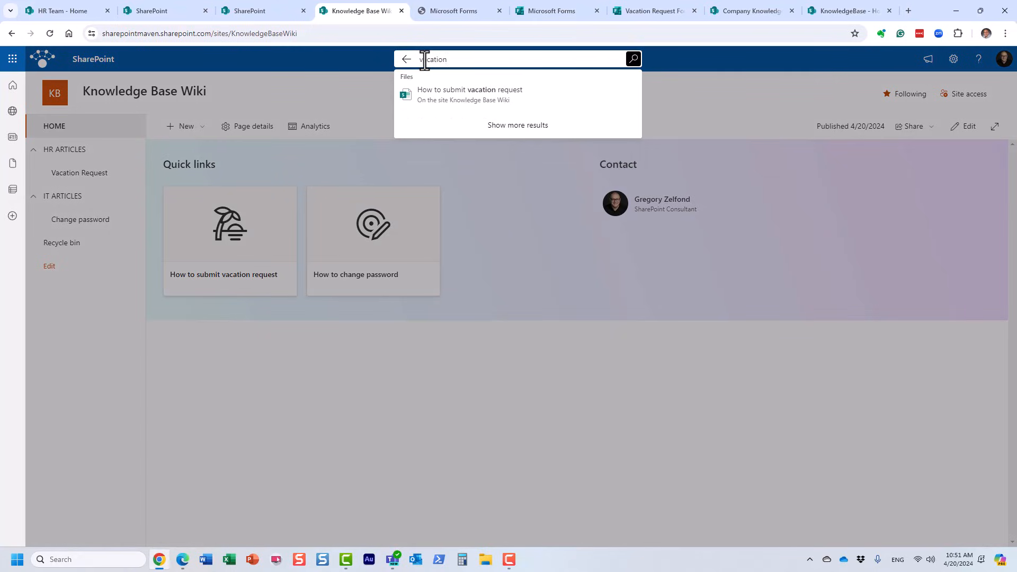
key(Return)
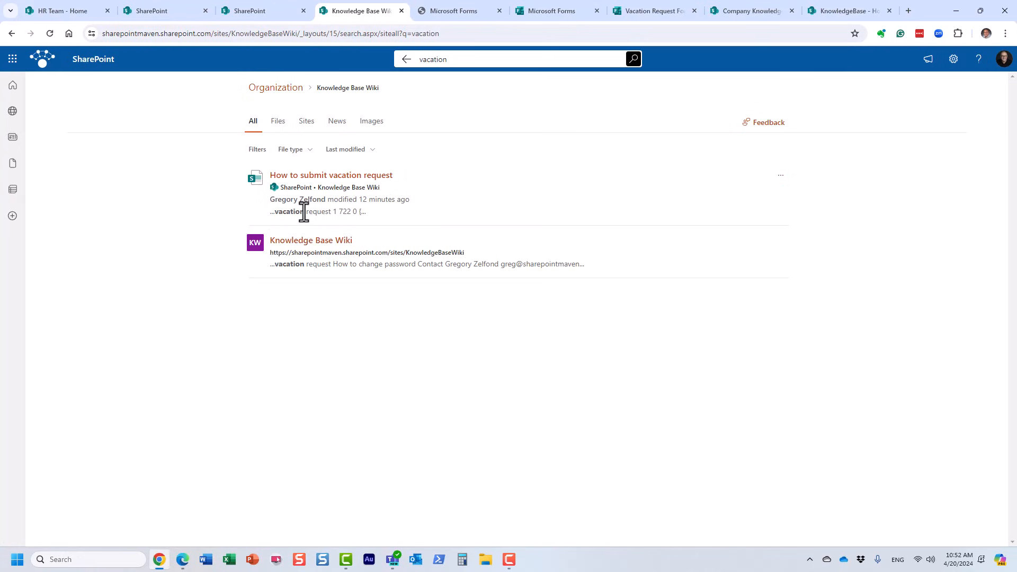
click(329, 177)
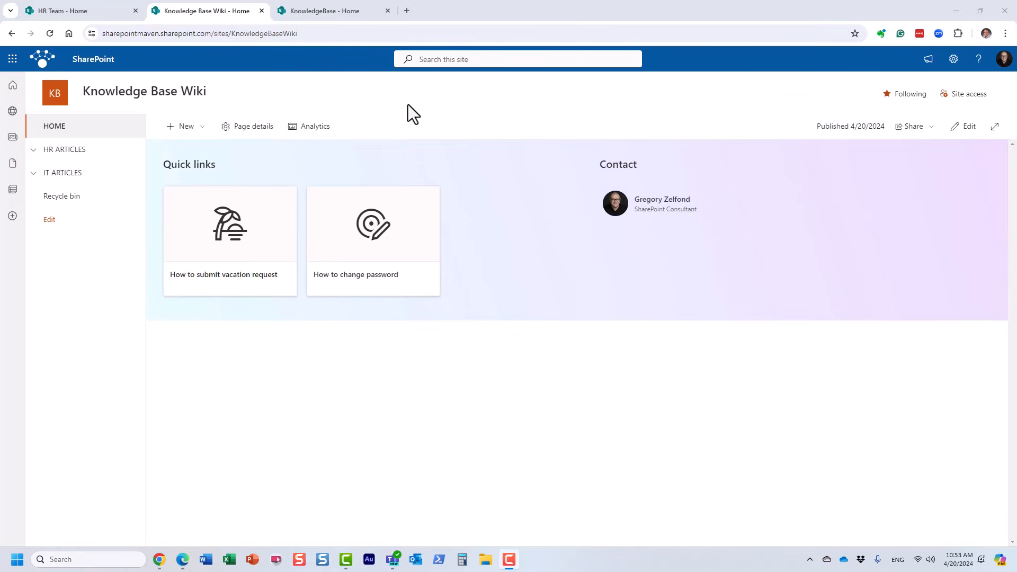
- From the HR Team site, open the Policies library and filter its documents by the owner HR
click(100, 8)
click(359, 112)
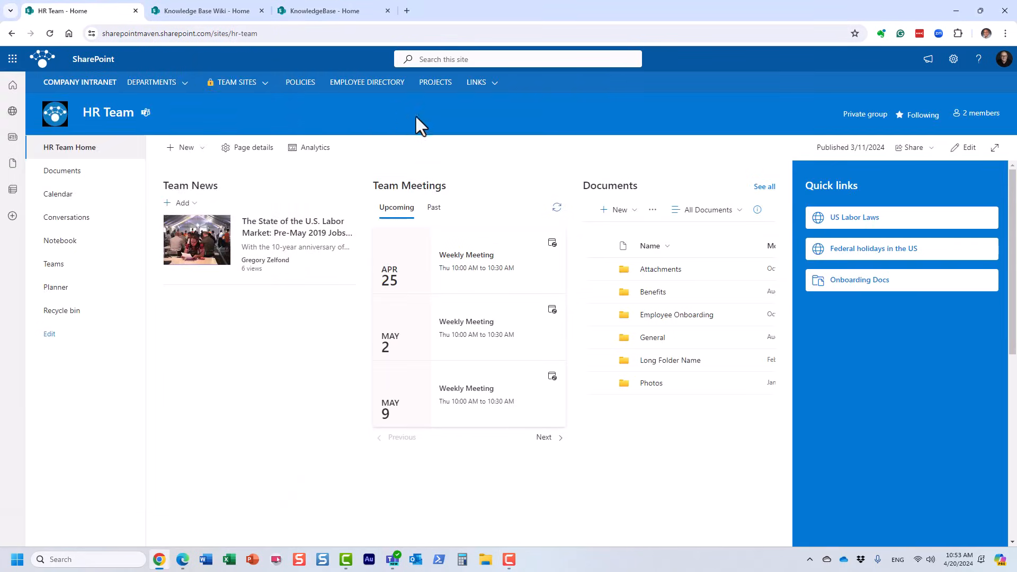
click(305, 87)
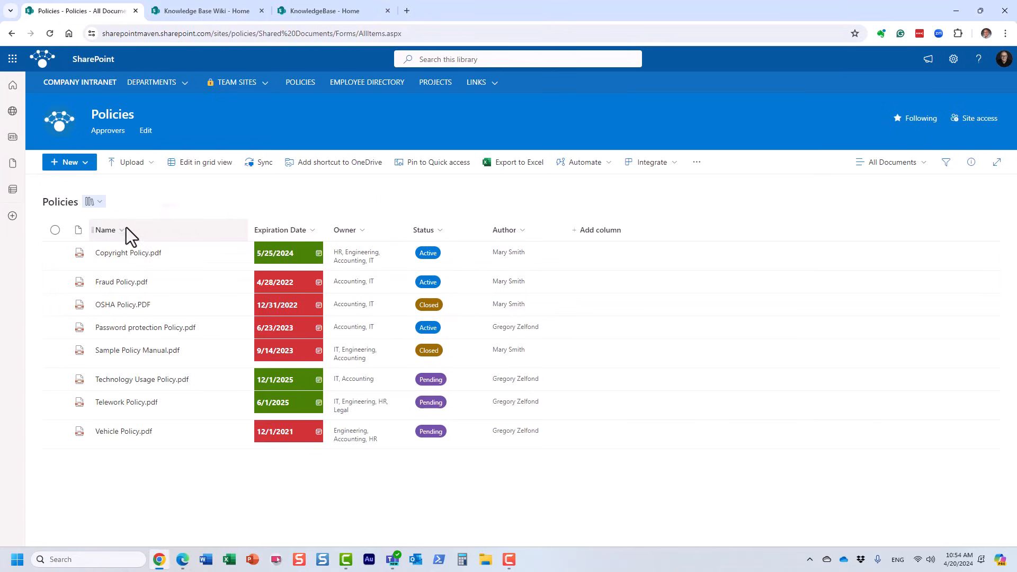
click(947, 163)
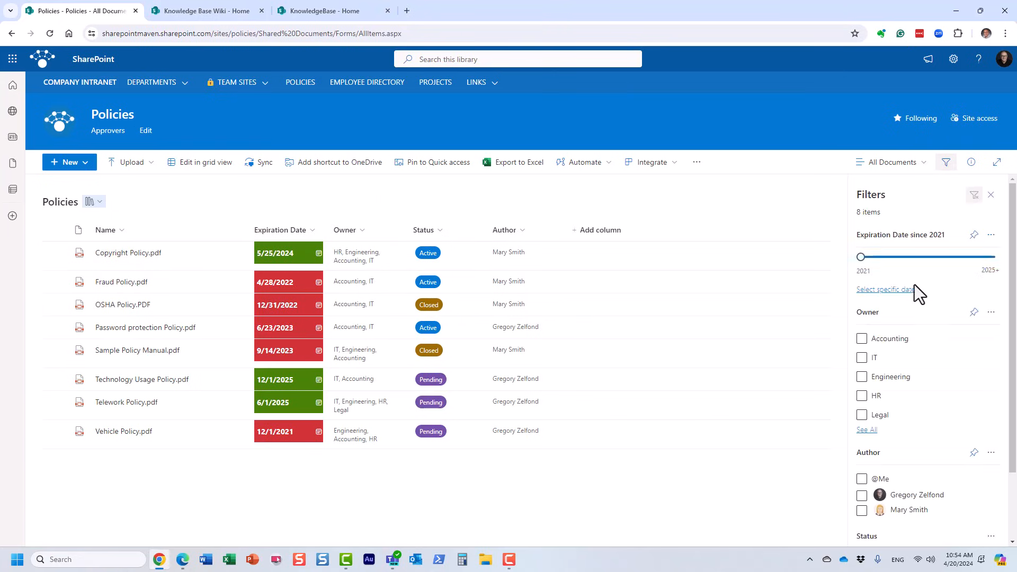
click(862, 396)
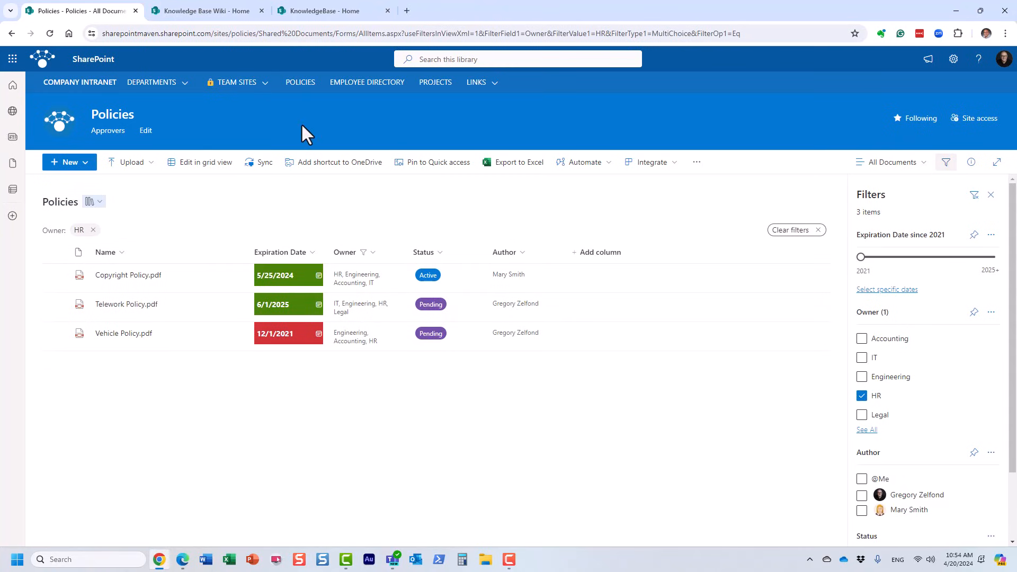
- Open the Site Pages library from the Knowledge Base Wiki's site contents and hide its filters pane
click(210, 11)
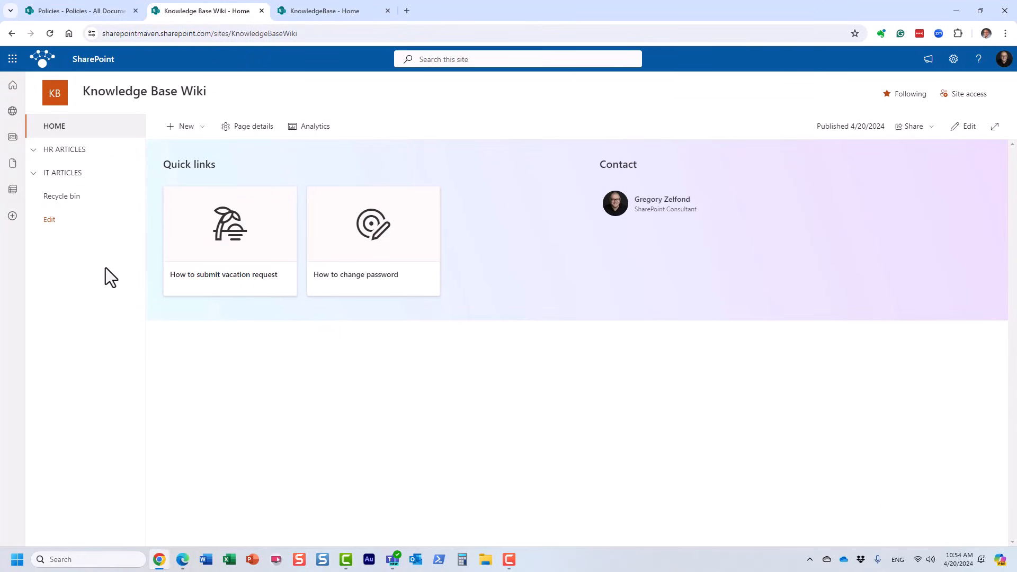
click(953, 60)
click(879, 158)
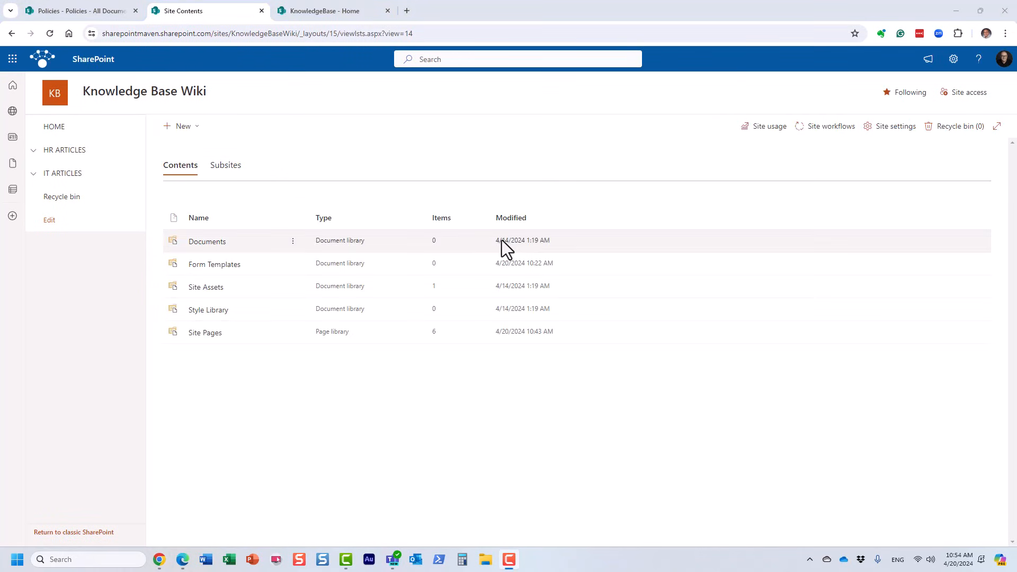
click(209, 334)
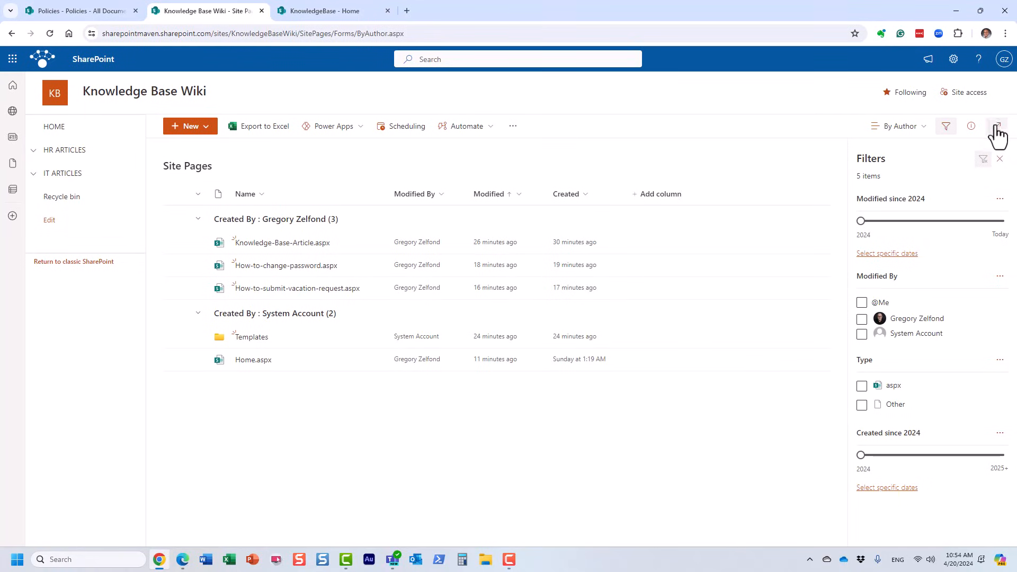
click(946, 128)
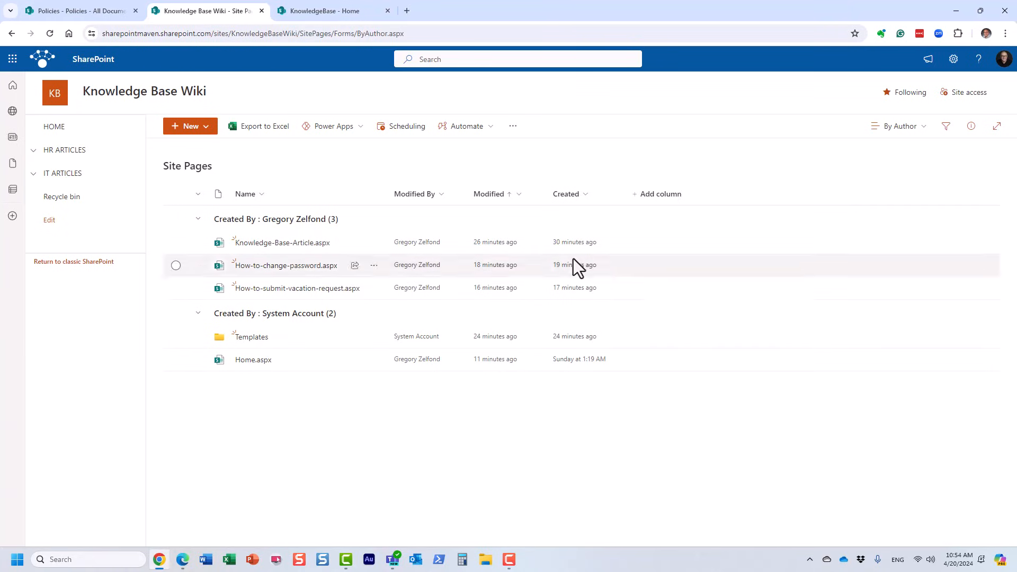
- Check the available column types without adding a column, and switch the Site Pages library to the All Pages view
click(650, 198)
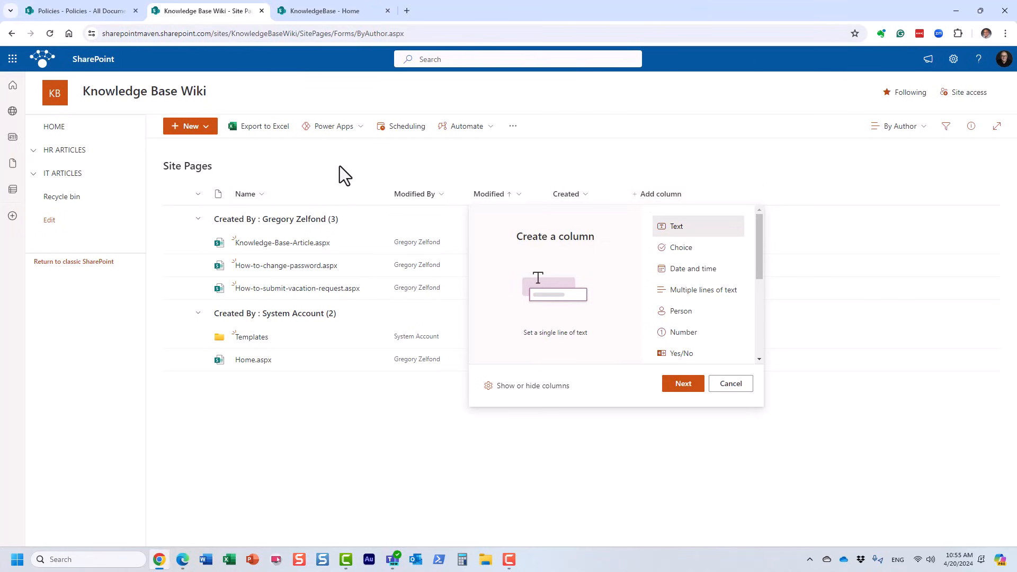
click(731, 386)
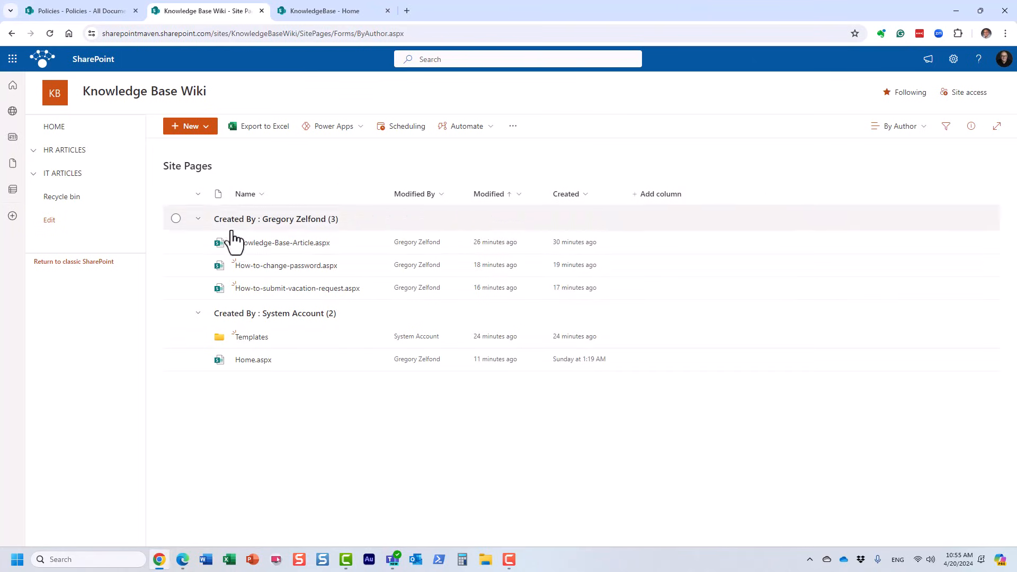
click(901, 127)
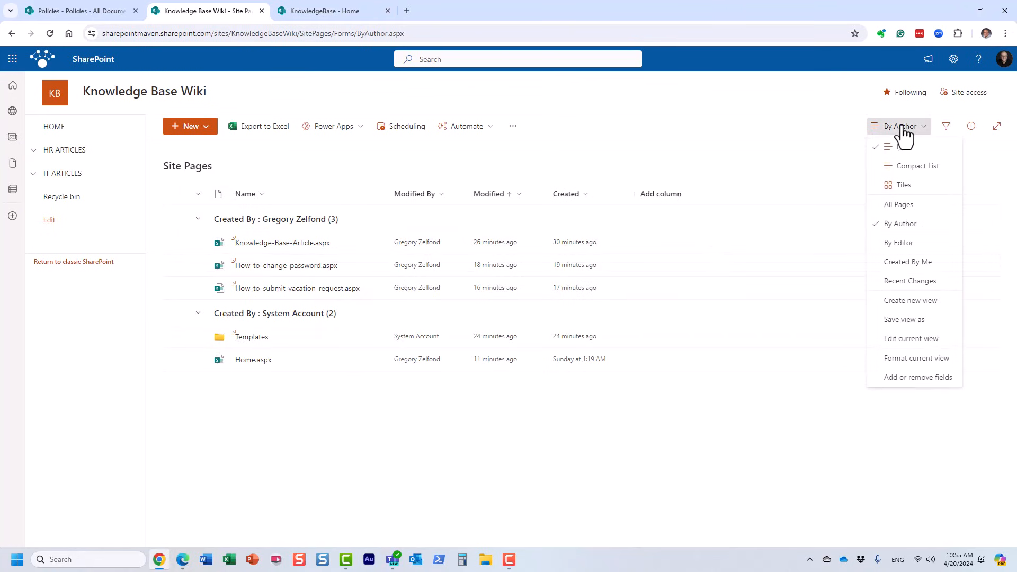
click(906, 207)
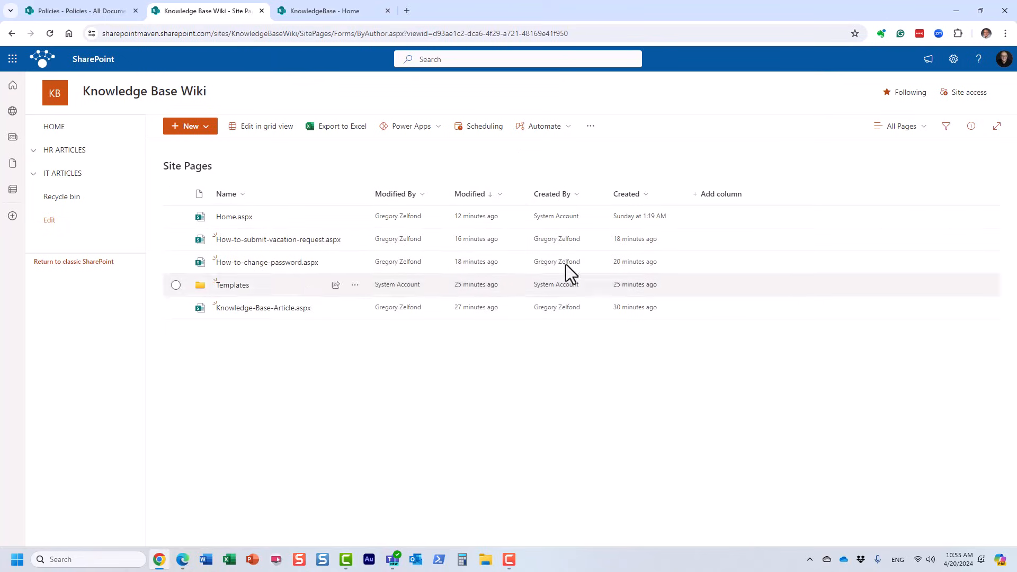
- Hide the Created By and Created columns in the All Pages view of Site Pages
click(575, 194)
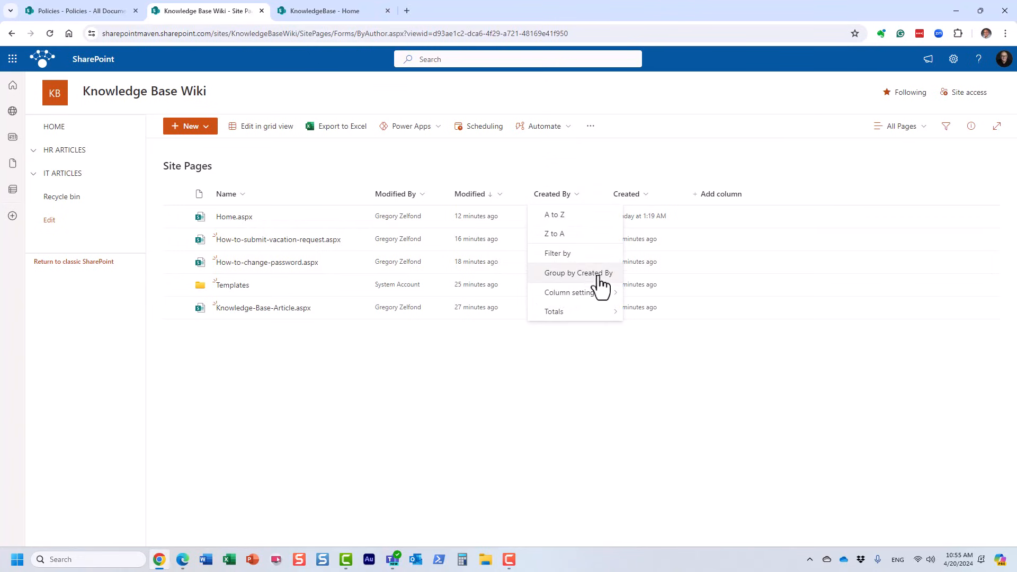
mouse_move(599, 294)
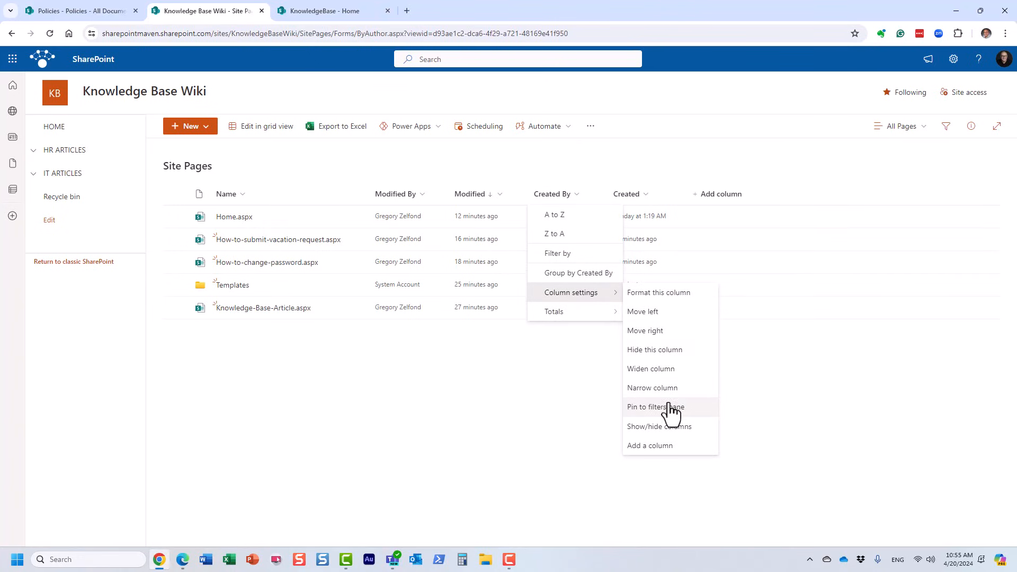
click(689, 369)
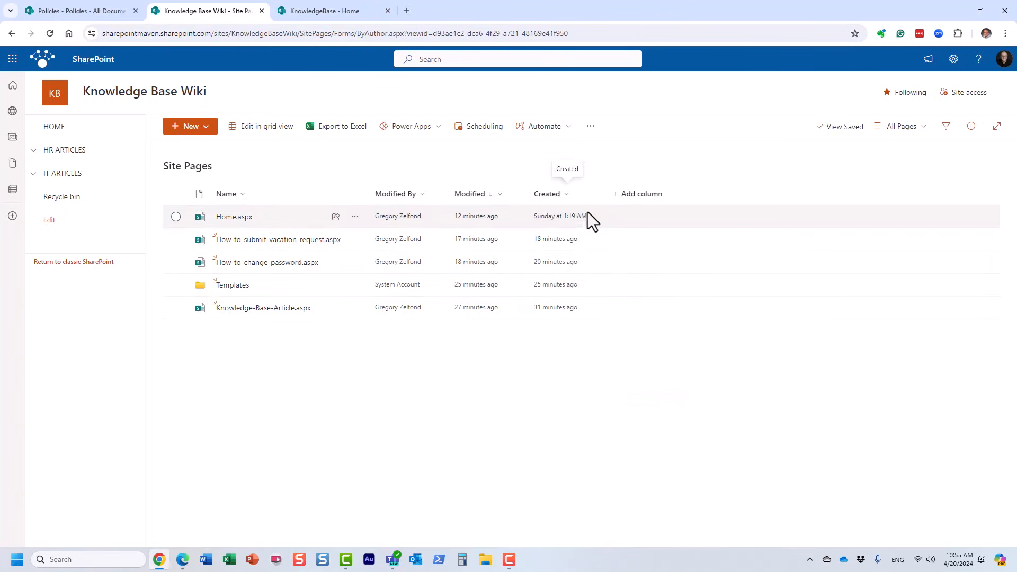
click(556, 193)
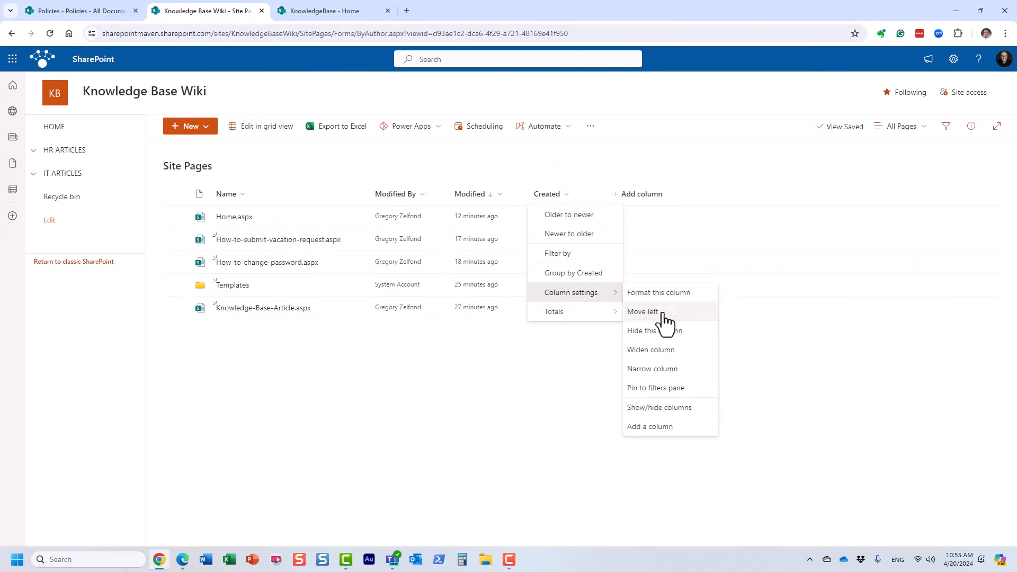
click(667, 344)
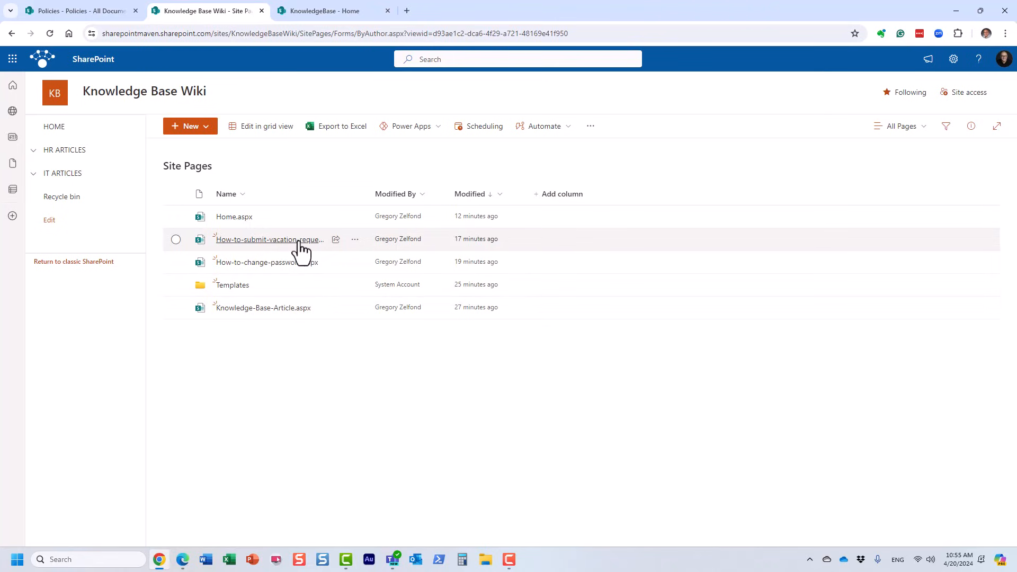
- Start a Choice column named Category in Site Pages with the choices HR and IT, removing the third default choice
mouse_move(285, 247)
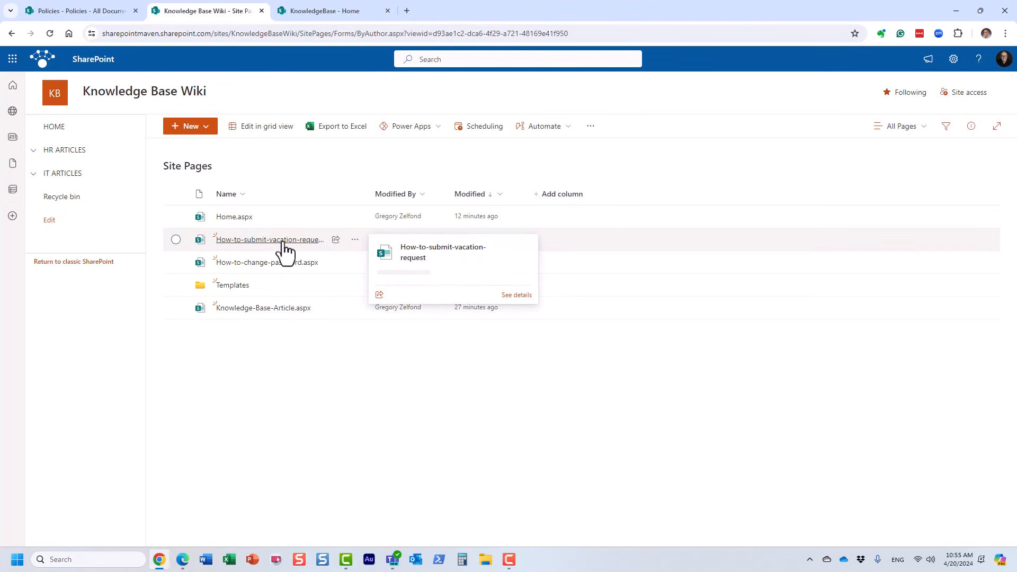
click(560, 197)
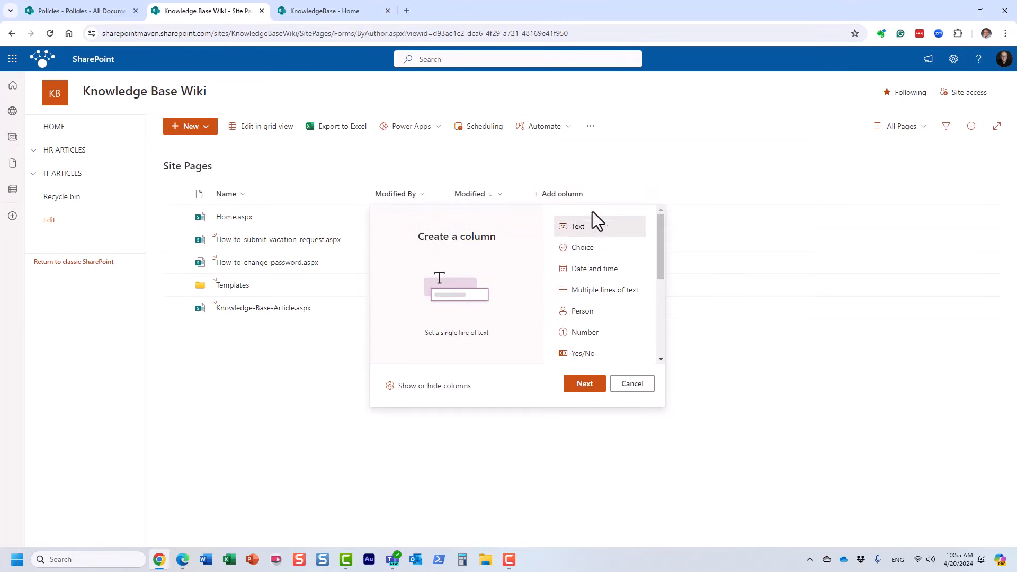
click(587, 248)
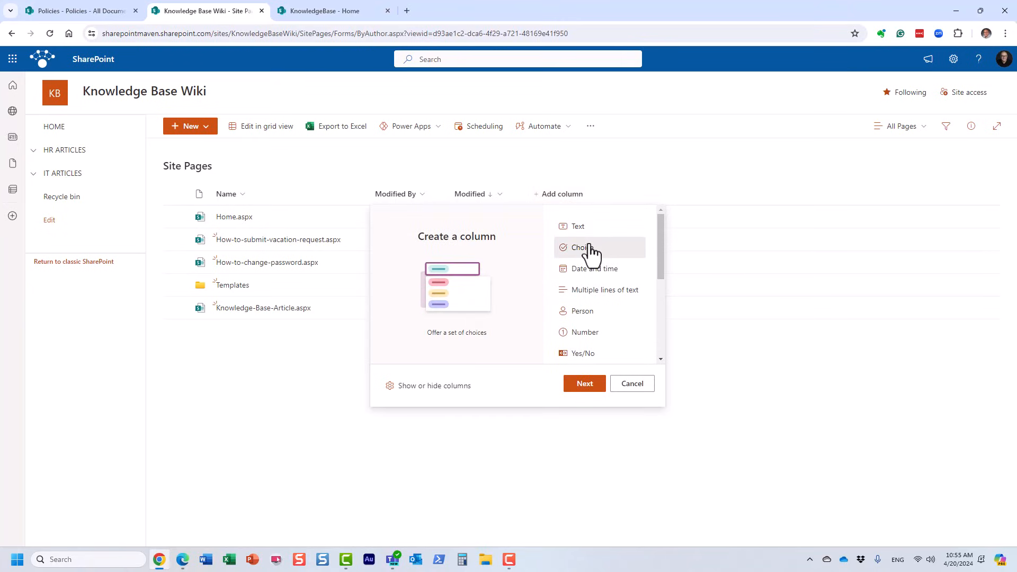
click(586, 384)
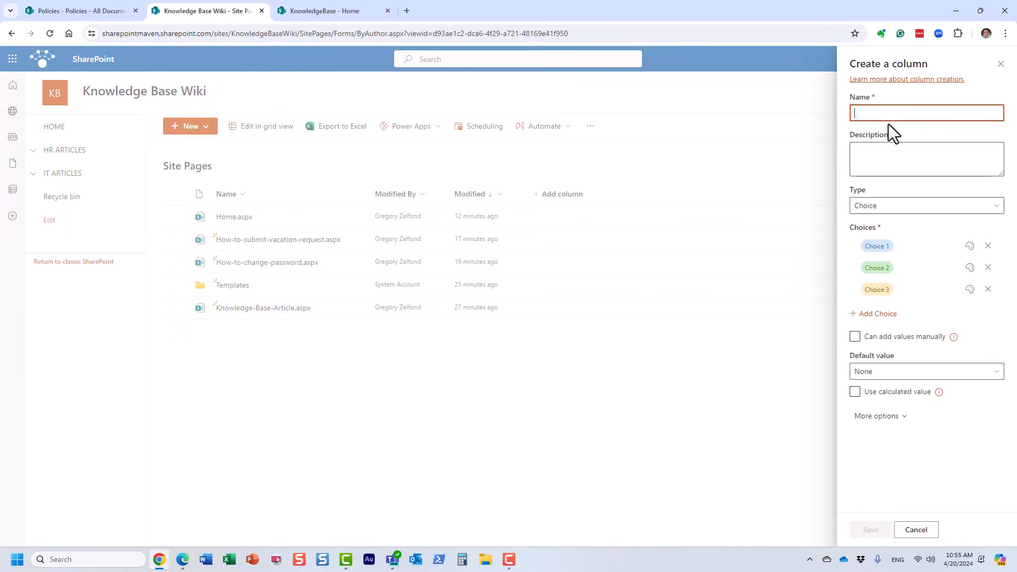
text(Category)
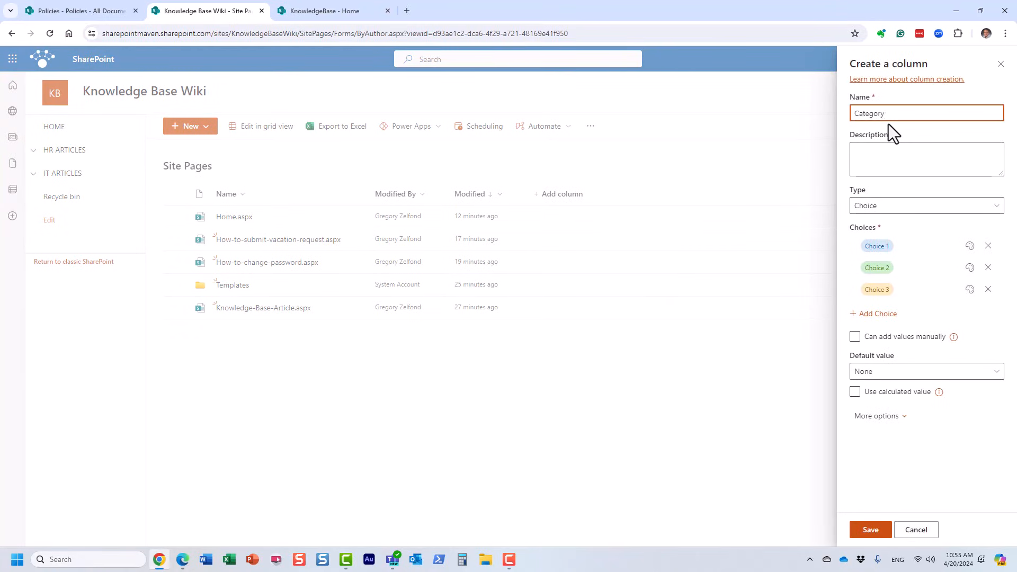
click(885, 247)
text(HR)
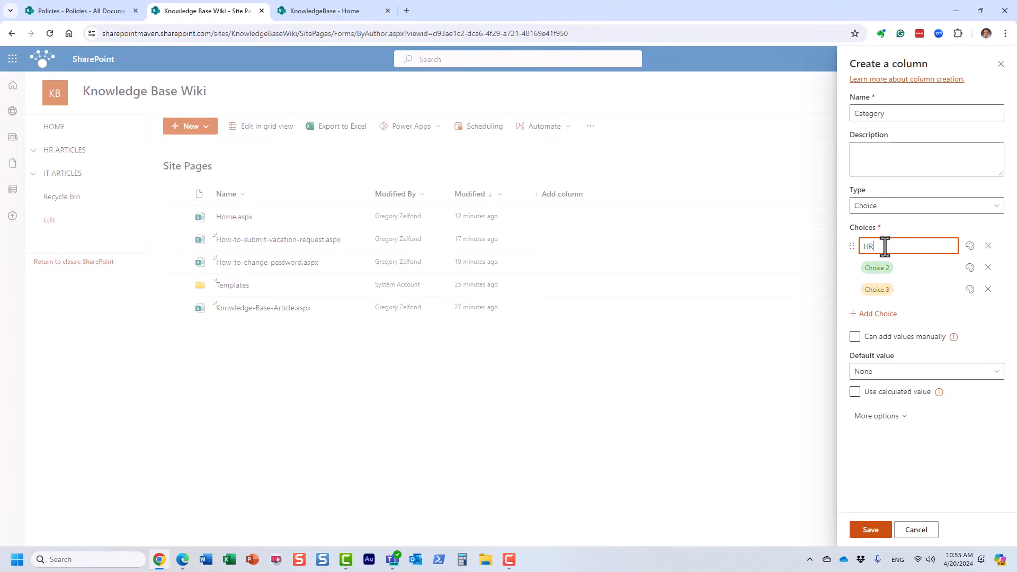
click(886, 268)
text(IT)
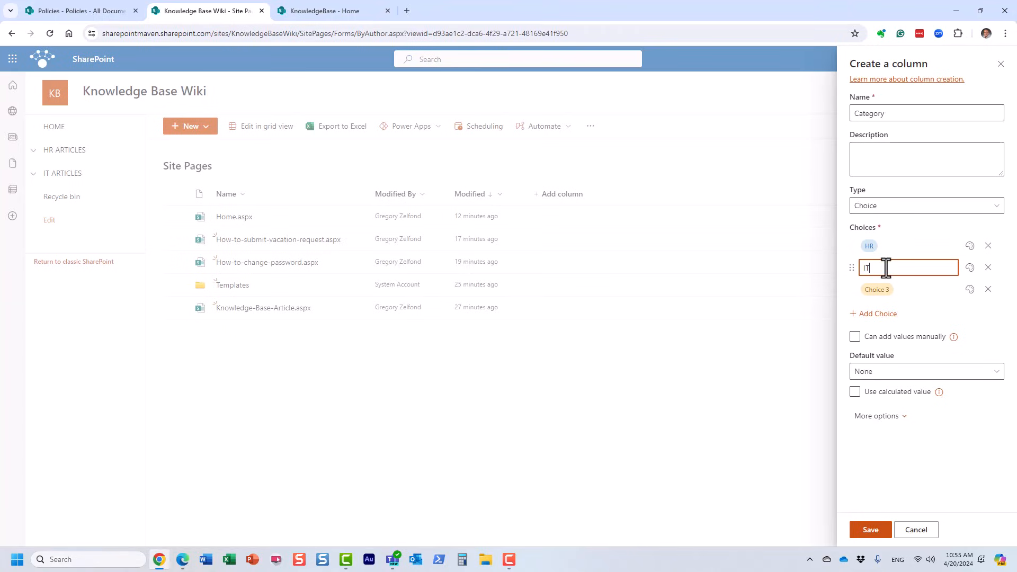
click(989, 289)
- Give the HR choice a red fill and the IT choice a blue fill
click(969, 246)
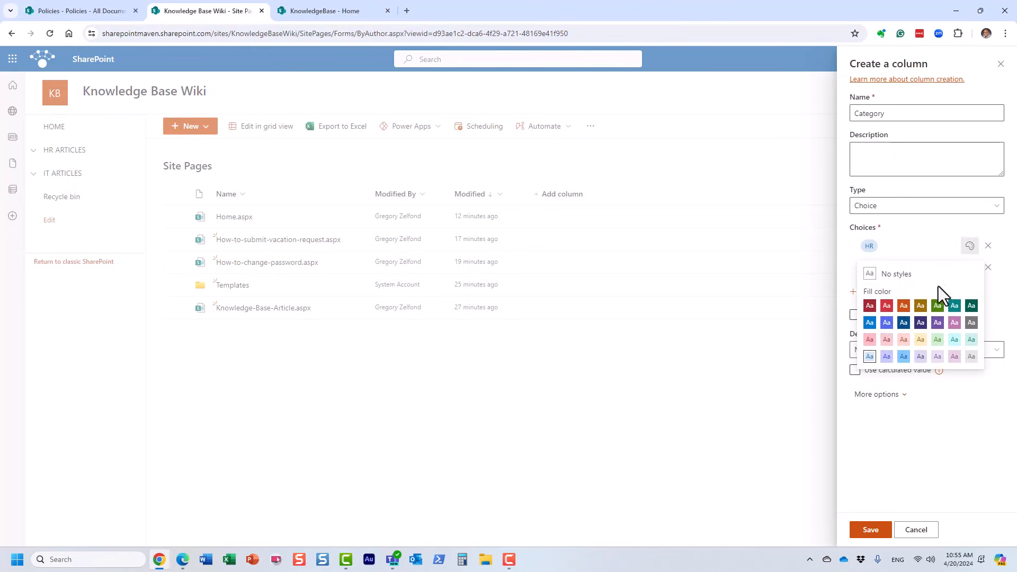
click(885, 306)
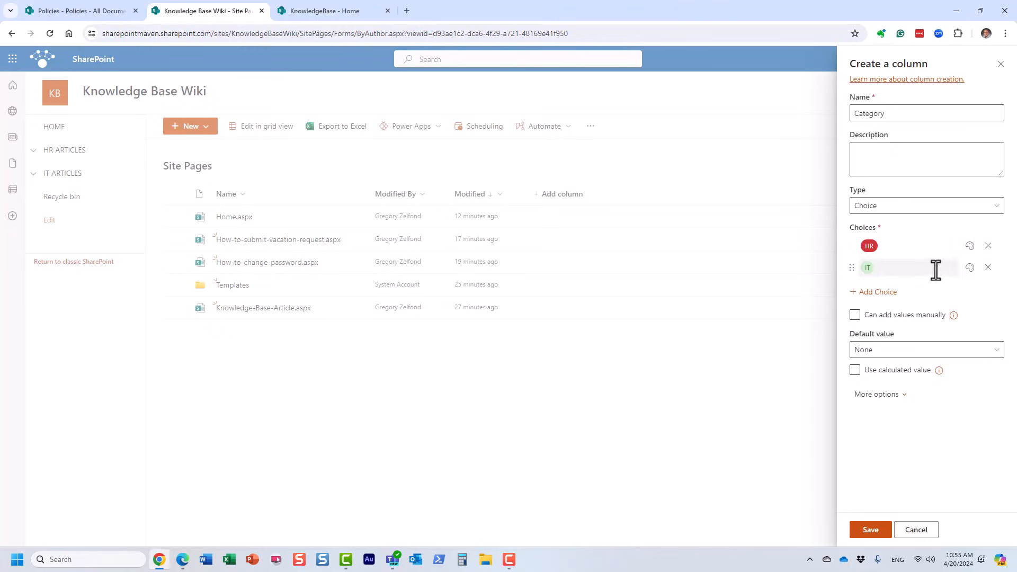
click(970, 268)
click(876, 346)
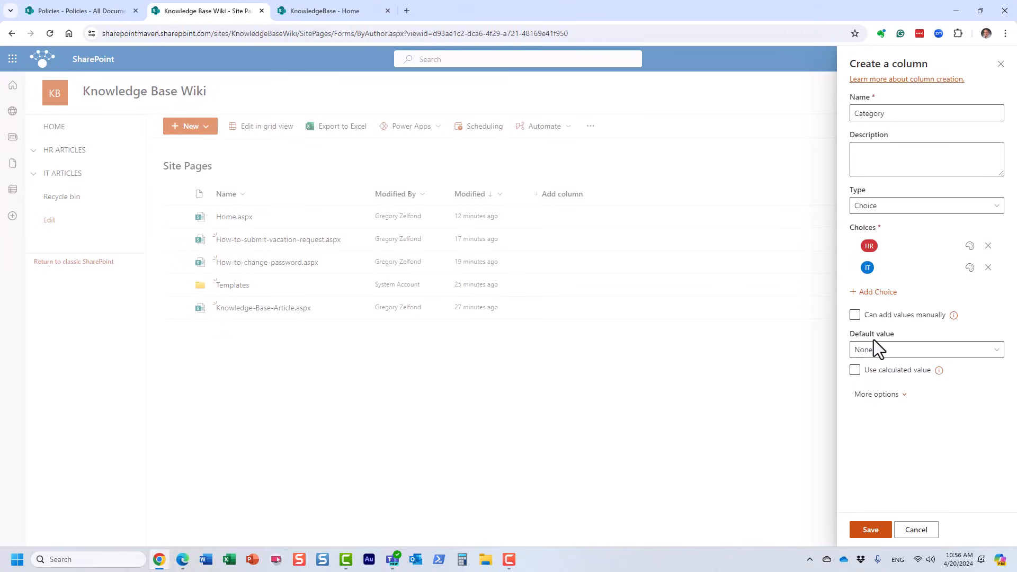
- Add a third choice named Legal to the Category column and give it a blue-violet fill
click(883, 292)
click(890, 290)
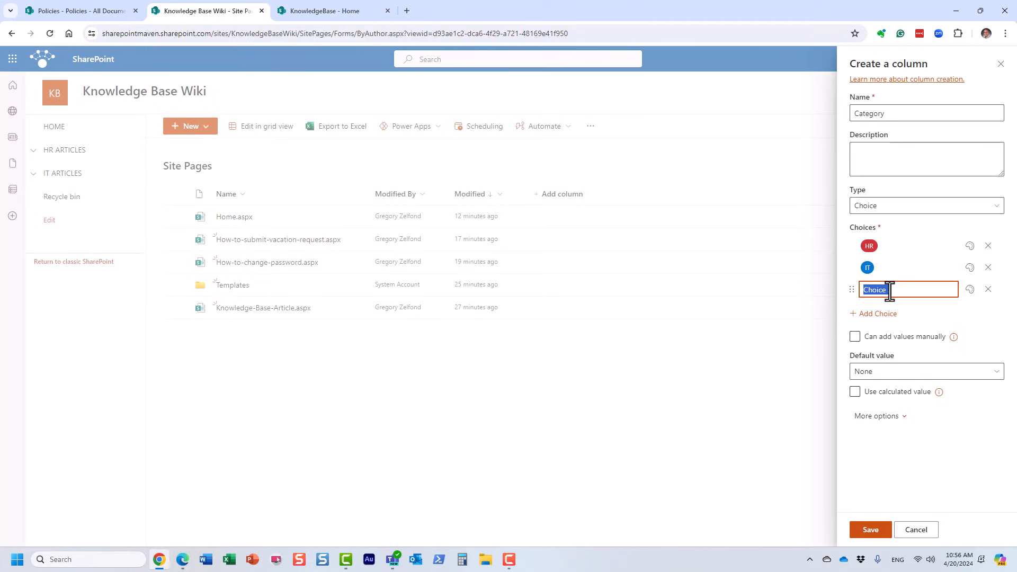
text(Legal)
click(970, 290)
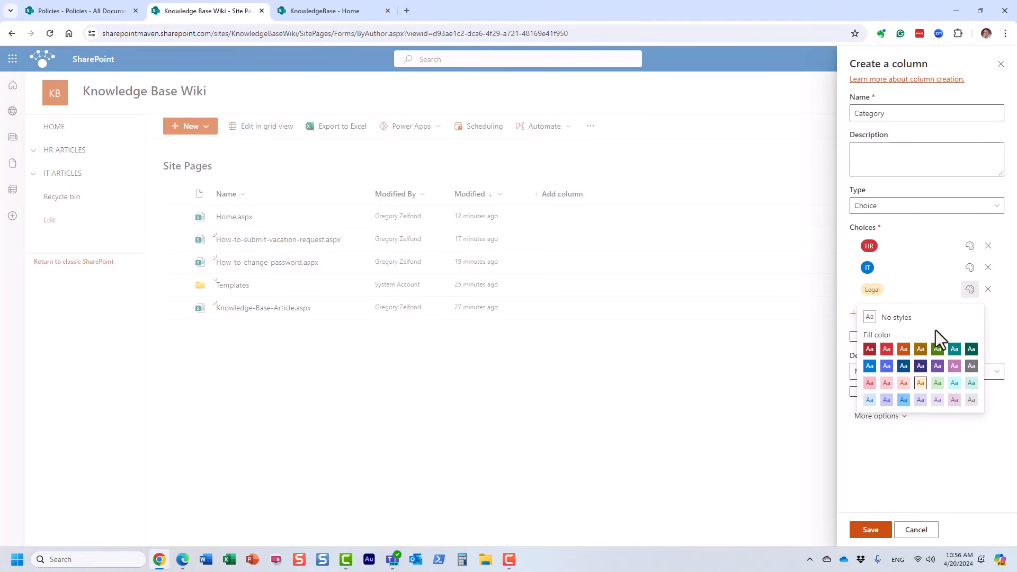
click(888, 368)
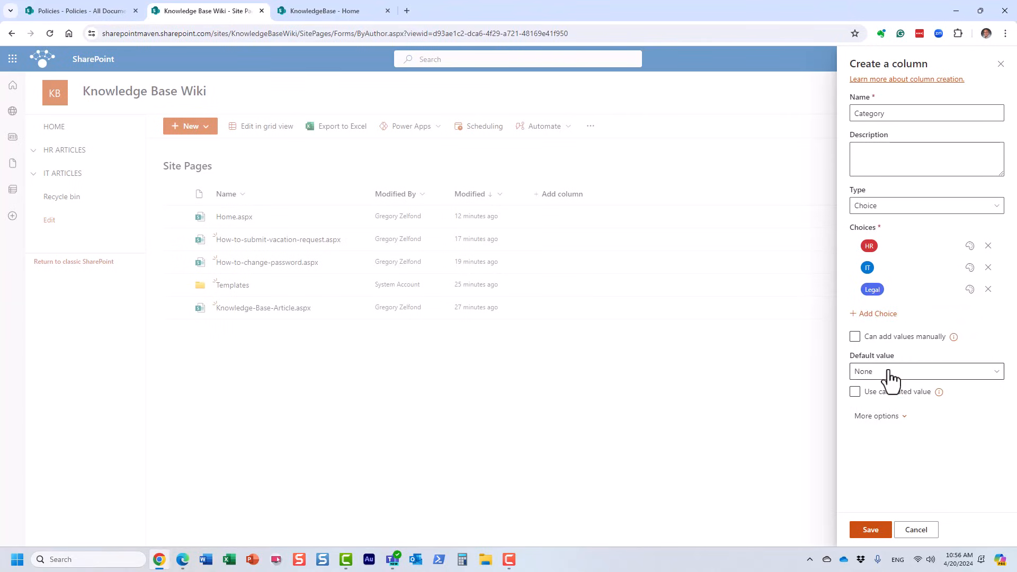
- Save the Category column and move it directly after the Name column
click(871, 530)
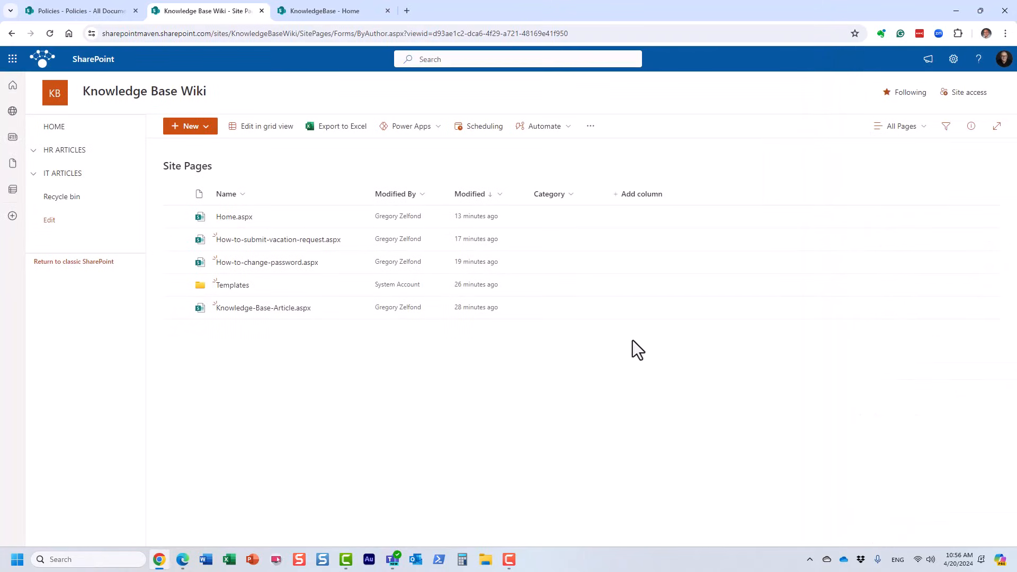
drag(548, 195, 393, 197)
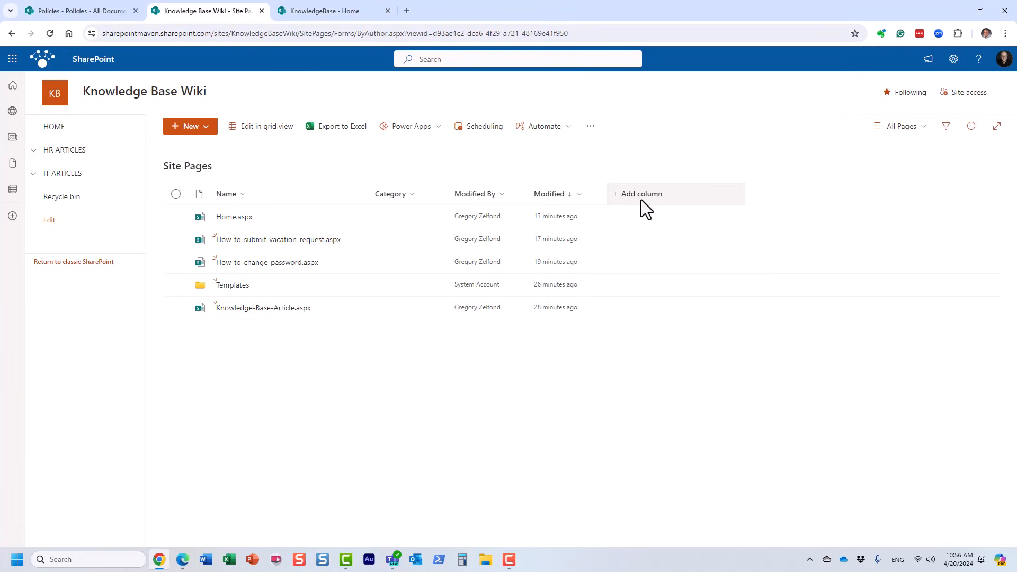
- Create a Person column named Author with profile photos shown, and place it directly after the Category column
click(641, 199)
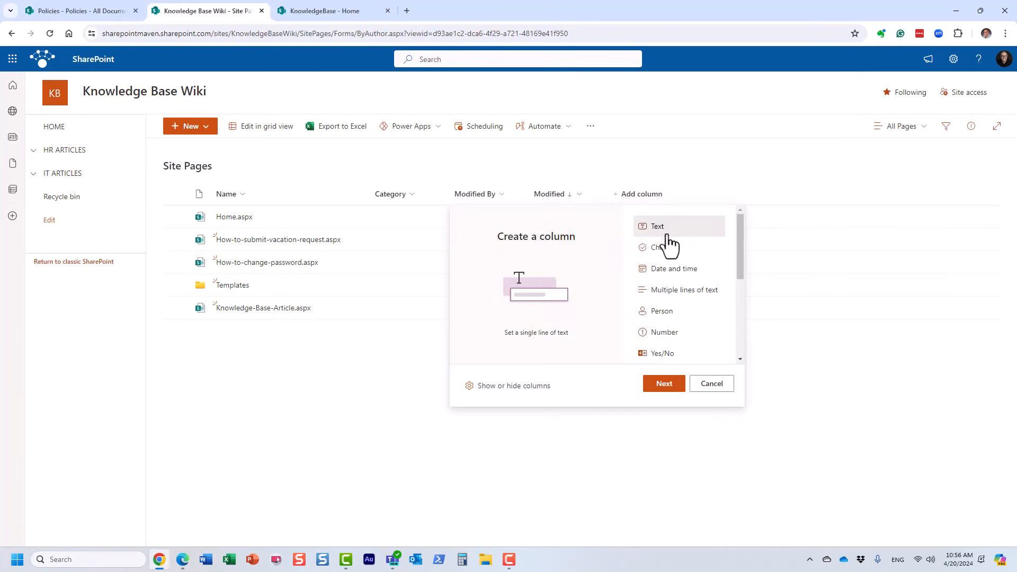
click(669, 313)
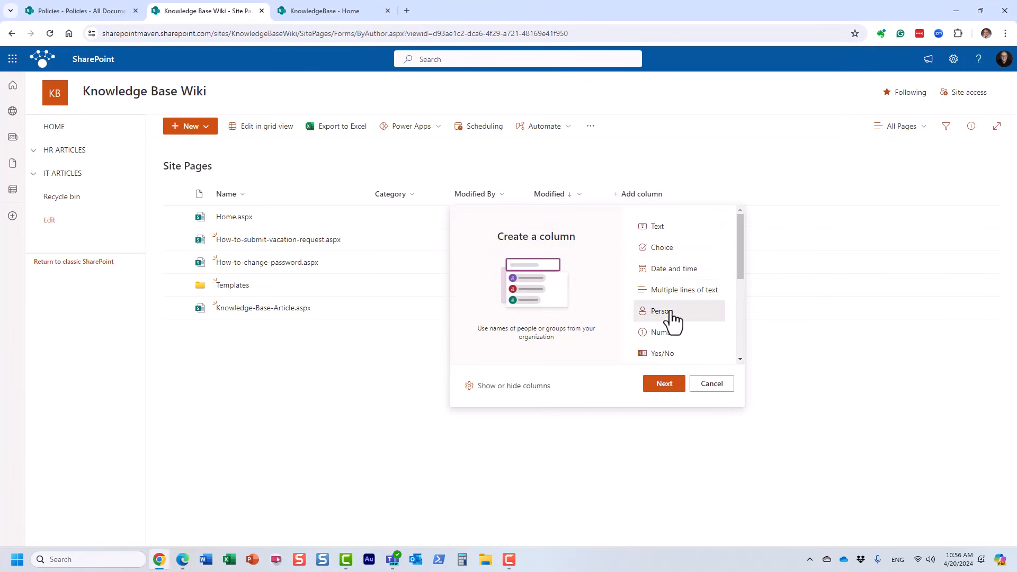
click(668, 386)
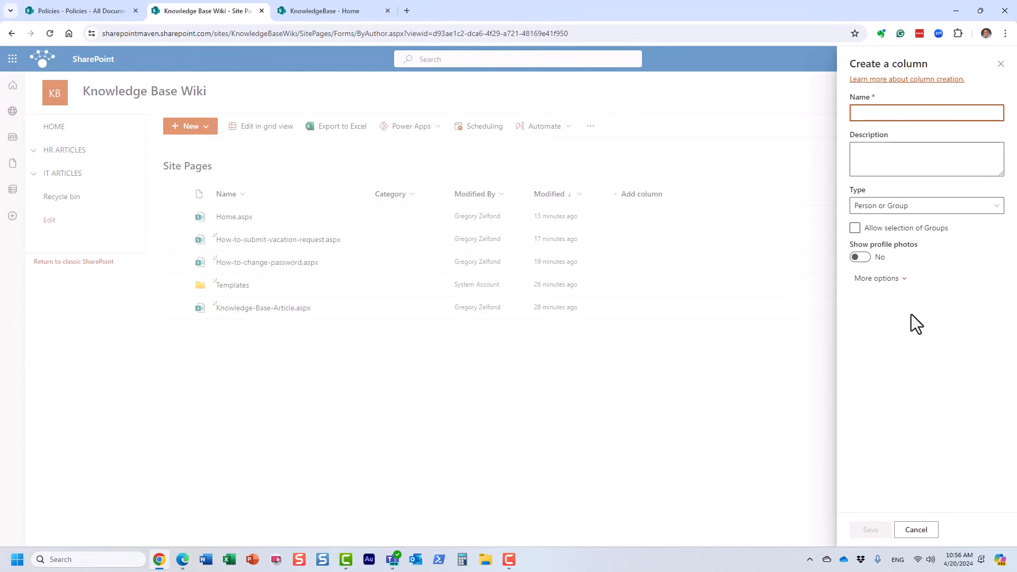
text(Author)
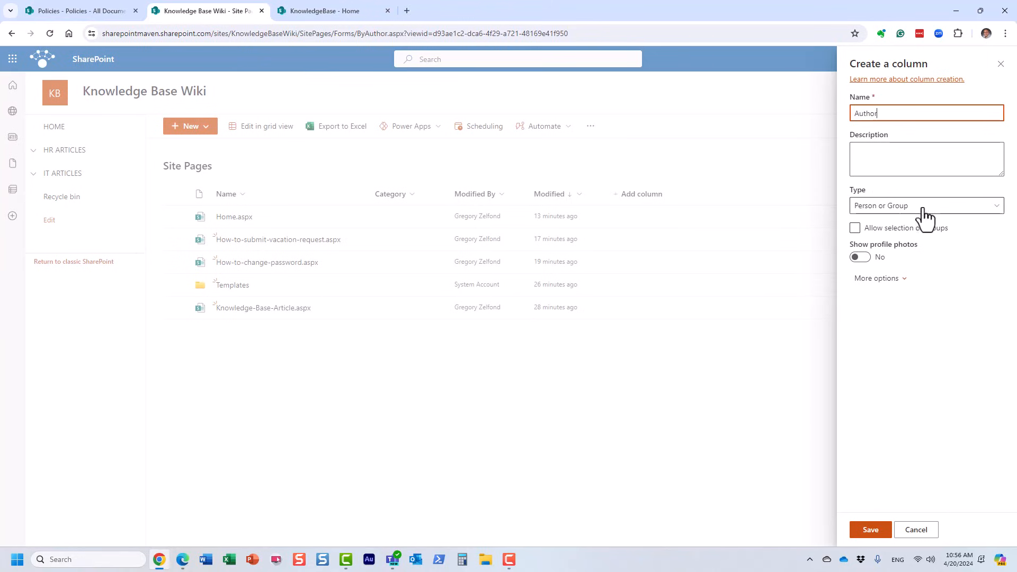
click(903, 229)
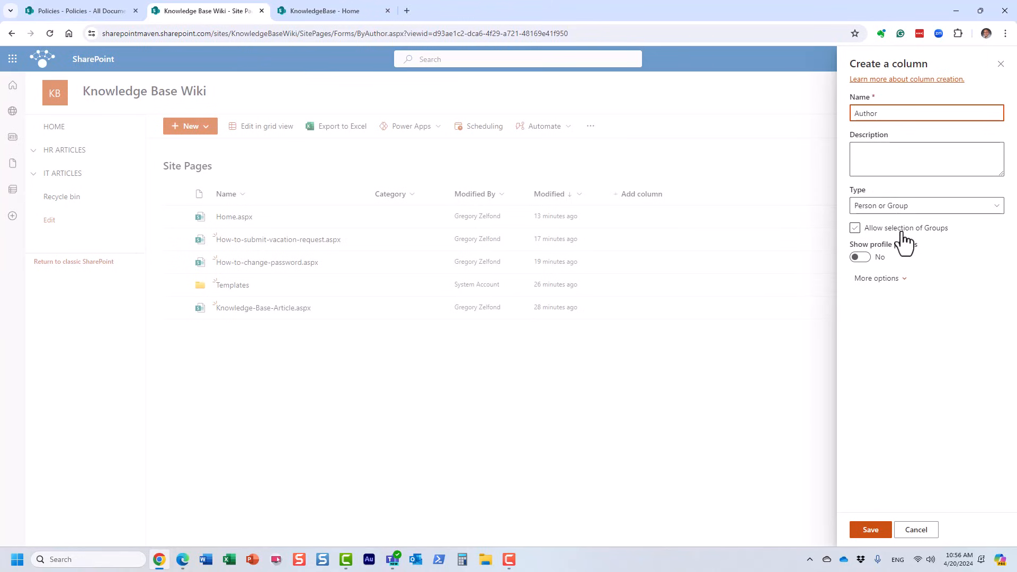
click(866, 261)
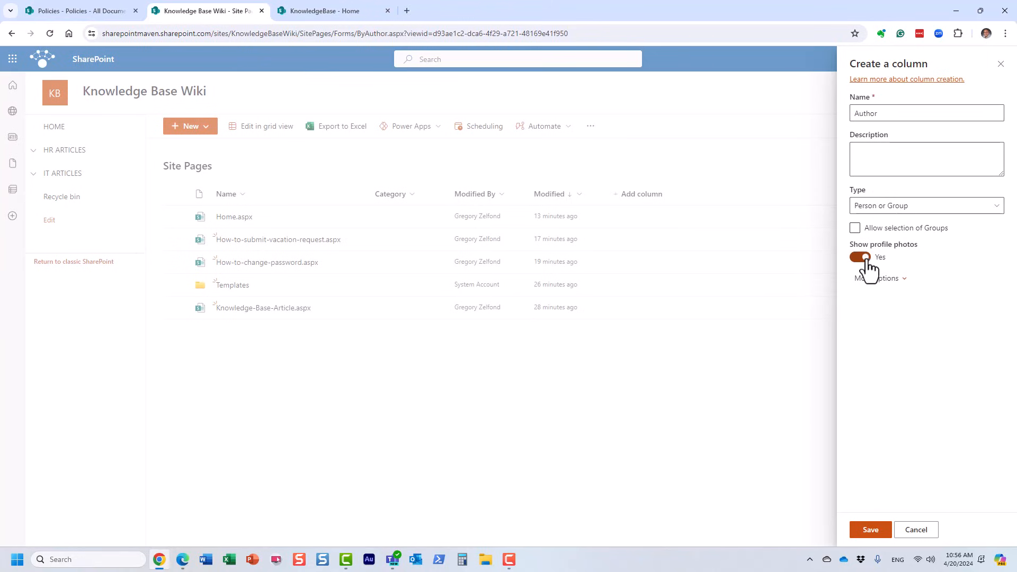
click(881, 534)
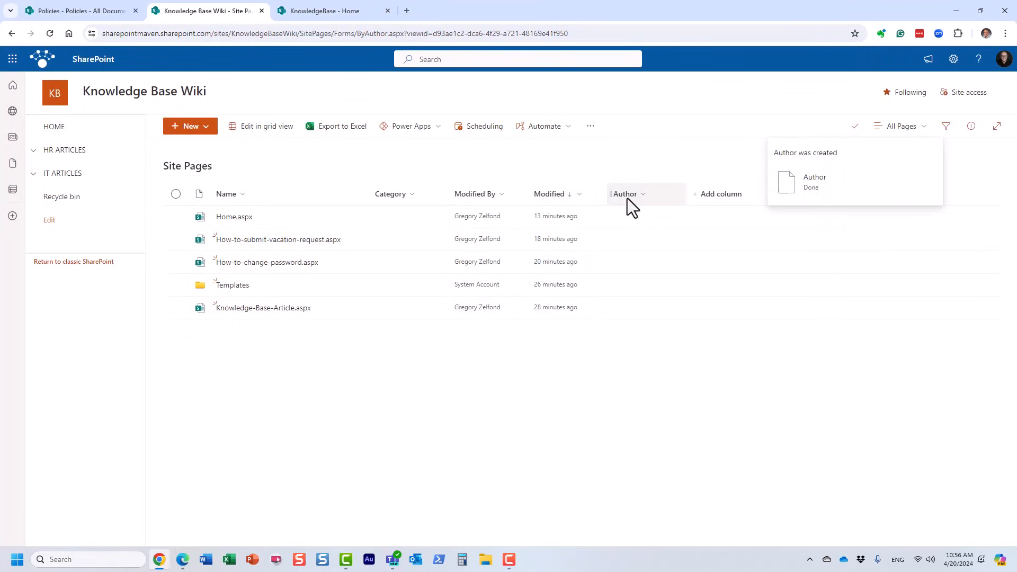
drag(627, 198, 456, 222)
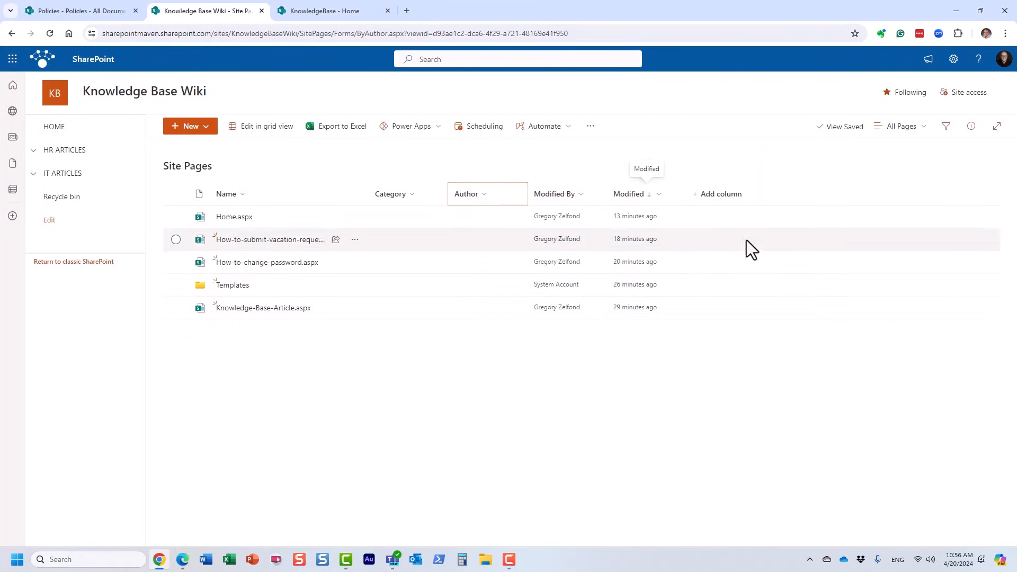
- Create a Date and time column named Review Date and place it directly after the Author column
click(709, 195)
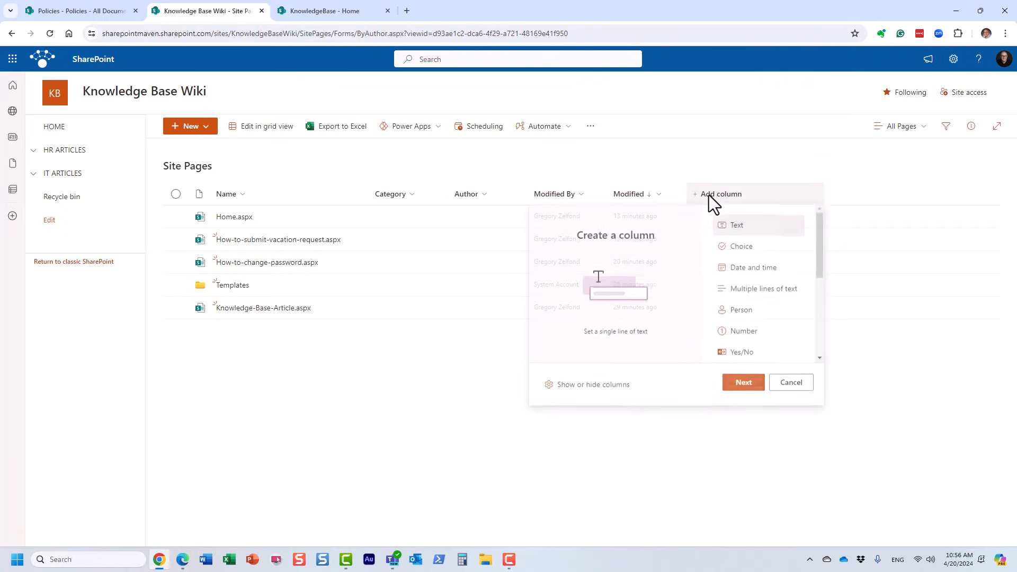
click(762, 269)
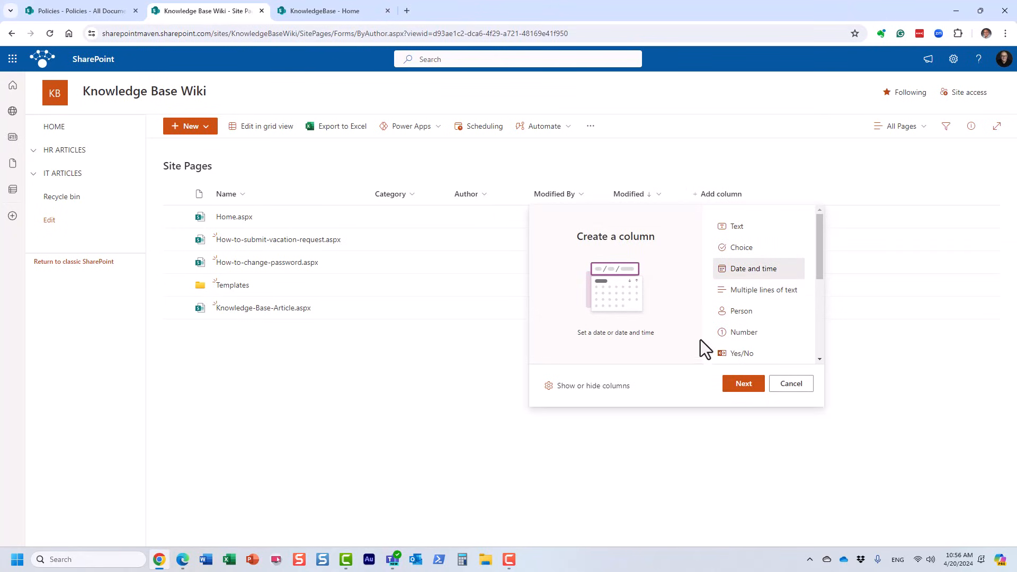
click(744, 384)
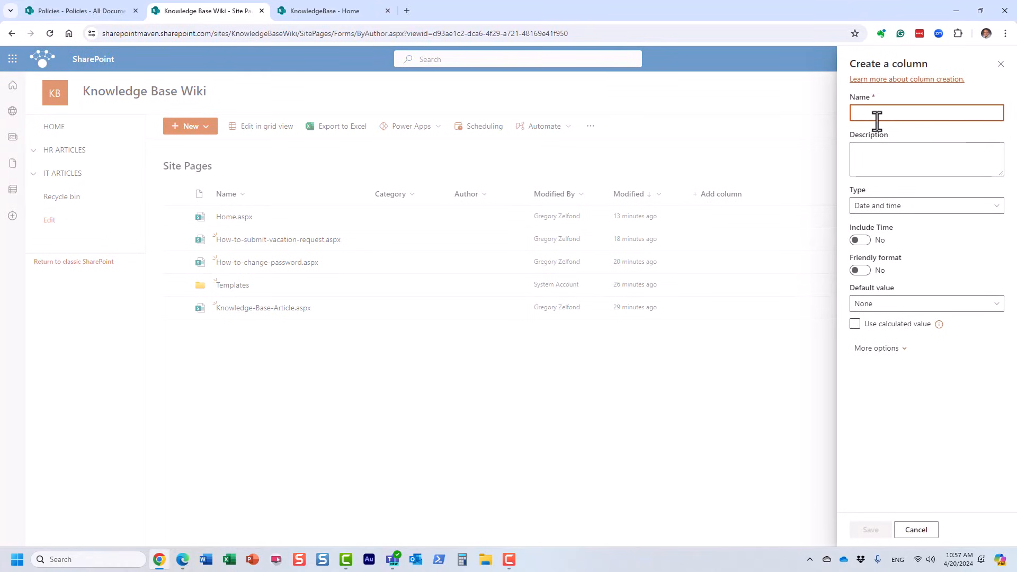
text(Review Date)
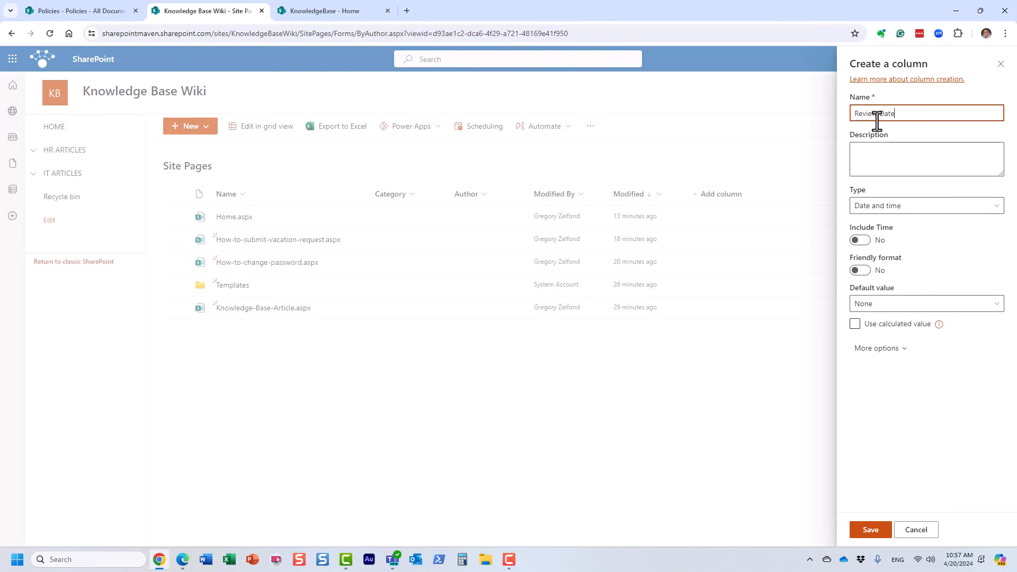
click(870, 530)
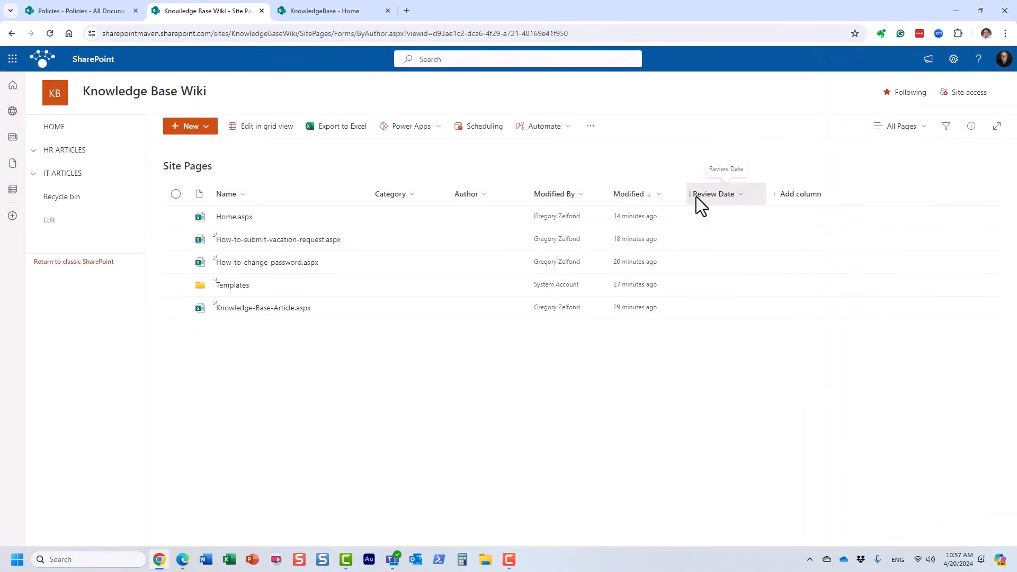
drag(696, 196, 521, 196)
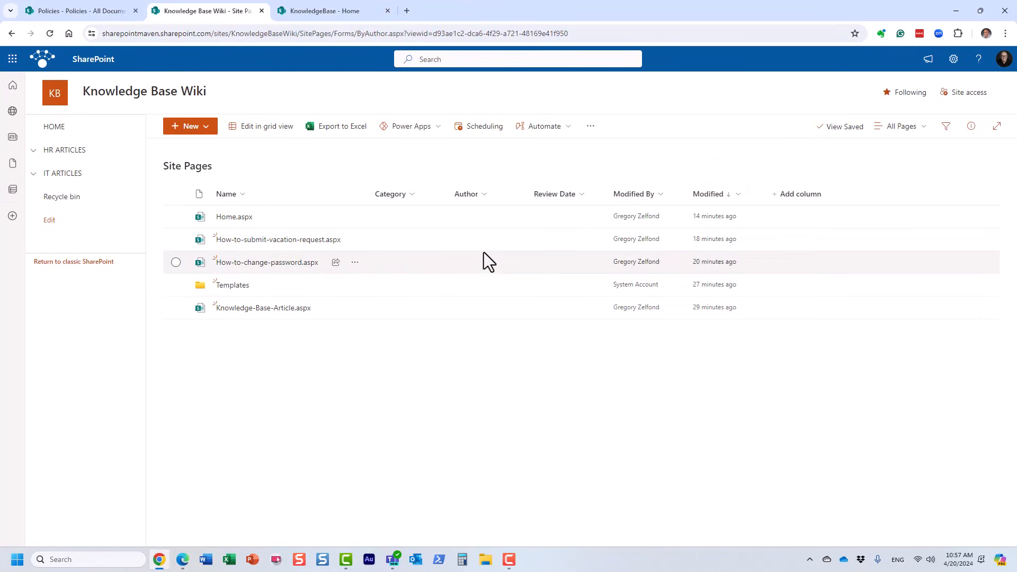
- In the properties of the How-to-submit-vacation-request page, set the Category to HR
click(176, 239)
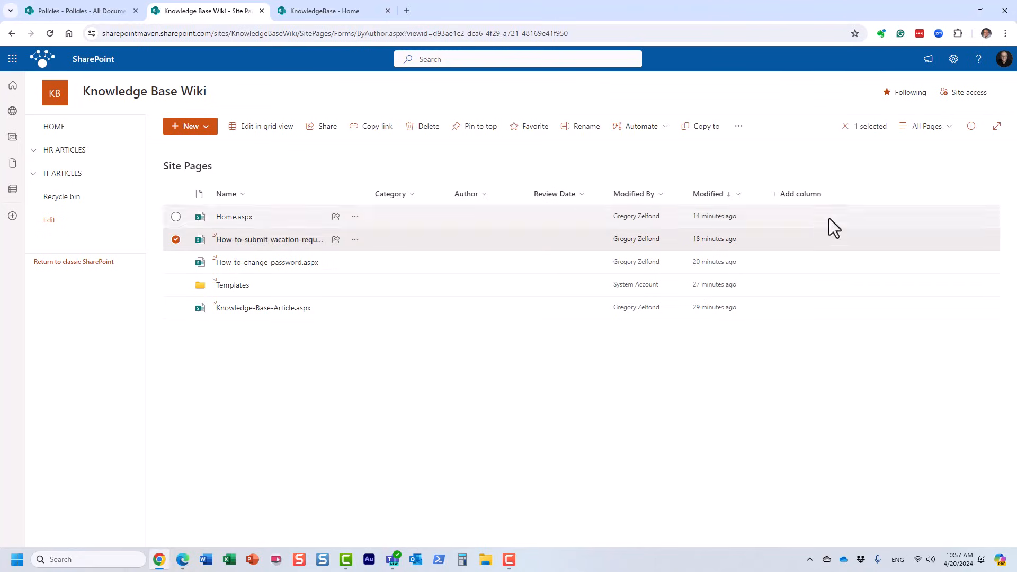
click(973, 128)
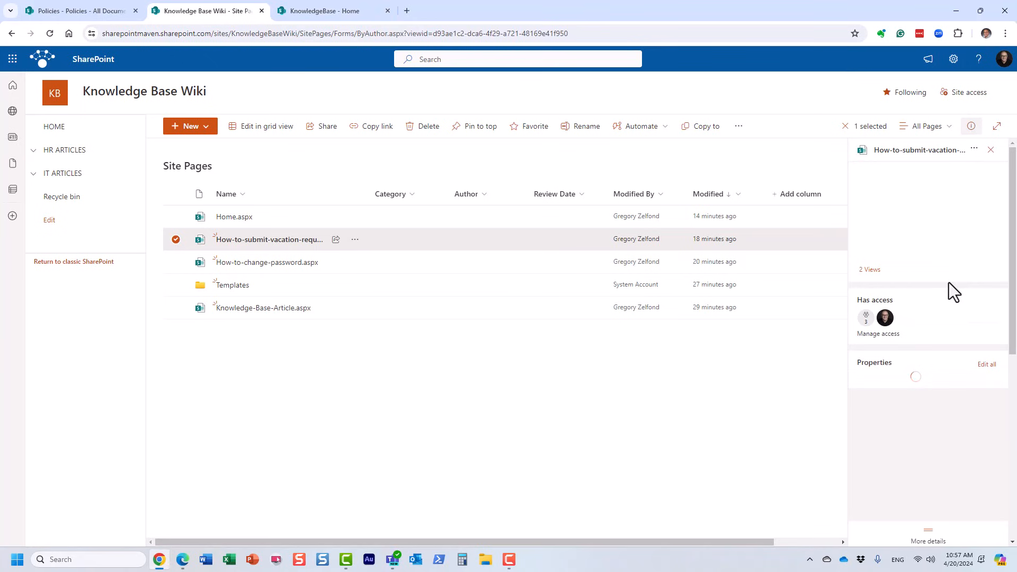
scroll(949, 282, down, 2)
scroll(950, 294, down, 2)
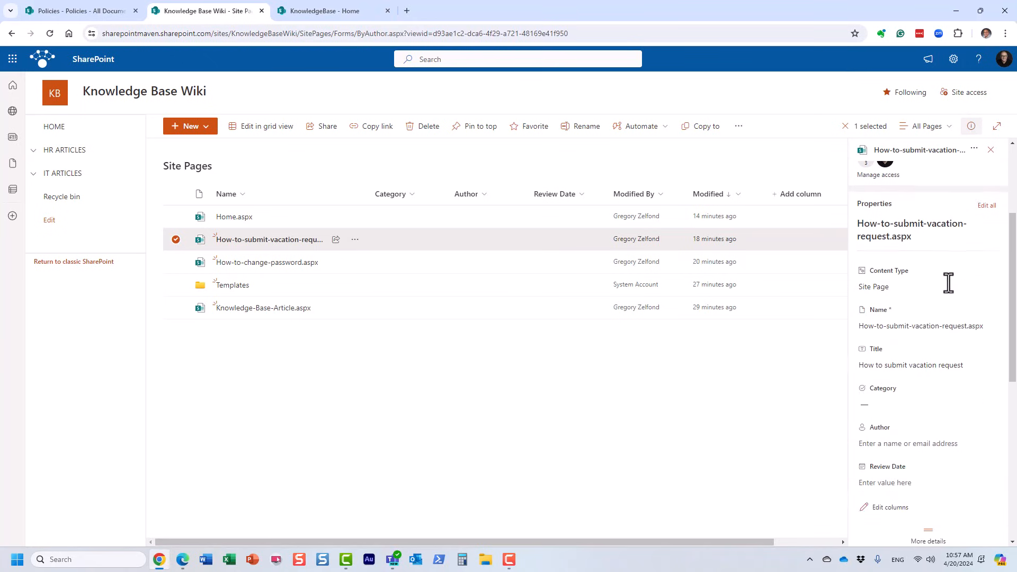
click(876, 352)
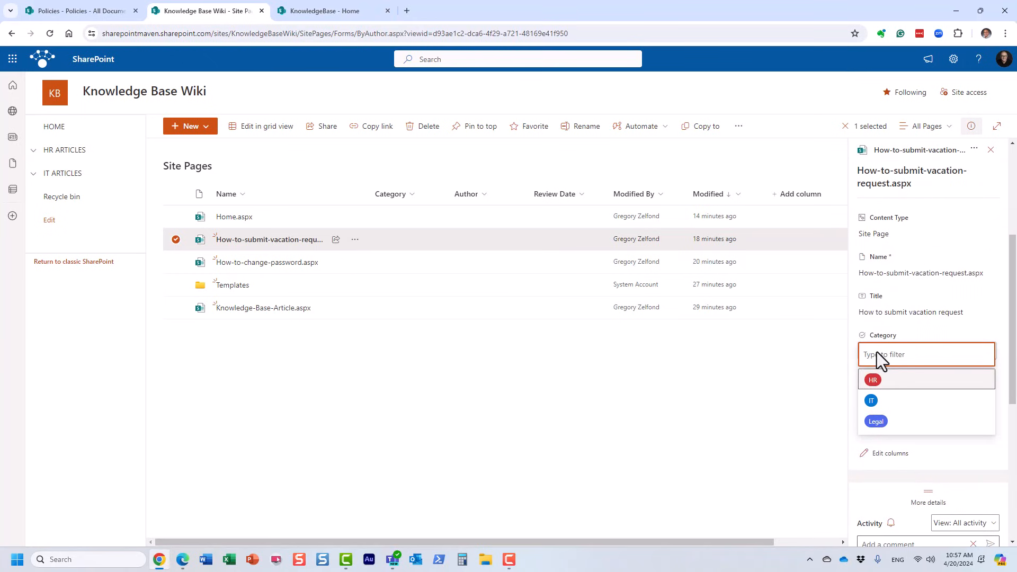
click(881, 387)
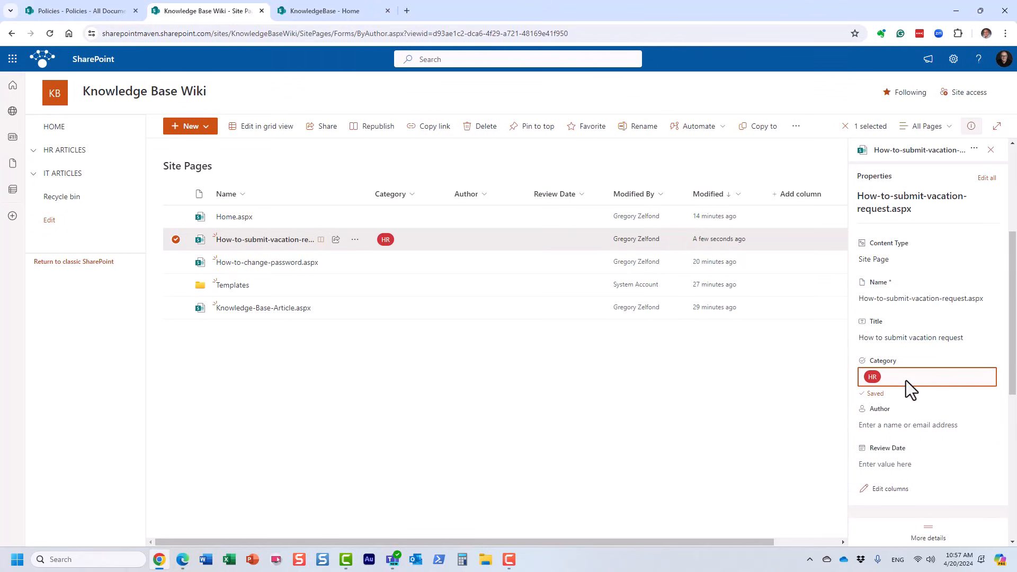
scroll(894, 430, down, 1)
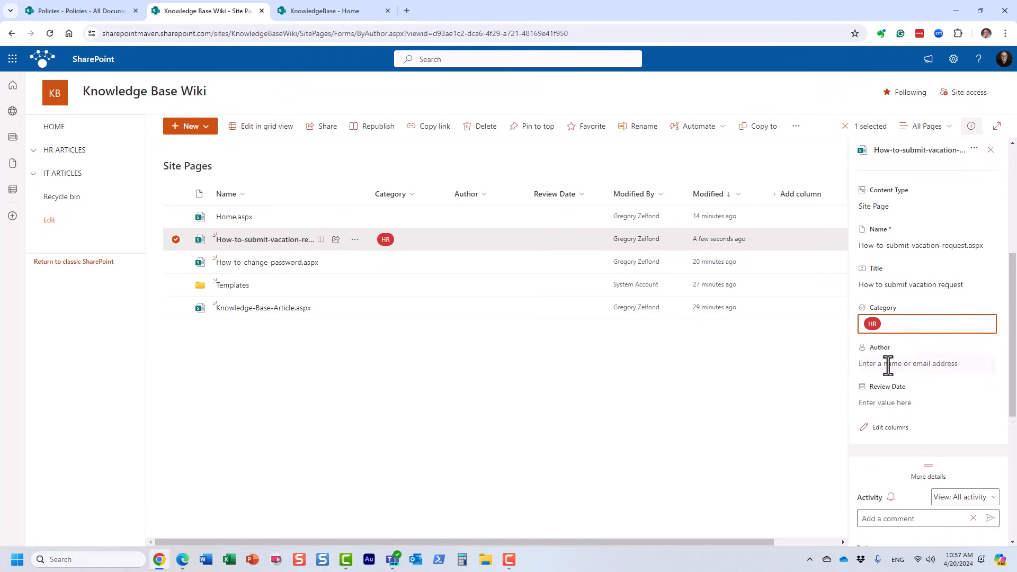
- Complete the How-to-submit-vacation-request page's properties with the article author and Review Date 5/30/2024, then close the details and deselect the page
click(886, 364)
text(mary)
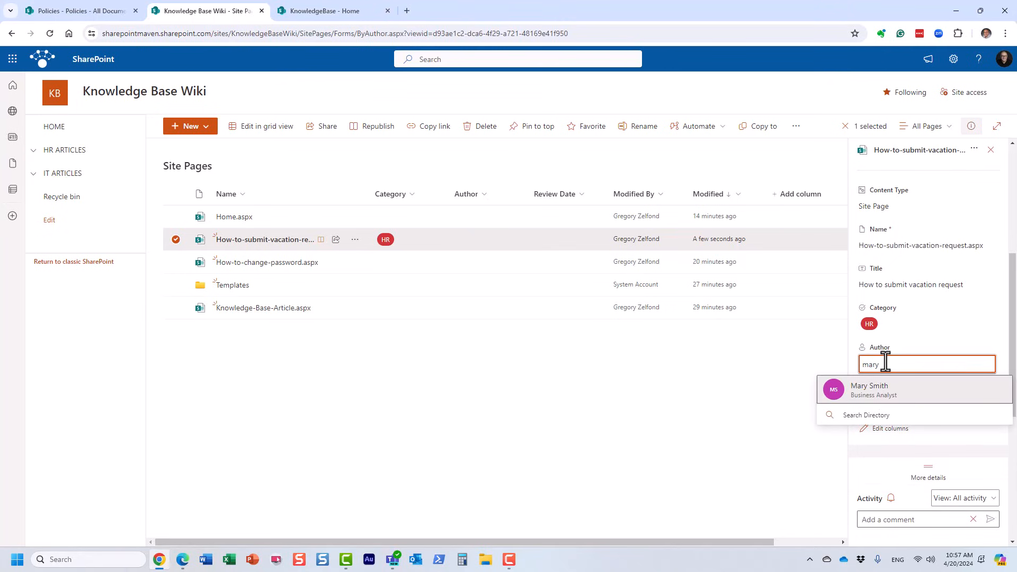
click(897, 391)
click(898, 413)
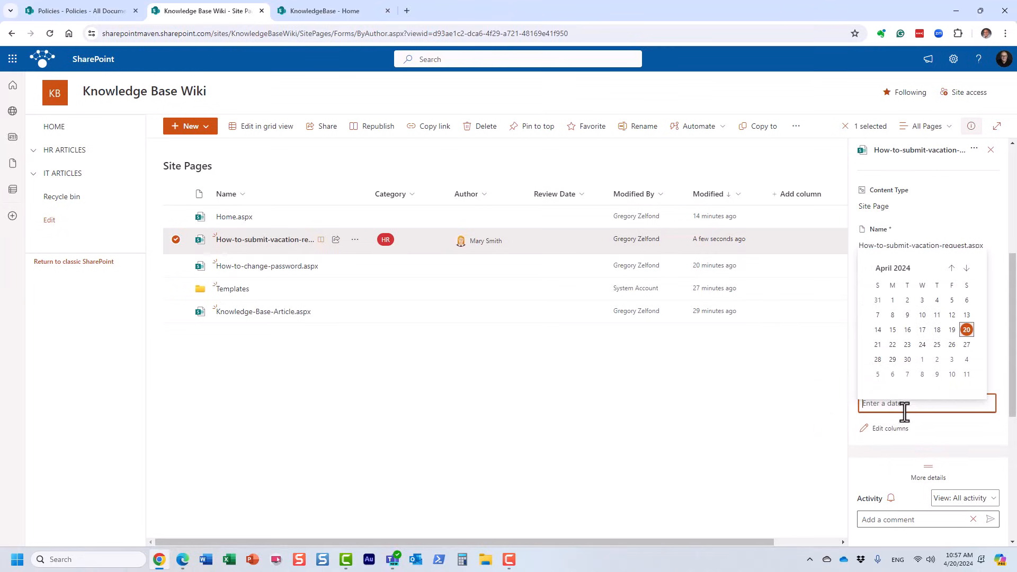
click(966, 260)
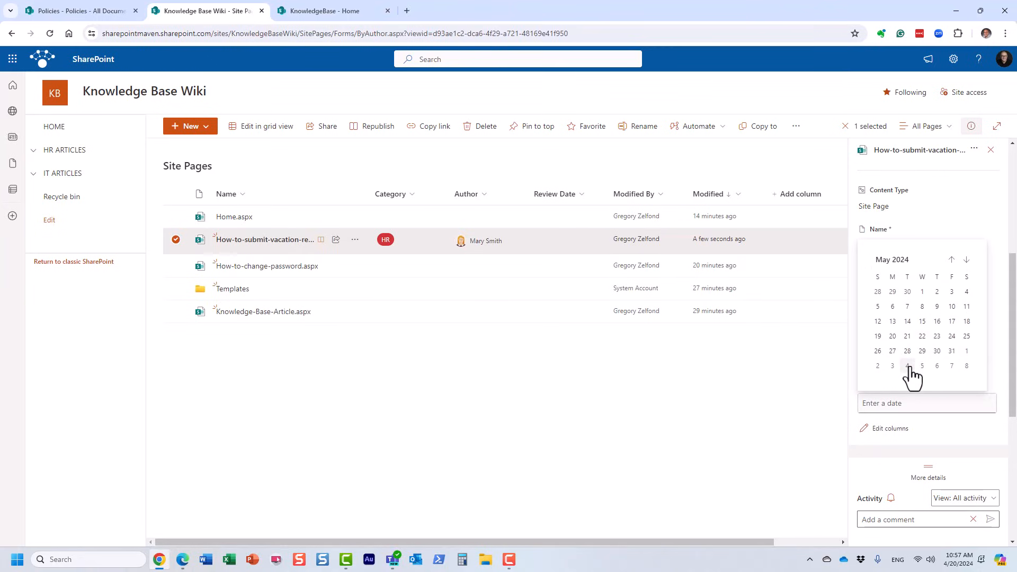
click(937, 352)
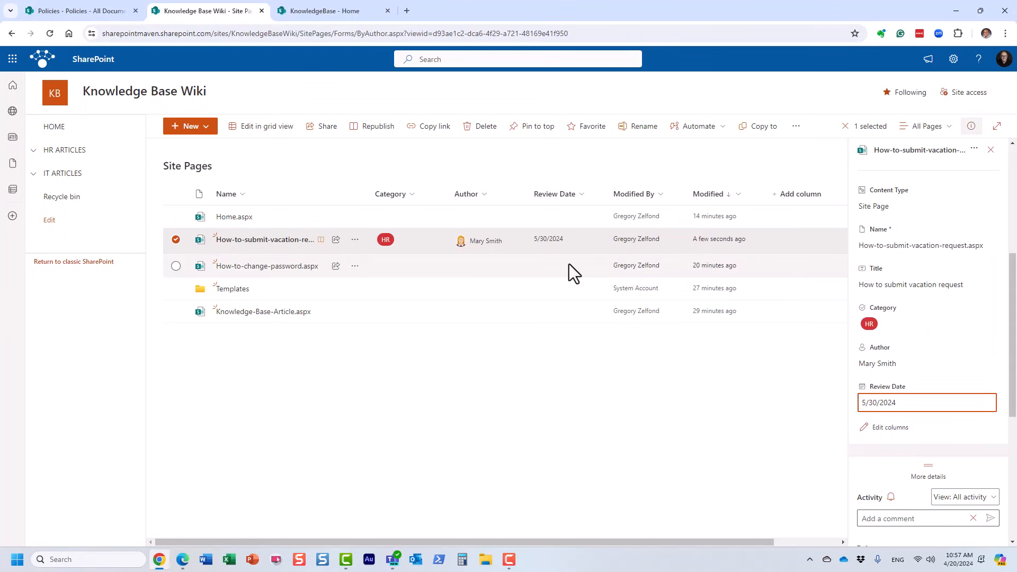
click(991, 150)
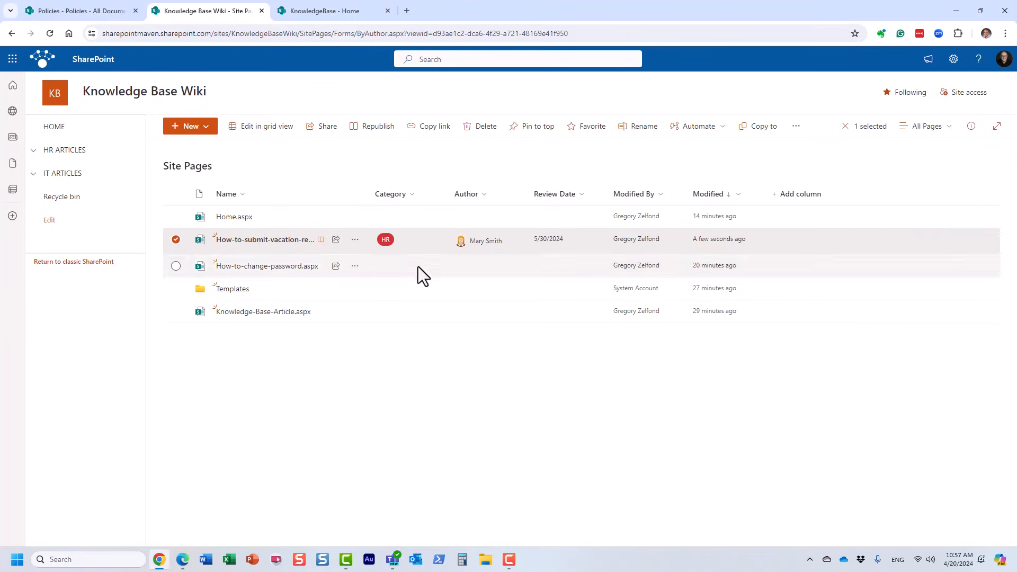
click(176, 240)
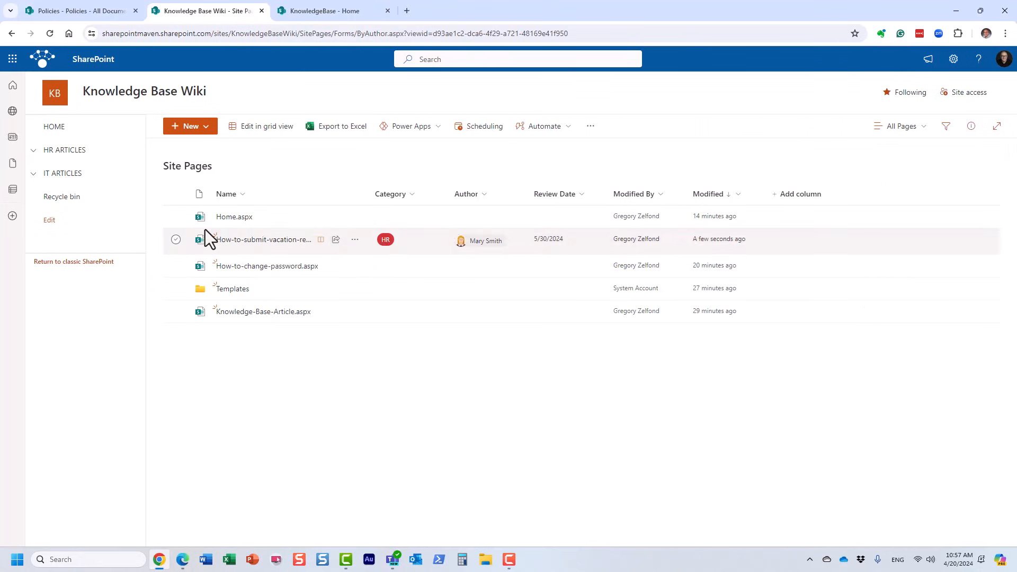
- In grid view, give How-to-change-password the Category IT, its author's name and Review Date 5/3/2024, then leave grid view
click(260, 127)
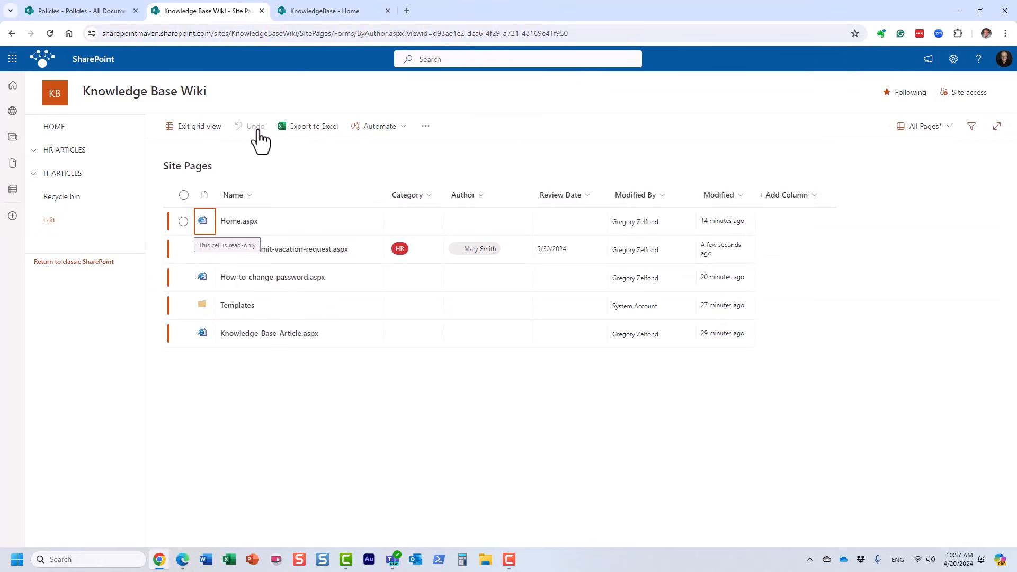
click(397, 286)
click(418, 280)
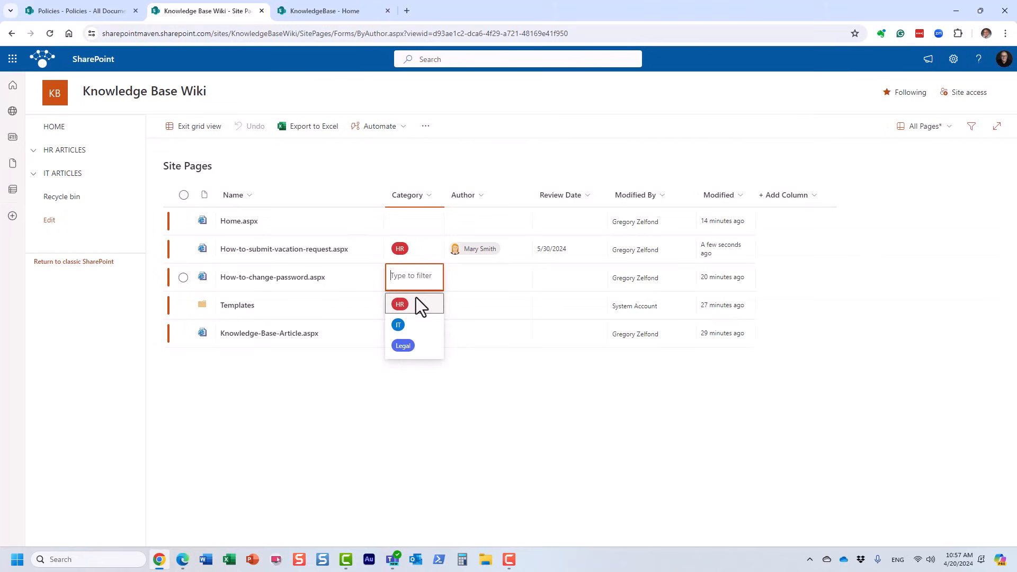
click(399, 327)
click(484, 278)
text(z)
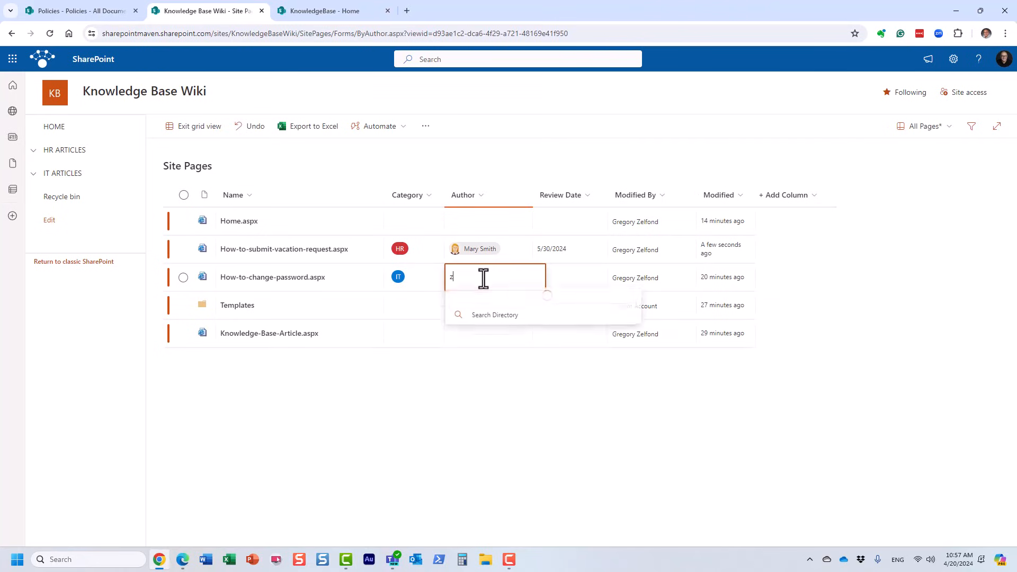
text(elf)
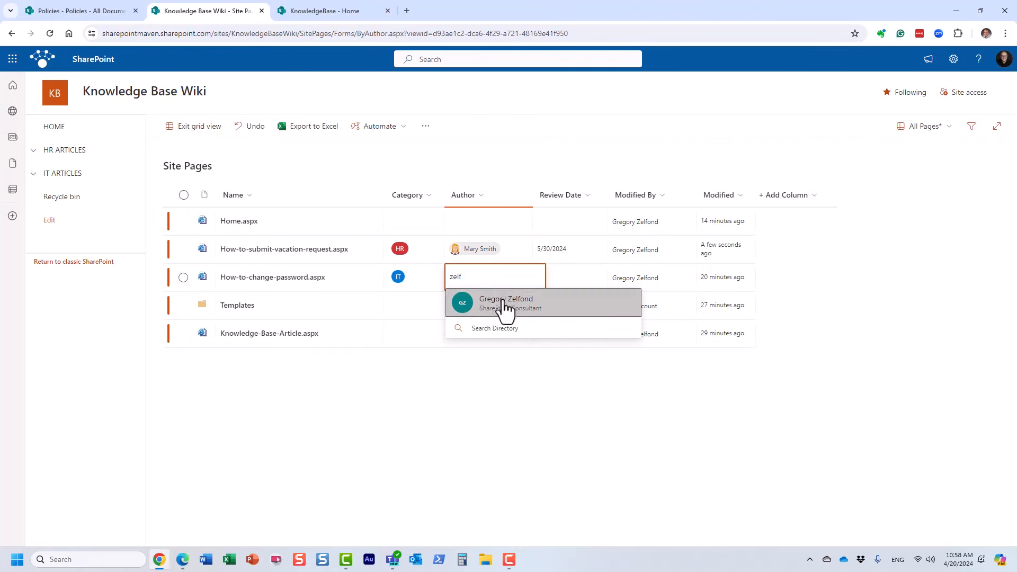
click(505, 304)
click(563, 275)
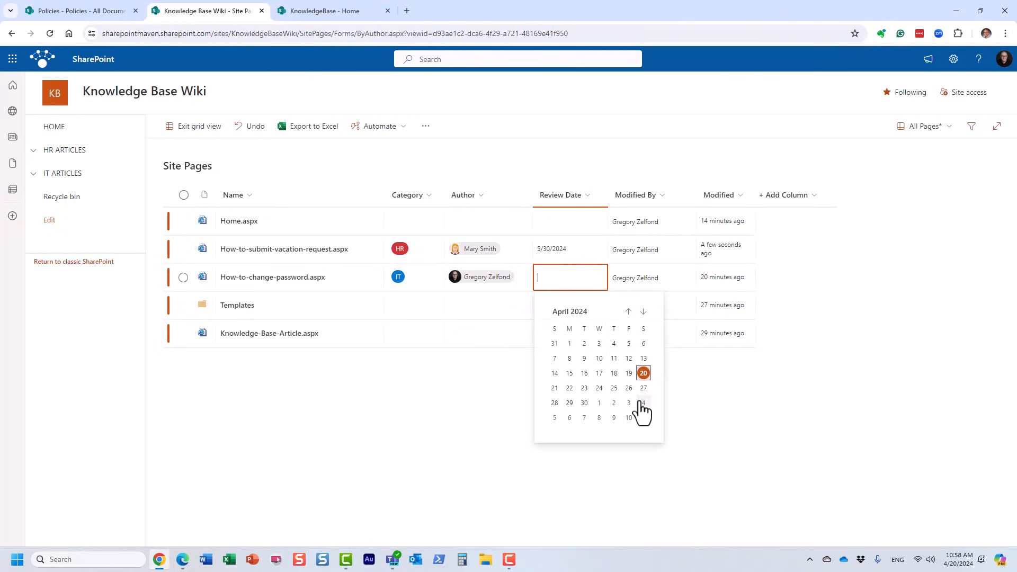
click(629, 403)
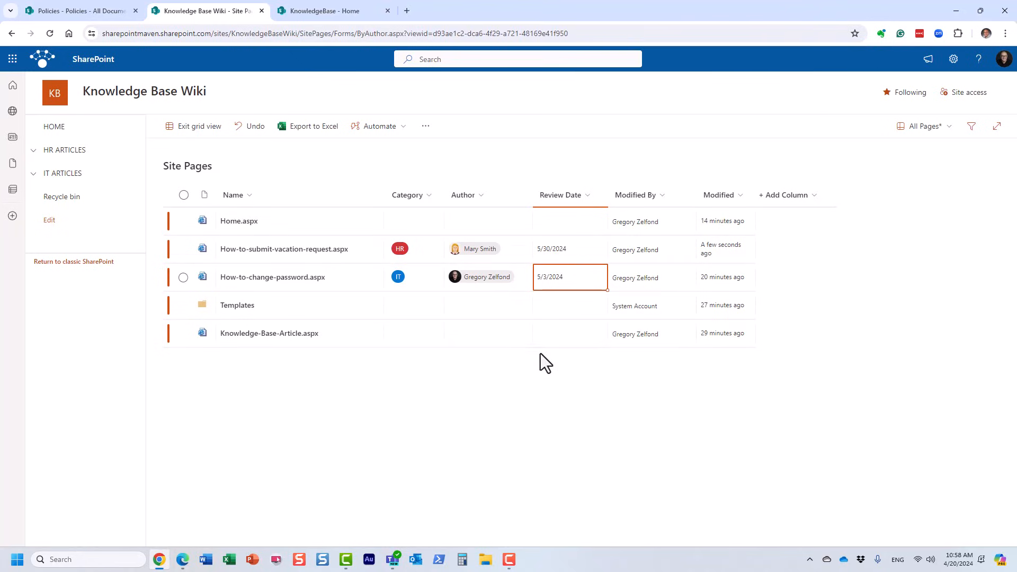
click(198, 134)
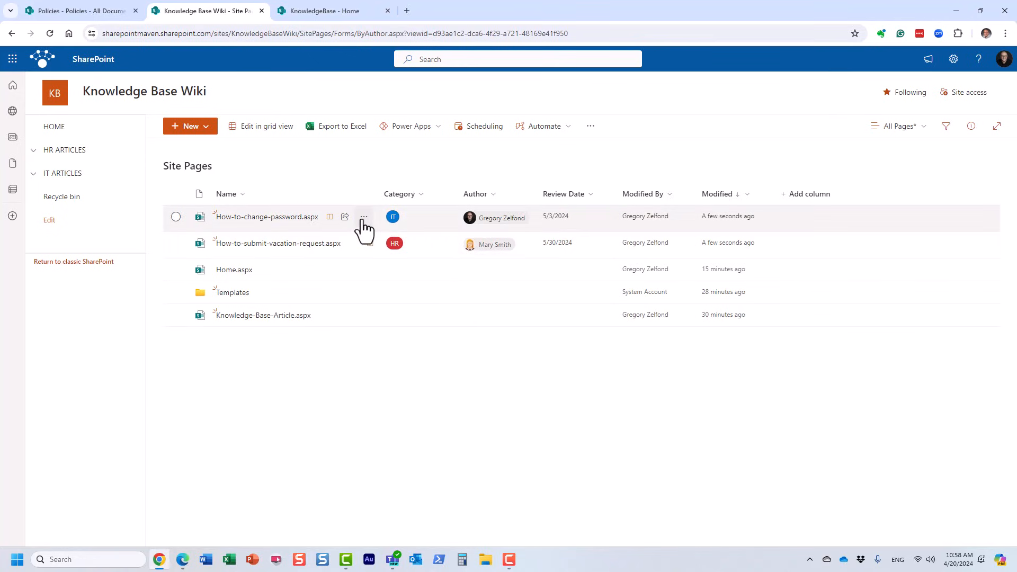
- Republish the How-to-change-password and How-to-submit-vacation-request pages
right_click(275, 222)
mouse_move(277, 223)
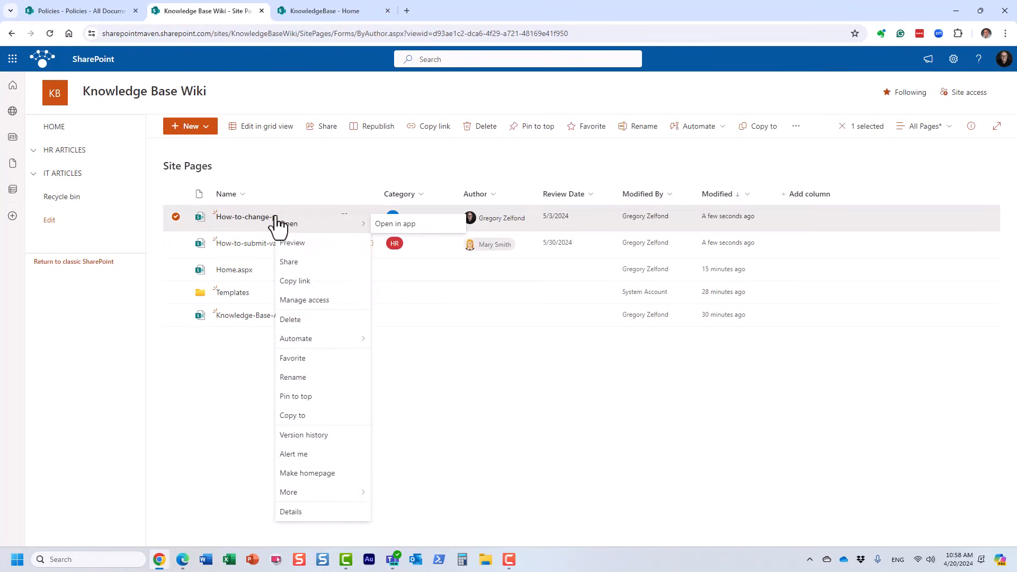
mouse_move(339, 497)
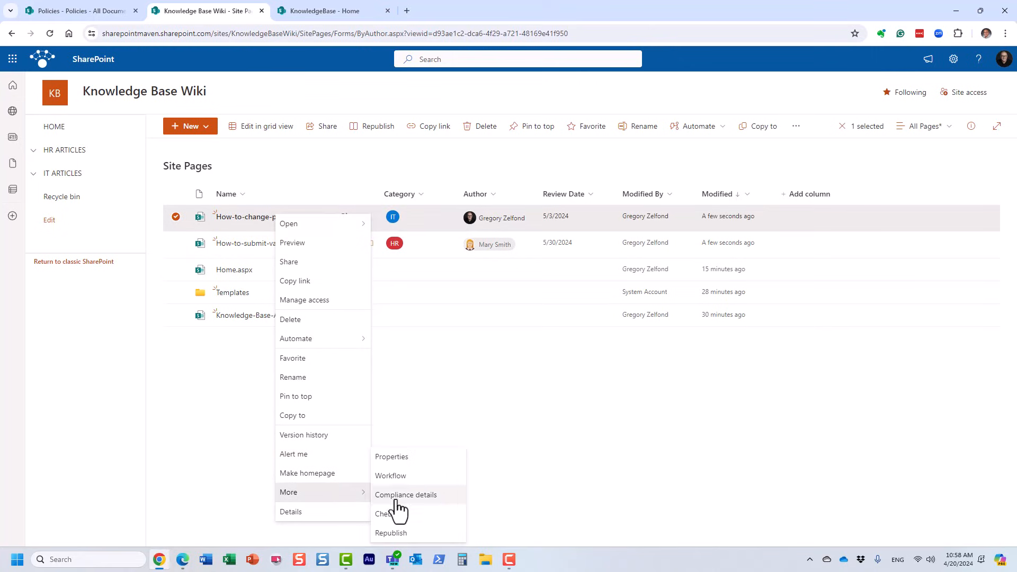
click(390, 534)
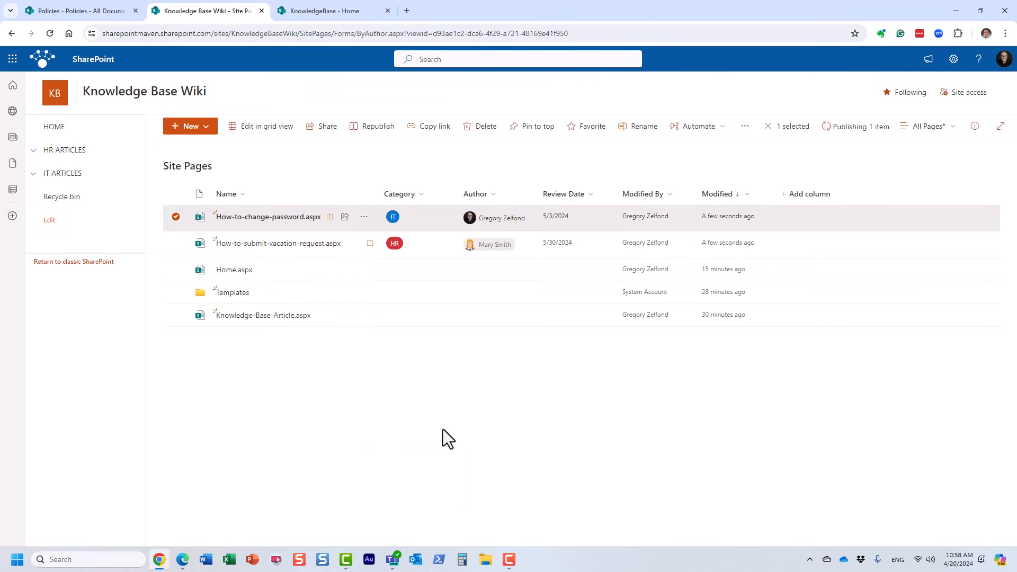
right_click(300, 245)
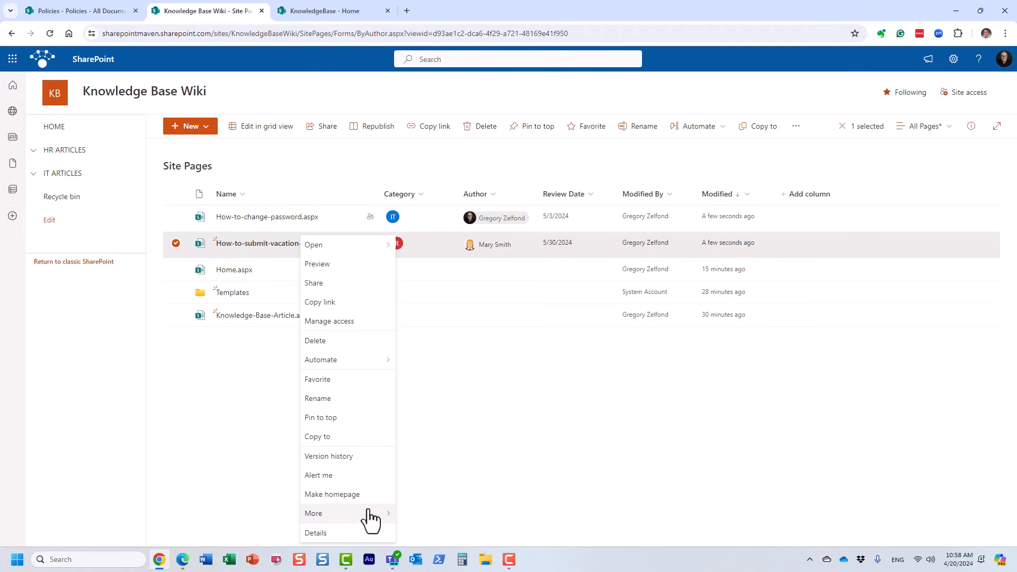
mouse_move(366, 517)
click(425, 535)
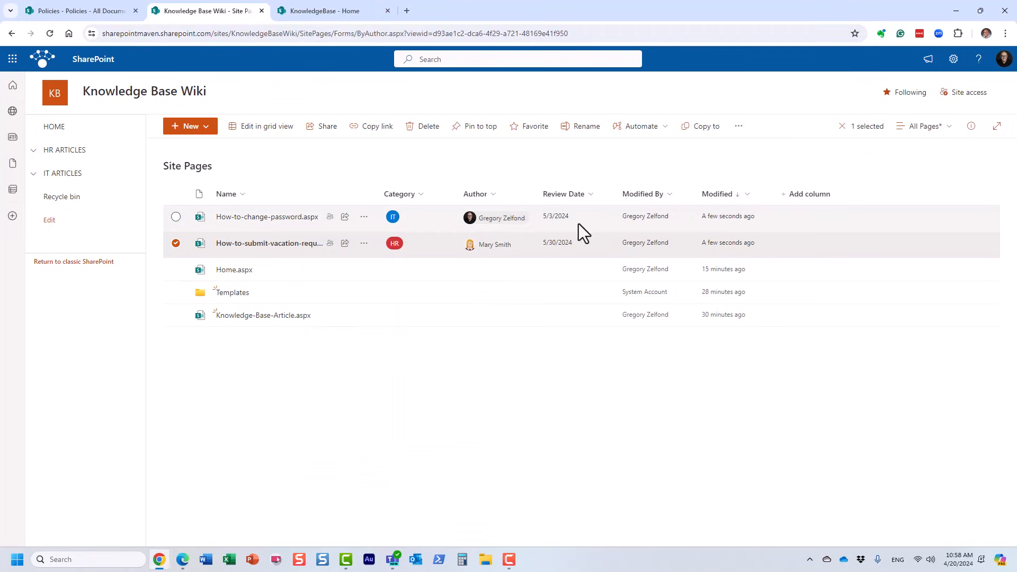
- Pin the Category, Author and Review Date columns to the filters pane
click(424, 195)
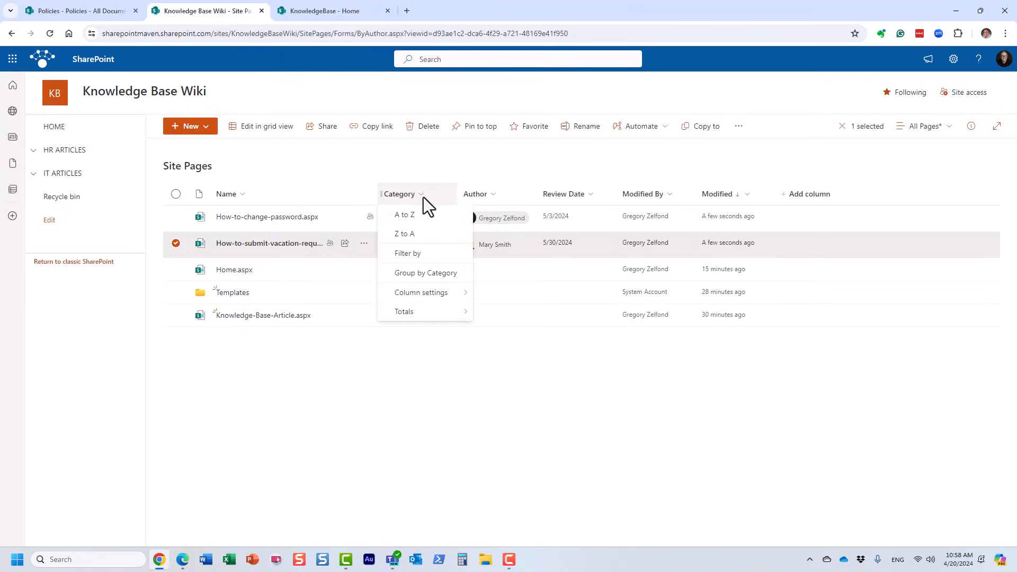
mouse_move(446, 294)
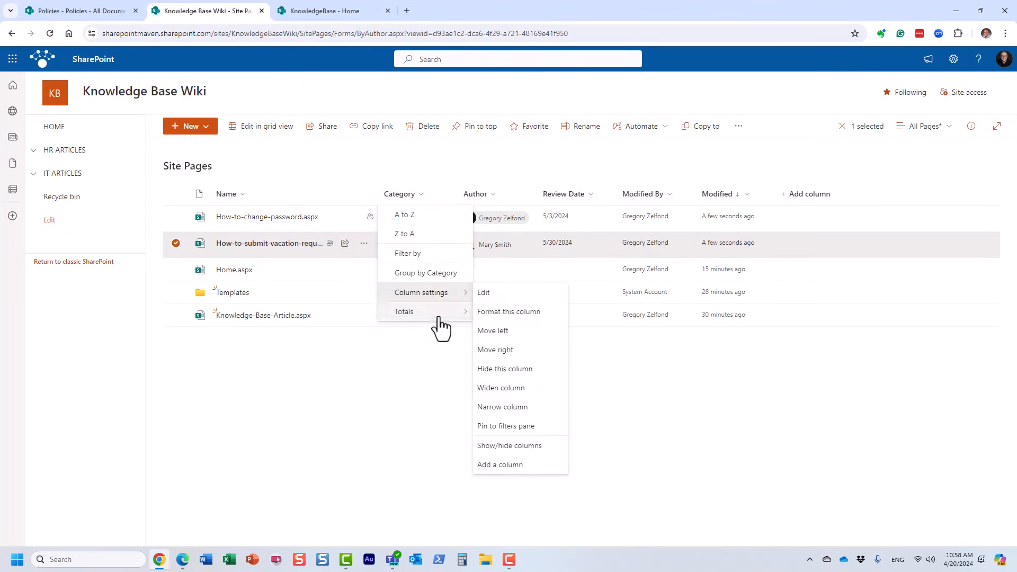
click(521, 426)
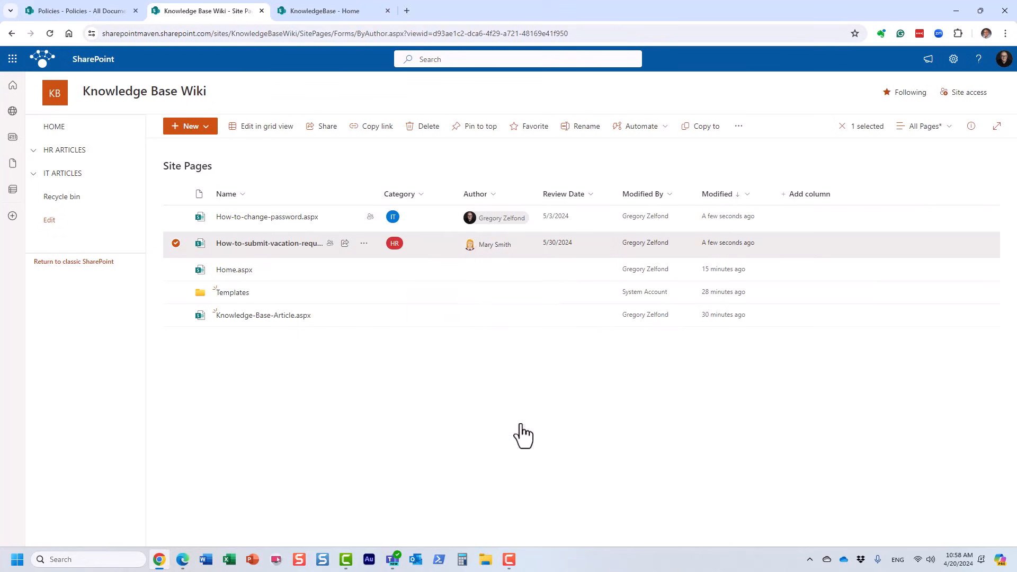
click(500, 196)
mouse_move(512, 304)
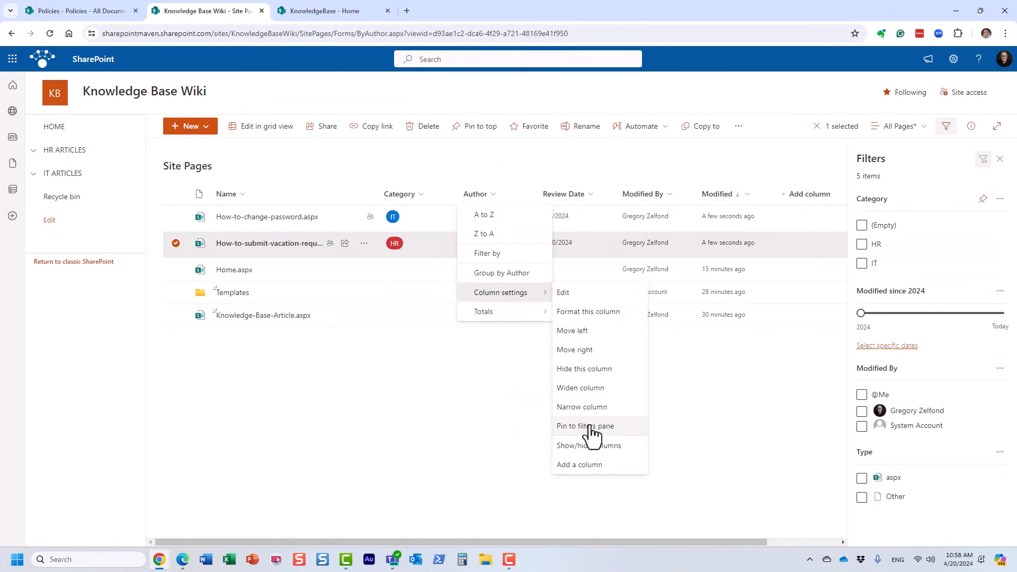
click(590, 488)
click(583, 196)
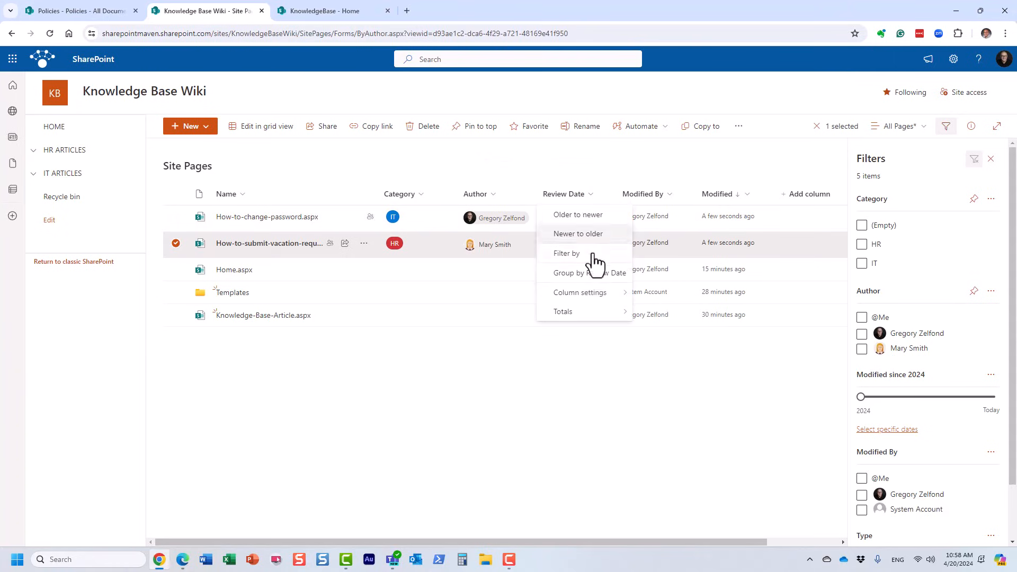
mouse_move(597, 294)
click(671, 426)
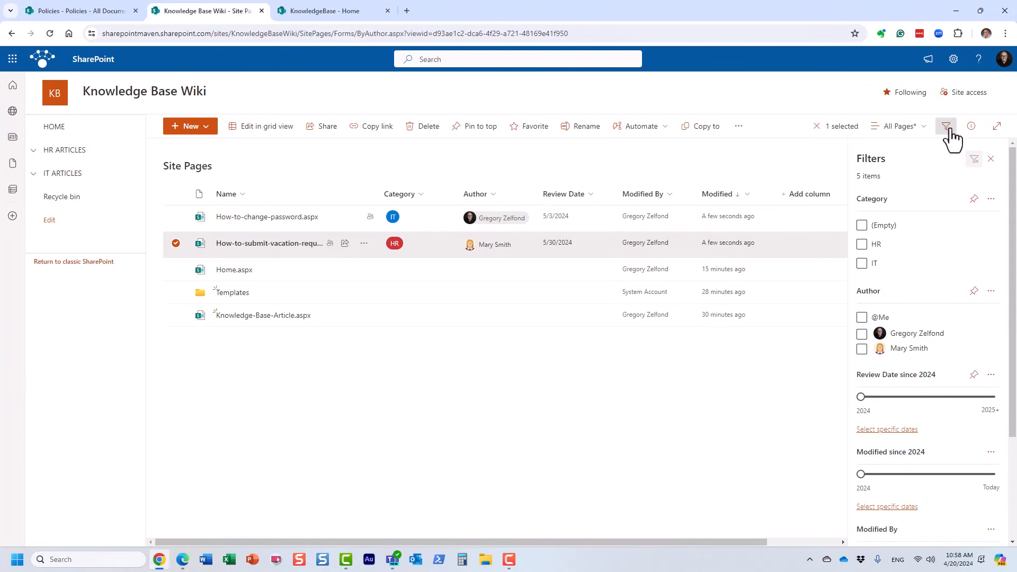
- Reload Site Pages and test the pinned filters with the HR category and one author, clearing each filter and hiding the filters pane
click(52, 34)
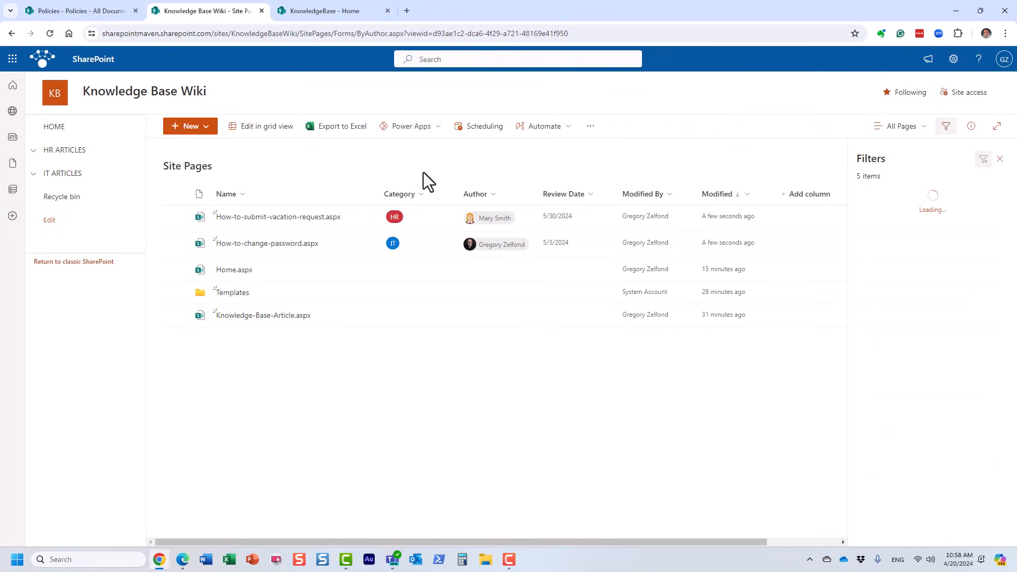
click(941, 128)
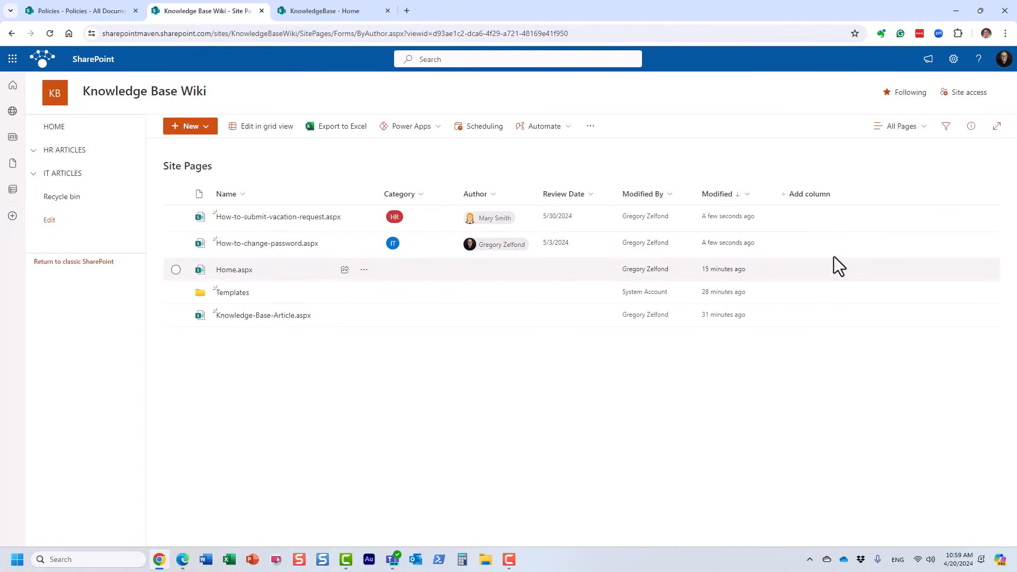
click(946, 128)
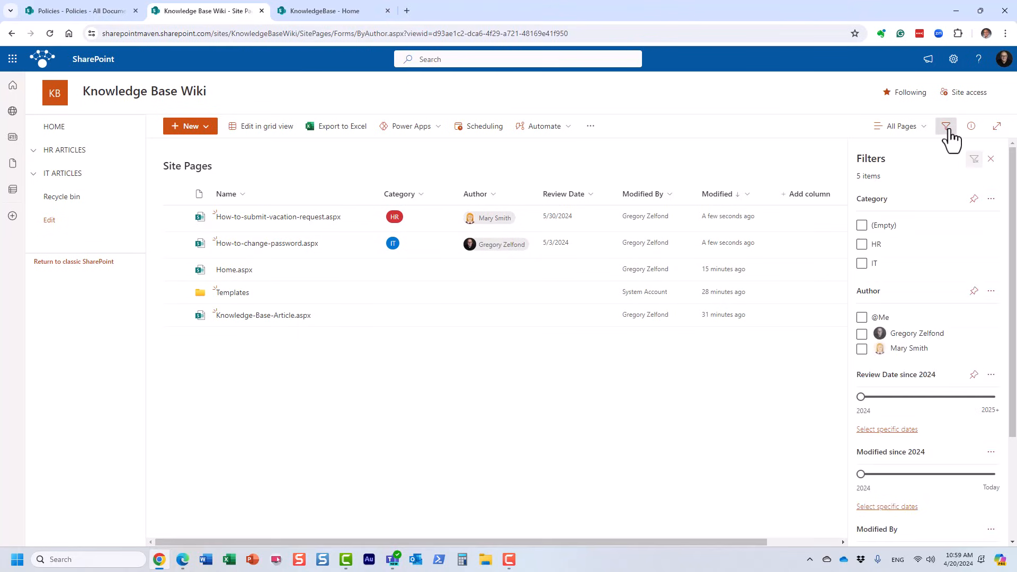
click(862, 244)
click(862, 245)
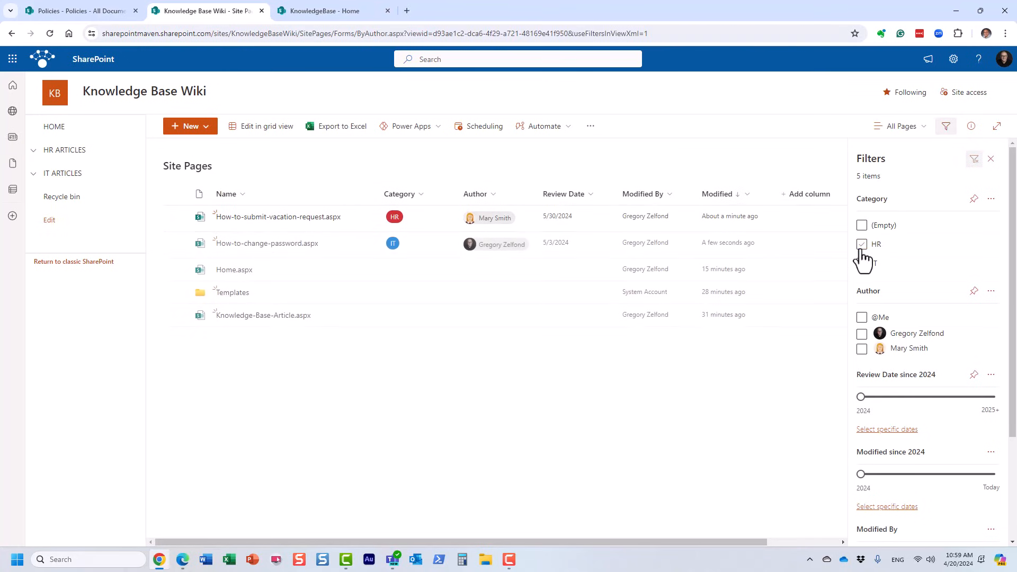
click(862, 349)
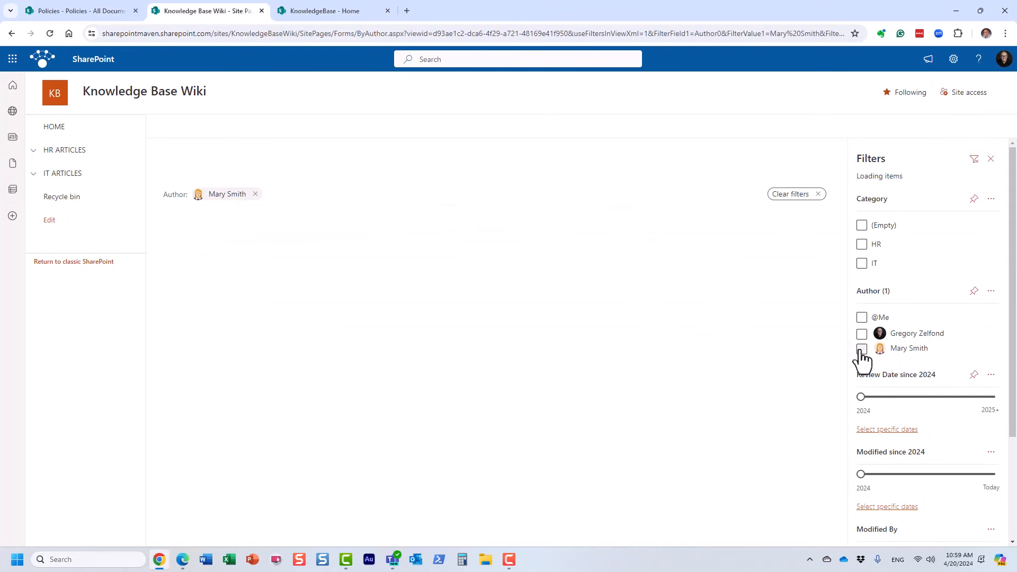
click(862, 349)
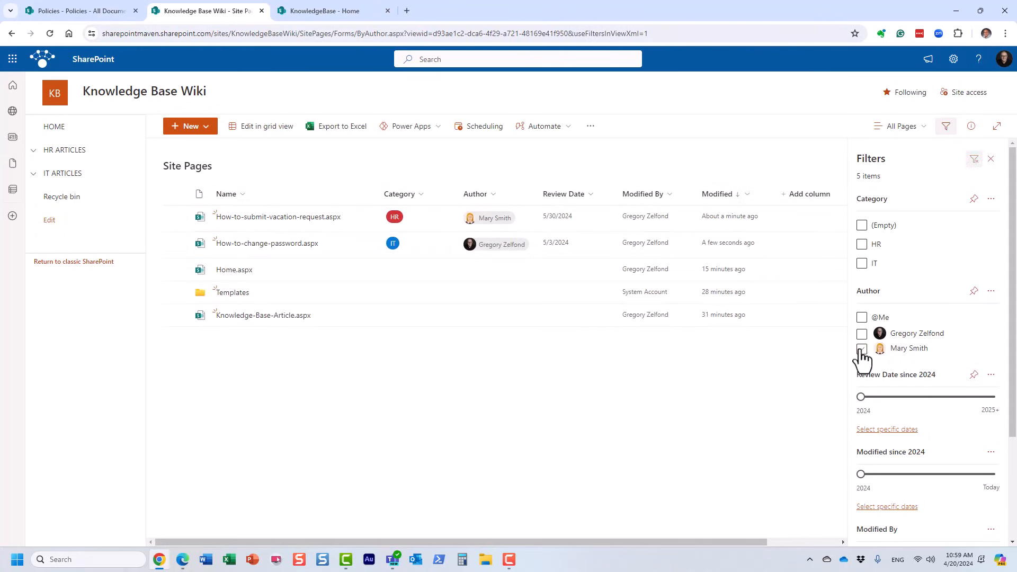
click(945, 128)
- Examine the Review Date column's sorting options and its date and conditional formatting choices
click(581, 195)
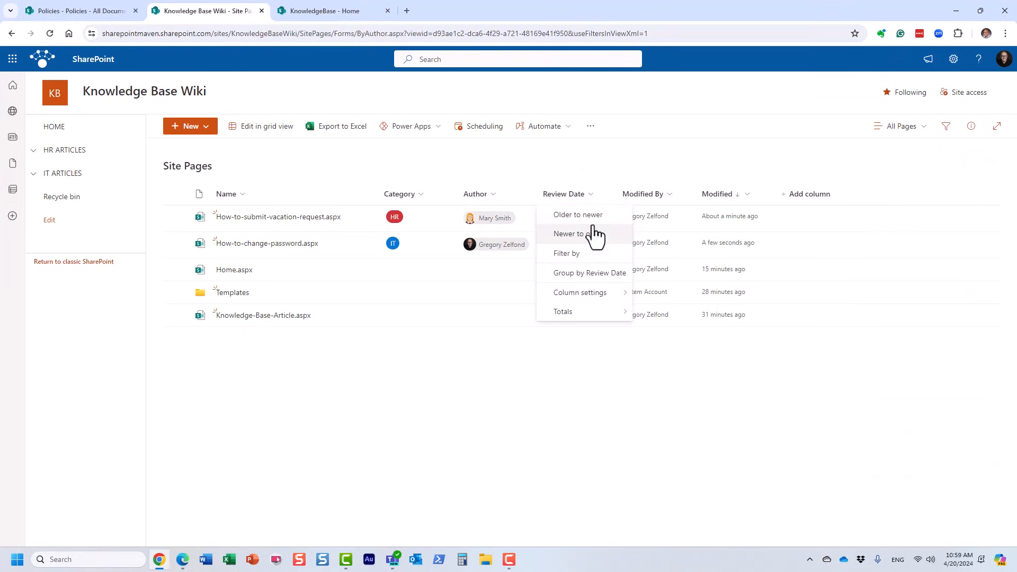
click(589, 235)
click(593, 204)
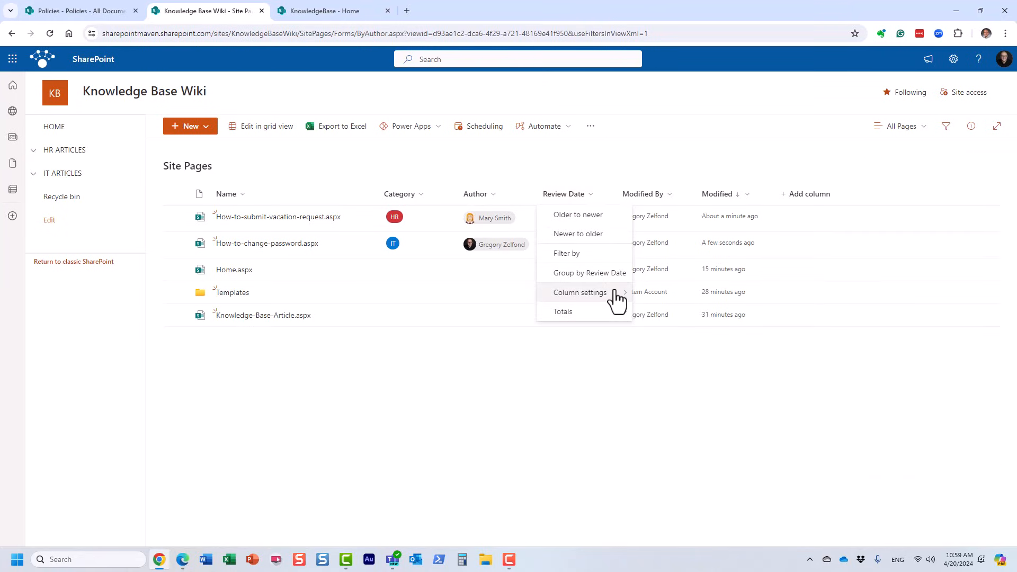
mouse_move(633, 295)
click(661, 314)
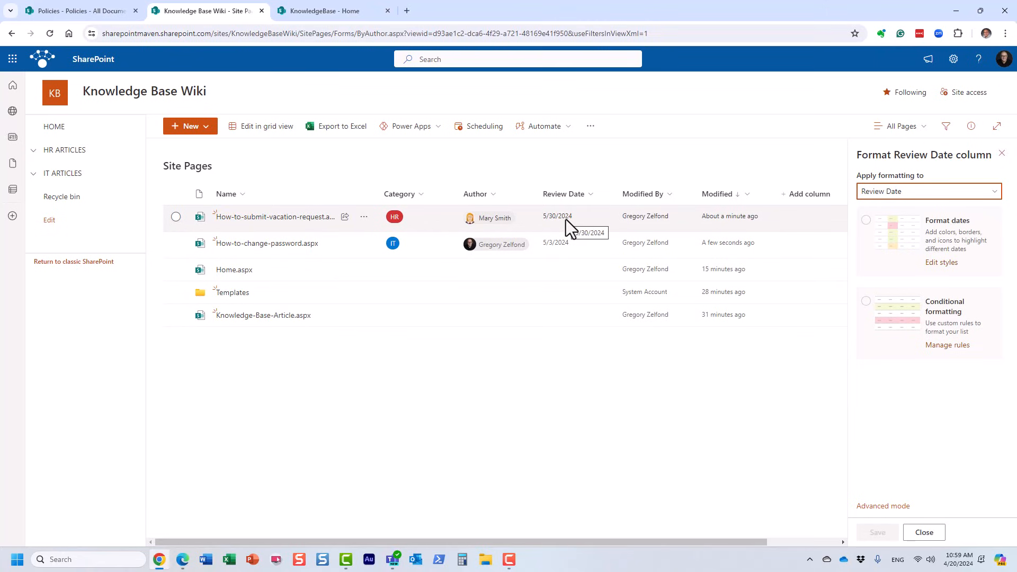
click(884, 316)
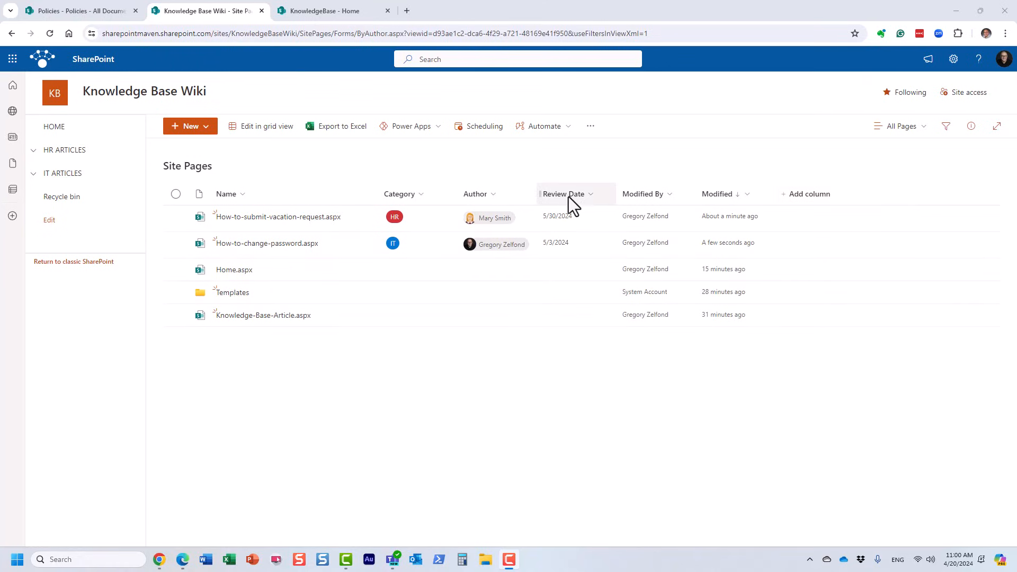
- Group the Site Pages list by the Category column, and return to the site's home page
click(419, 195)
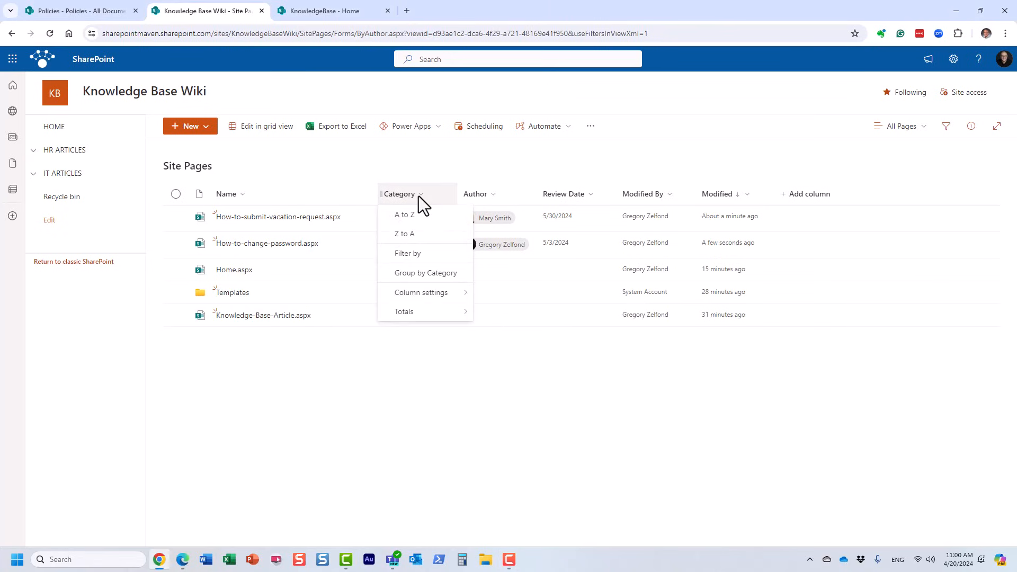
click(442, 272)
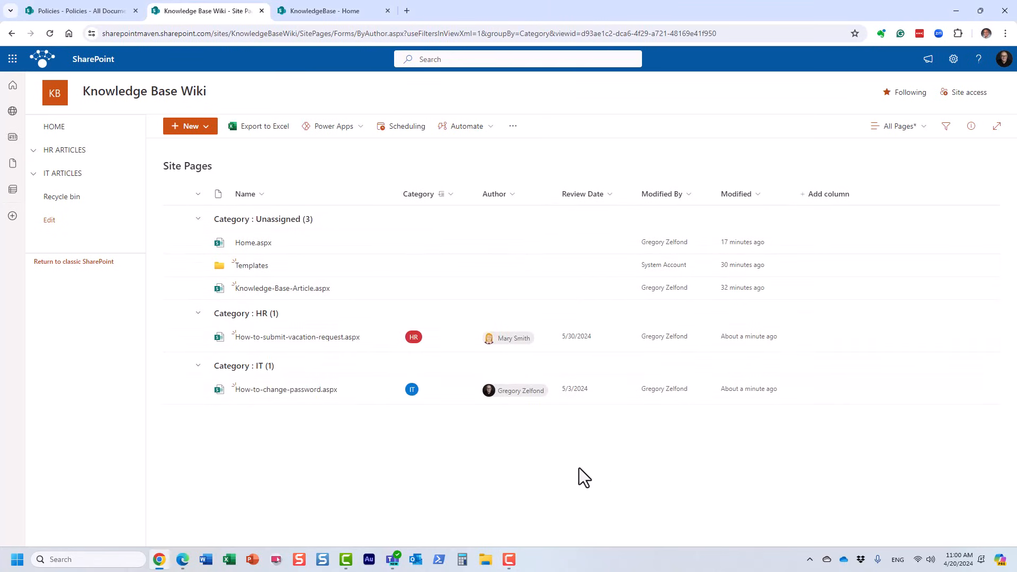
click(58, 130)
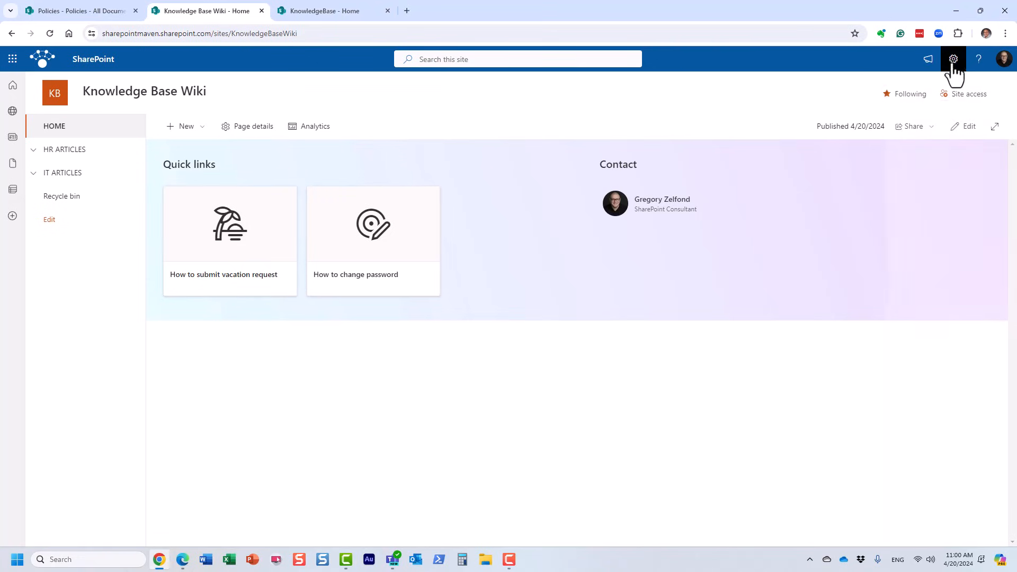
- Open the Site Pages library from the site contents and switch it to the All Pages view
click(954, 59)
click(892, 158)
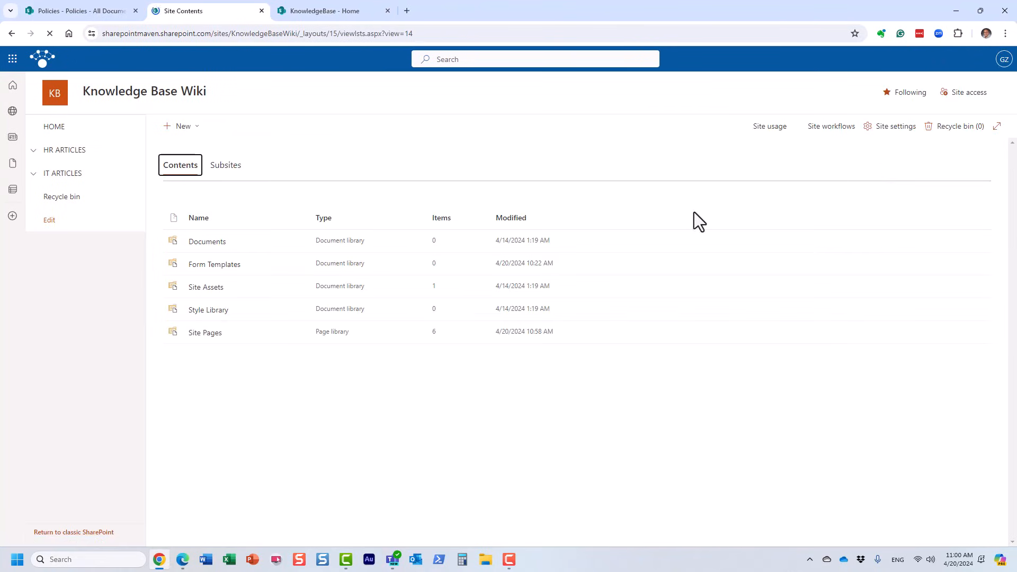
click(205, 333)
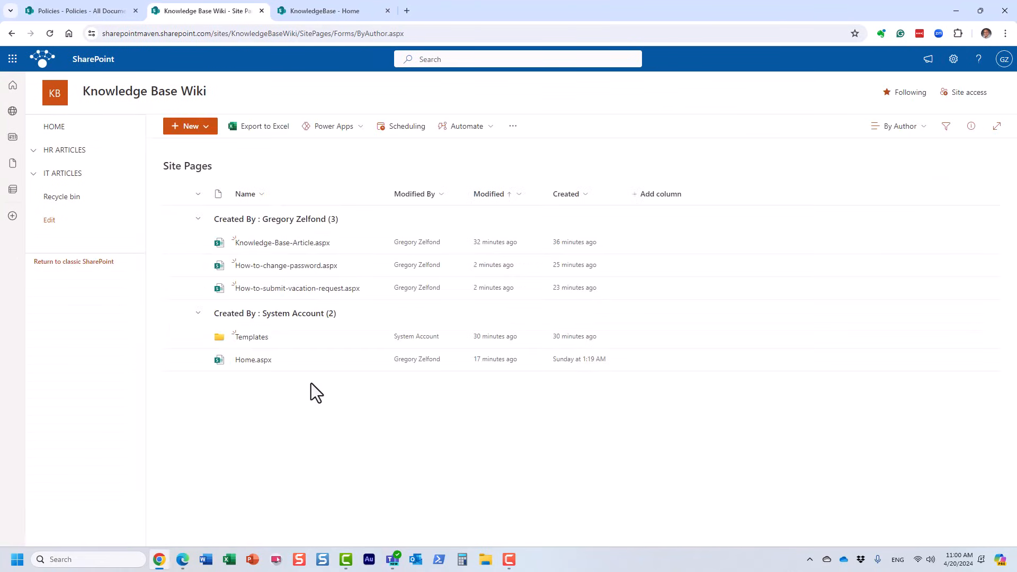
click(907, 127)
click(907, 206)
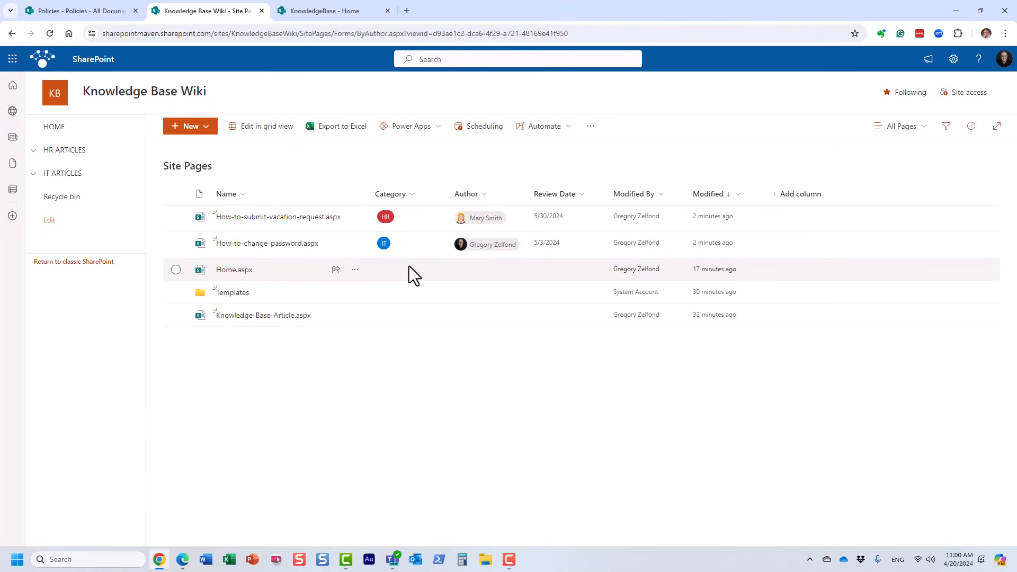
- Filter the Site Pages library to the HR category and hide the filters pane
click(948, 130)
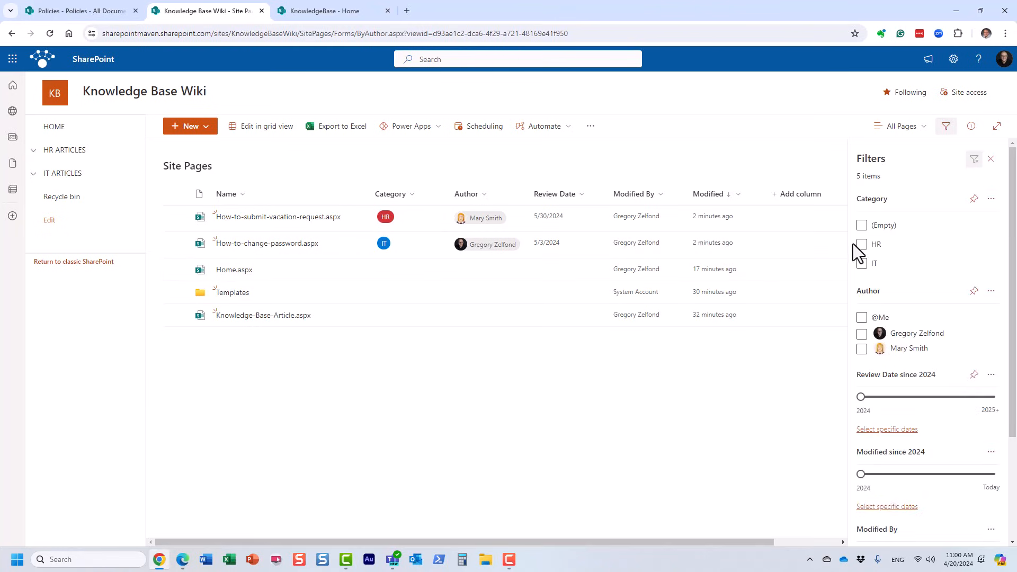
click(862, 244)
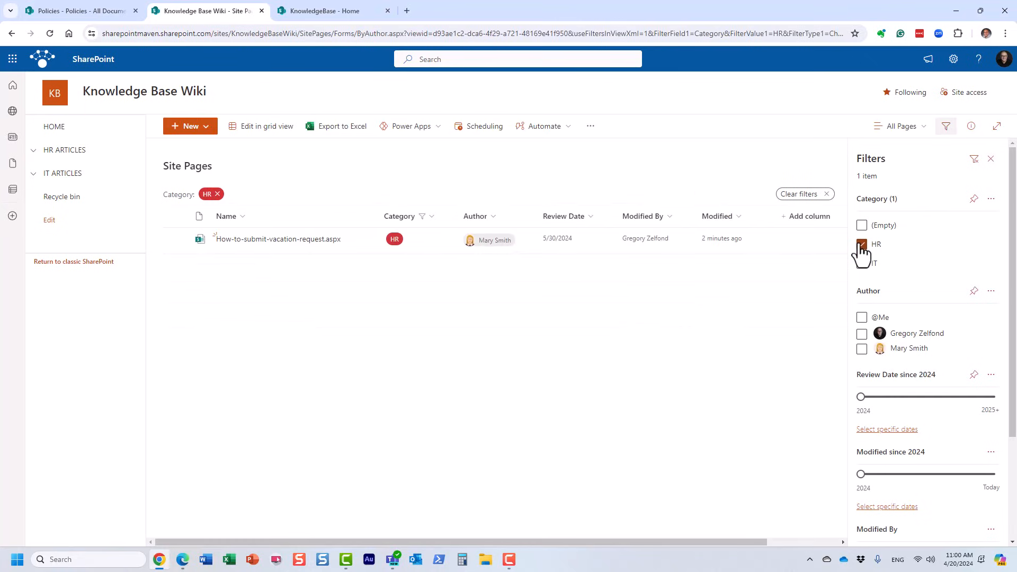
click(945, 132)
- Save the filtered list as a new public view named HR Articles
click(909, 132)
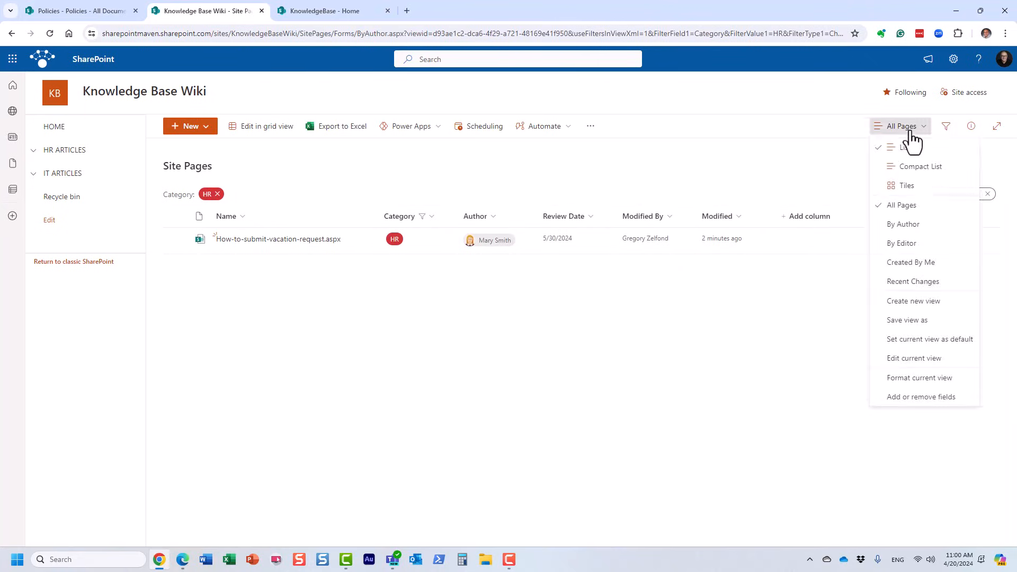
click(935, 321)
key(ctrl+a)
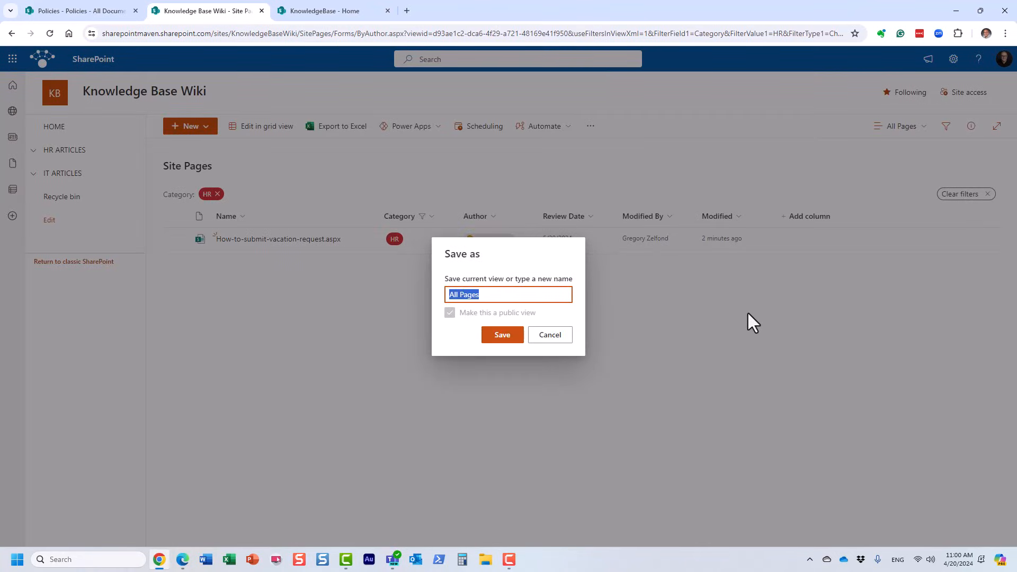
text(HR)
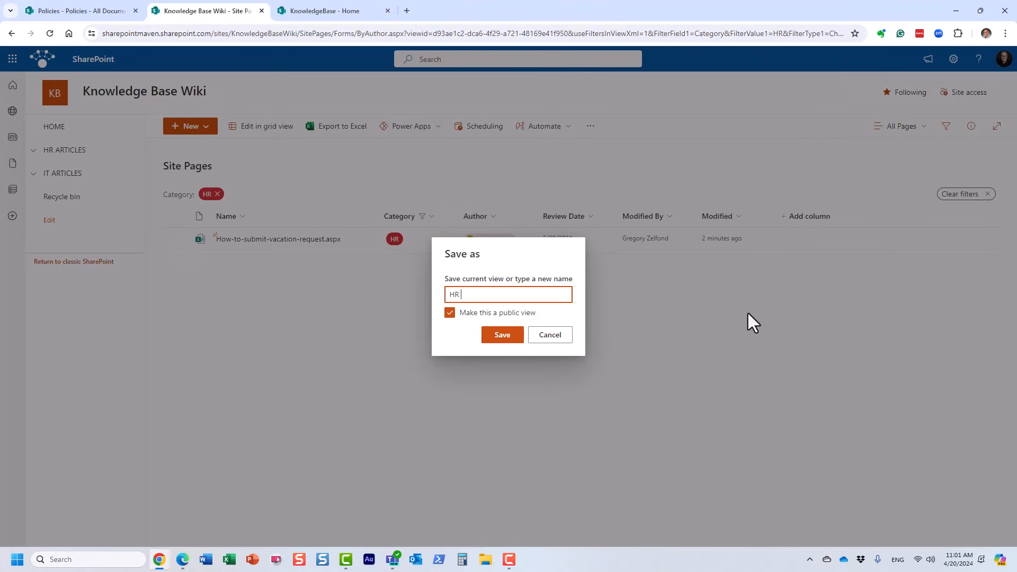
text( Articles)
click(497, 338)
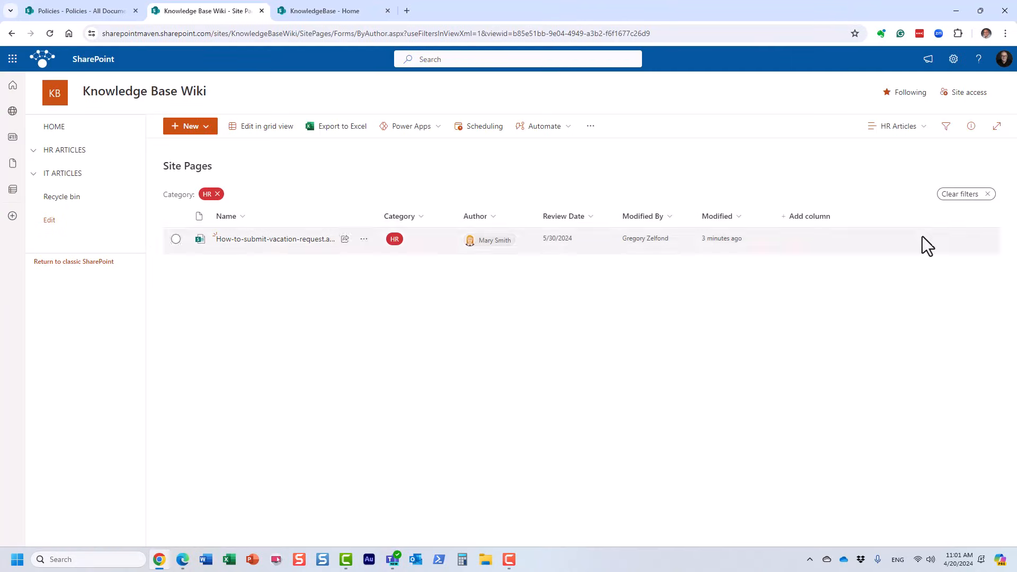
- Edit the home page and add a Document library web part for Site Pages in the section below Quick links
click(59, 133)
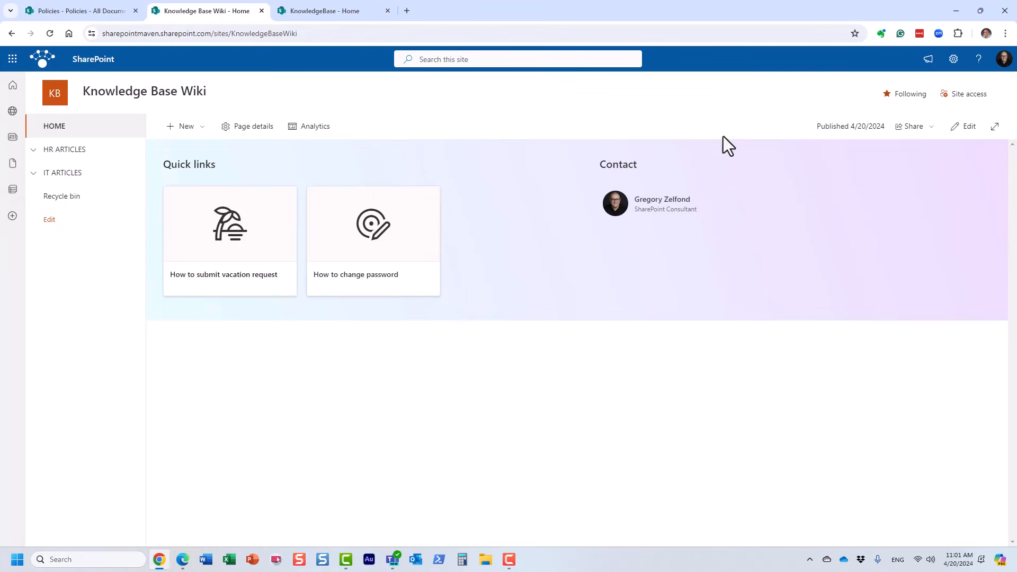
click(964, 126)
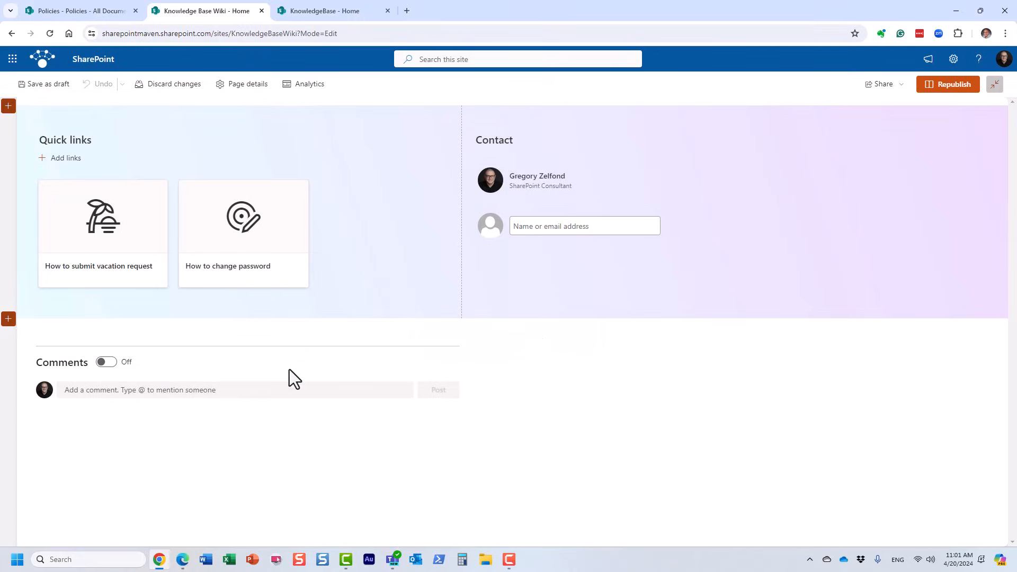
click(353, 327)
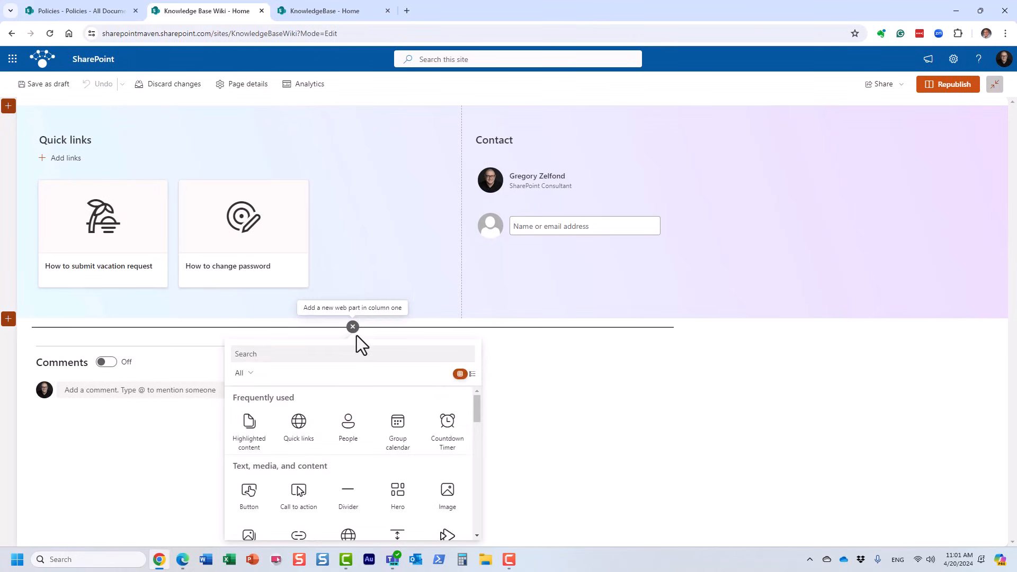
text(doc)
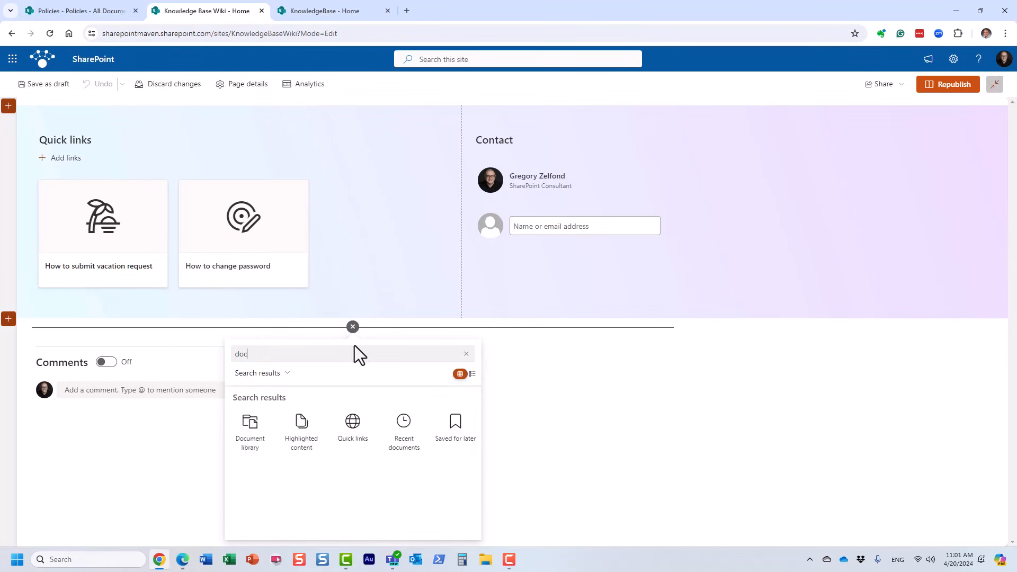
click(250, 435)
scroll(246, 405, down, 2)
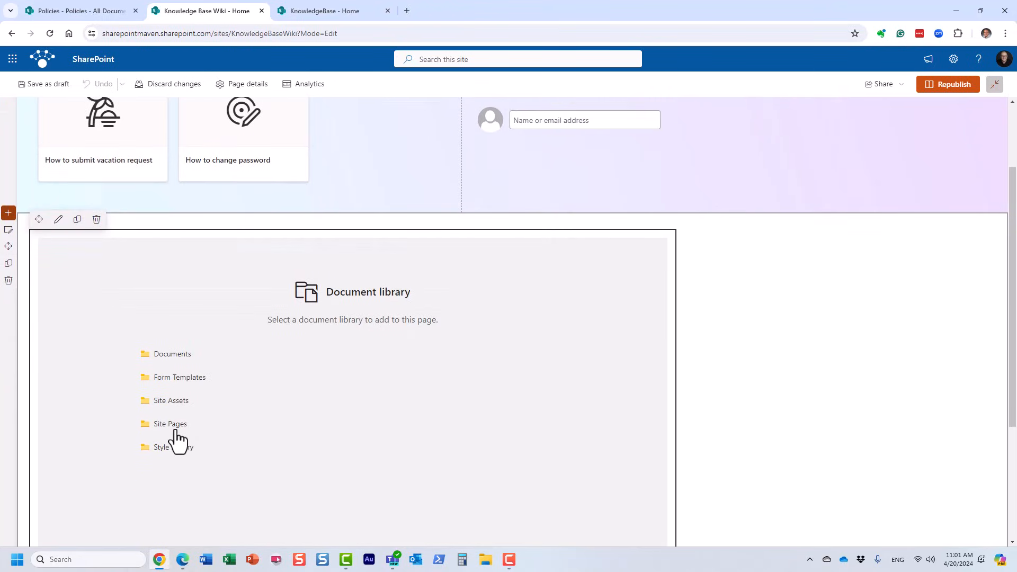
click(175, 427)
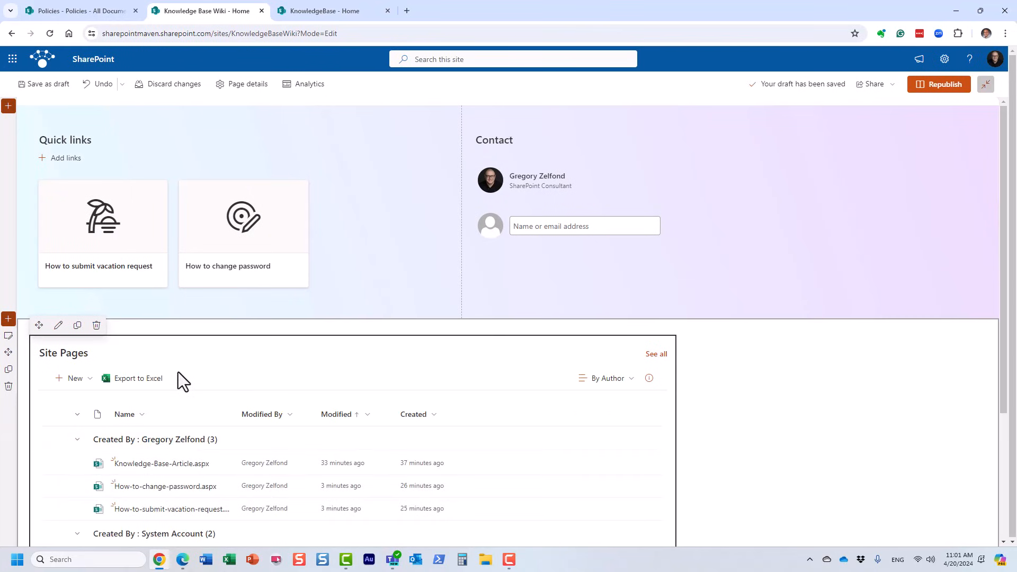
- Set the Site Pages web part to the HR Articles view, with the command bar and See all button hidden
scroll(178, 372, down, 3)
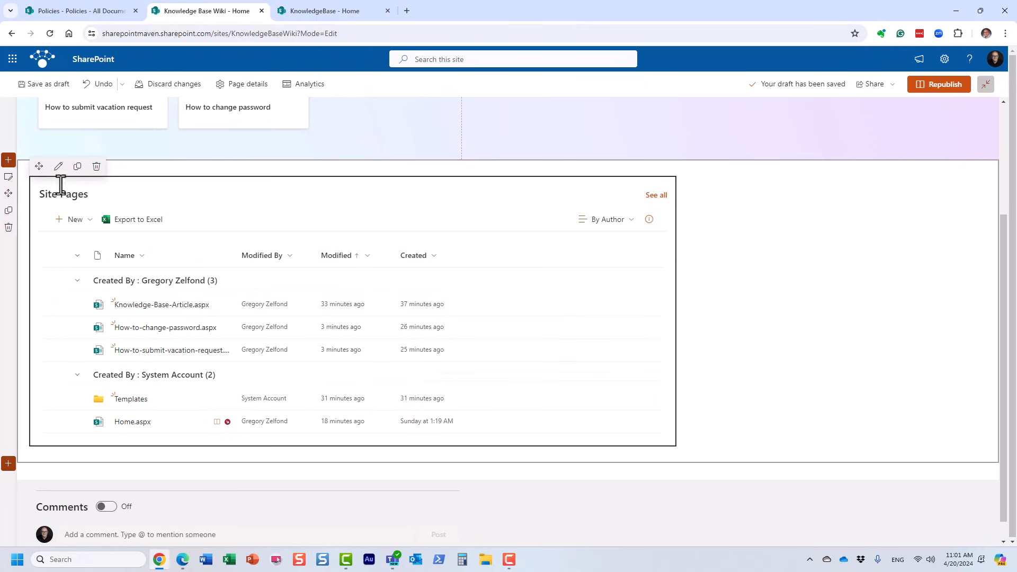
click(58, 167)
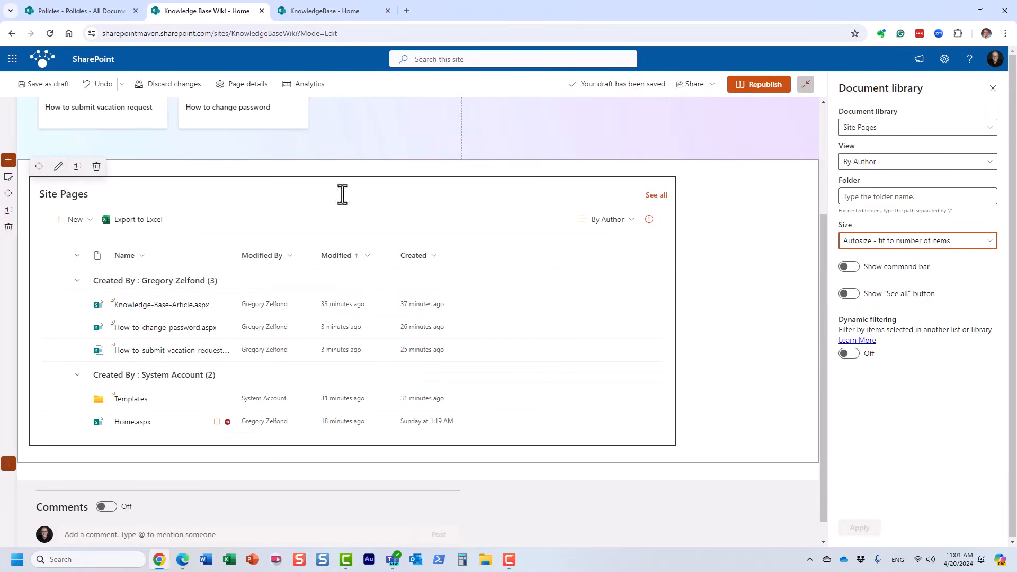
click(927, 164)
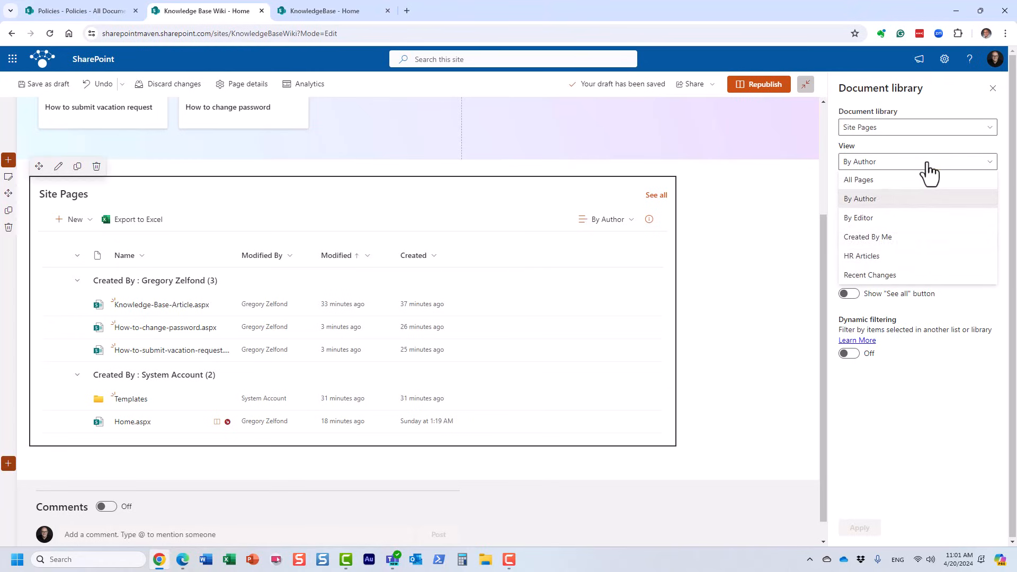
click(892, 256)
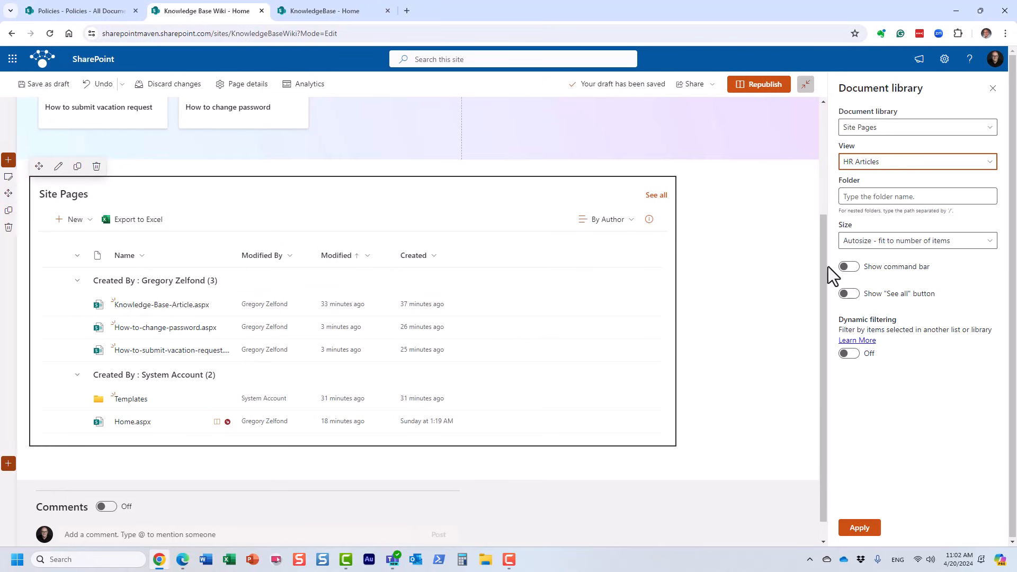
click(848, 268)
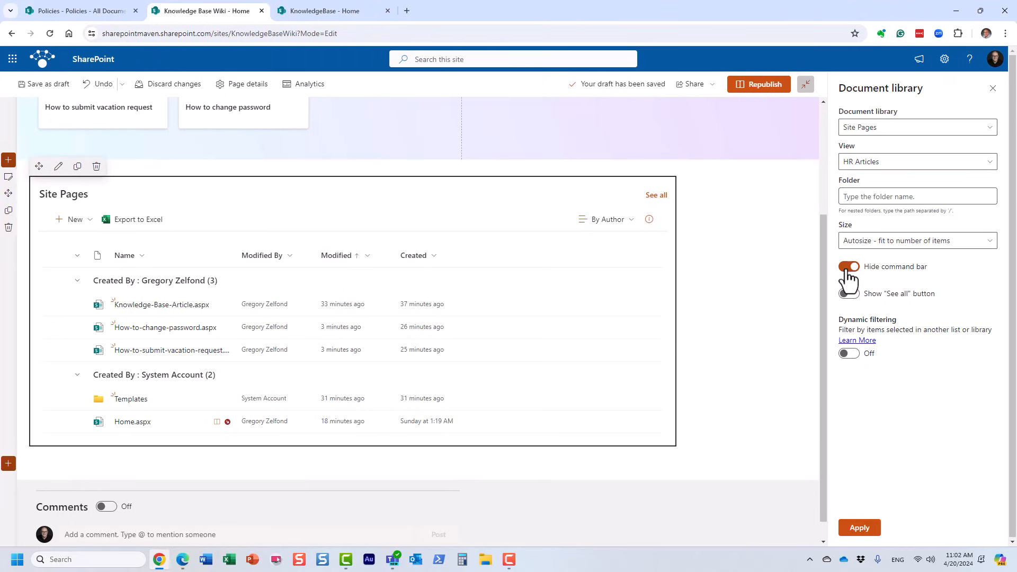
click(846, 295)
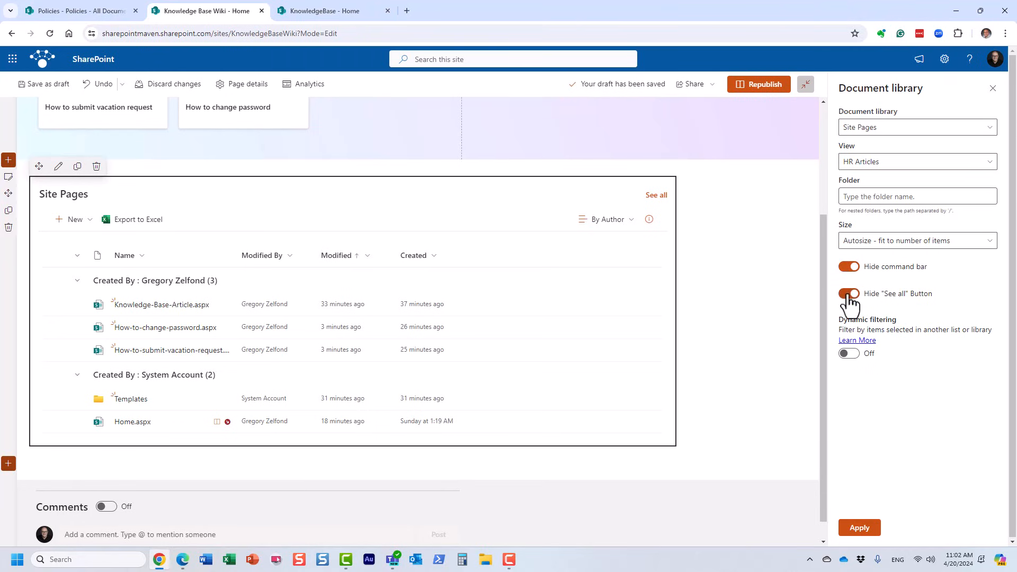
click(869, 532)
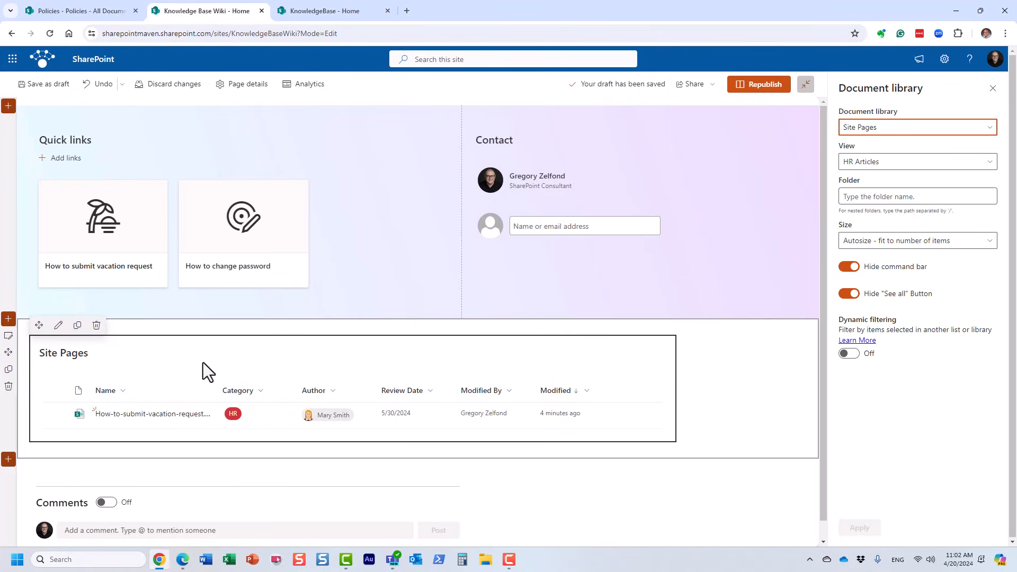
- Retitle the document library web part HR ARTICLES and republish the home page
drag(89, 354, 9, 354)
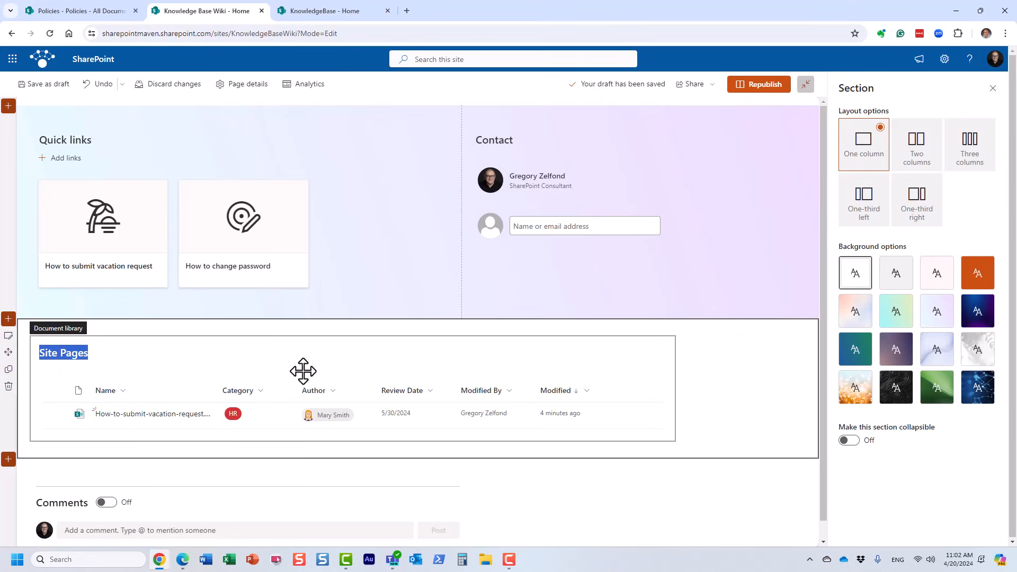
text(H)
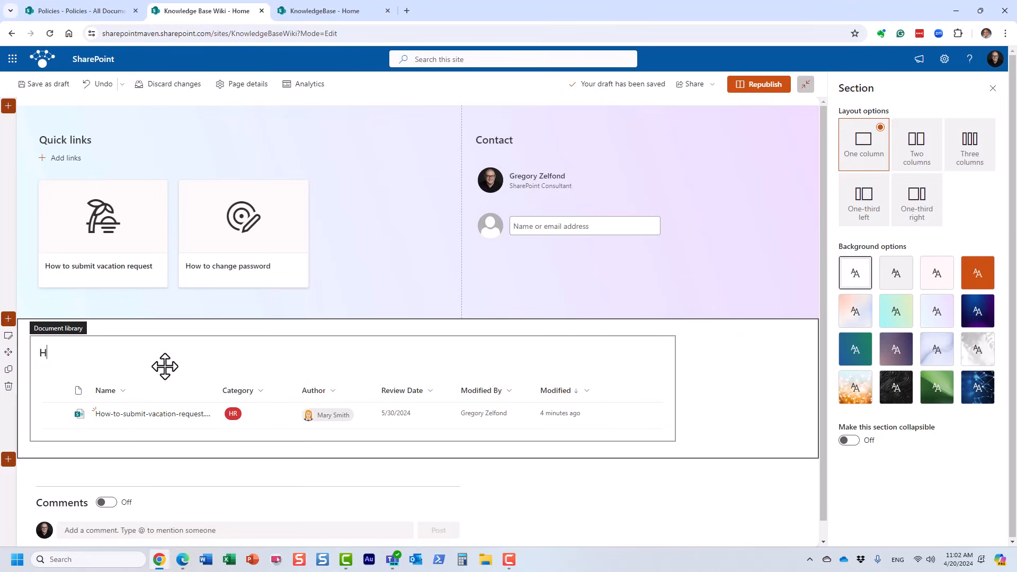
text(R ARTICLES)
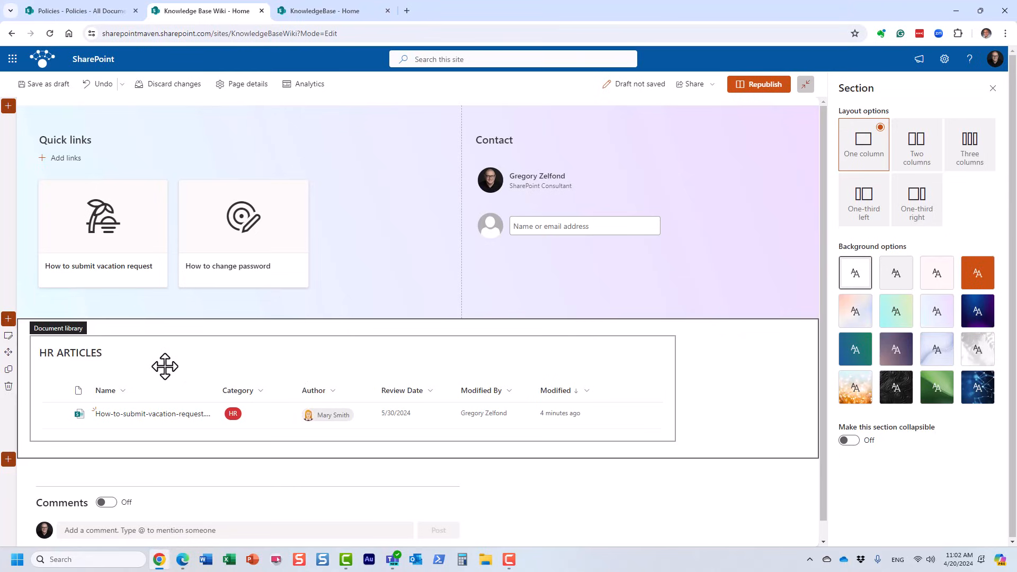
click(994, 88)
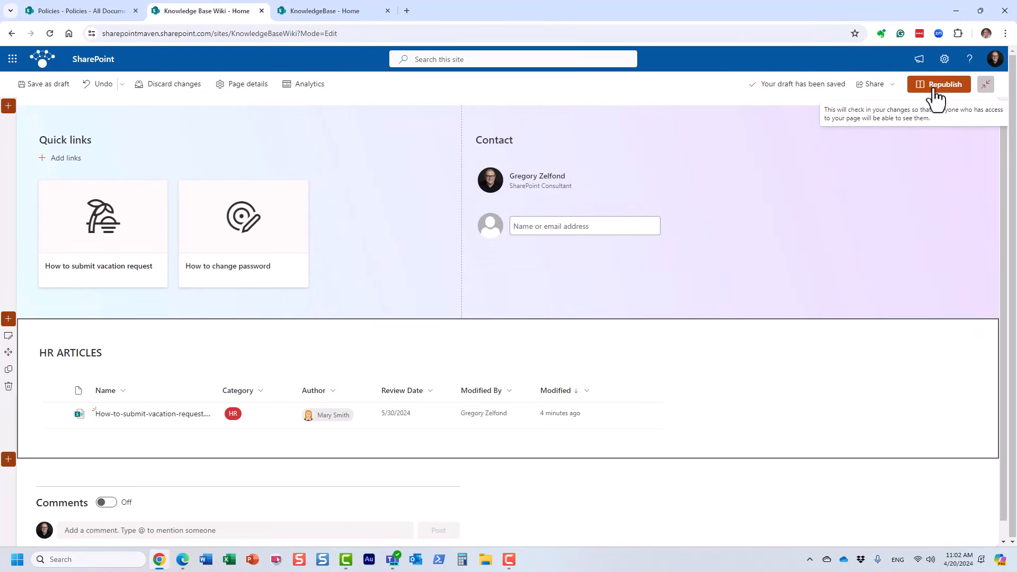
click(934, 91)
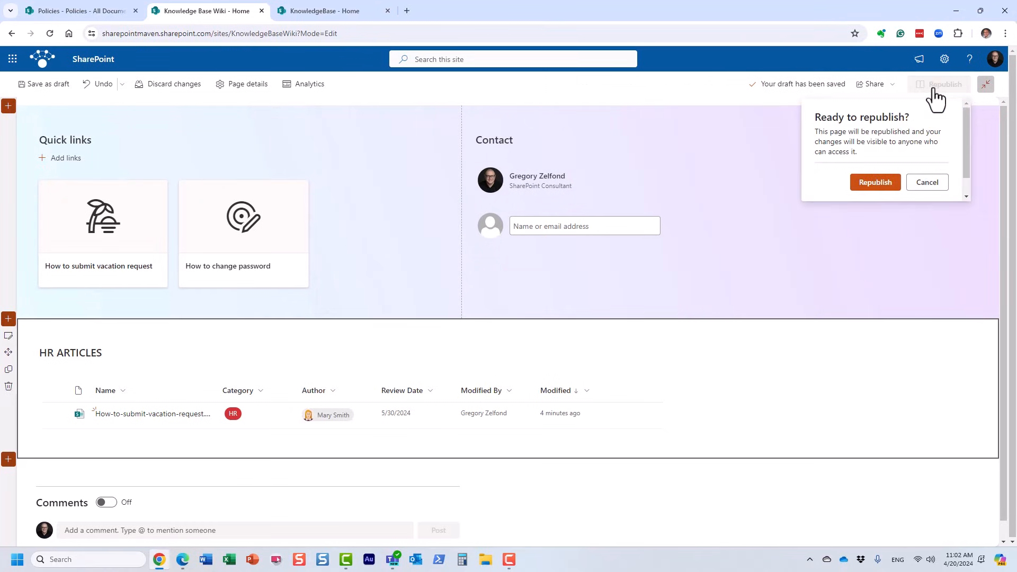
click(872, 182)
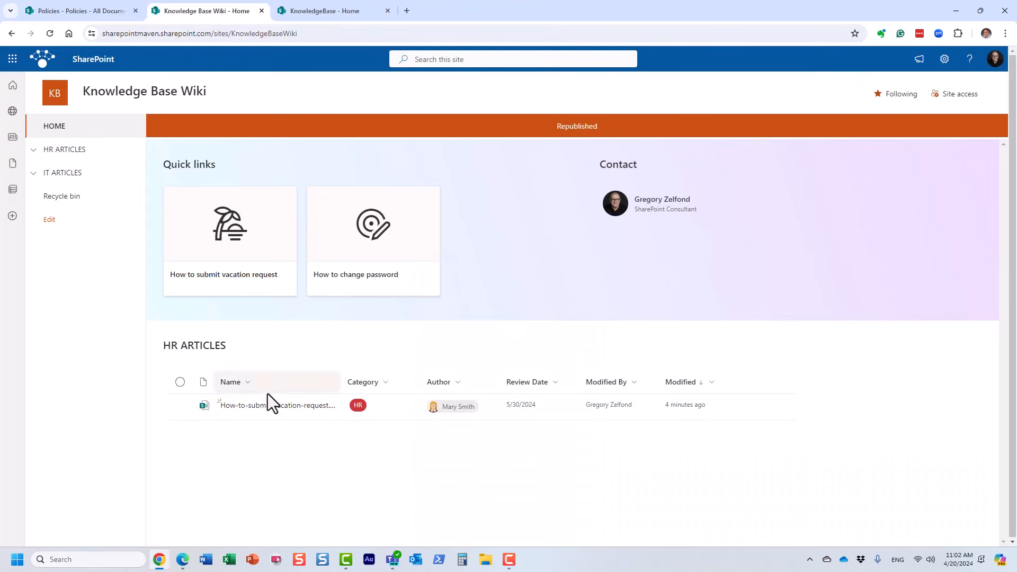
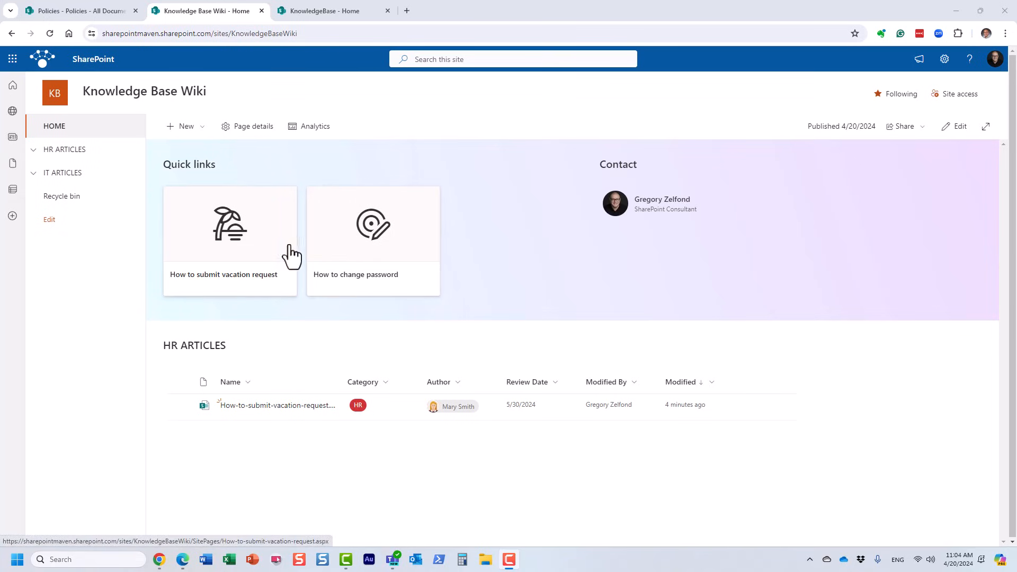
- Reload the home page, open it for editing and turn on audience targeting for the Quick links web part
click(33, 151)
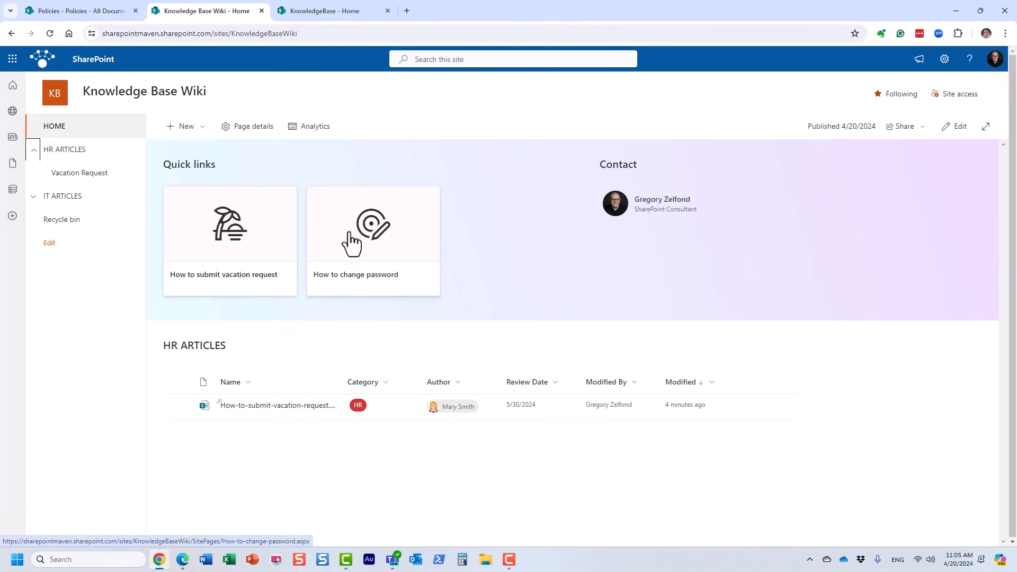
click(955, 127)
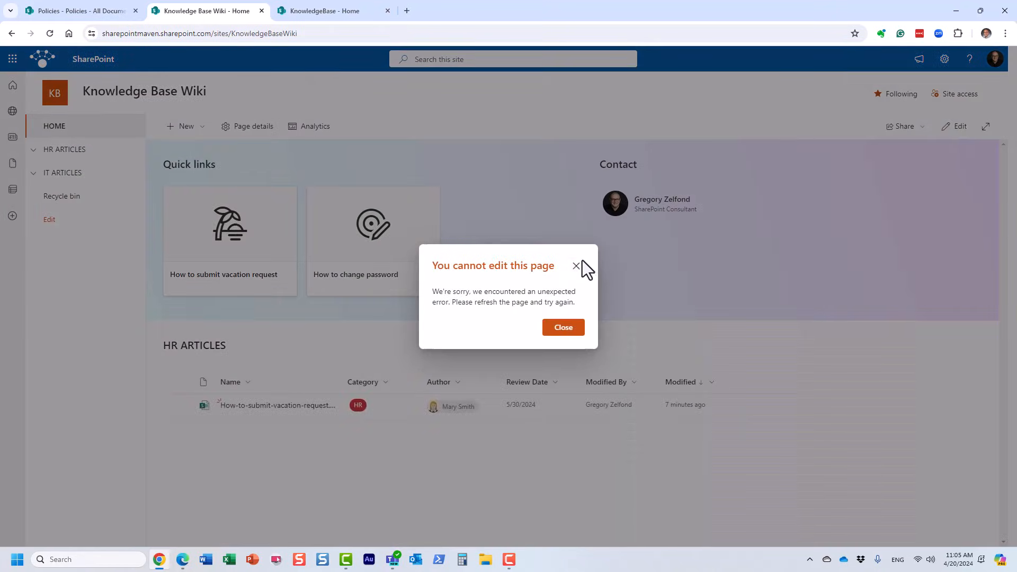
click(582, 261)
click(52, 34)
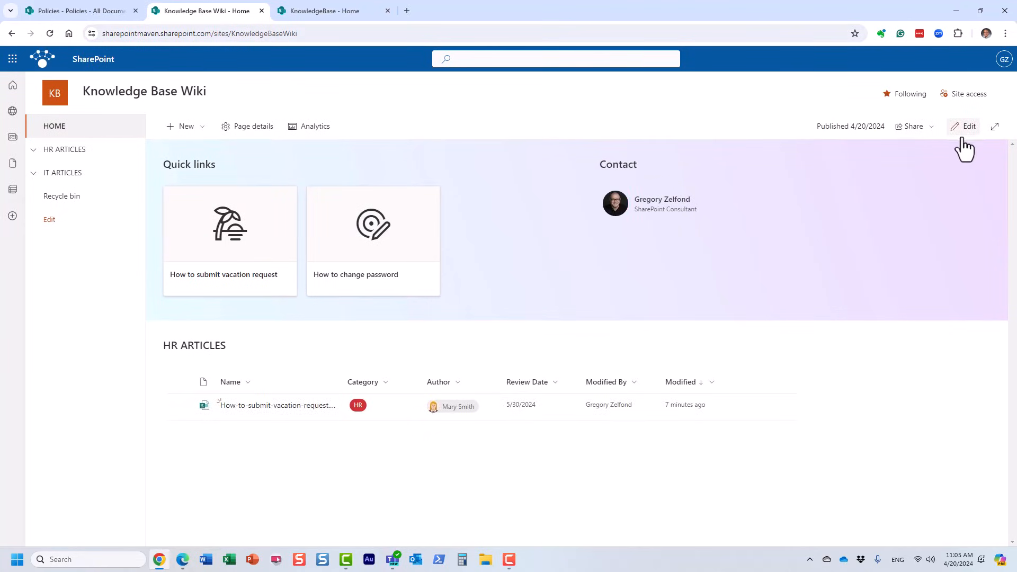
click(963, 138)
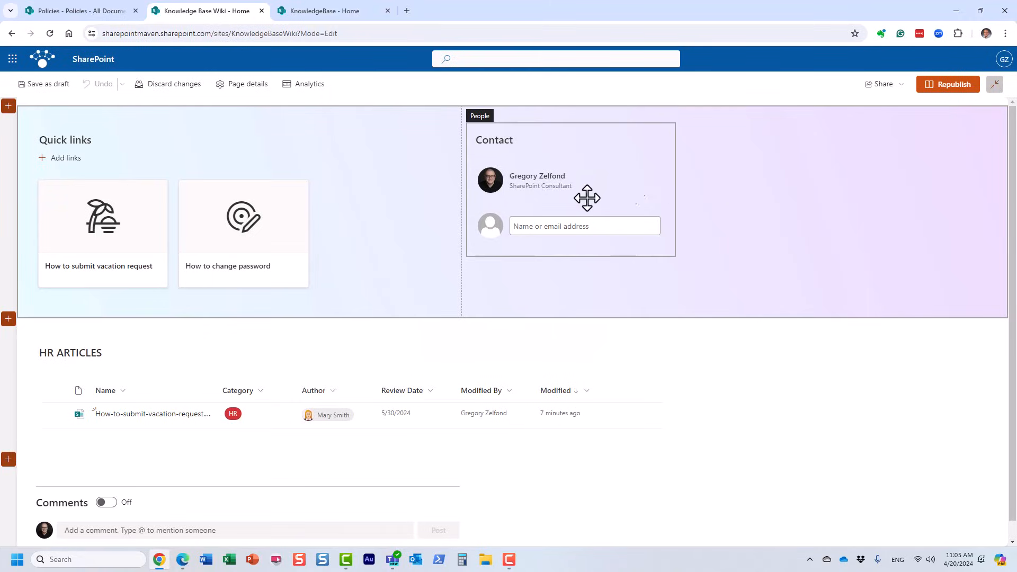
click(372, 188)
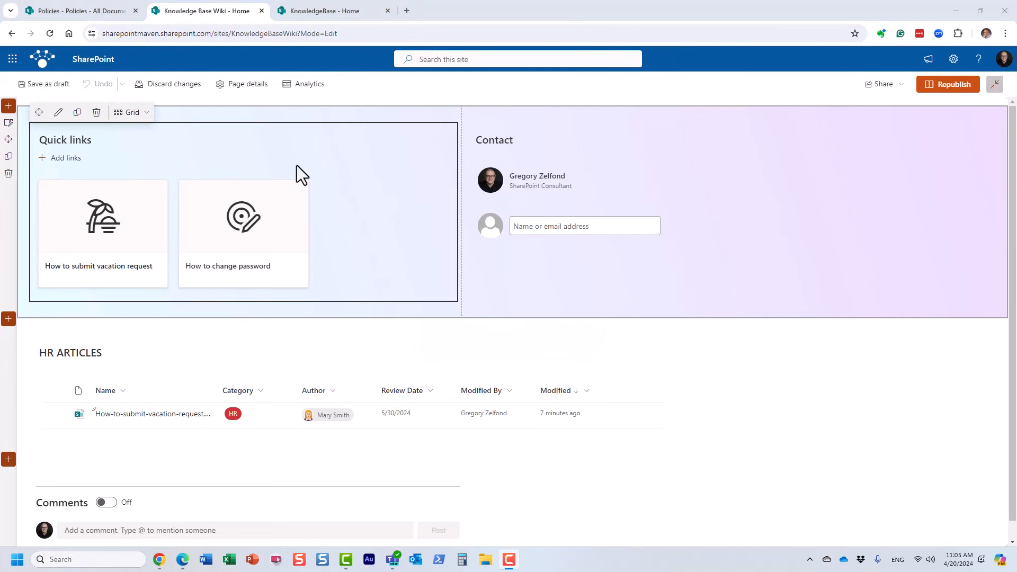
click(59, 112)
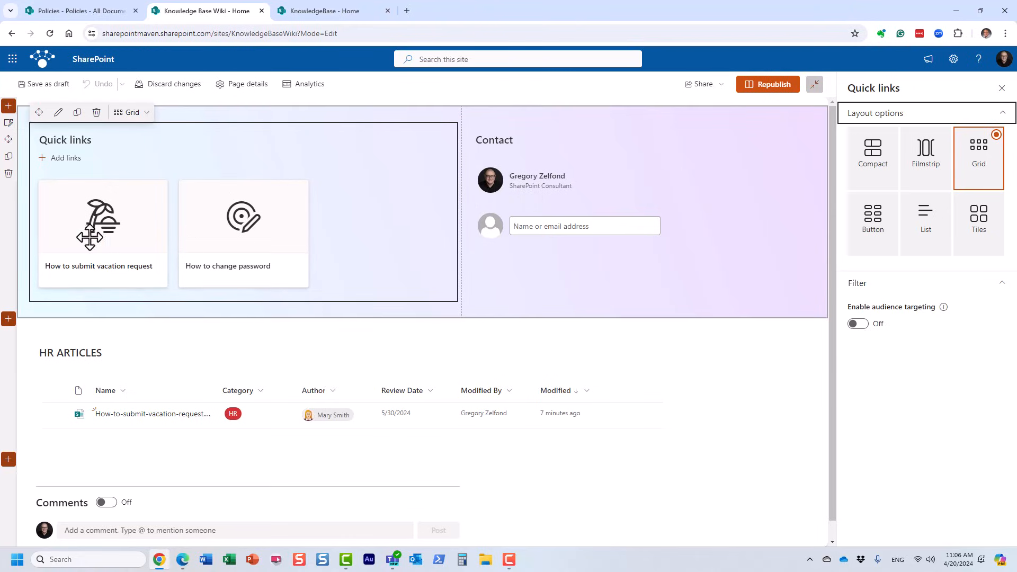
click(859, 325)
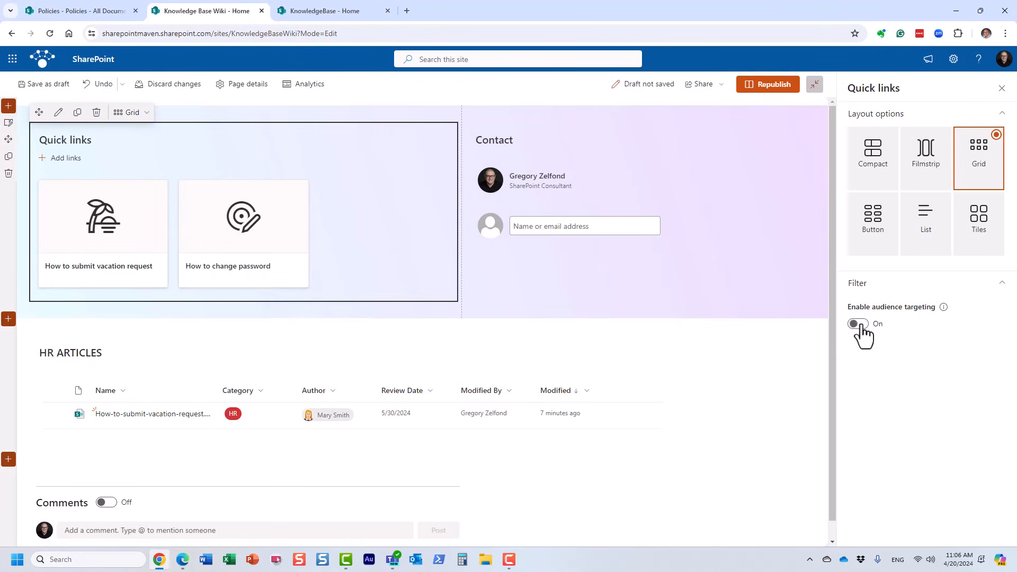
click(1002, 88)
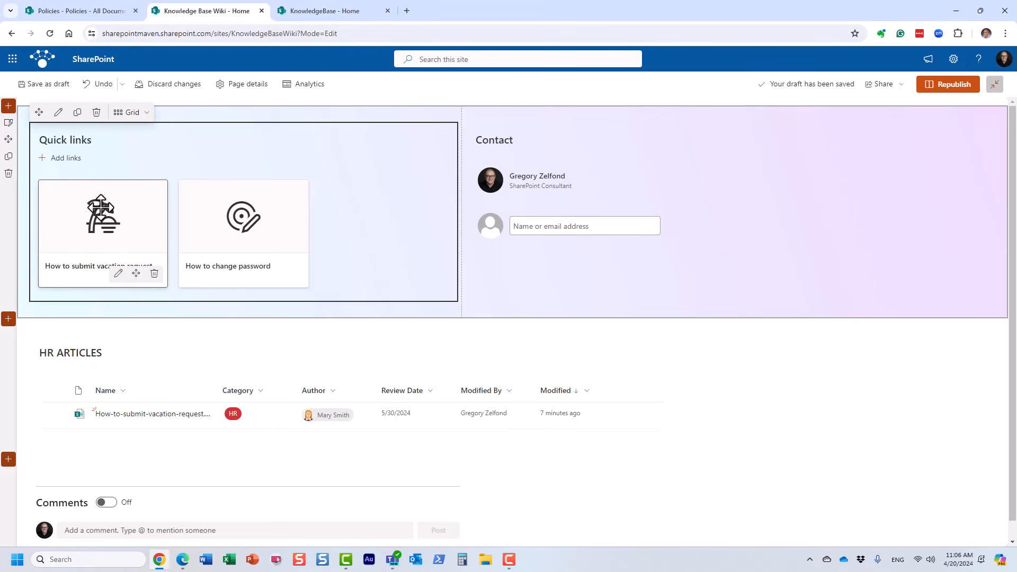
- Target the How to submit vacation request quick link to the Payroll audience and republish the home page
click(118, 274)
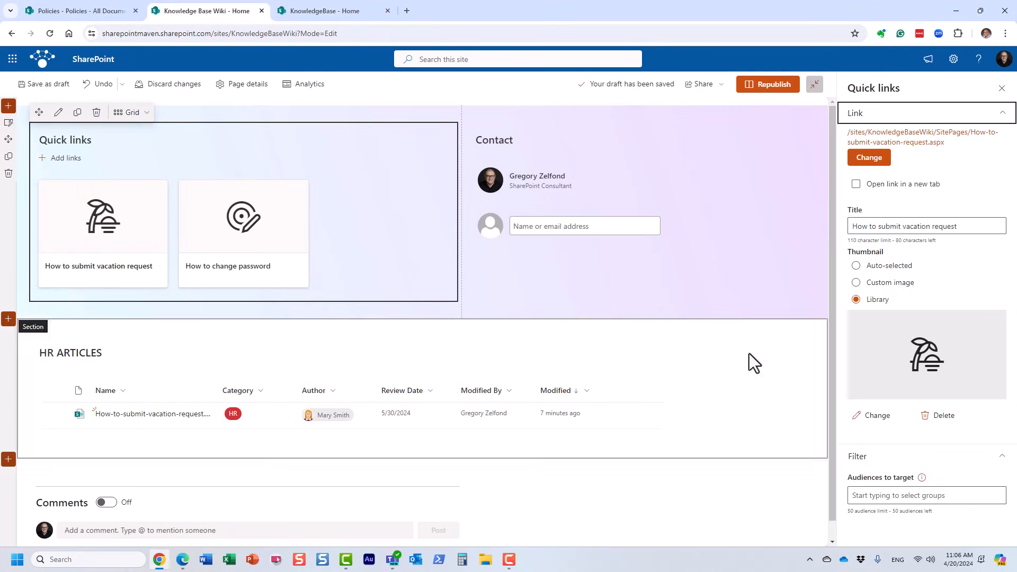
click(858, 496)
text(mar)
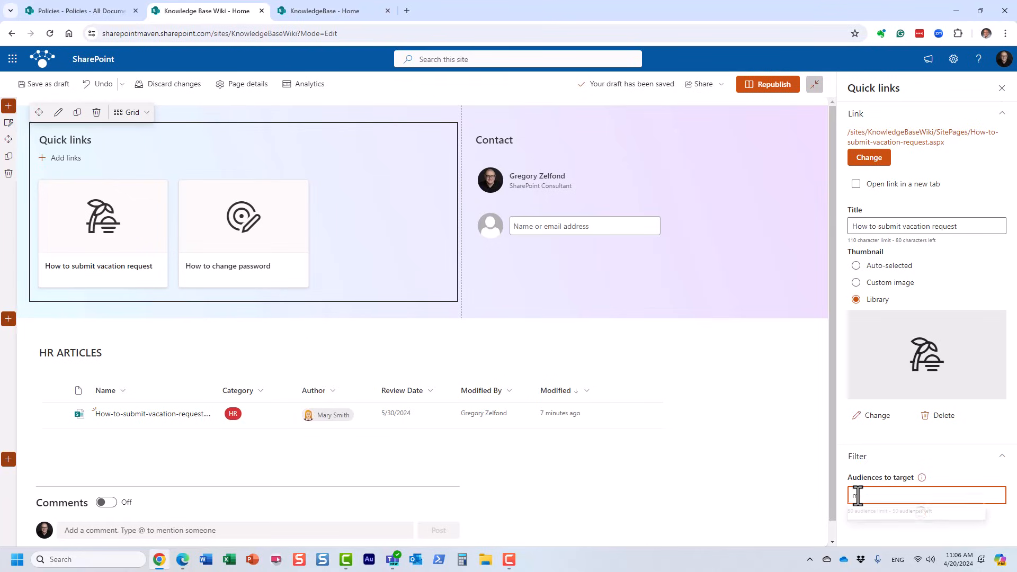
key(BackSpace)
key(BackSpace)
key(BackSpace)
key(BackSpace)
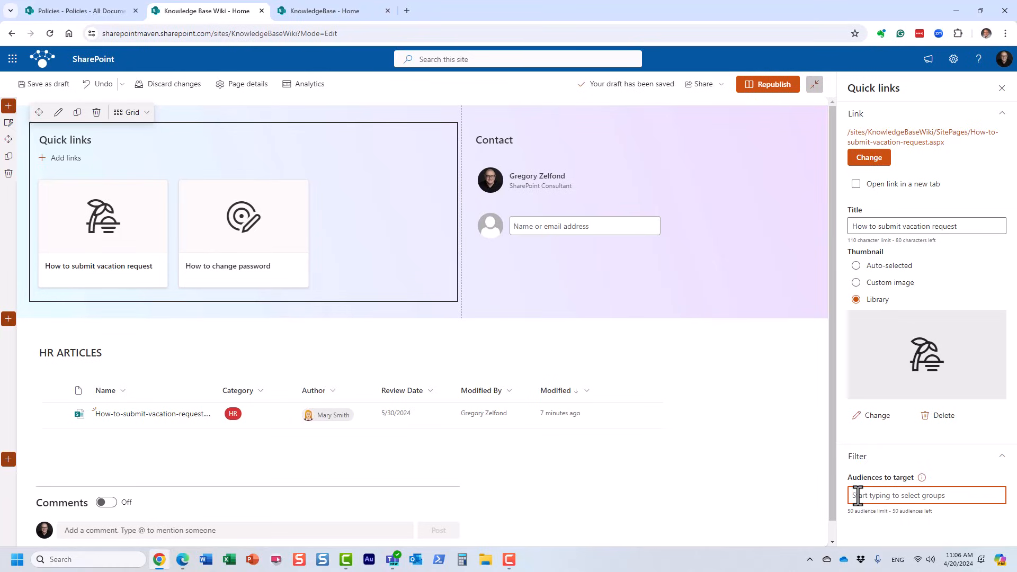
text(payrol)
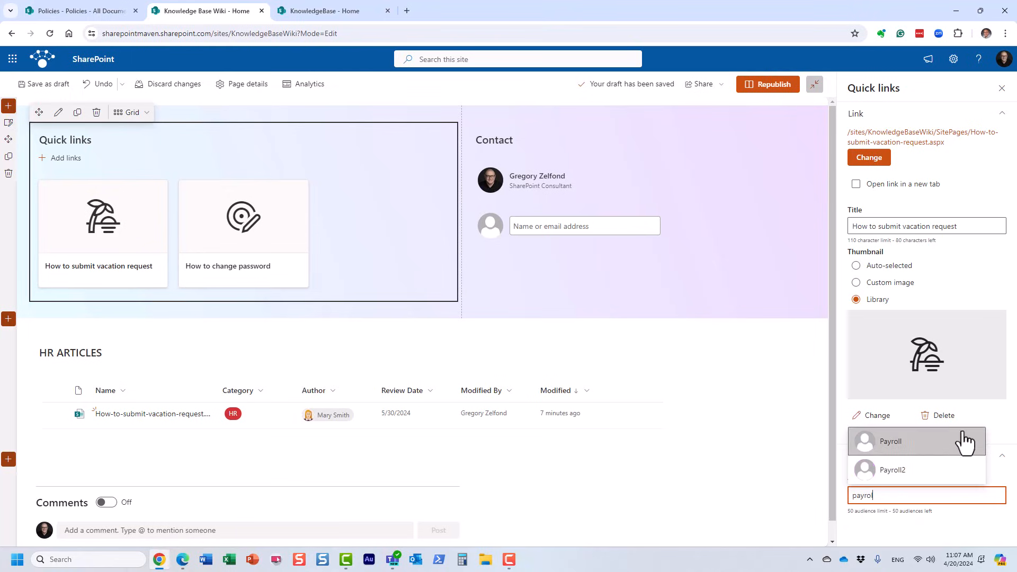
click(899, 447)
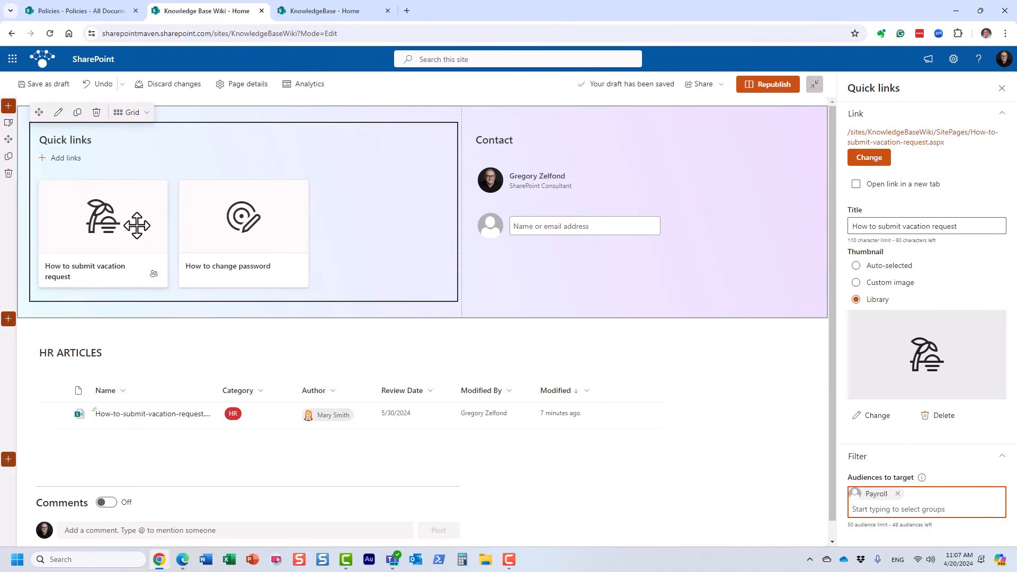
click(1001, 89)
click(948, 86)
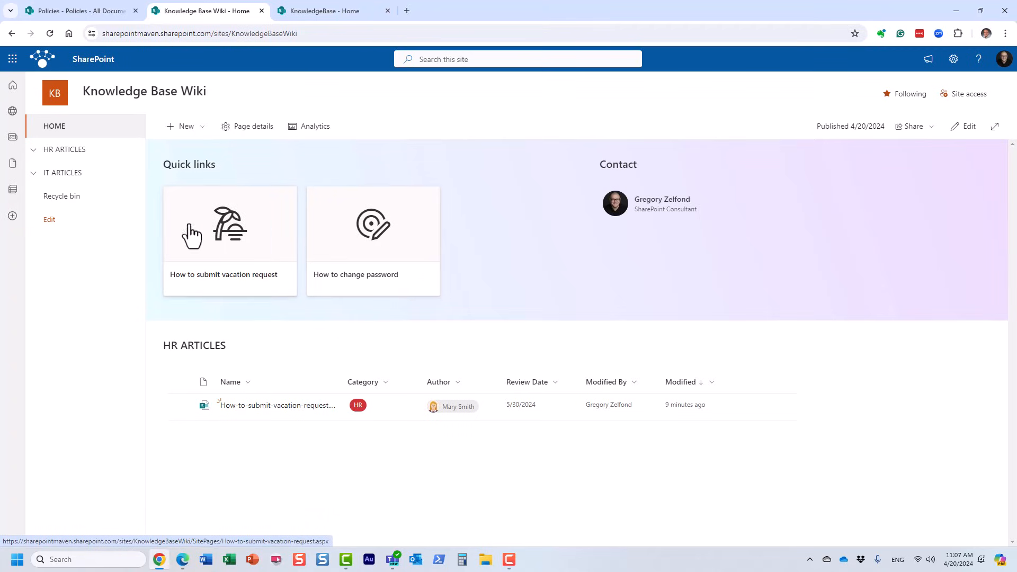
- Edit the site navigation and enable site navigation audience targeting
click(47, 221)
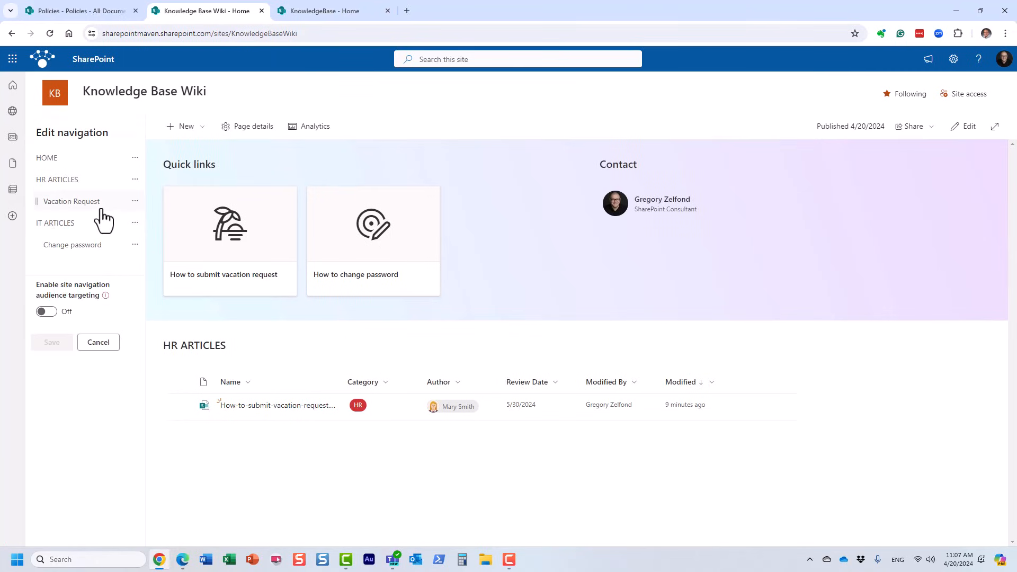
click(69, 207)
click(217, 290)
click(46, 312)
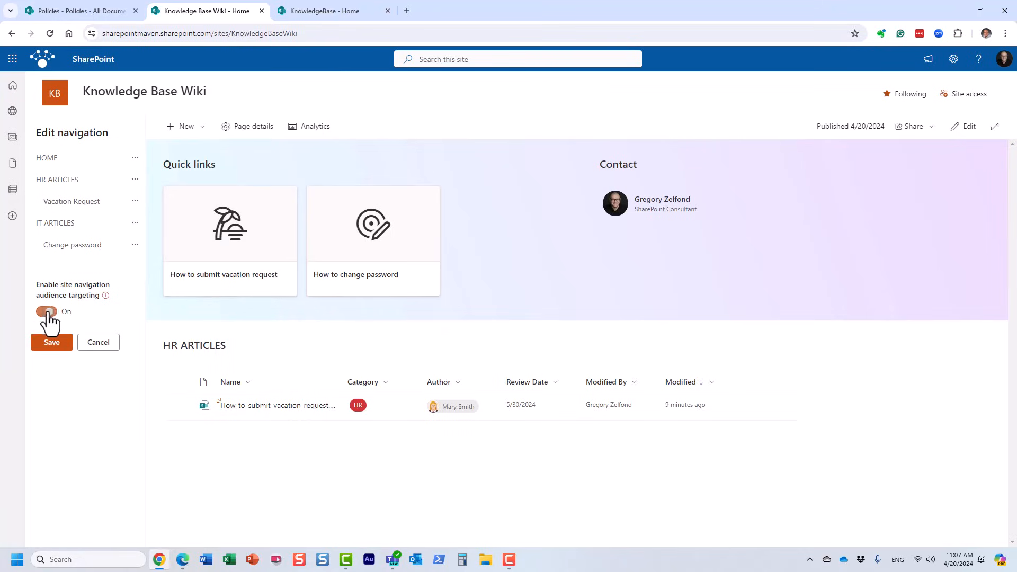
click(62, 180)
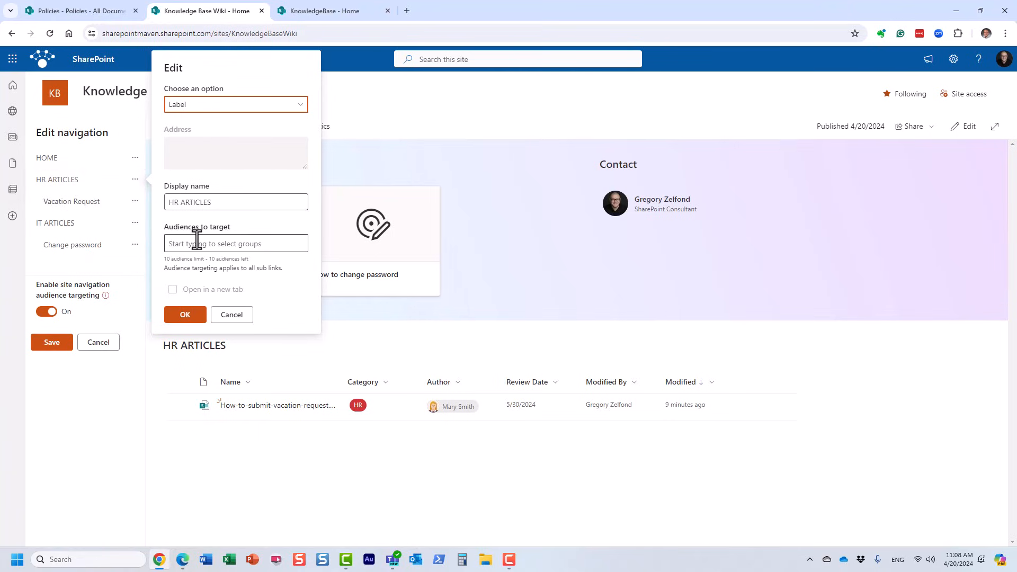
click(233, 316)
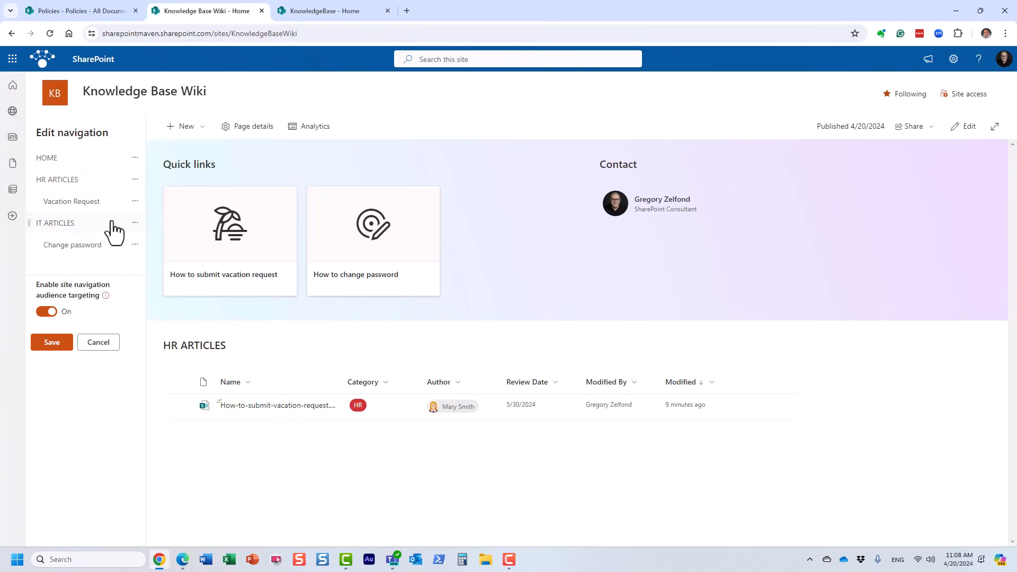
- Target the Vacation Request navigation link to the Project ABC Members audience and save the navigation
click(80, 203)
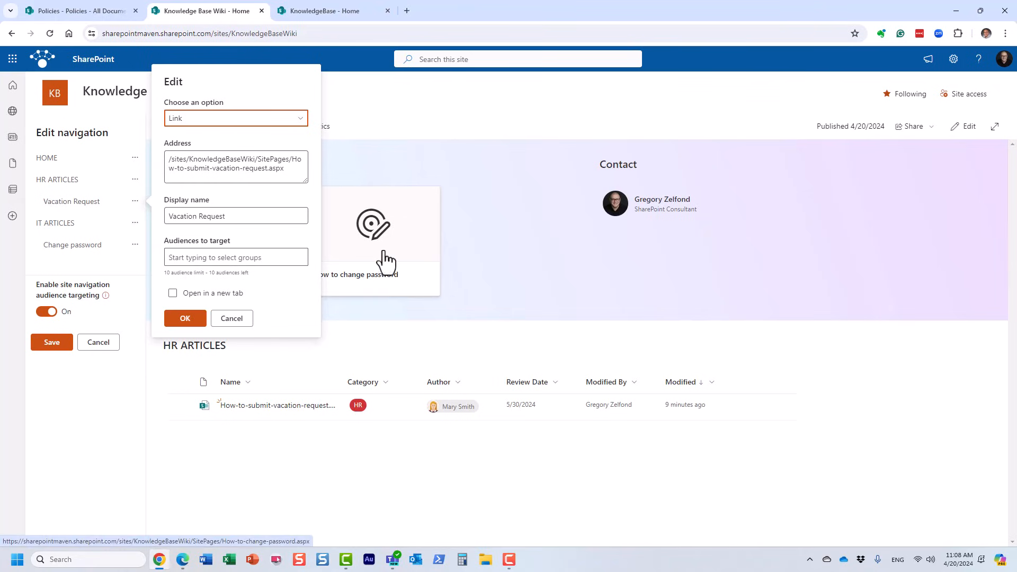
click(197, 260)
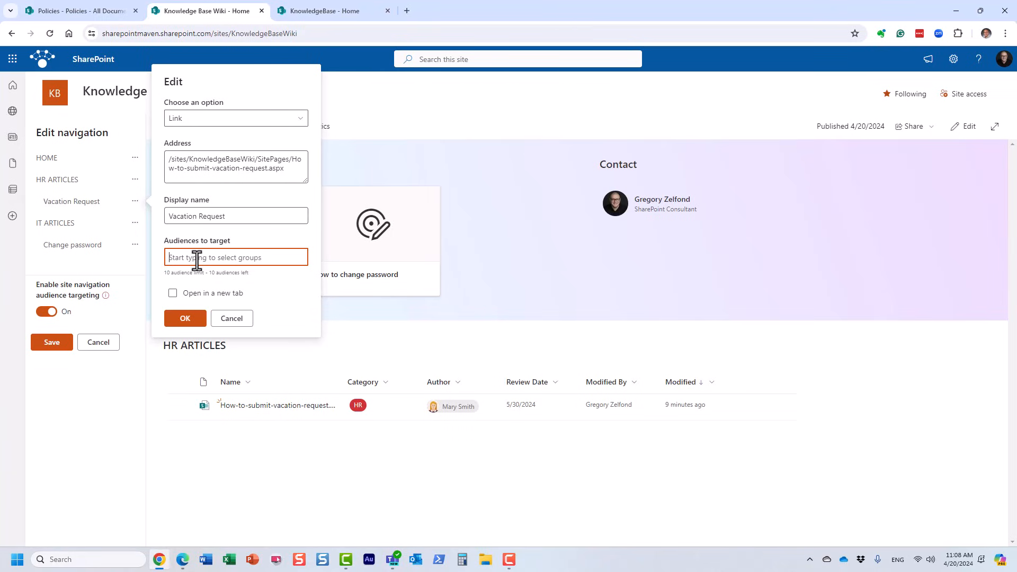
text(lea)
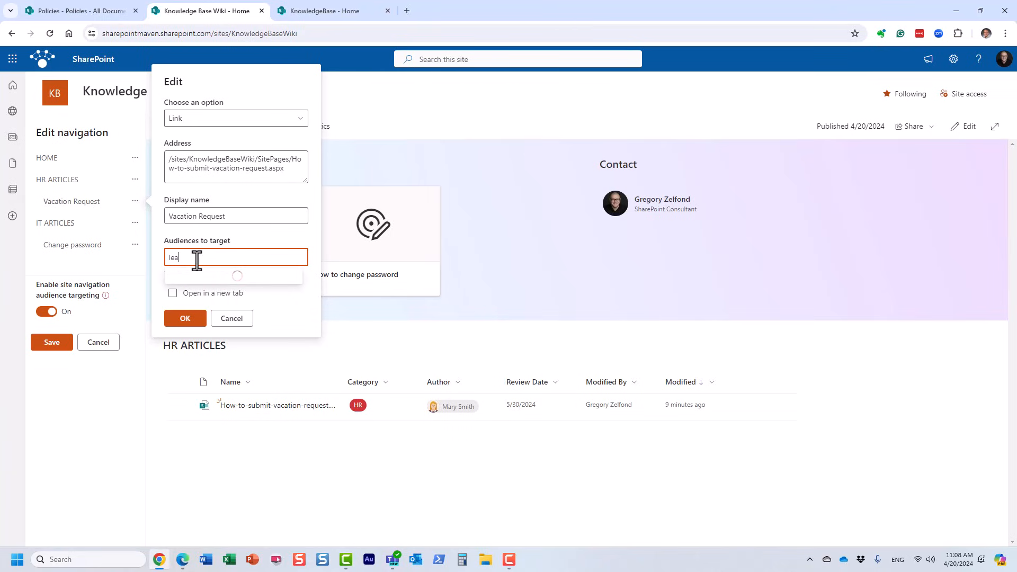
key(BackSpace)
key(BackSpace)
key(BackSpace)
text(proj)
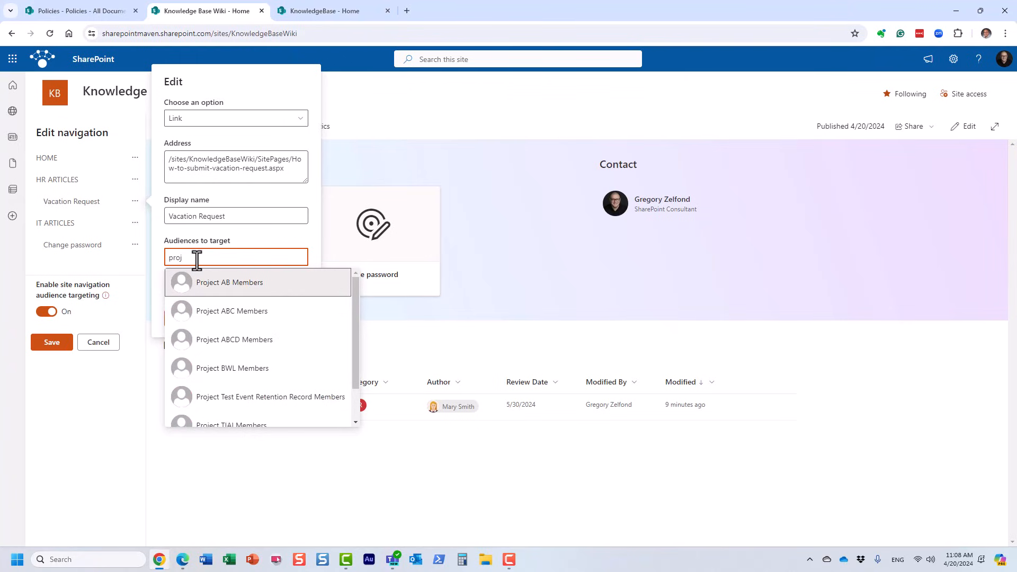
click(241, 311)
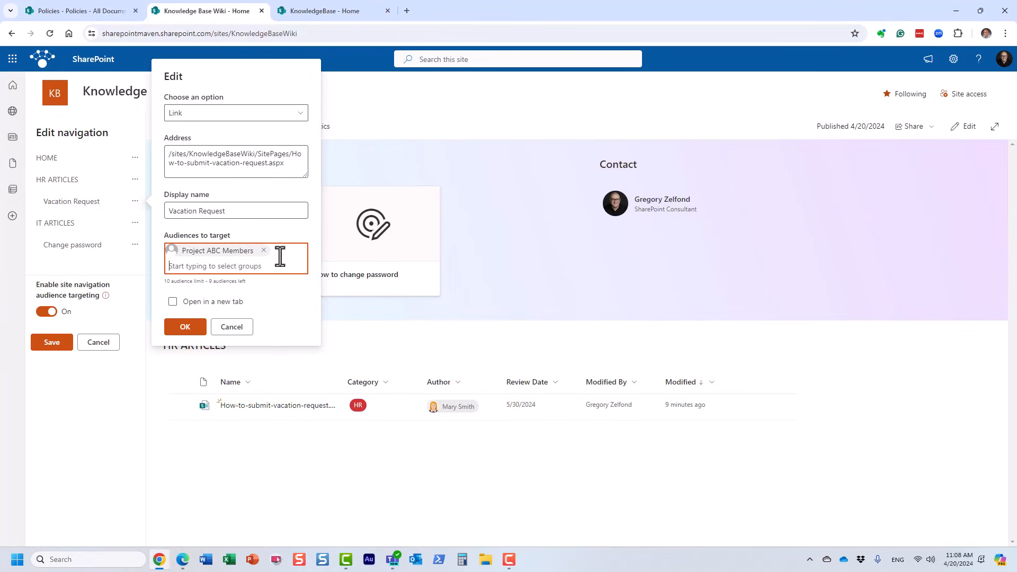
click(189, 327)
click(40, 344)
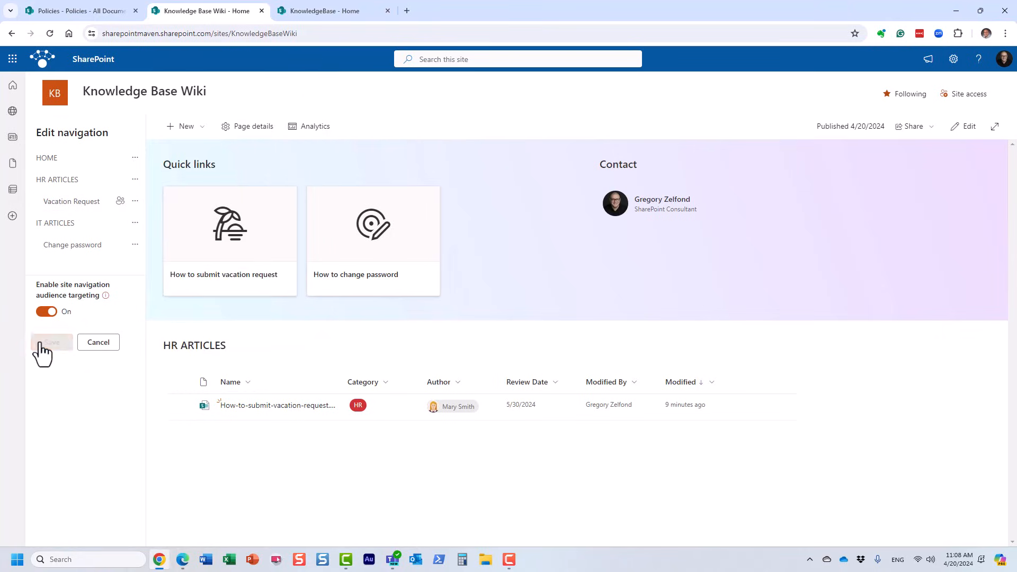
click(33, 154)
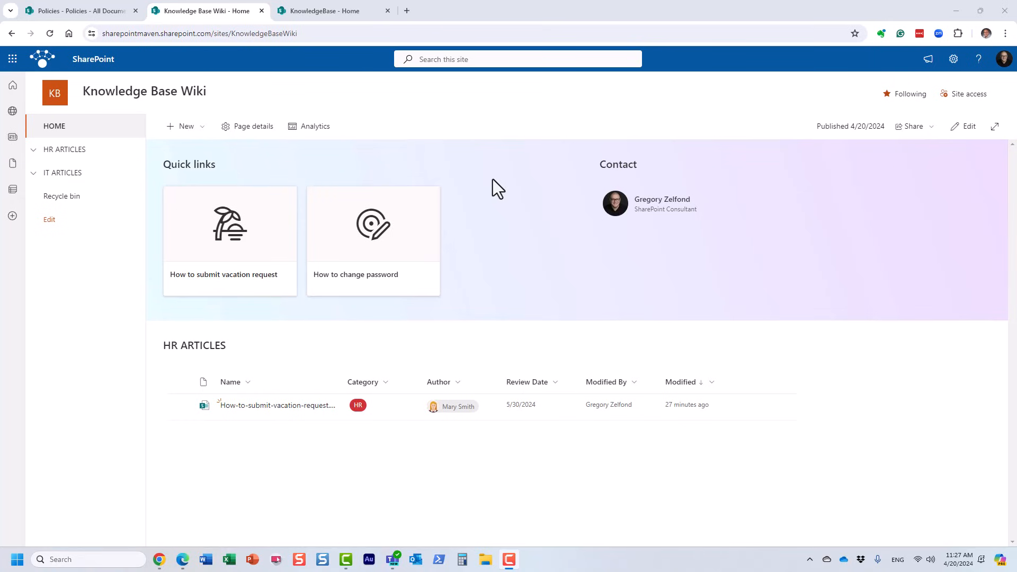
- Review the Site Pages and Documents libraries from the site contents and return to the home page
click(954, 59)
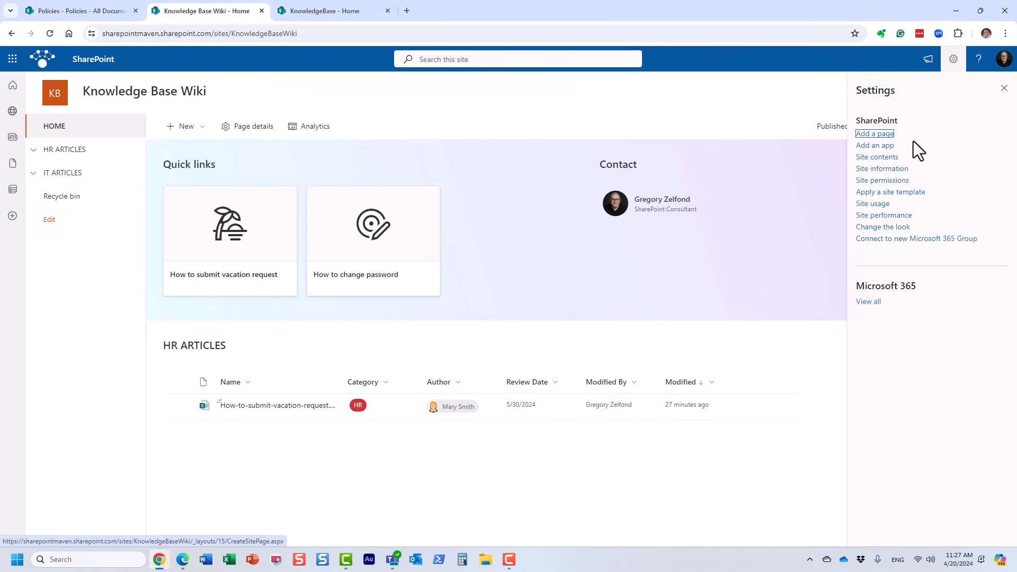
click(886, 160)
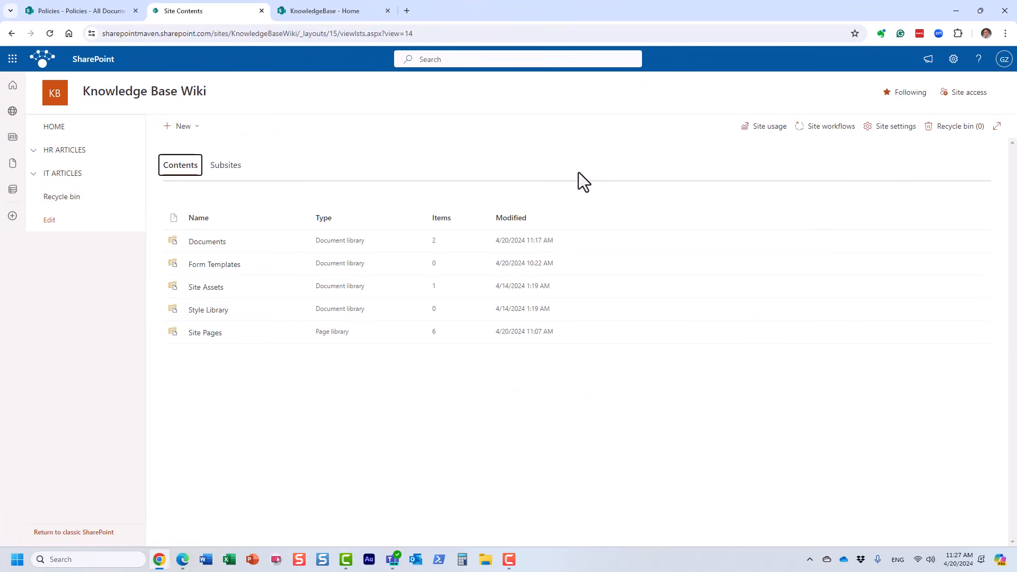
click(215, 338)
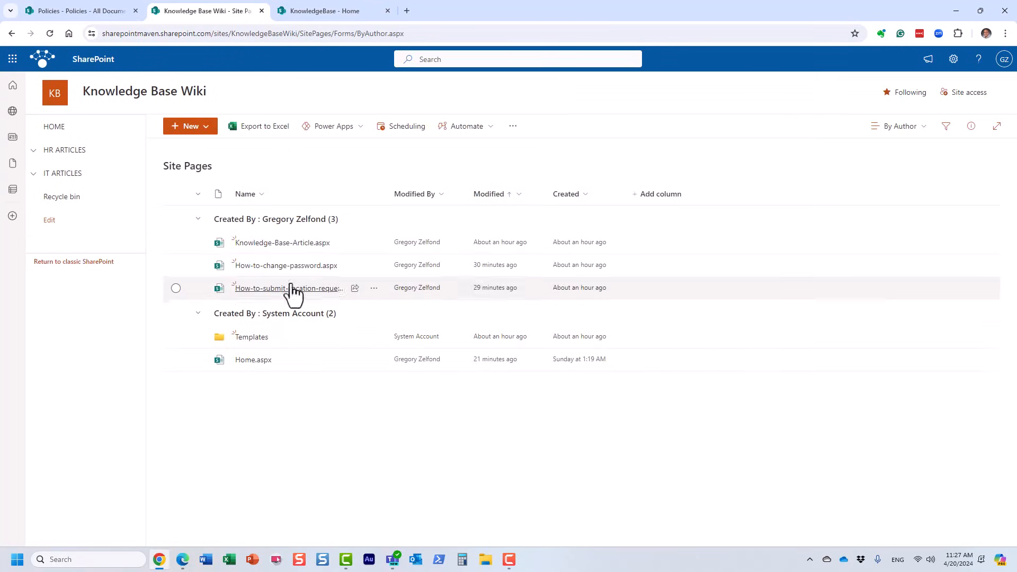
click(11, 34)
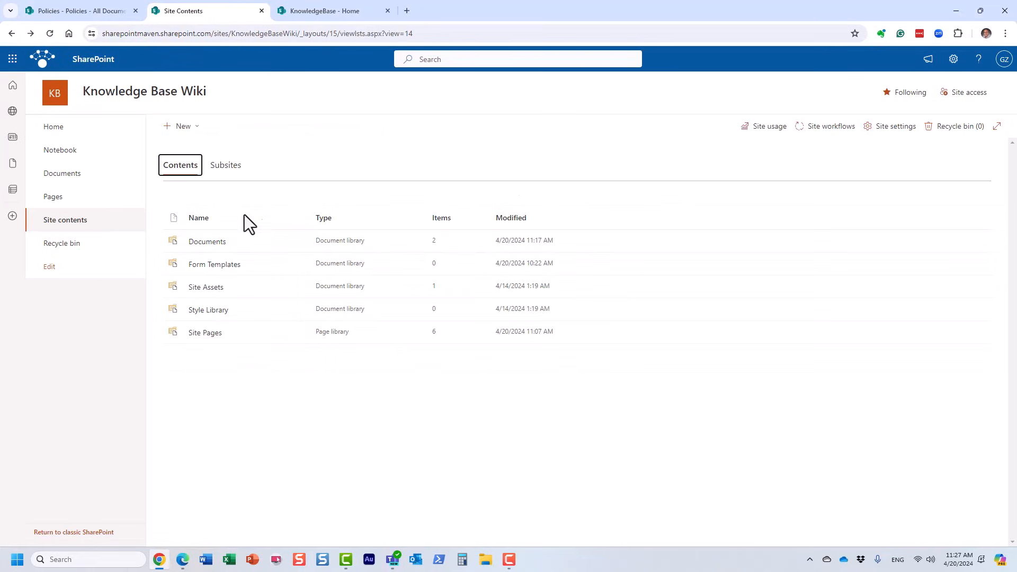
click(208, 242)
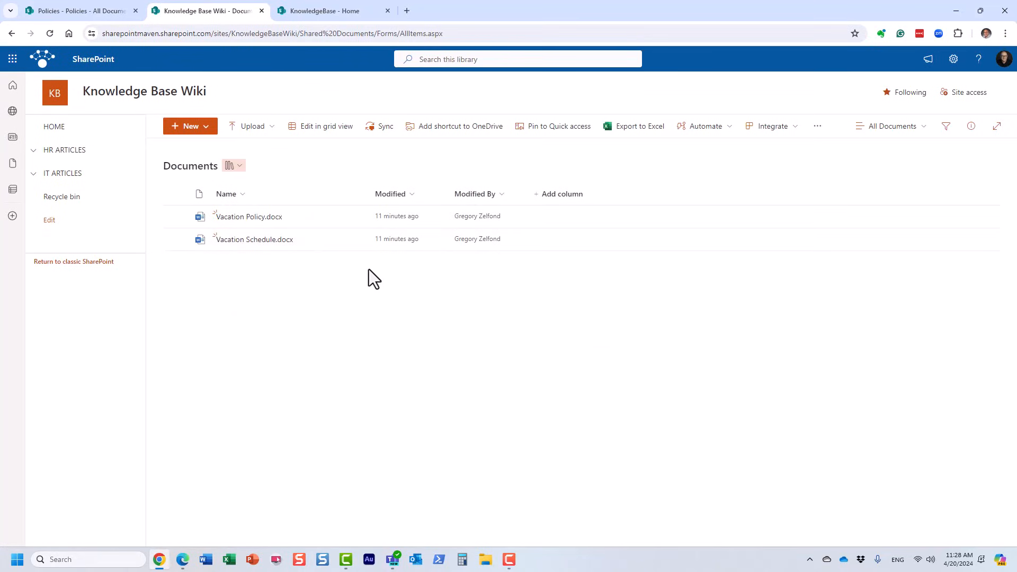
click(59, 133)
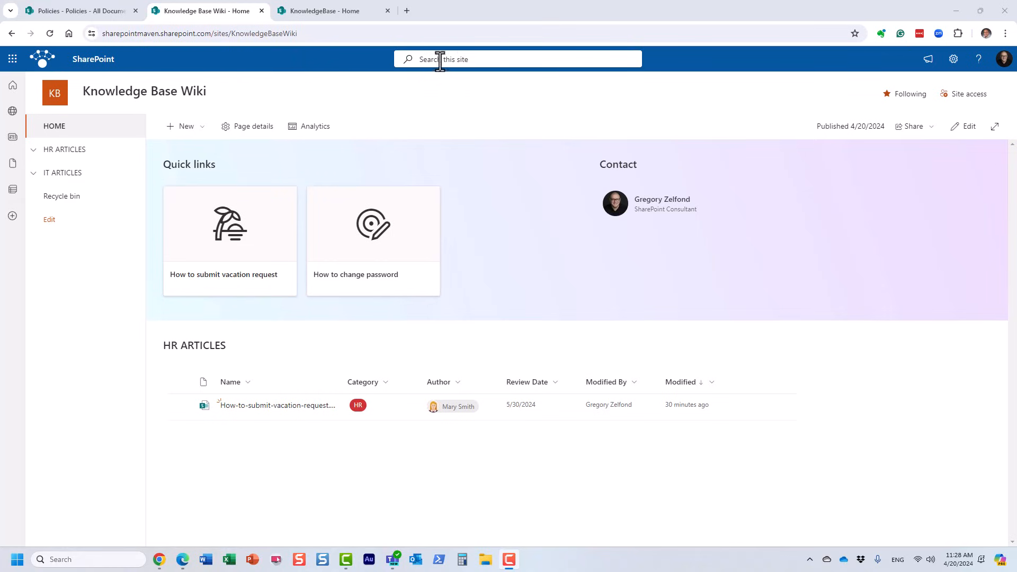
- Search the site for "vacation" and narrow the results to files
click(423, 60)
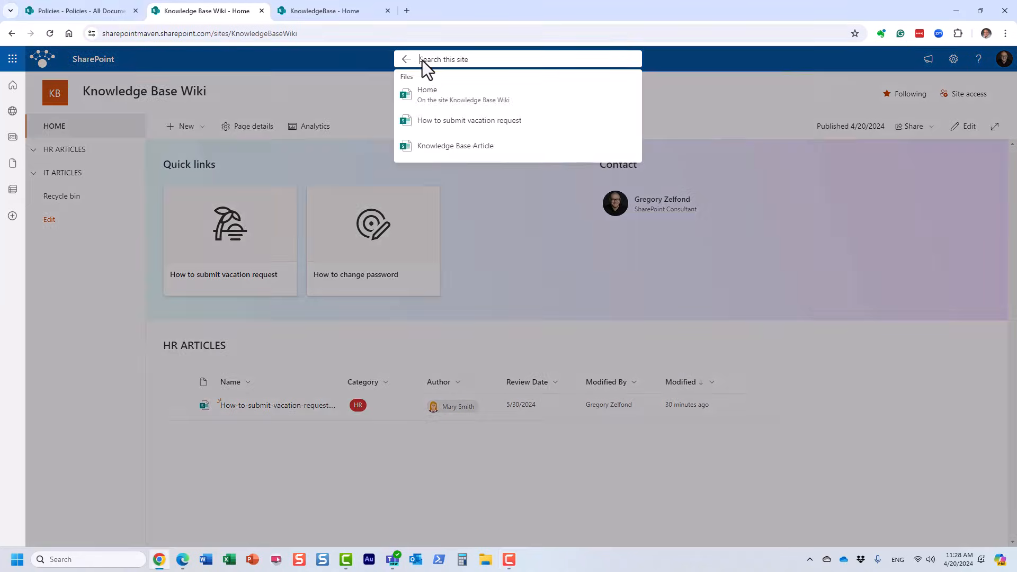
text(vacation)
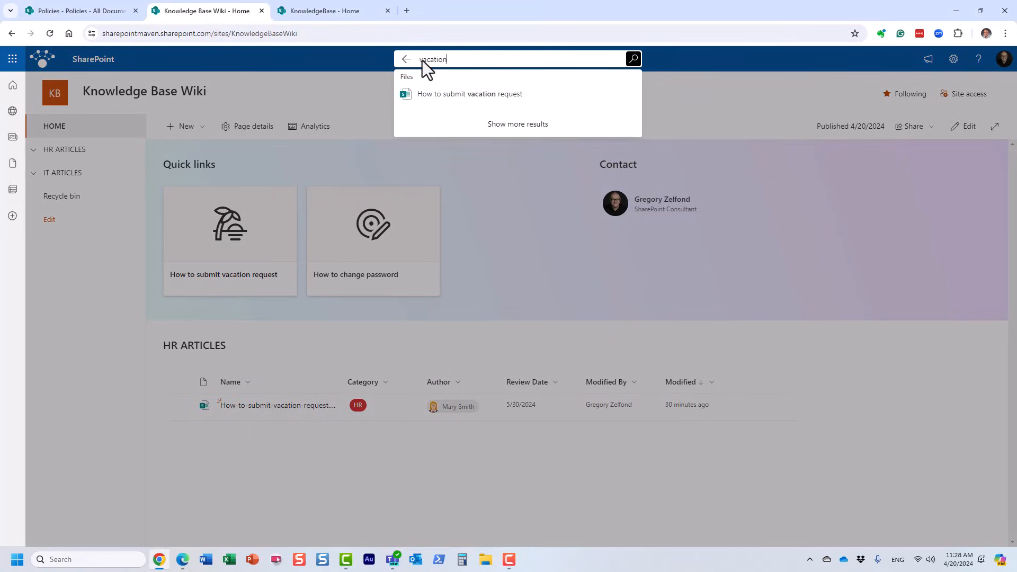
key(Return)
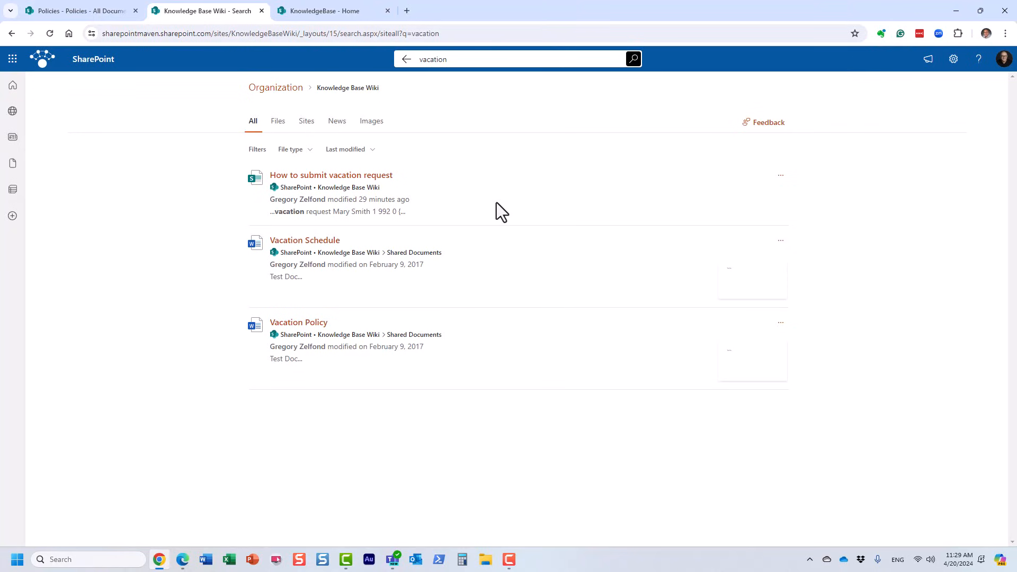
click(278, 124)
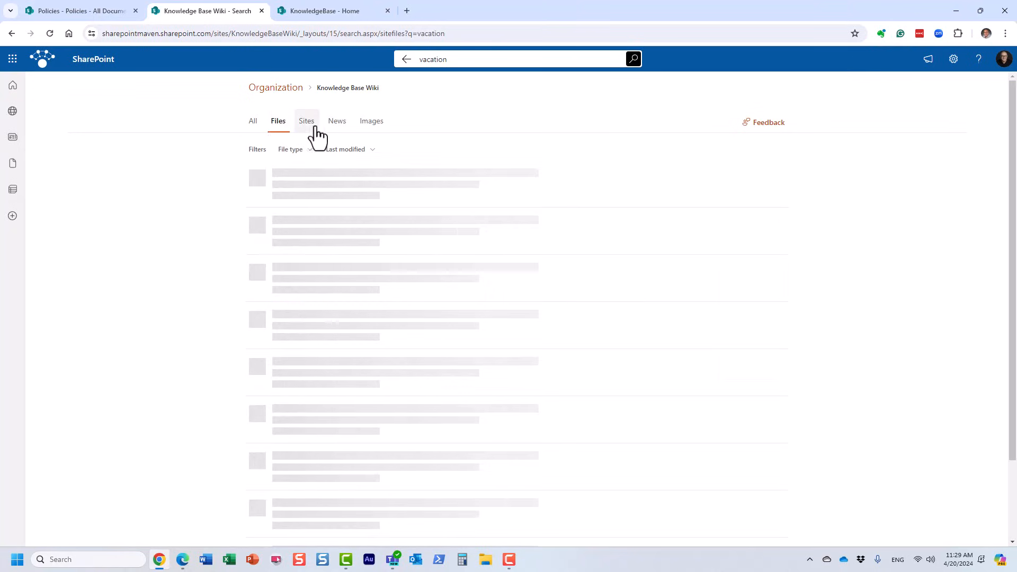
- Compare the "vacation" search results across the All, Files, Sites, News and Images categories and return to the home page
click(306, 127)
click(338, 127)
click(374, 127)
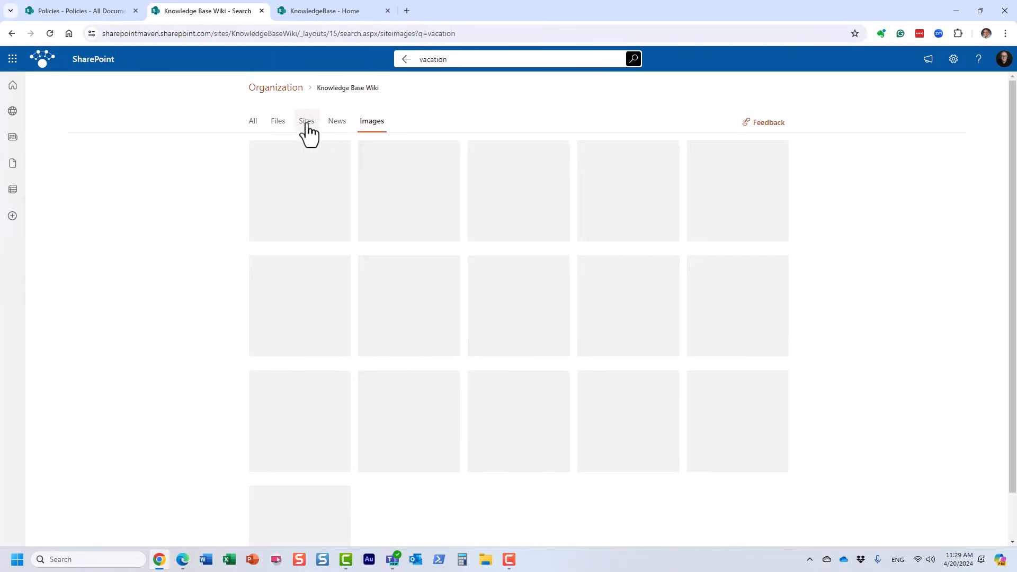
click(254, 125)
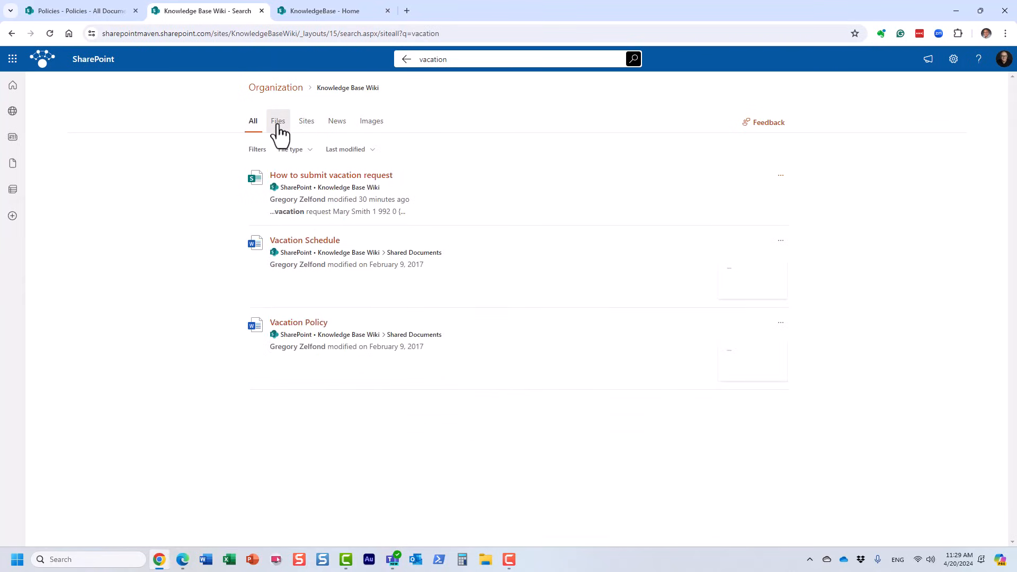
click(280, 127)
click(307, 127)
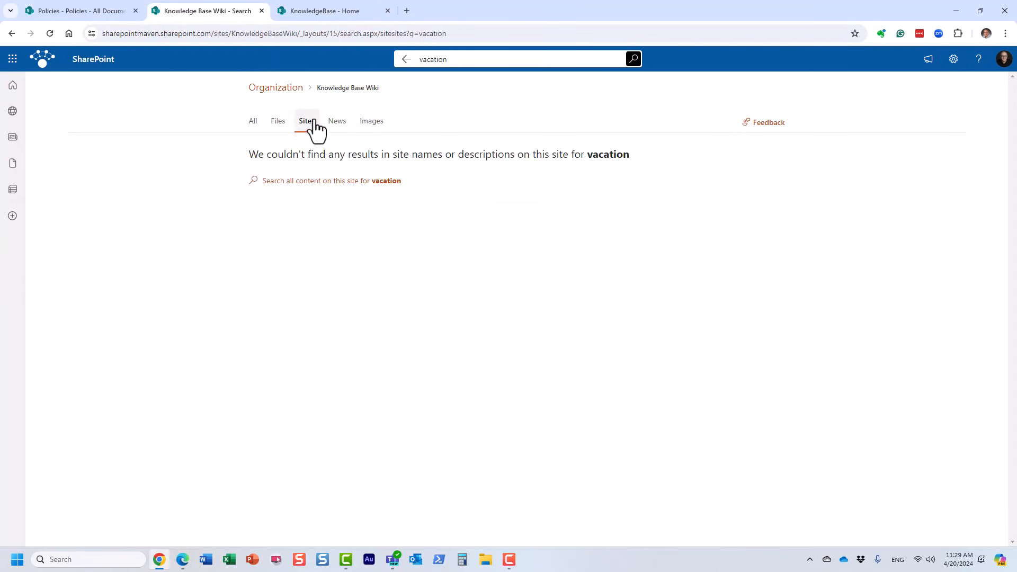
click(275, 124)
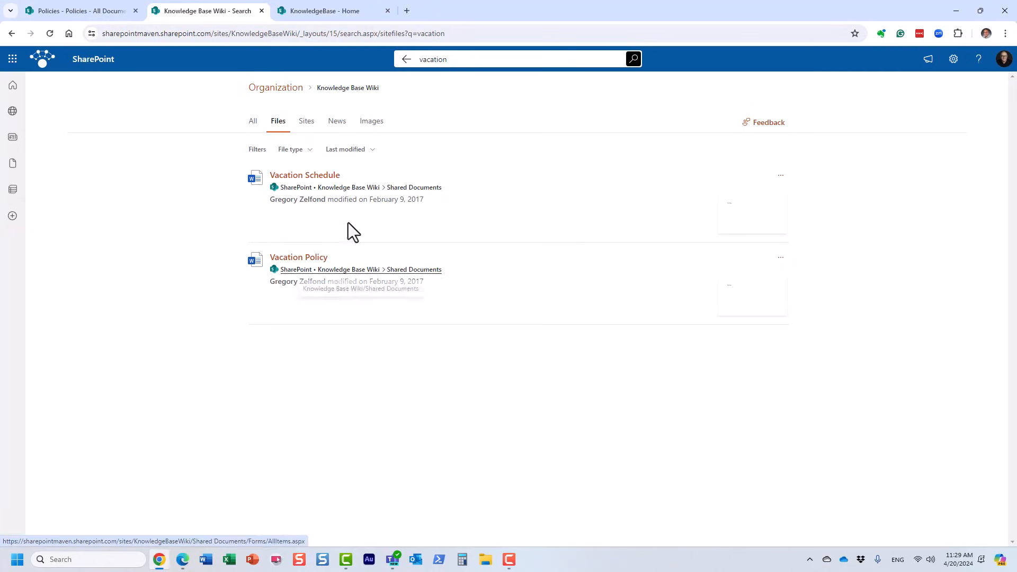
click(336, 130)
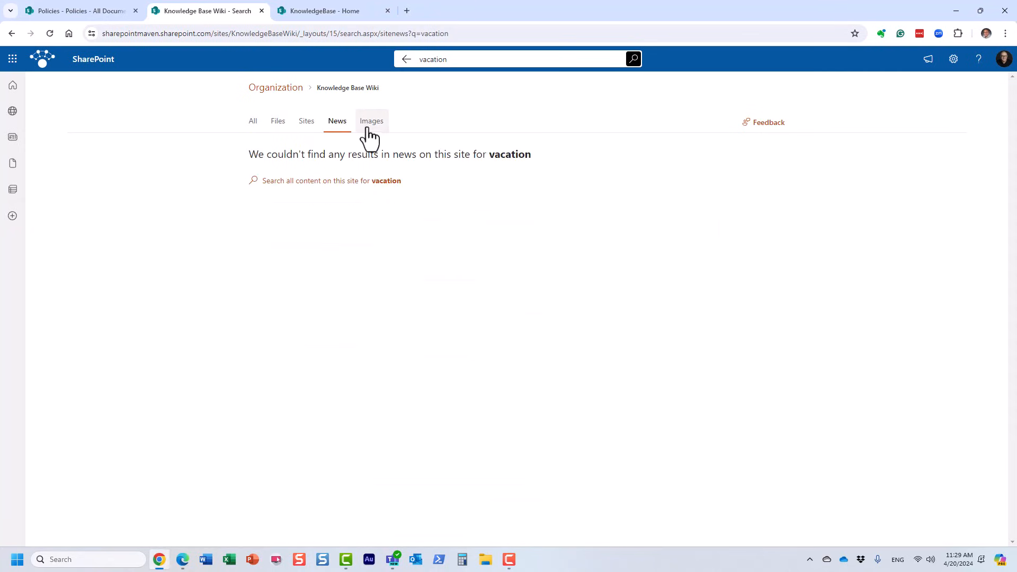
click(248, 124)
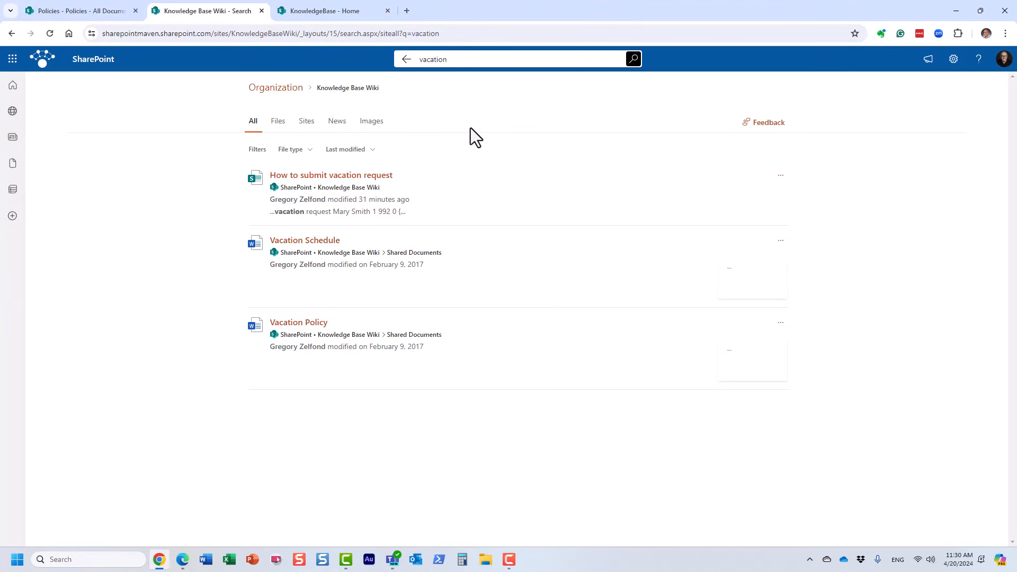
click(407, 59)
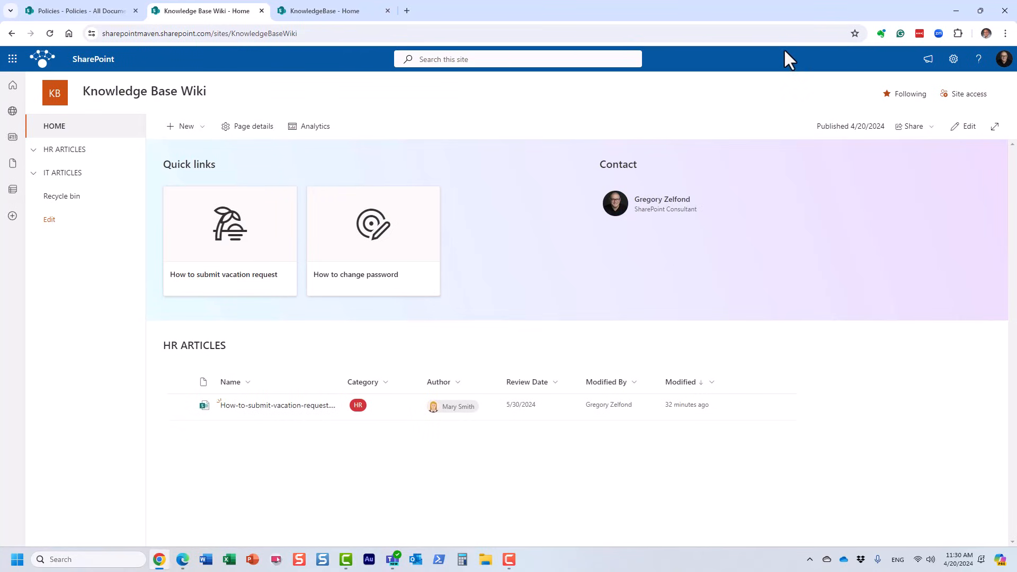
- Search the site for "vacation" again, review the full results, and go back to the home page
click(432, 60)
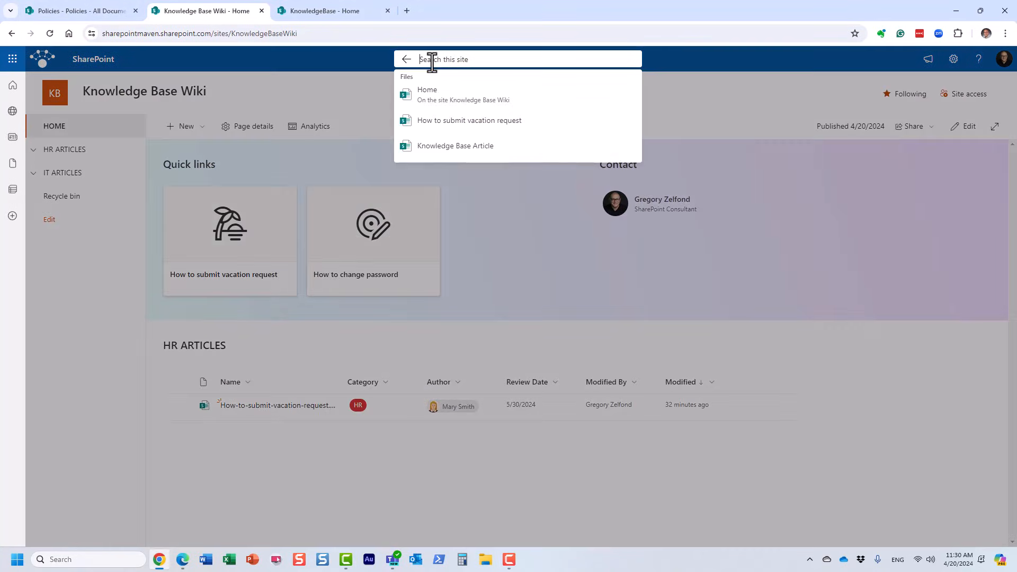
text(vacation)
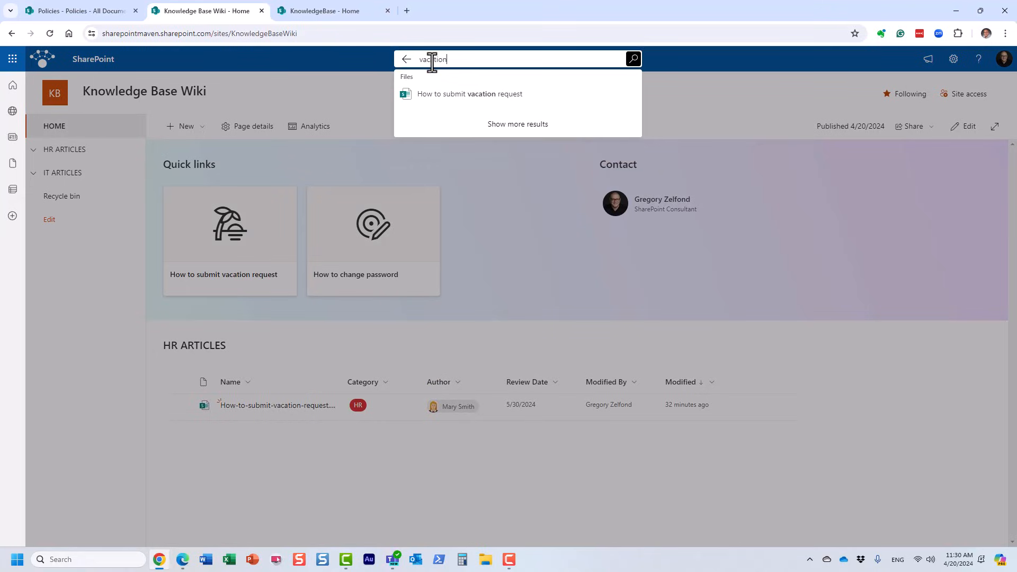
key(Return)
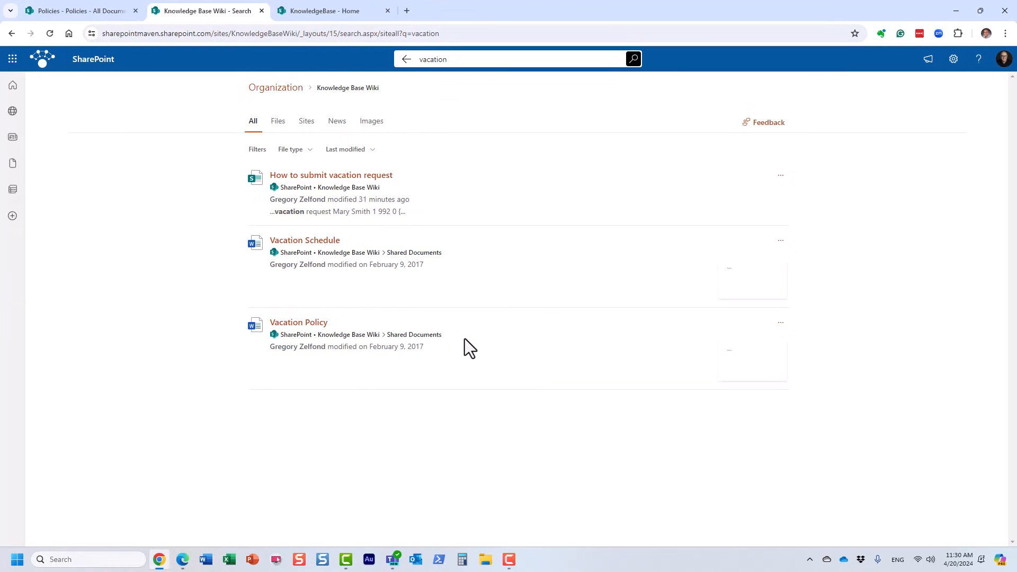
click(407, 59)
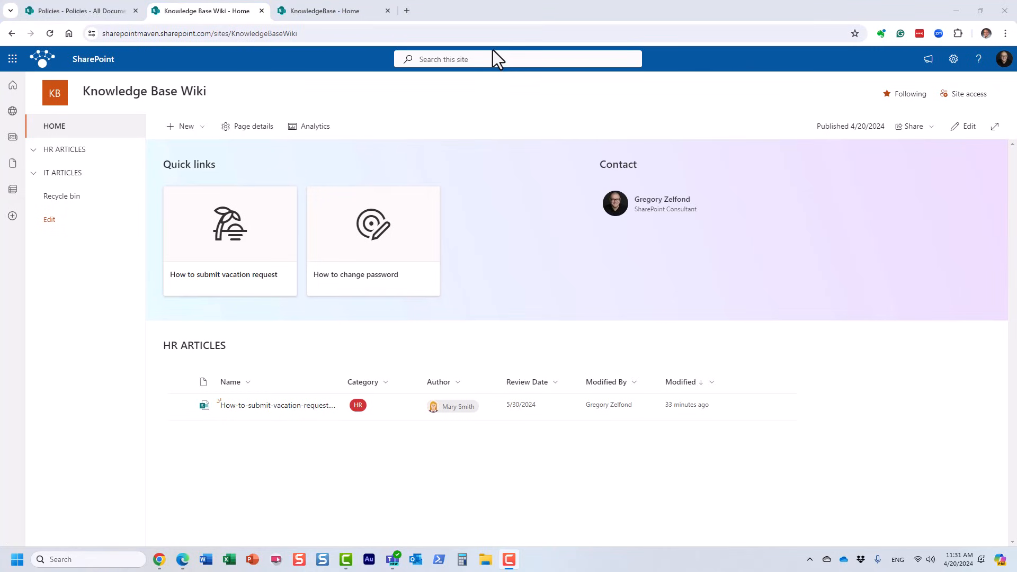
- Check who has full control under the site owners in the site access settings, then close them without changes
click(972, 95)
click(919, 152)
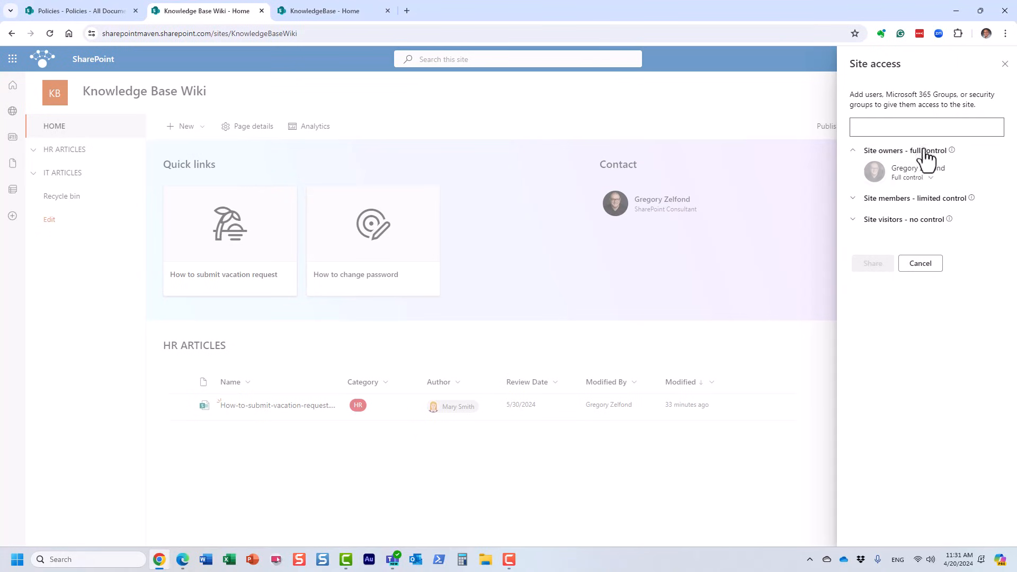
click(925, 263)
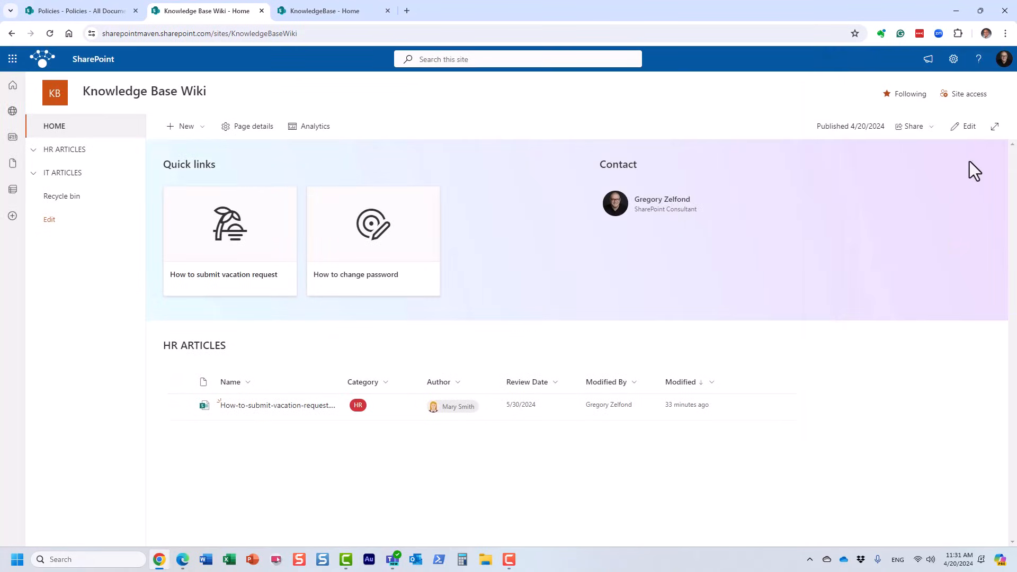
- Open the search insights and configuration page from the full site settings and review the query insights for the past 31 days
click(953, 61)
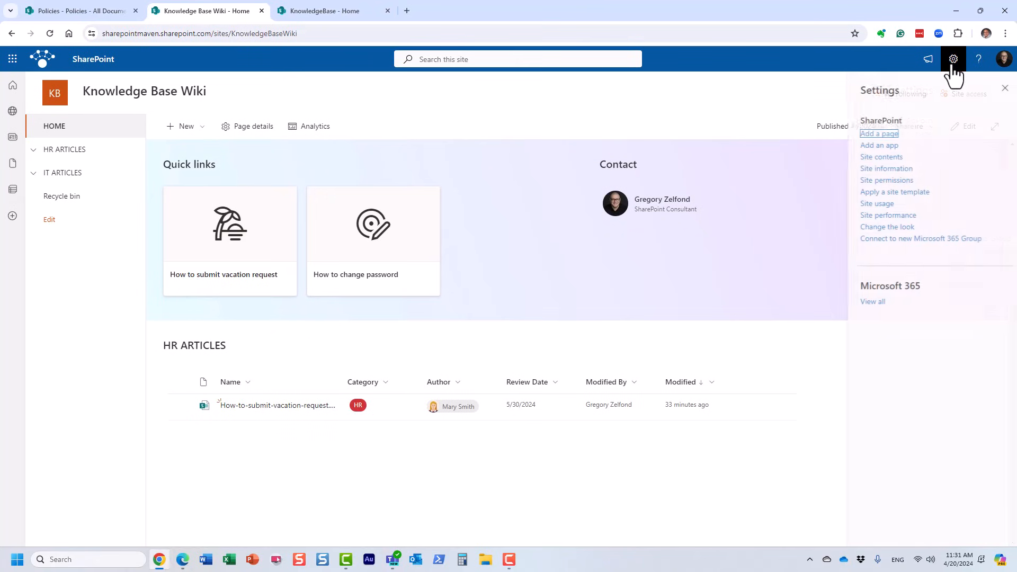
click(903, 169)
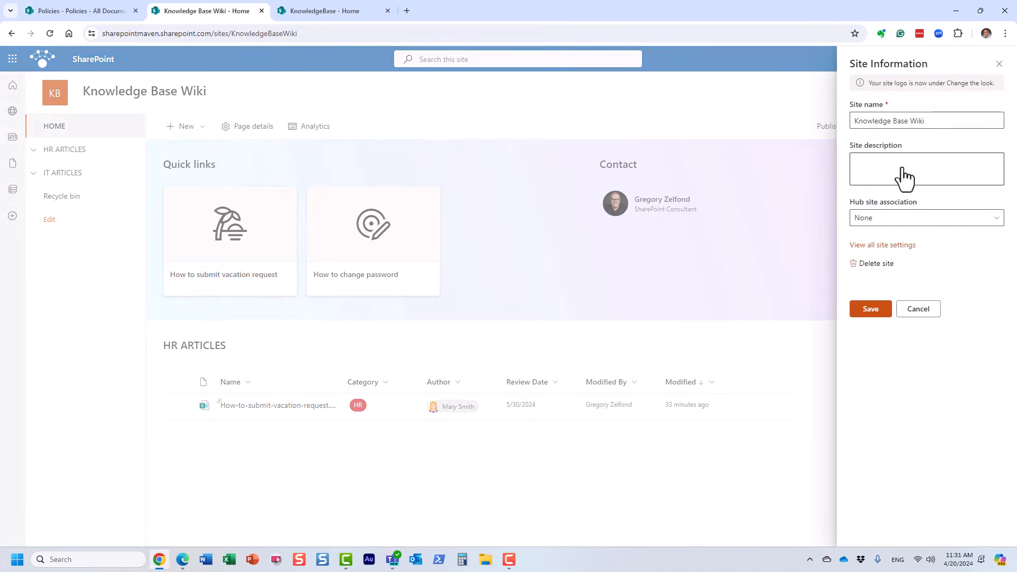
click(897, 247)
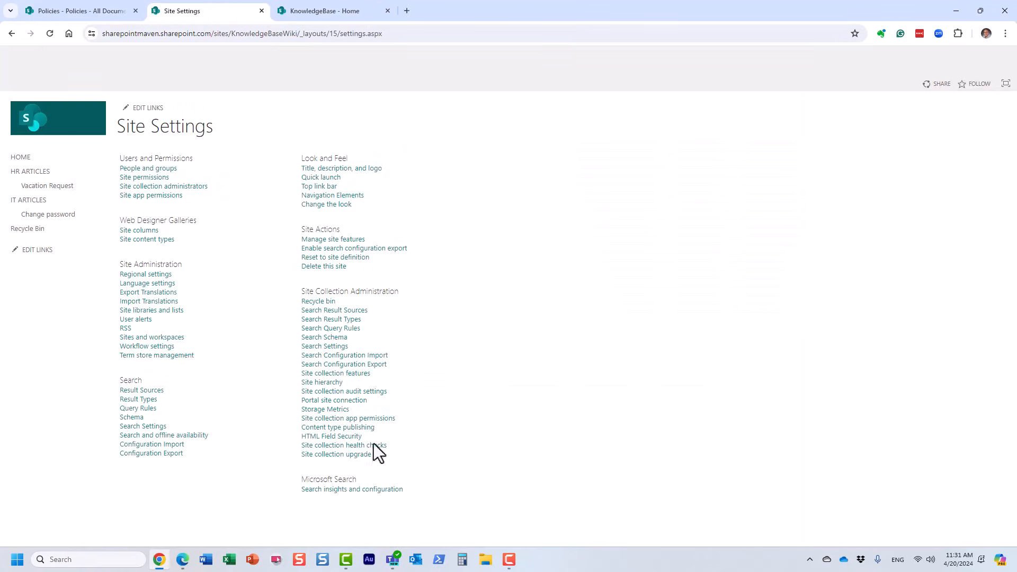
click(372, 491)
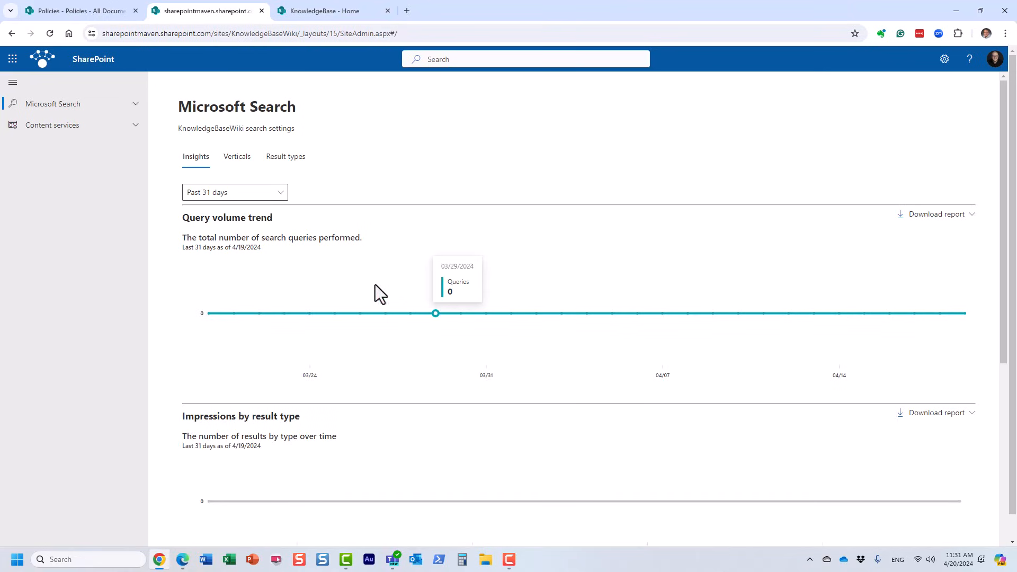
scroll(539, 364, down, 3)
scroll(539, 363, up, 3)
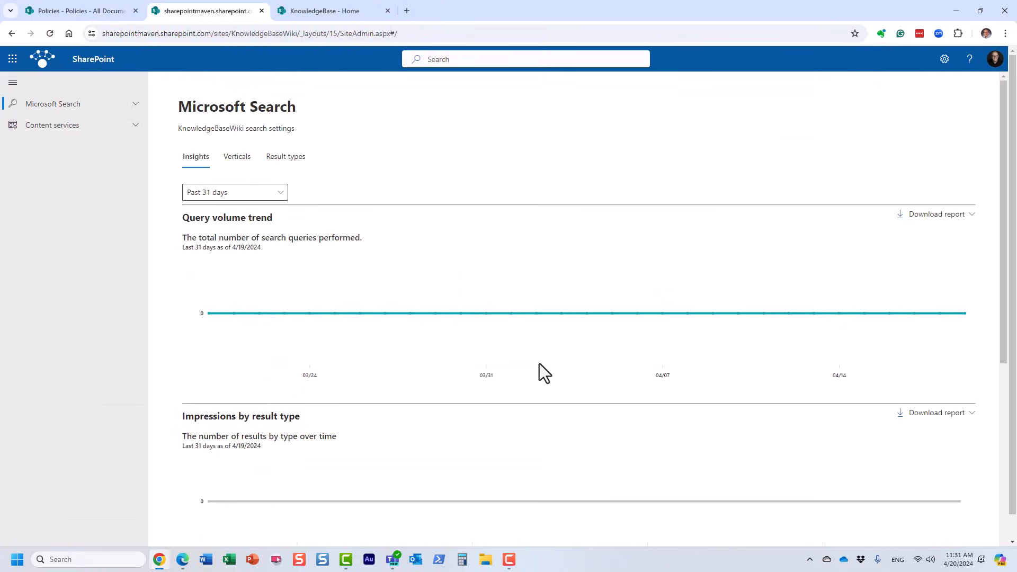
scroll(530, 316, down, 4)
scroll(530, 316, up, 4)
- Review the site's search verticals, selecting and clearing the All, Files and News entries in turn
click(236, 158)
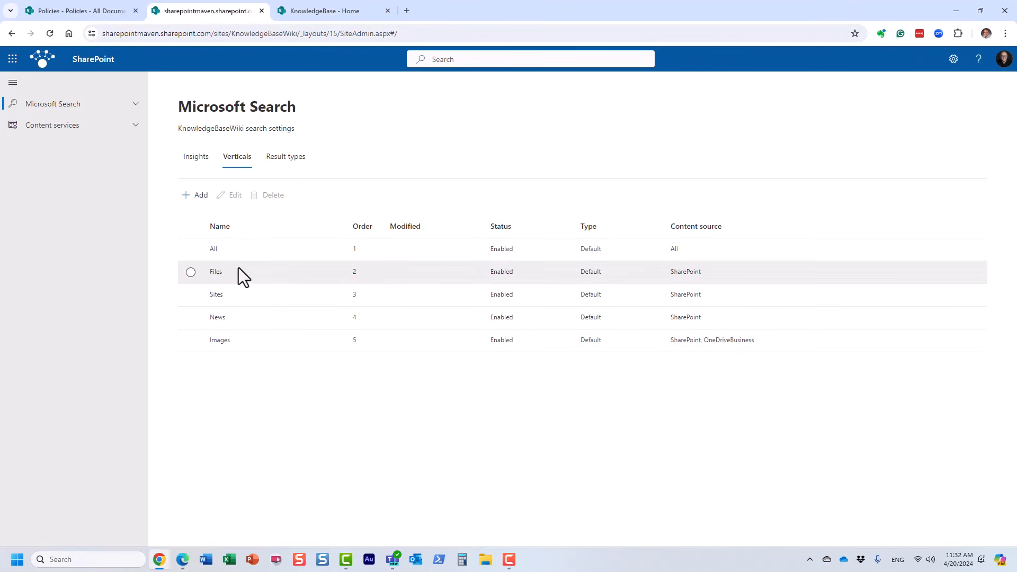
click(191, 250)
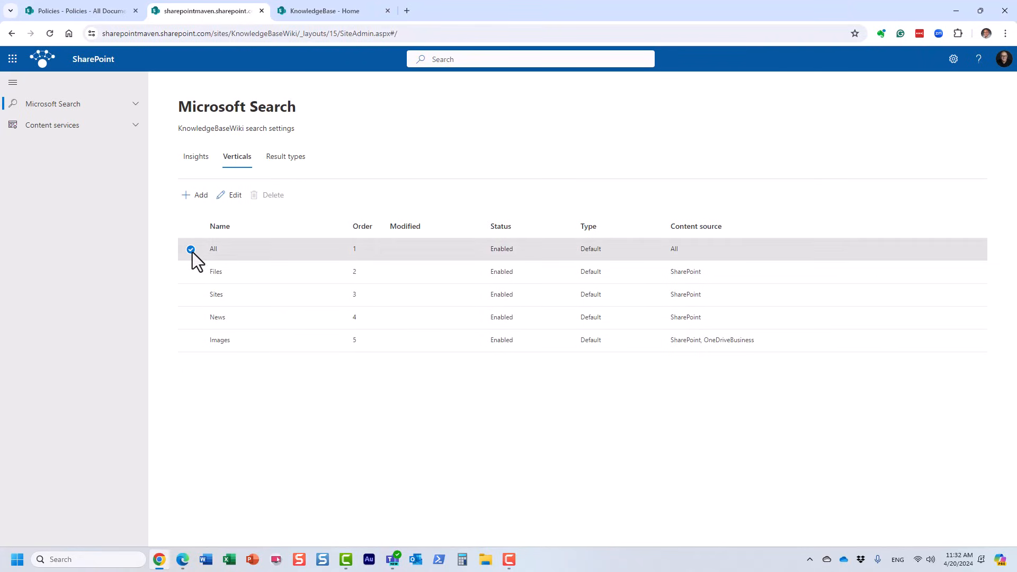
click(192, 251)
click(190, 272)
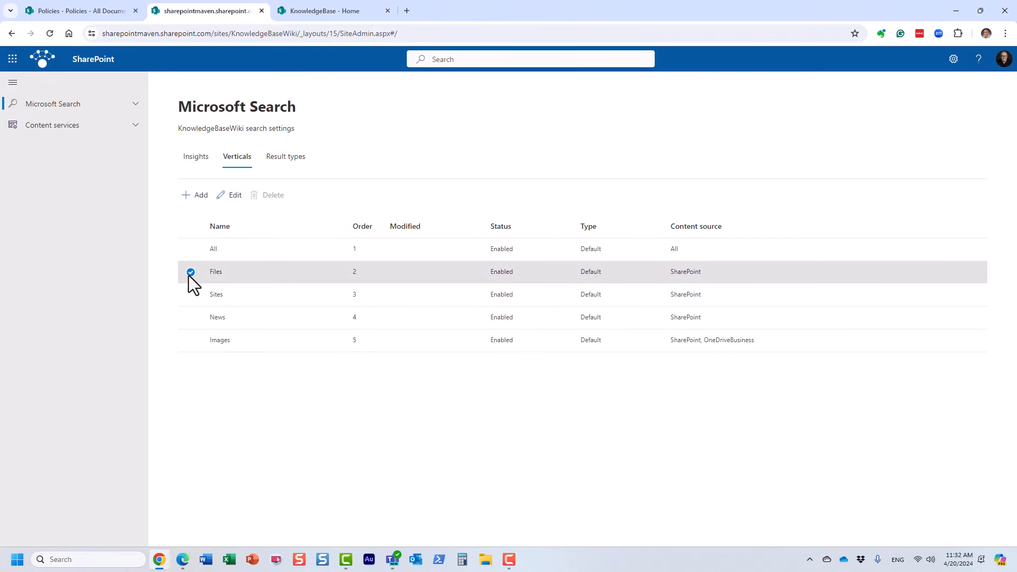
click(191, 273)
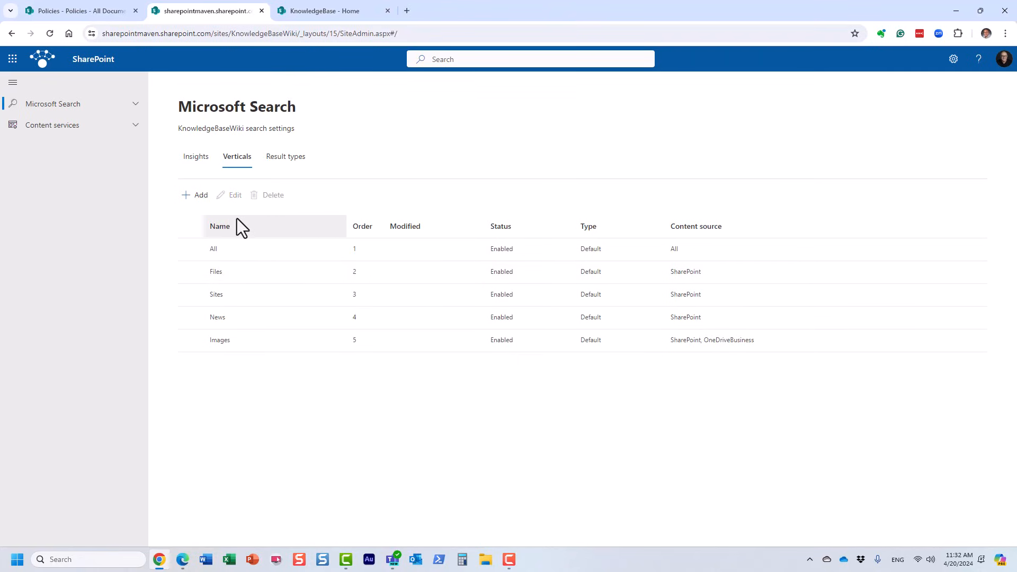
click(191, 318)
click(191, 318)
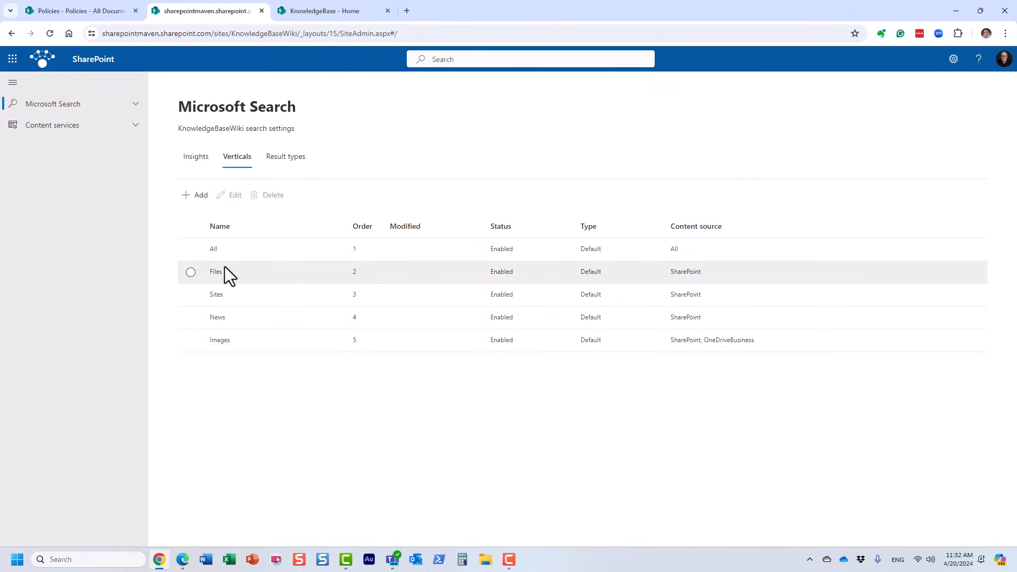
- Disable the Files search vertical, update it and return to the verticals list
click(190, 272)
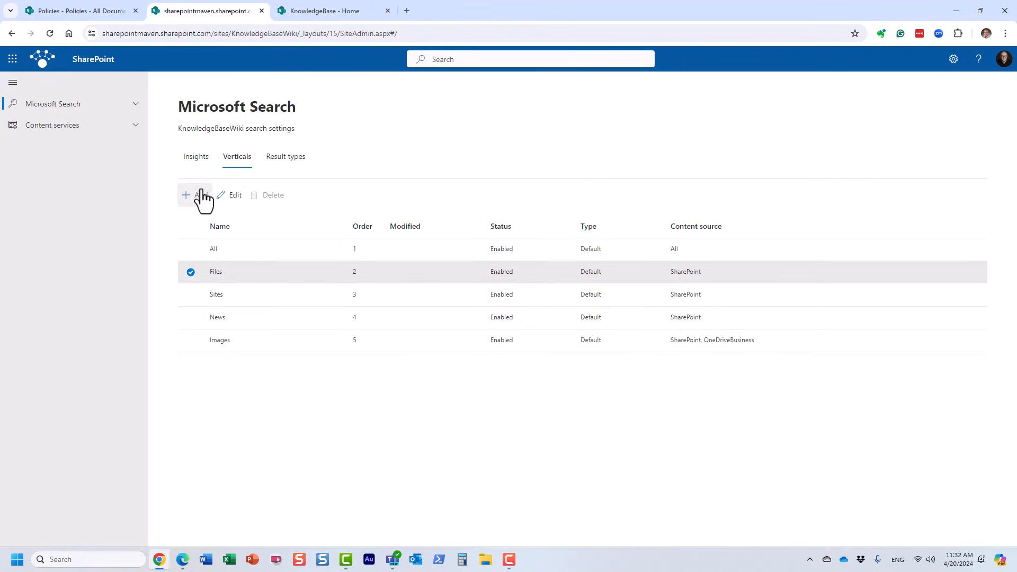
click(226, 196)
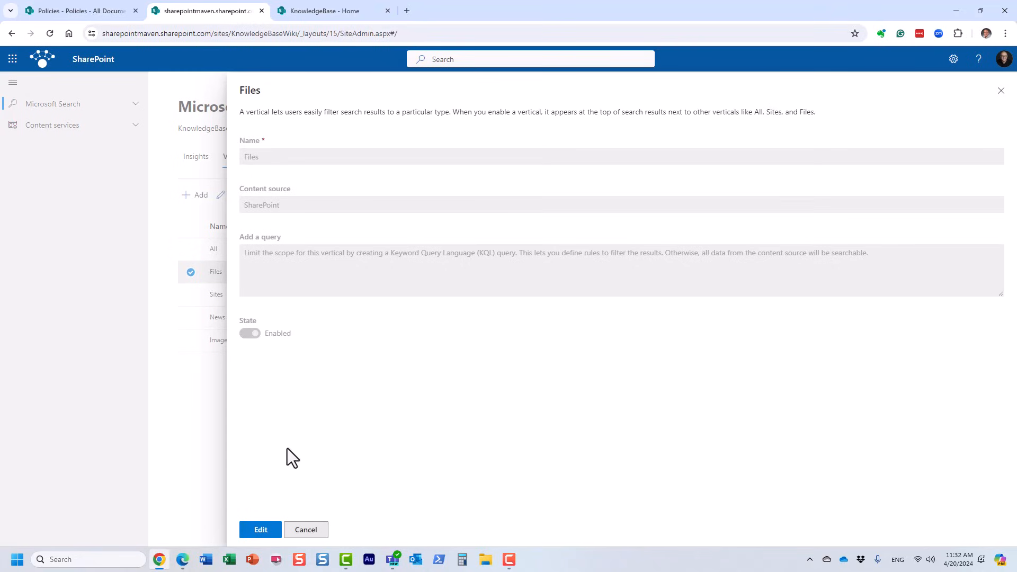
click(265, 531)
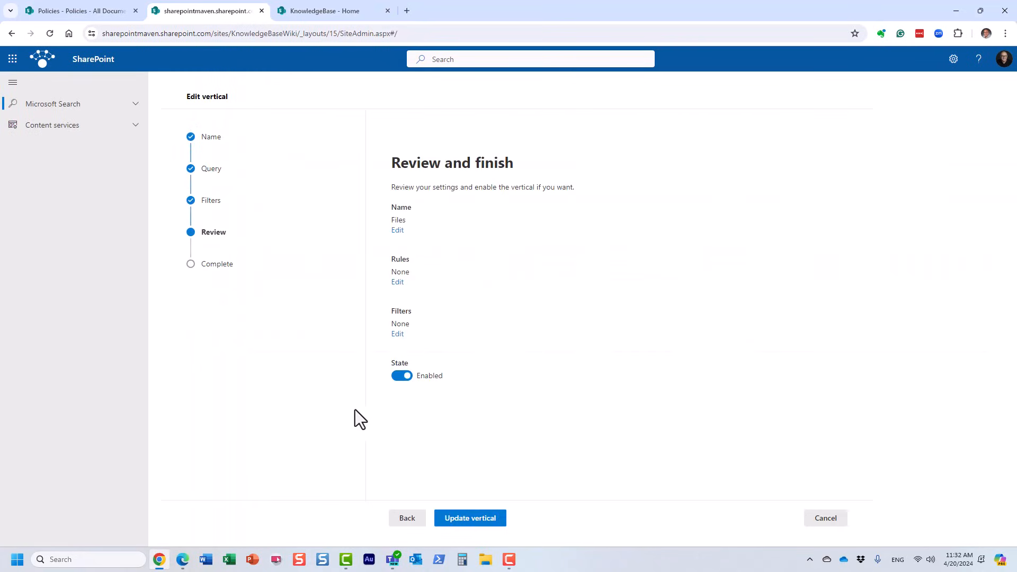
click(398, 376)
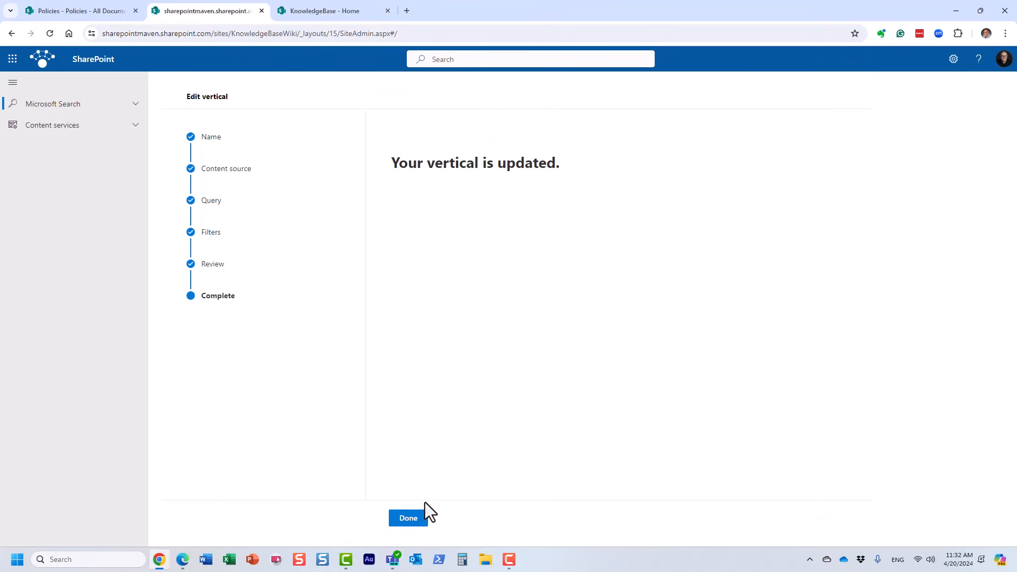
click(408, 519)
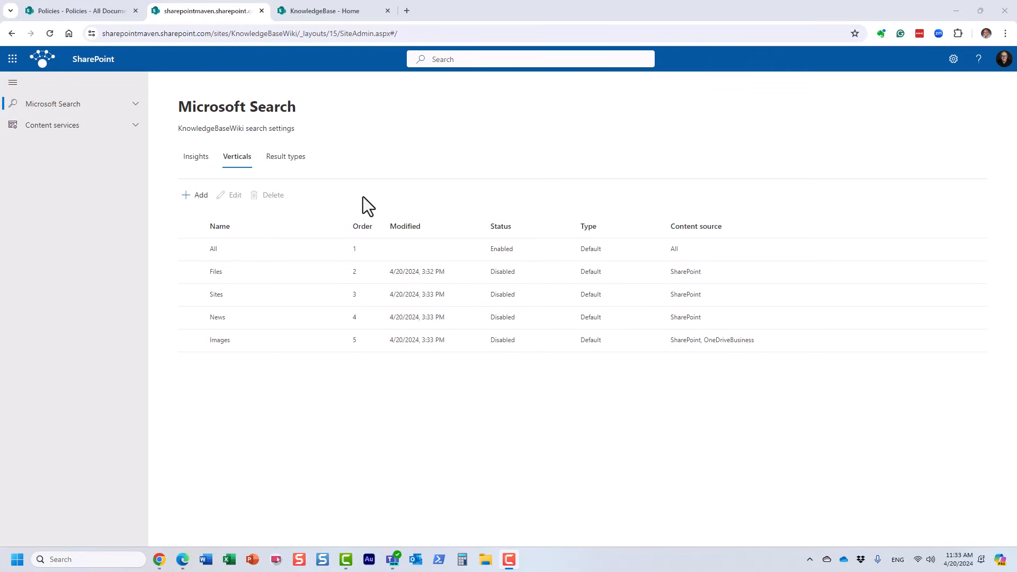
- Add a new search vertical named "KB Articles" with SharePoint as its content source and proceed to its query settings
click(200, 197)
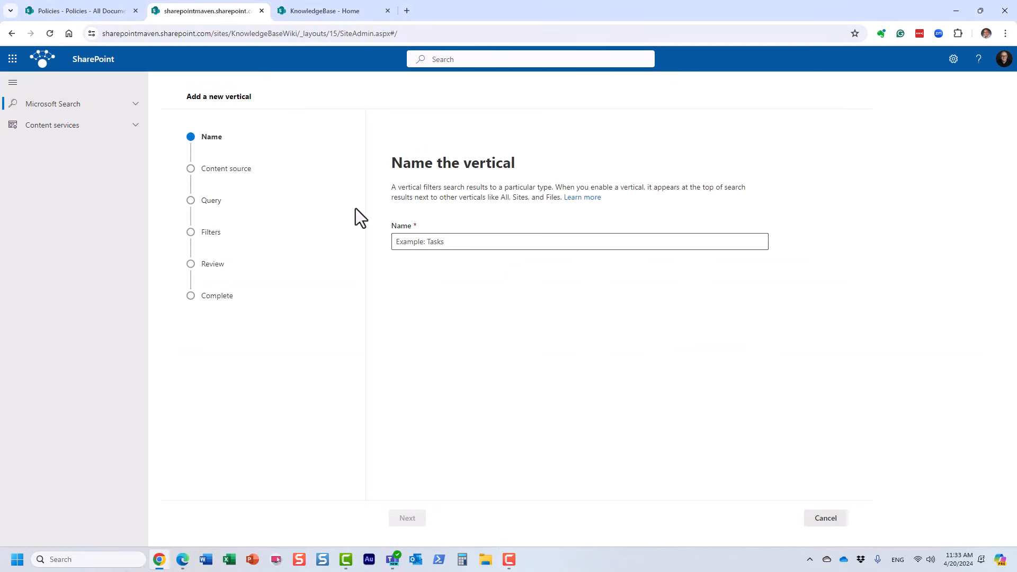
click(413, 240)
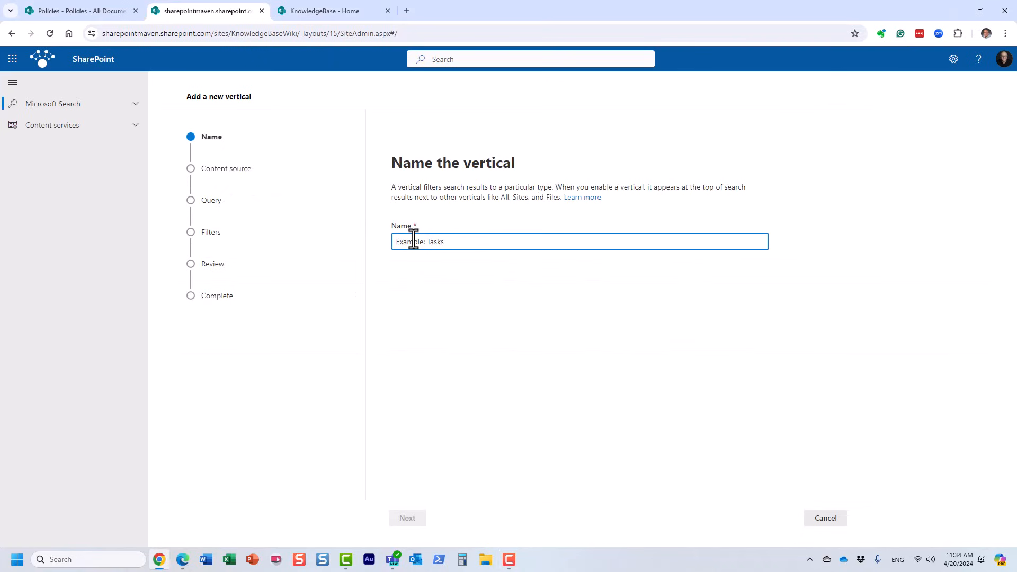
text(KB )
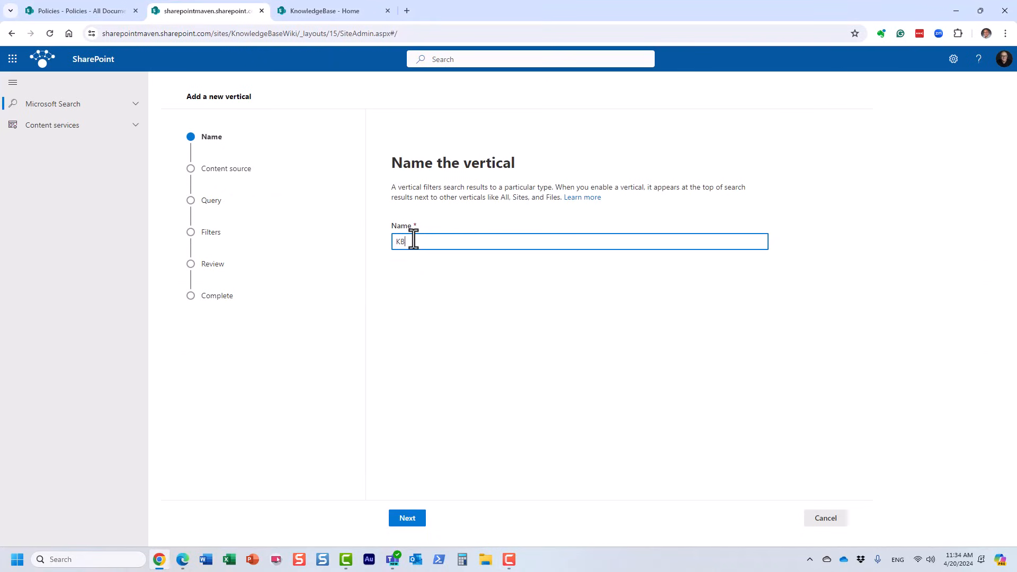
text(Articles)
click(408, 519)
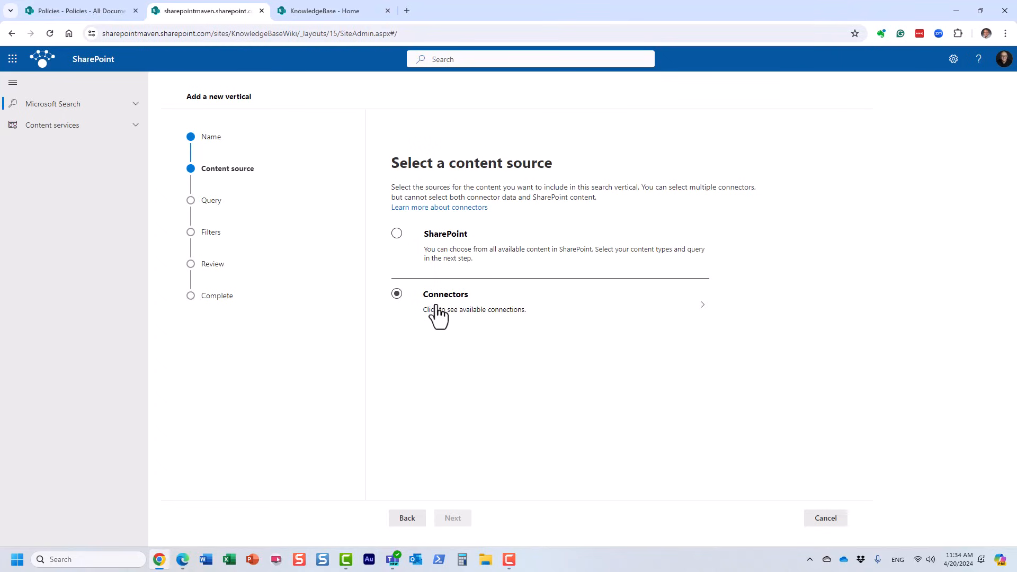
click(396, 234)
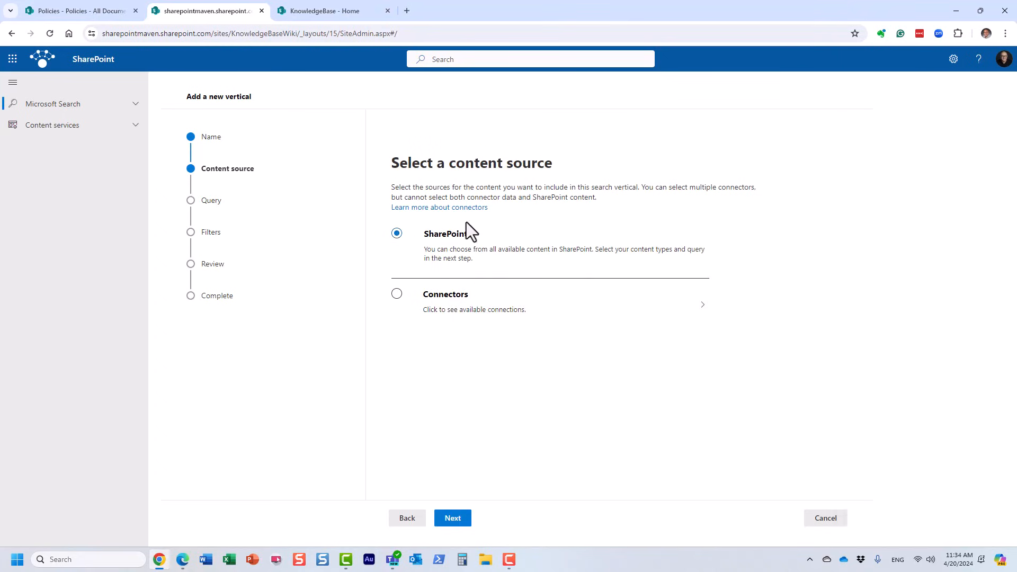
click(453, 519)
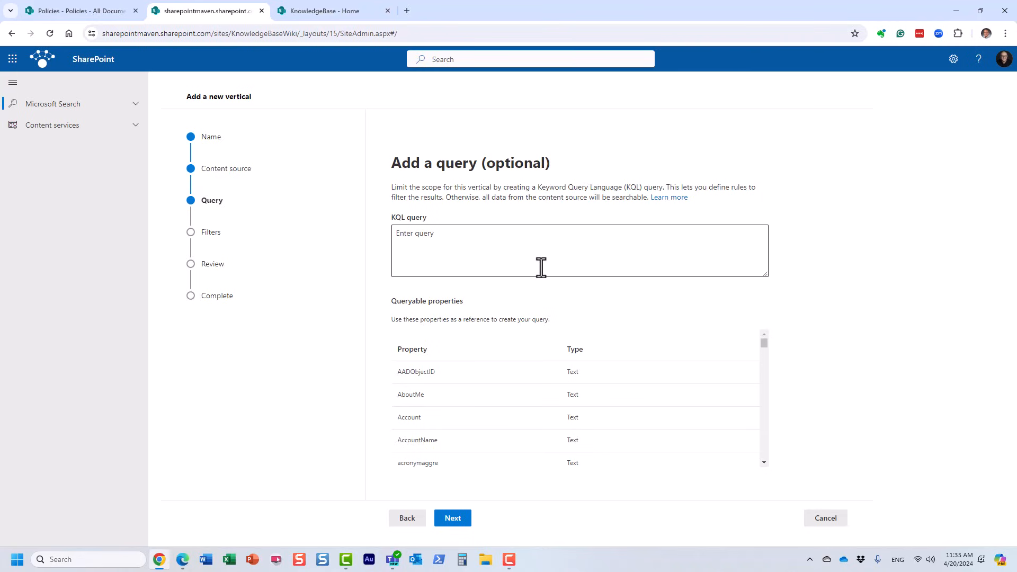
- Open the SharePoint Maven site's blog in a new browser tab and search it for "keyword query"
click(345, 11)
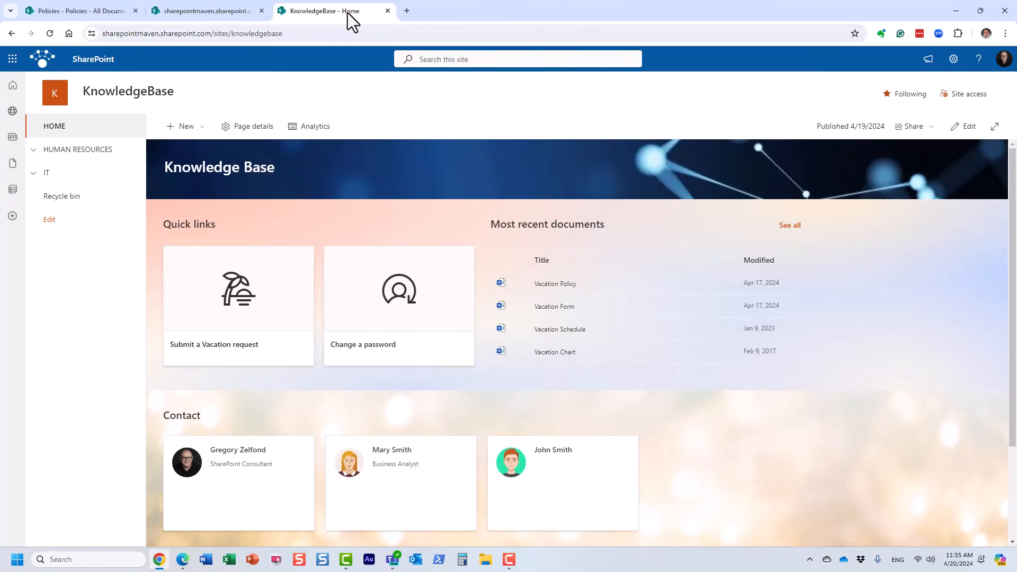
key(ctrl+t)
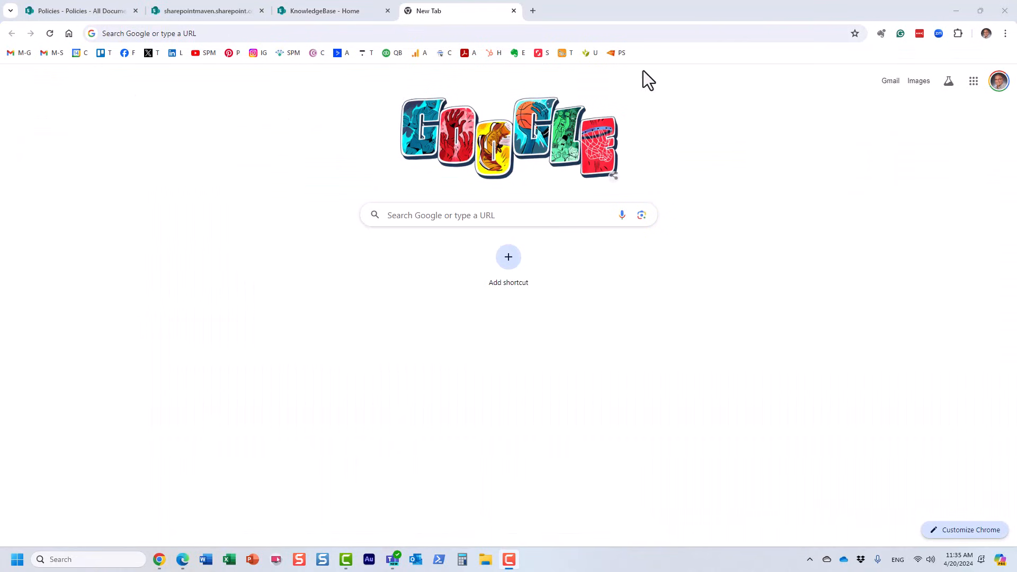
click(281, 55)
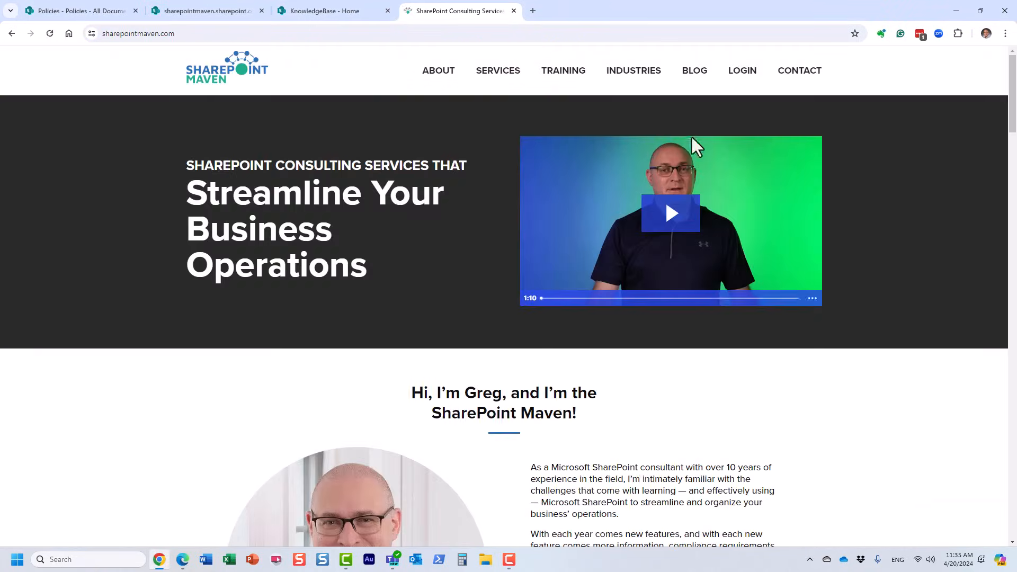
mouse_move(699, 81)
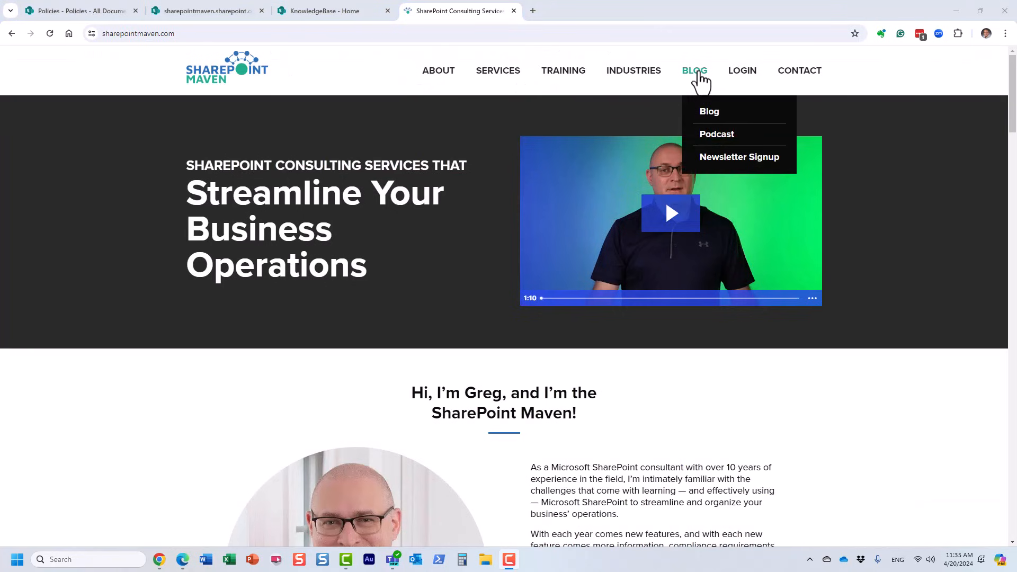
click(716, 114)
click(561, 224)
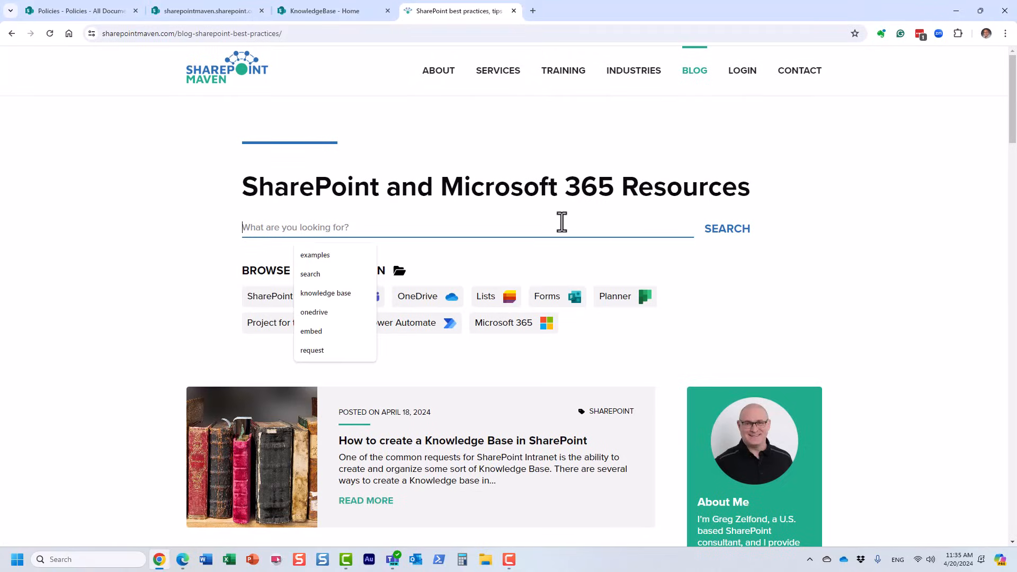
text(ke)
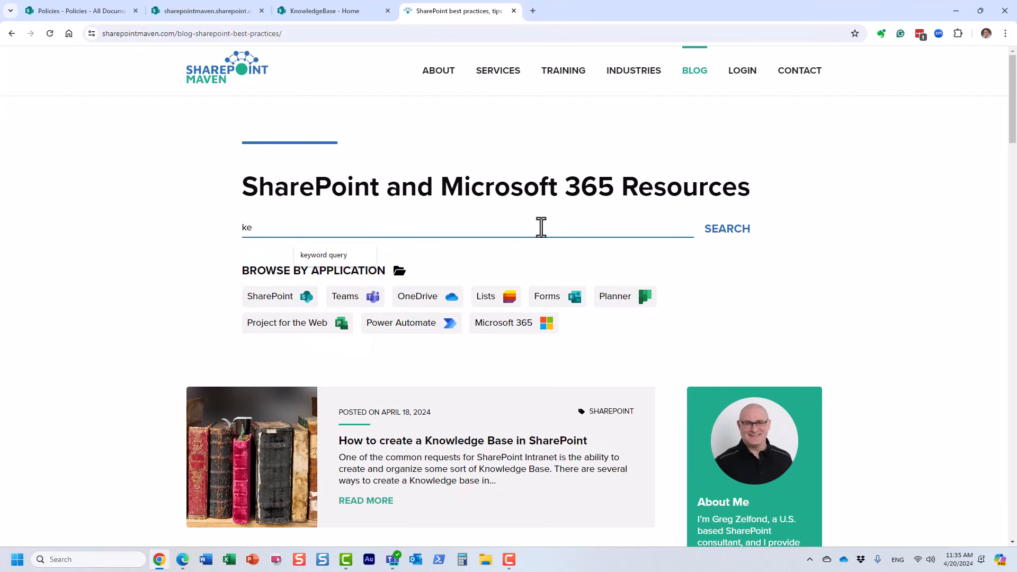
text(yword query)
key(Return)
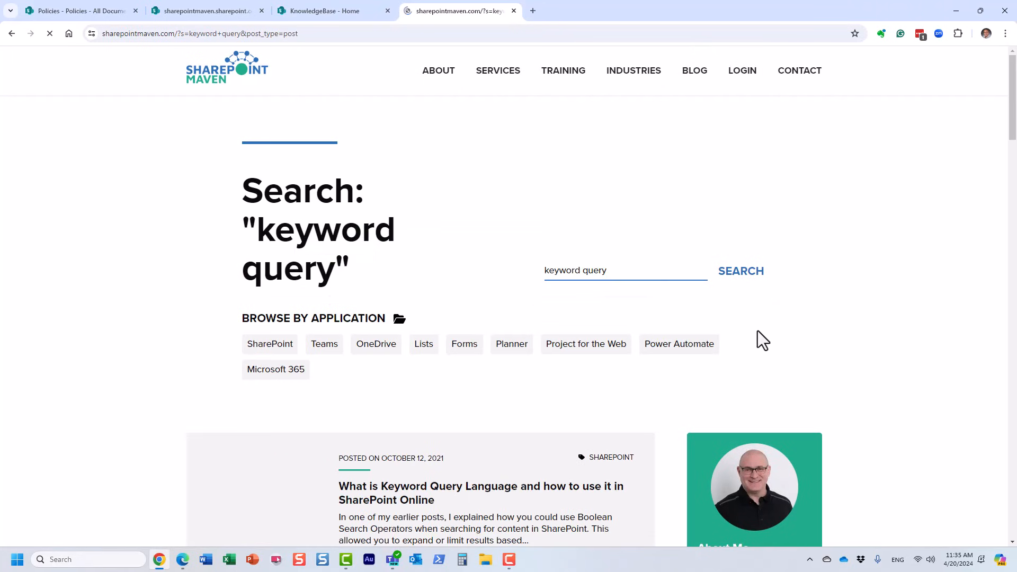
- Open the article on what Keyword Query Language is and examine its filetype:PDF managed property example
scroll(444, 332, down, 1)
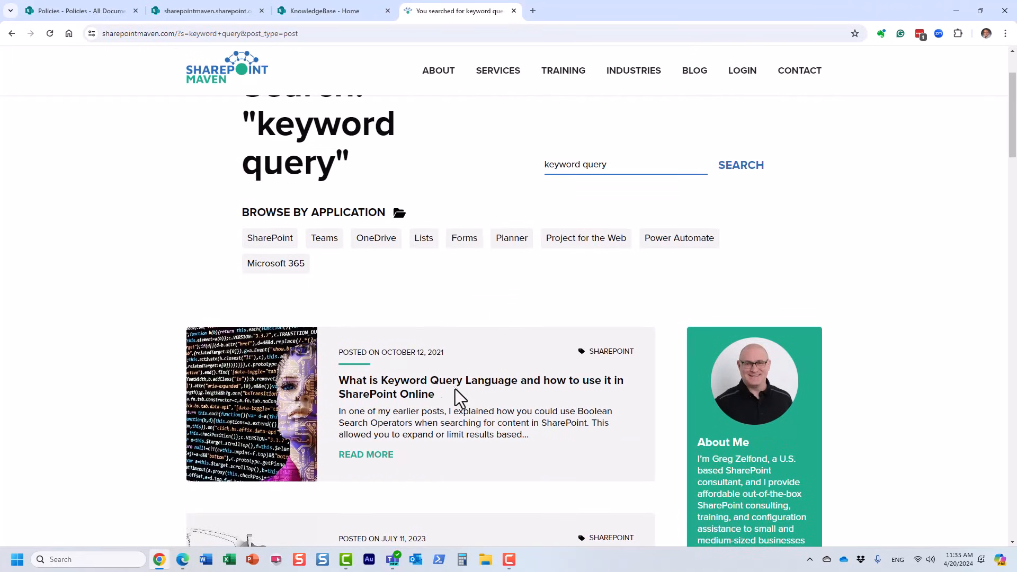
click(492, 390)
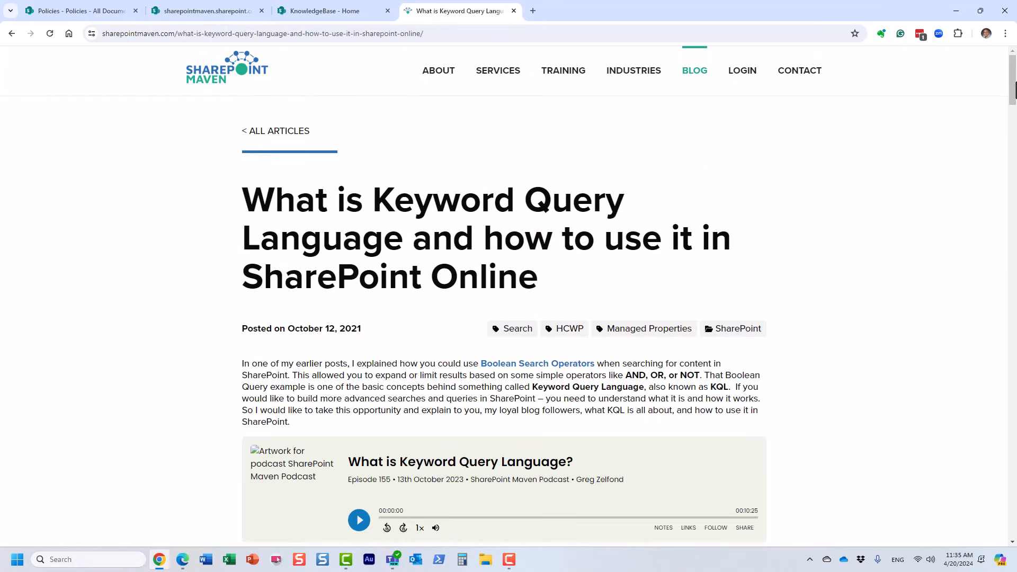
drag(1014, 87, 1016, 200)
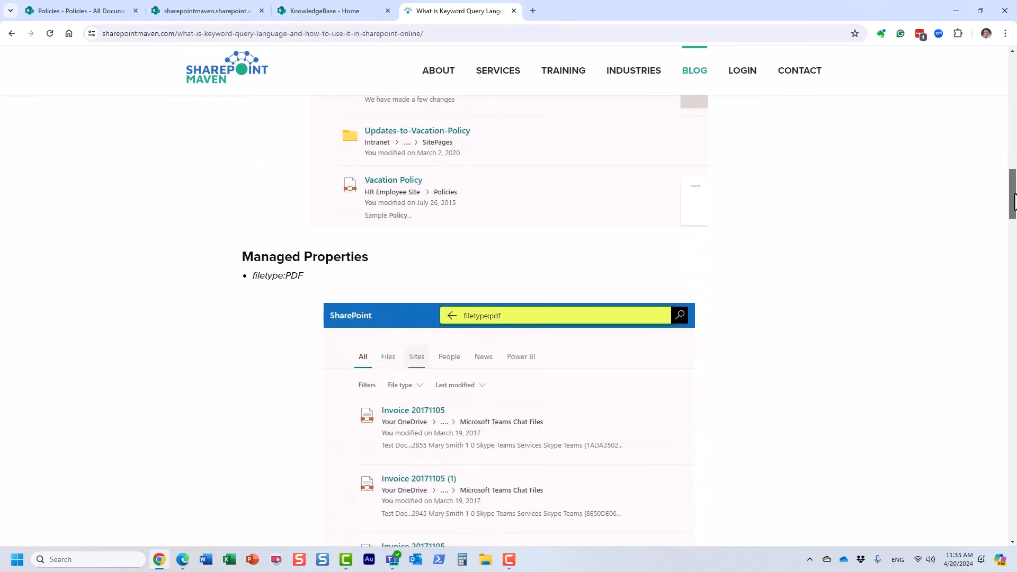
drag(307, 277, 252, 279)
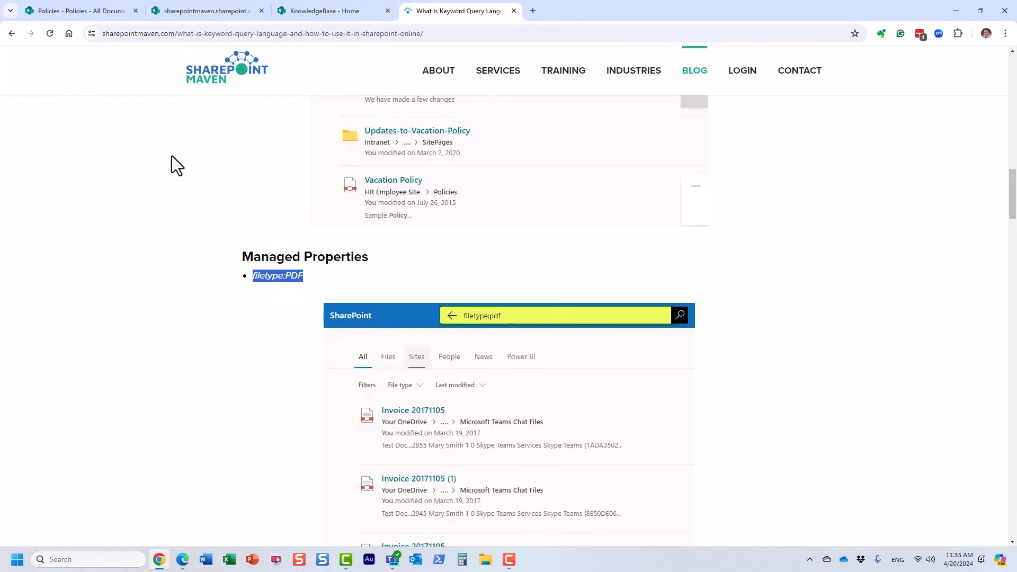
- Return to the new KB Articles vertical and enter filetype:aspx as its KQL query
click(214, 11)
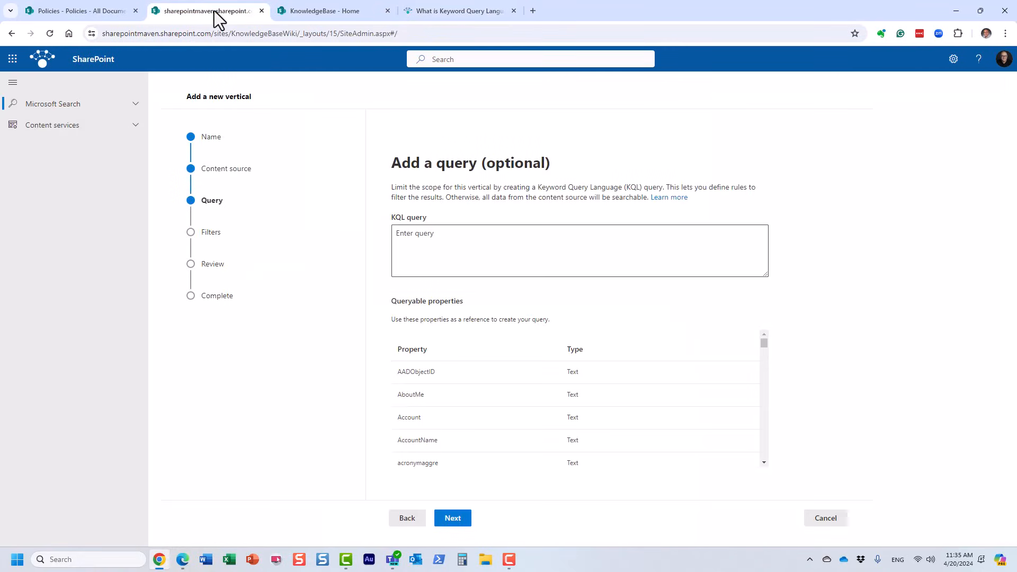
click(440, 245)
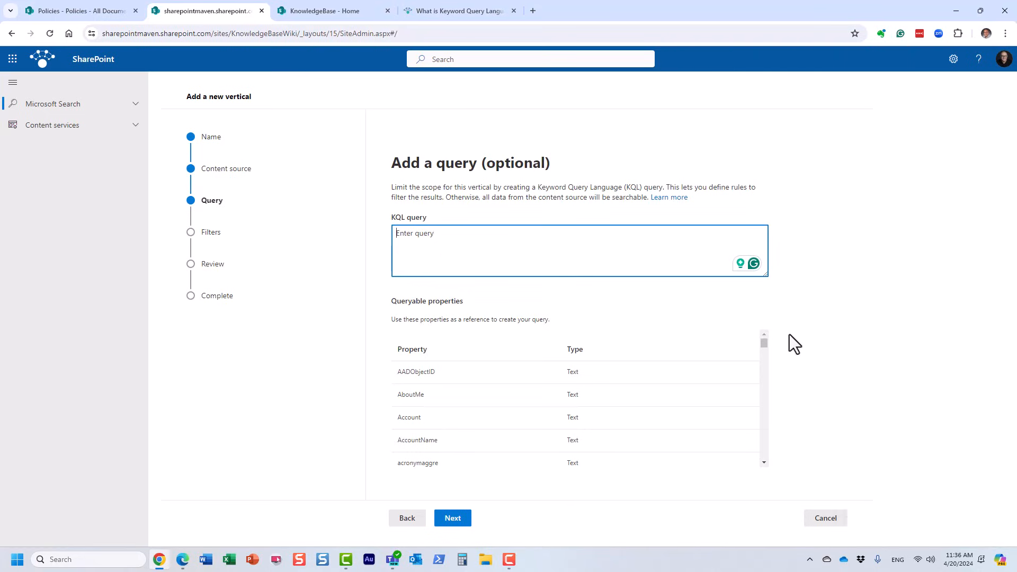
mouse_move(766, 345)
mouse_down()
mouse_move(766, 359)
mouse_move(765, 344)
mouse_up()
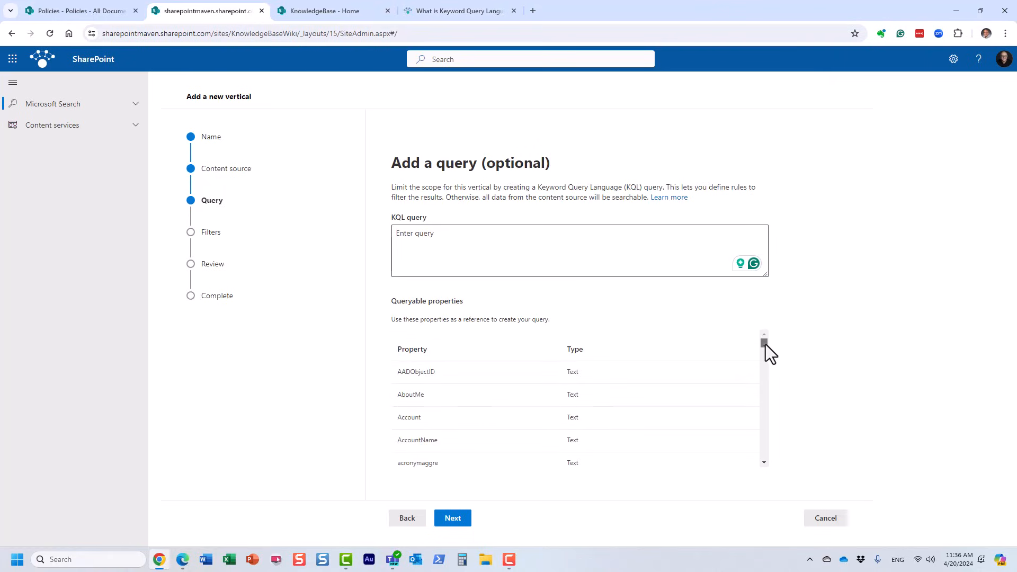
click(560, 236)
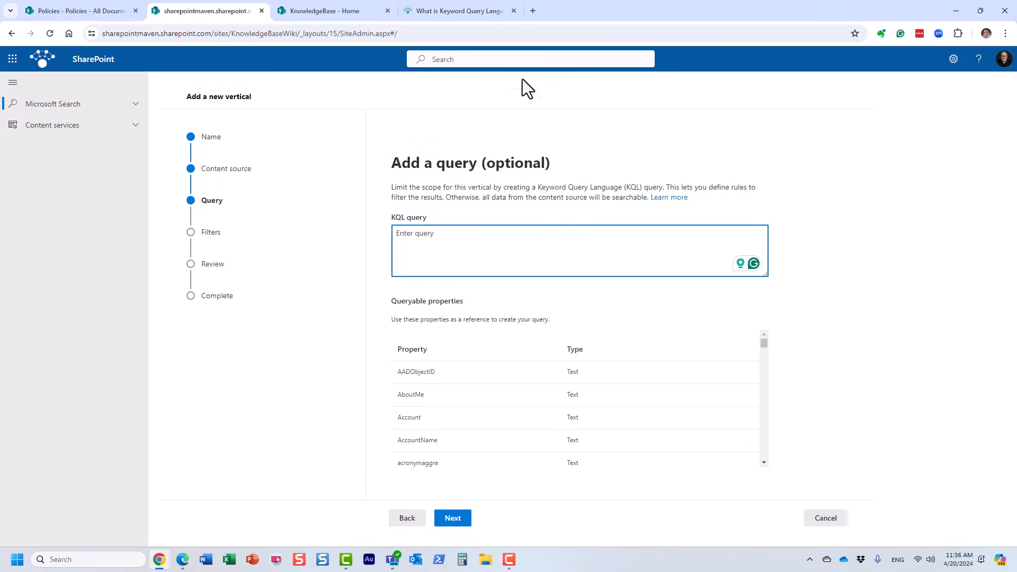
text(filetype:aspx)
- Try docx in place of aspx as the file type in the KQL query and clear it again
key(BackSpace)
key(BackSpace)
key(BackSpace)
key(BackSpace)
text(pd)
key(BackSpace)
key(BackSpace)
text(docx)
key(BackSpace)
text(x)
key(BackSpace)
key(BackSpace)
key(BackSpace)
key(BackSpace)
- Complete the KQL query as filetype:aspx and continue to the vertical's filter settings
text(aspx)
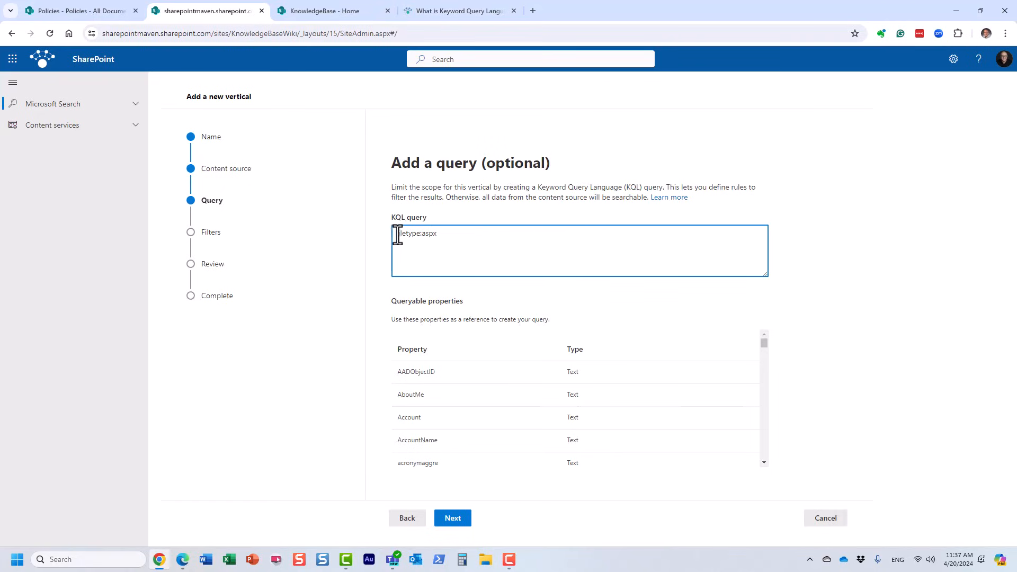
click(454, 518)
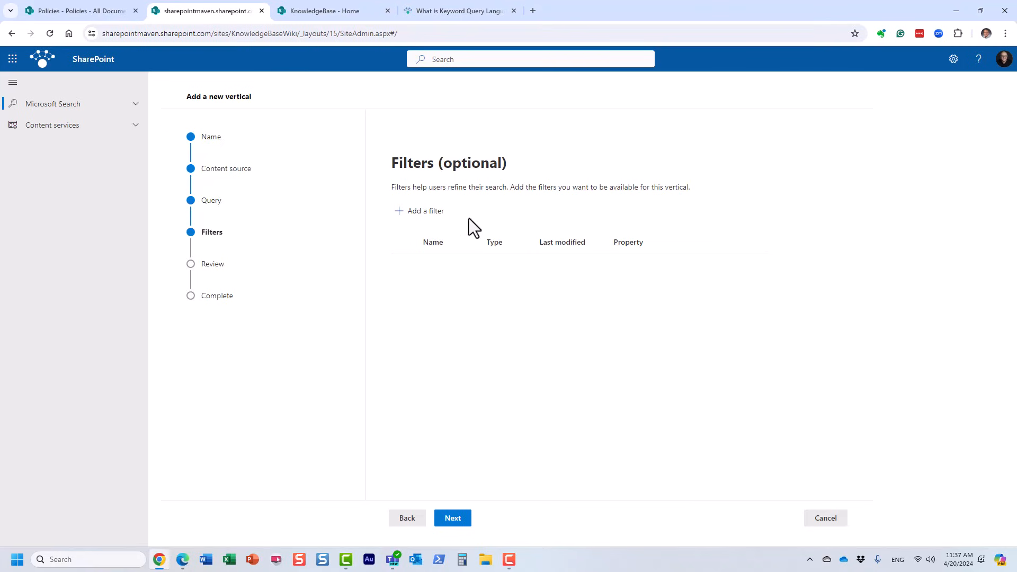
- Open the Knowledge Base Wiki site in the KnowledgeBase browser tab and search it for "vacation"
click(303, 12)
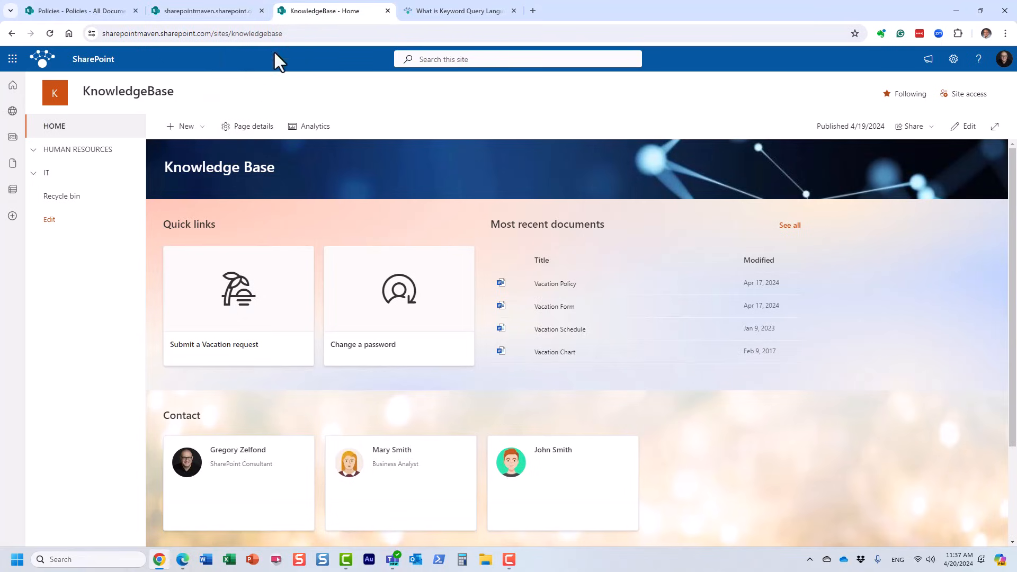
click(286, 34)
key(End)
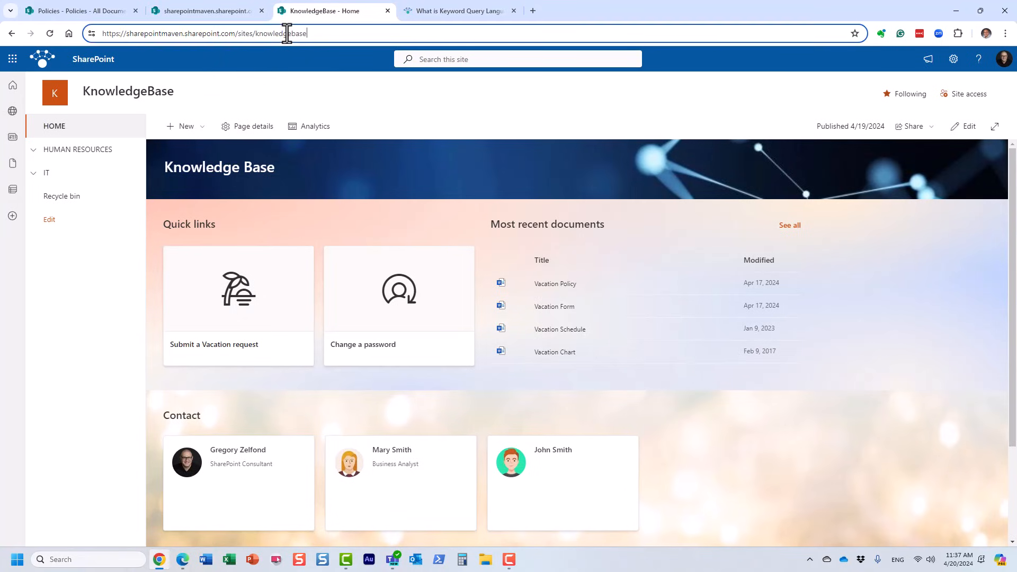
text(/wiki)
key(Return)
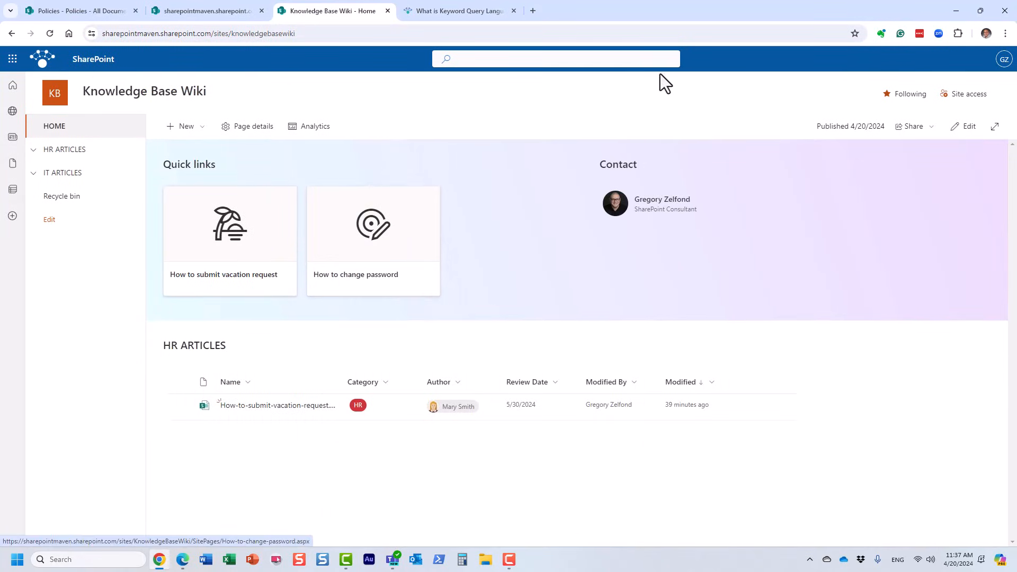
click(521, 58)
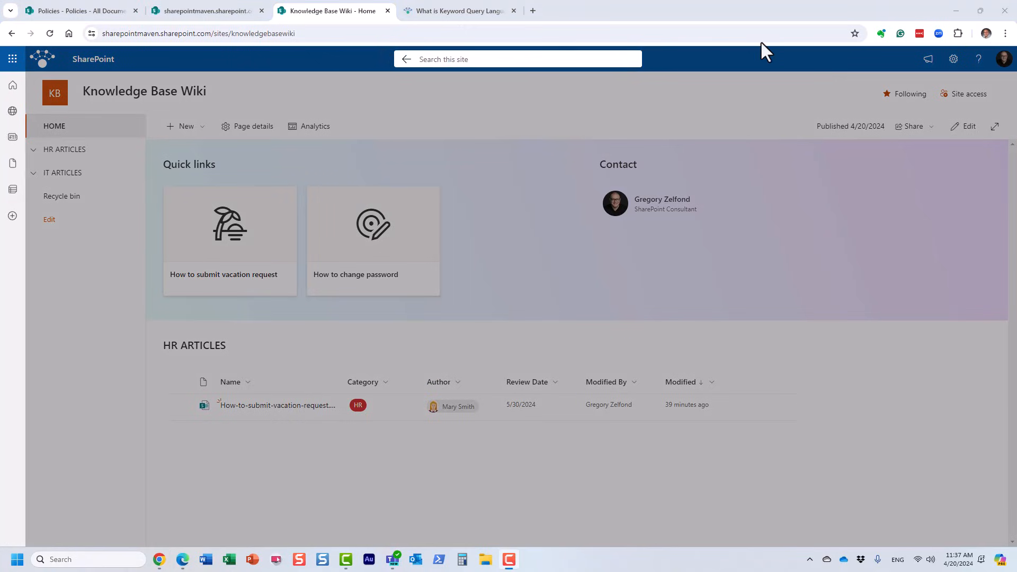
text(vacation)
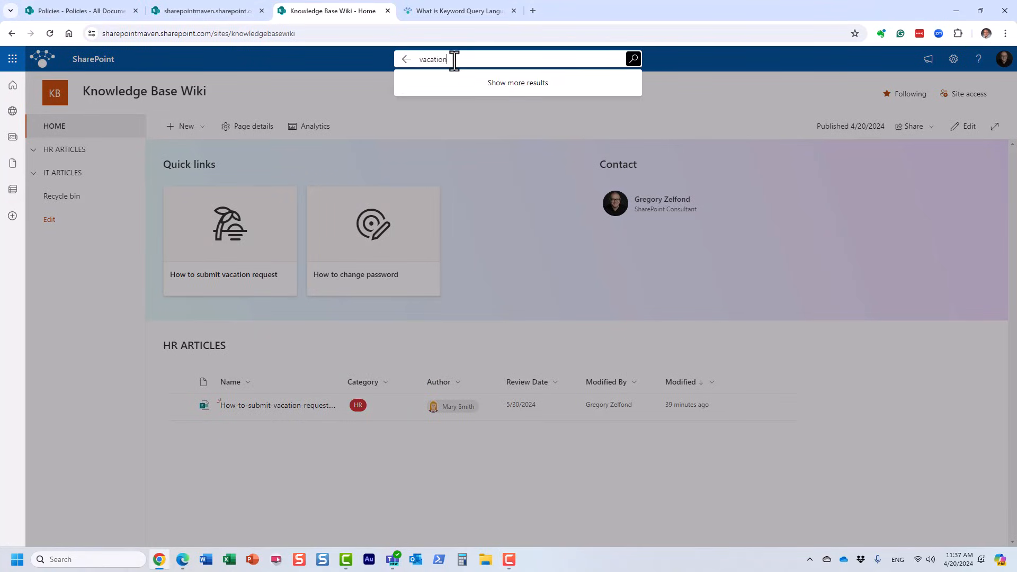
key(Return)
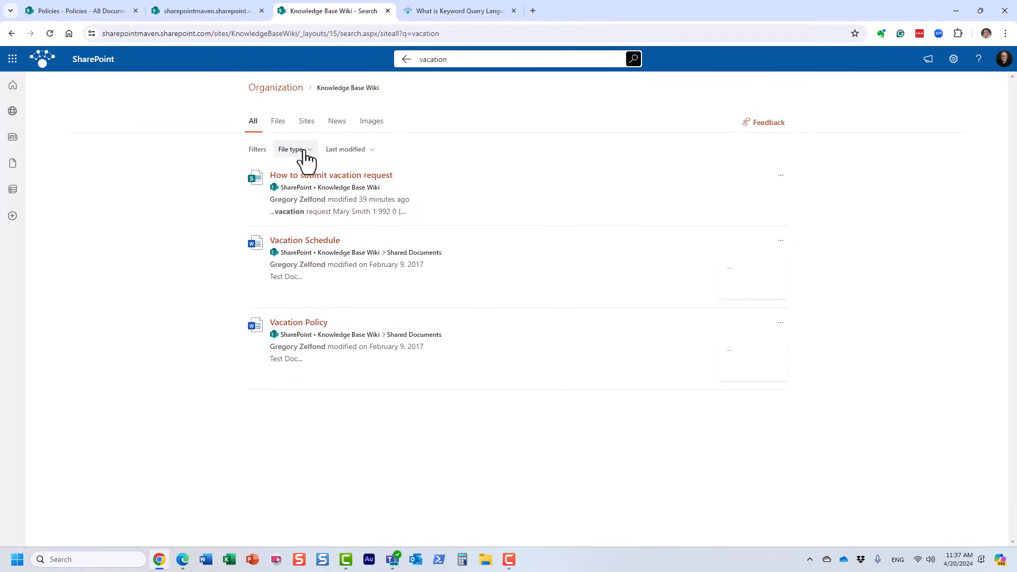
- Examine the File type and Last modified filter options for the Files search results
click(276, 121)
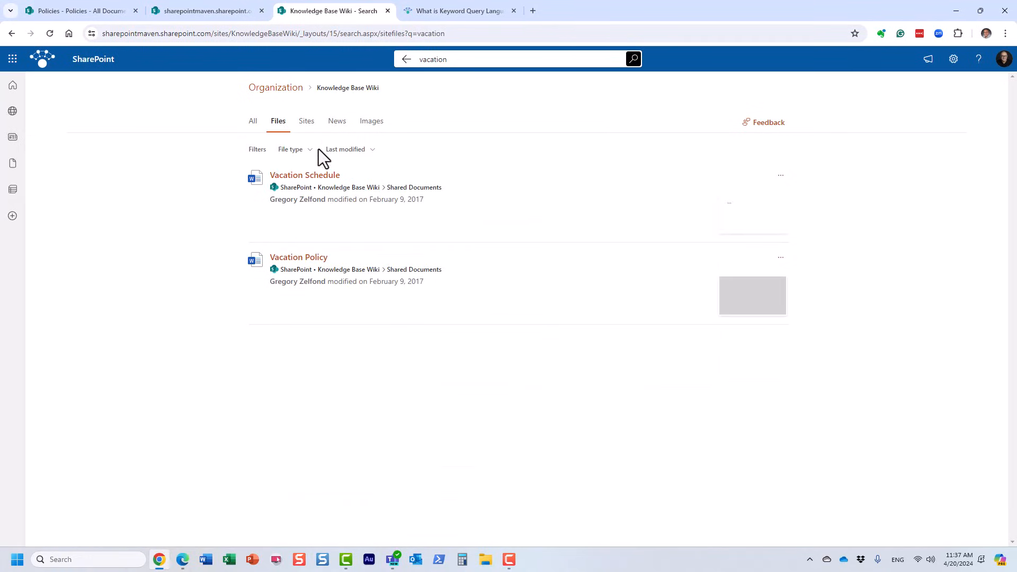
click(304, 150)
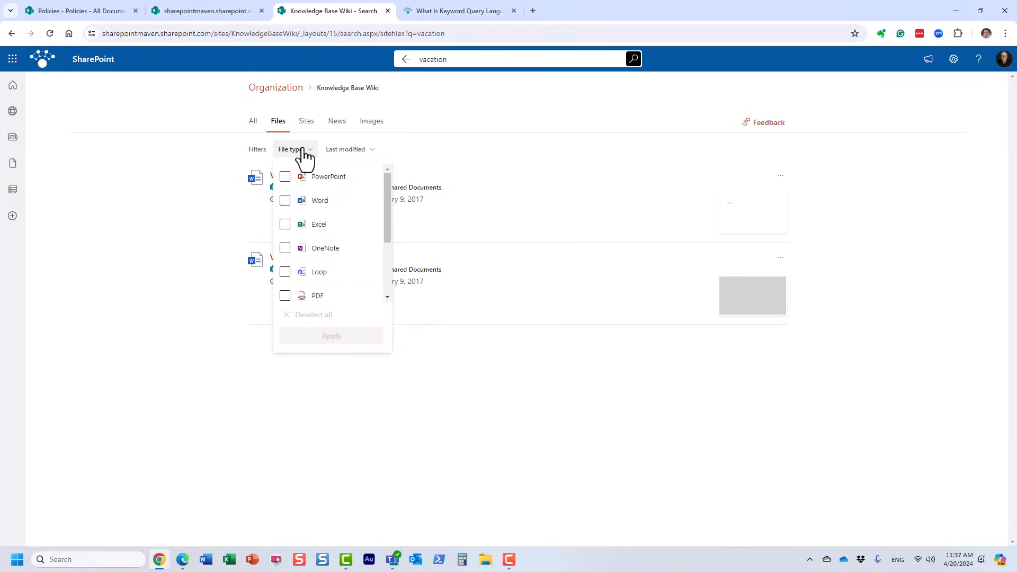
click(337, 151)
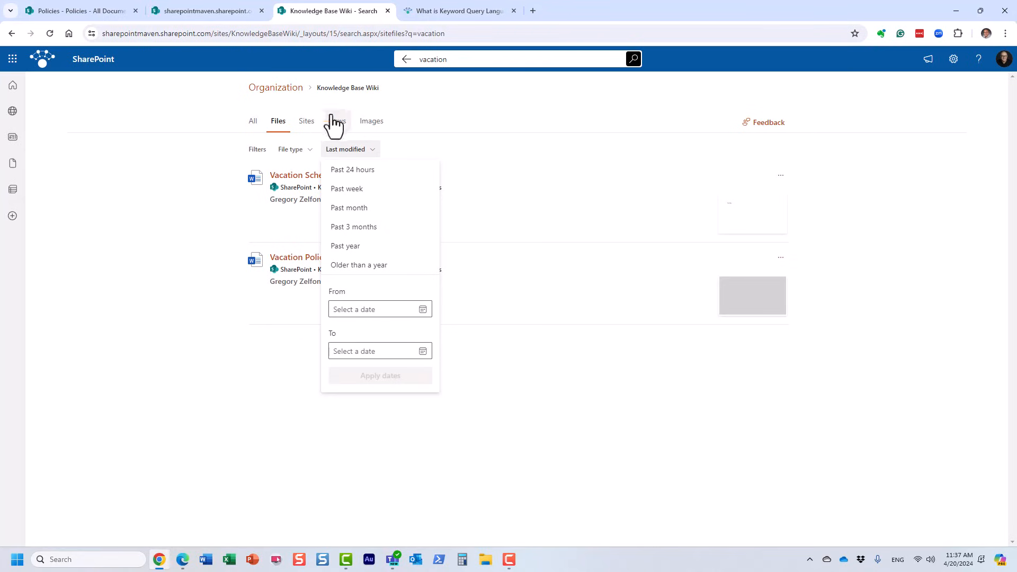
- Return to the new vertical's setup and review the properties available as filters, closing the list without adding one
click(219, 12)
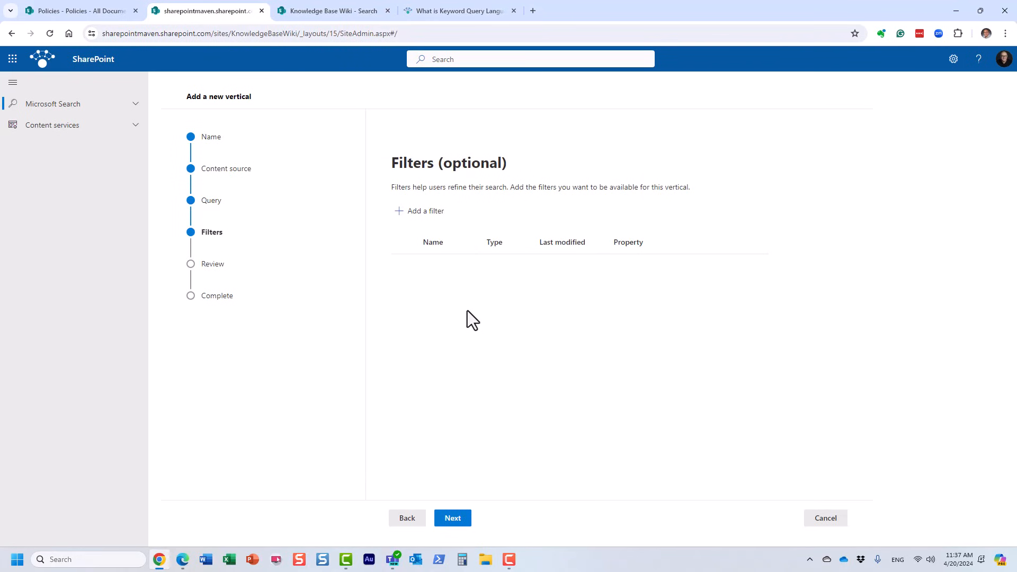
click(416, 212)
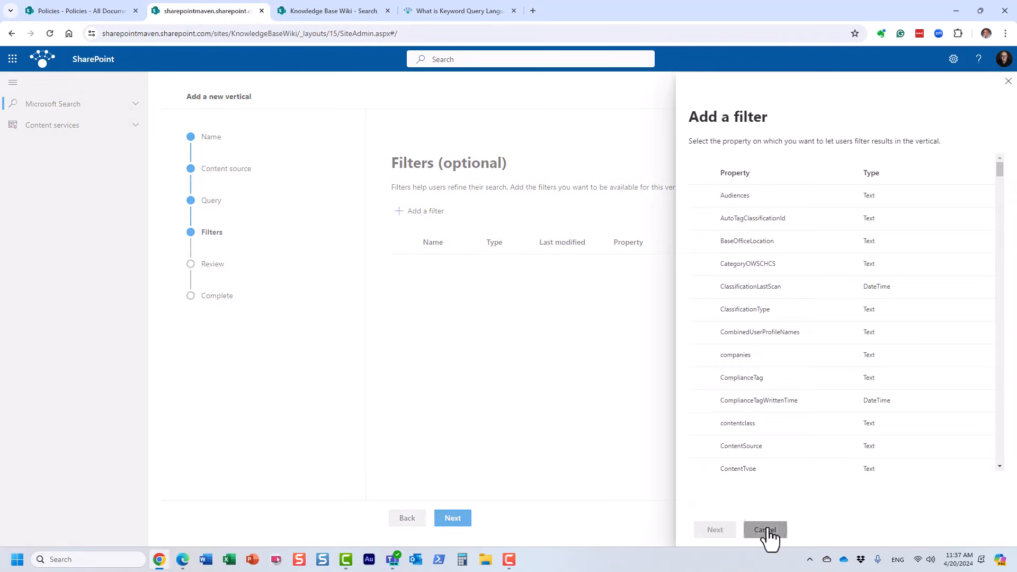
click(767, 530)
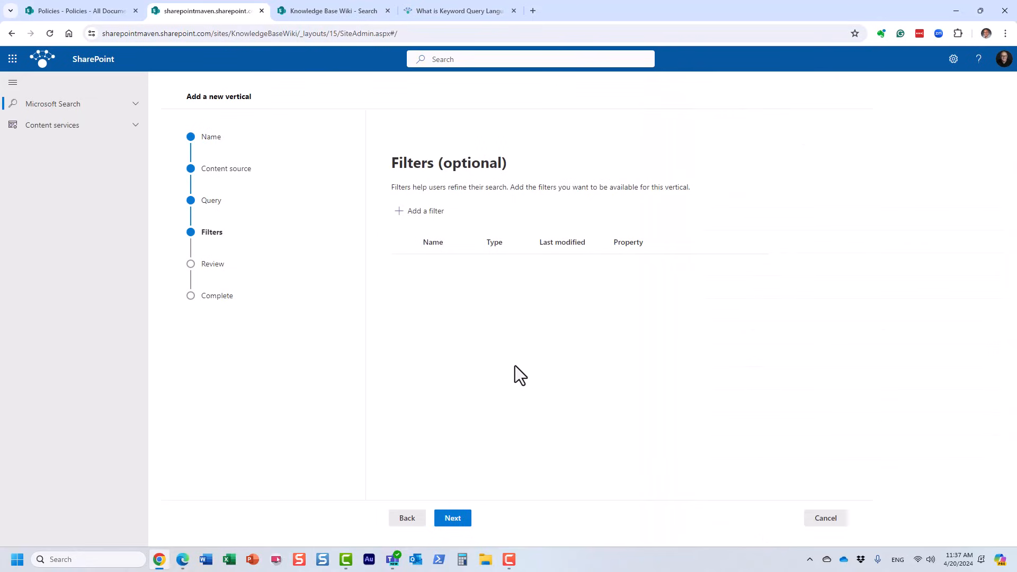
- Skip the filters, enable the KB Articles vertical, create it and return to the verticals list
click(453, 520)
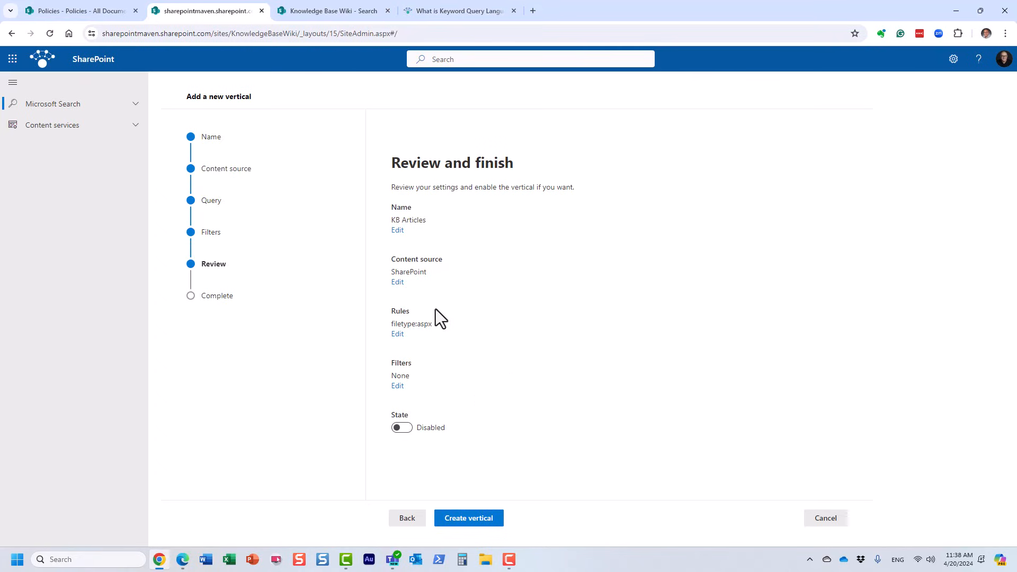
click(401, 428)
click(477, 519)
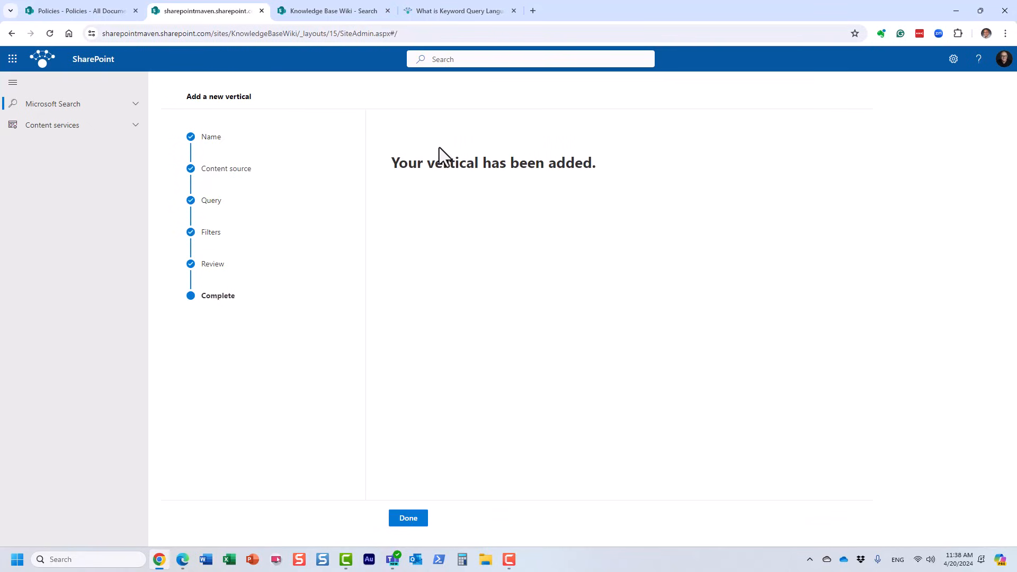
click(415, 522)
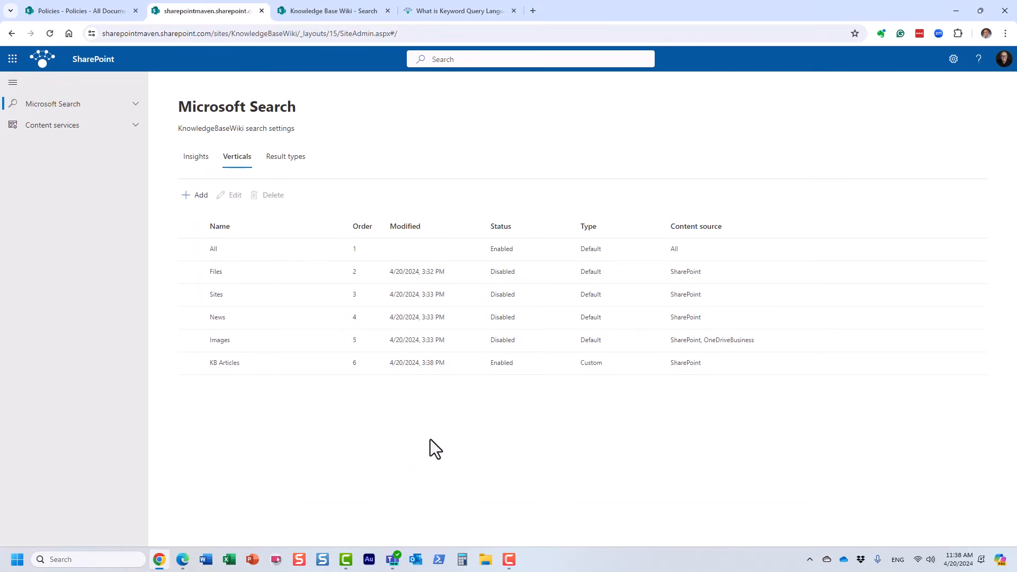
- Open the Knowledge Base Wiki home page from the search settings page and search the site for "vacation"
drag(300, 33, 565, 33)
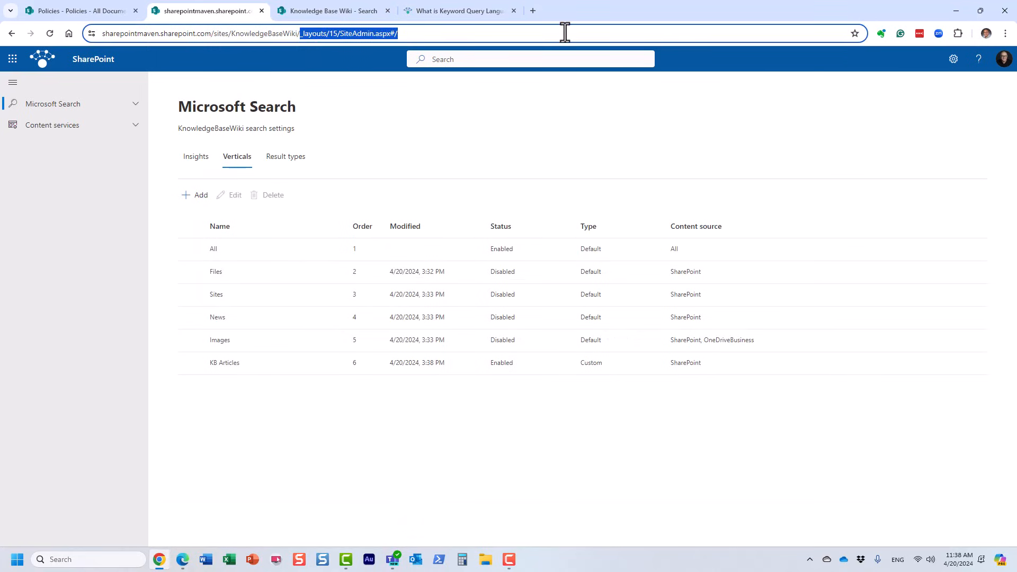
key(BackSpace)
key(Return)
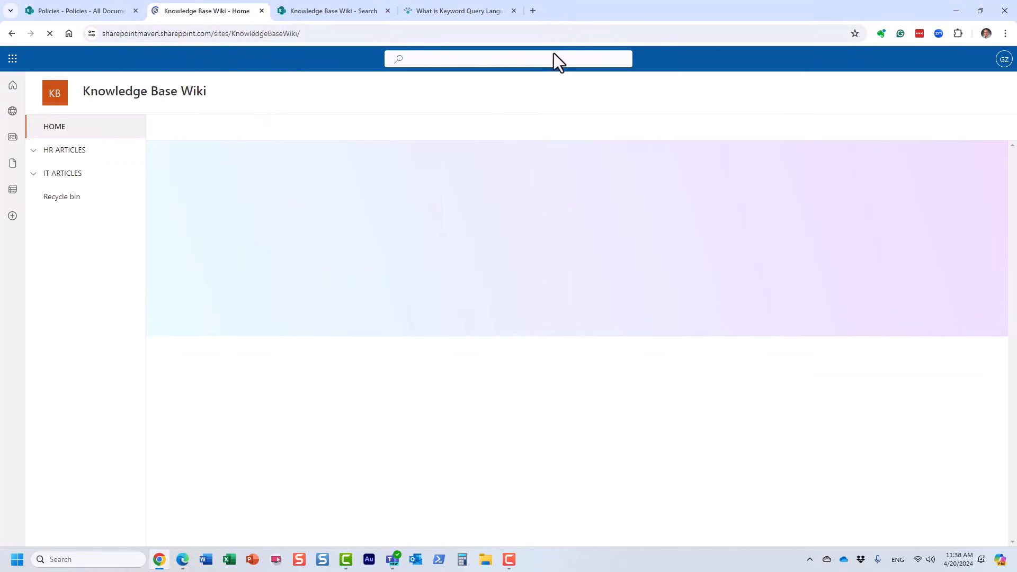
click(498, 59)
text(vacation)
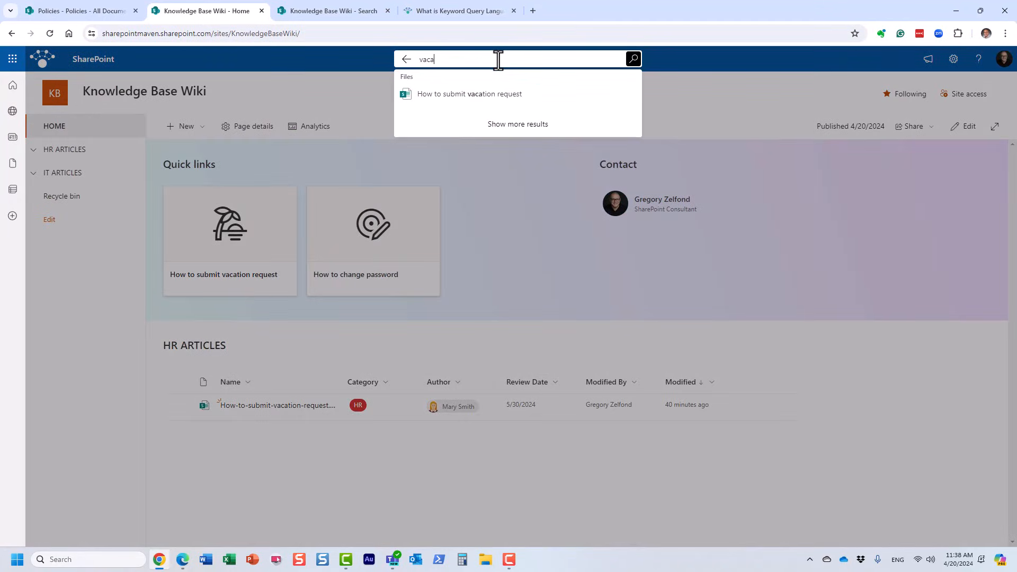
key(Return)
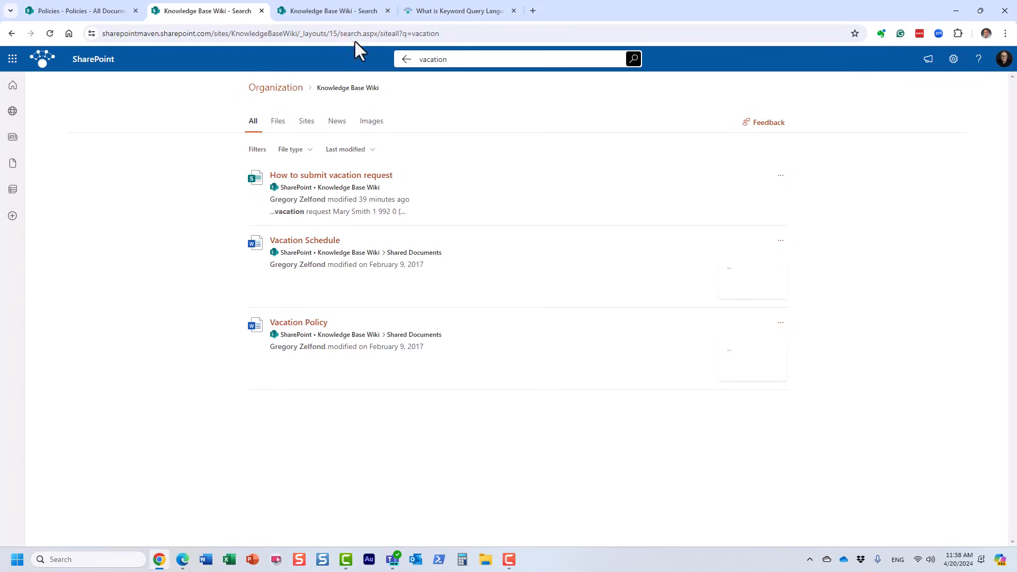
- Switch to the KnowledgeBase search tab, return to that site's home page and search it for "vacation"
click(338, 10)
drag(284, 33, 547, 42)
key(BackSpace)
key(Return)
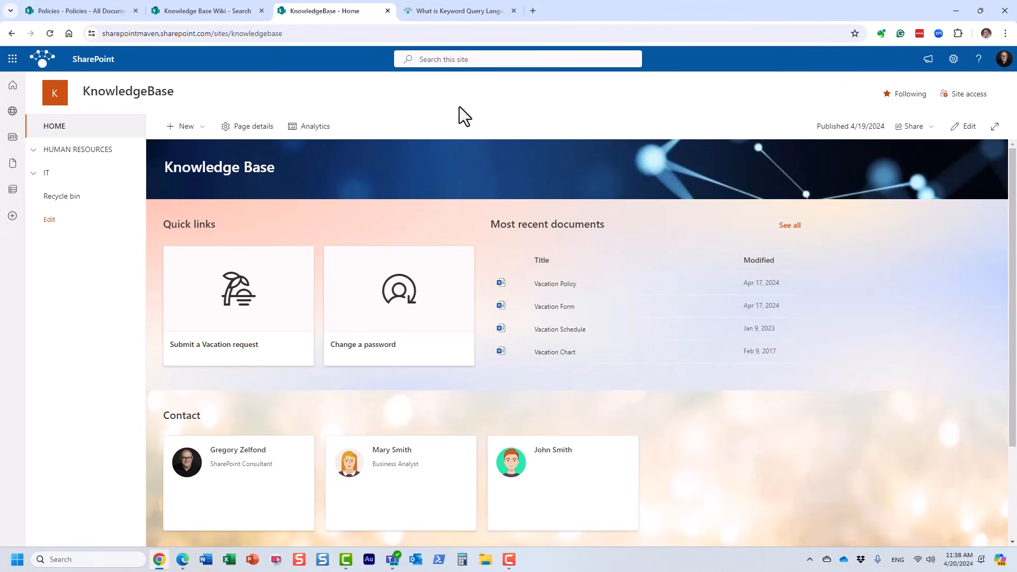
click(429, 60)
text(vacation)
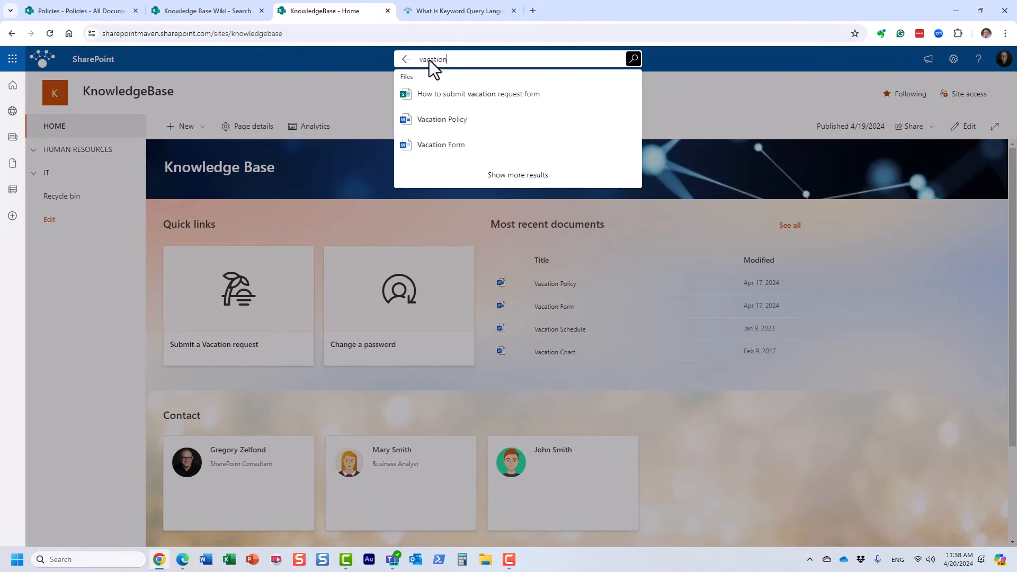
key(Return)
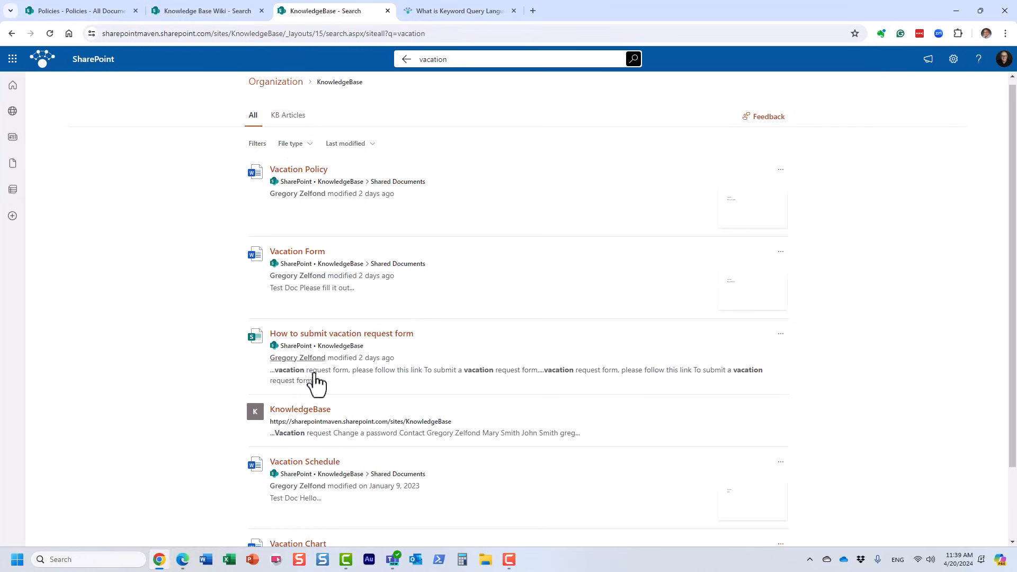
- Show the KB Articles results, open "How to submit vacation request form" and examine the file extension in its address
click(292, 121)
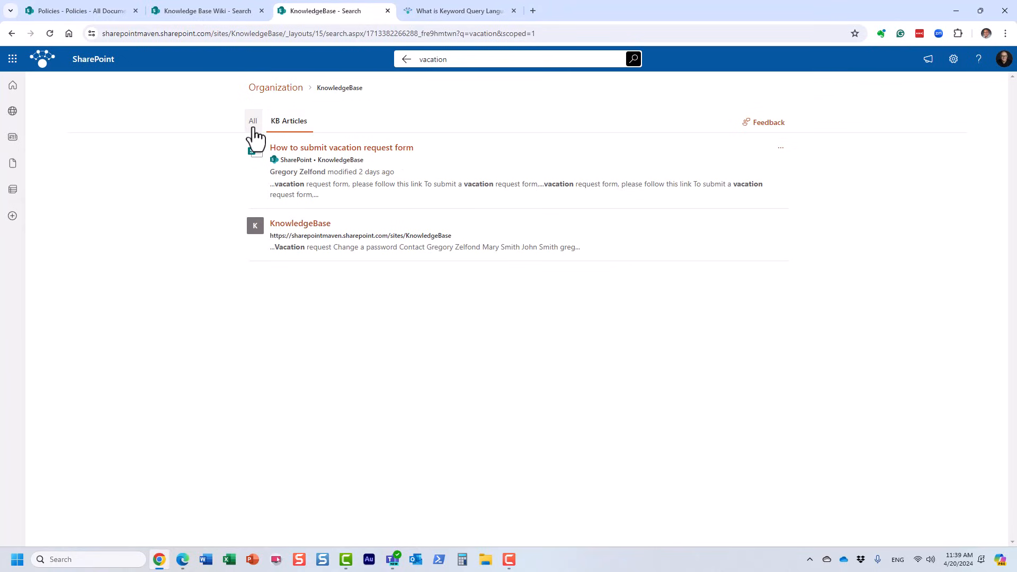
click(316, 149)
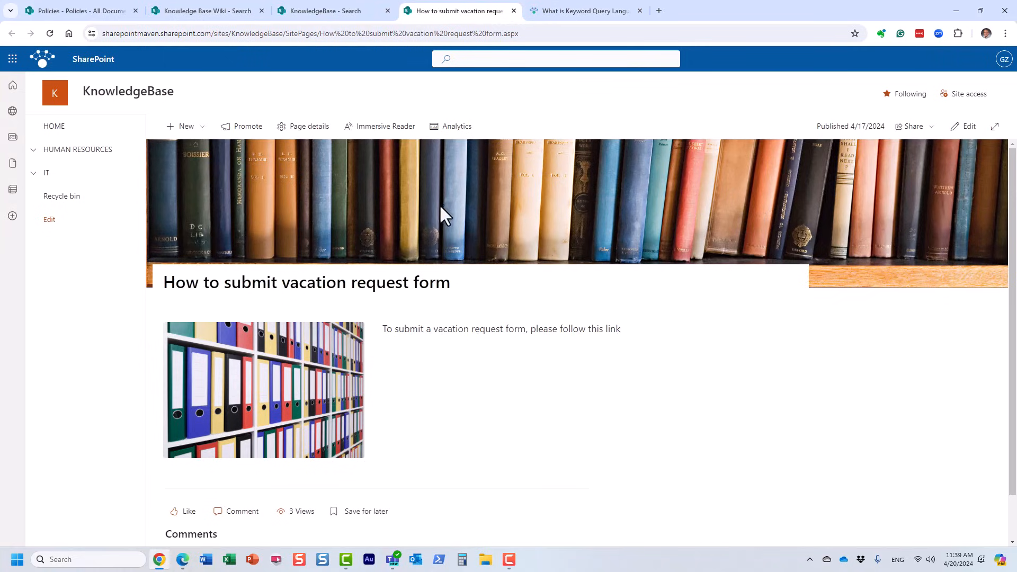
click(518, 34)
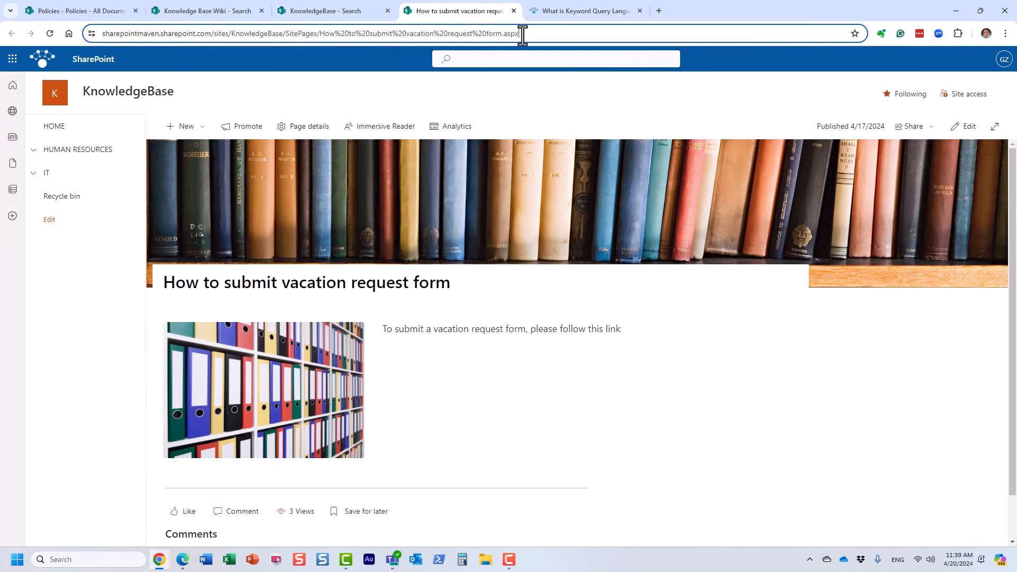
drag(520, 33, 501, 34)
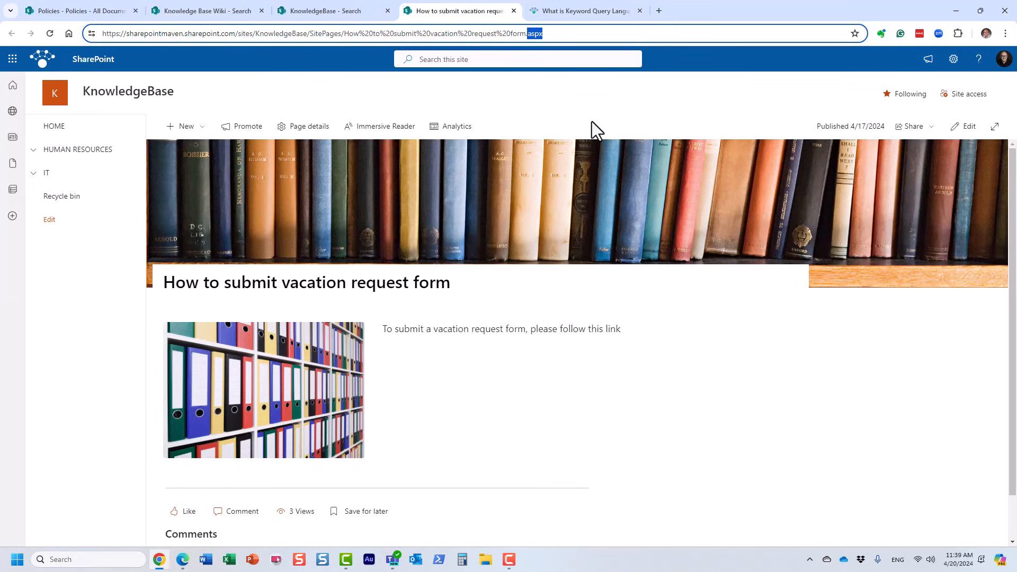
click(593, 123)
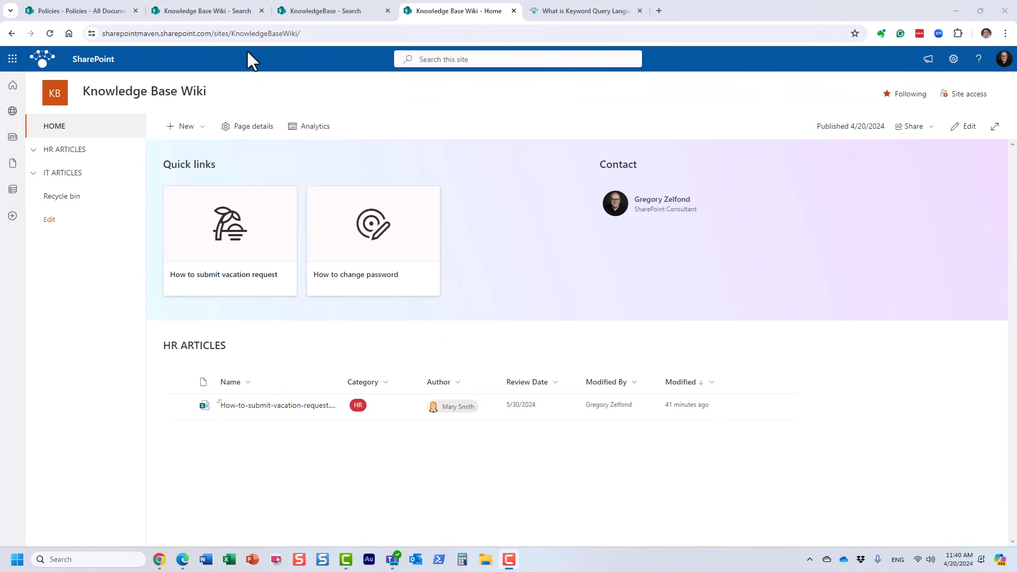
- Open the Knowledge Base Wiki's site access settings and review its owners, members and visitors
click(954, 59)
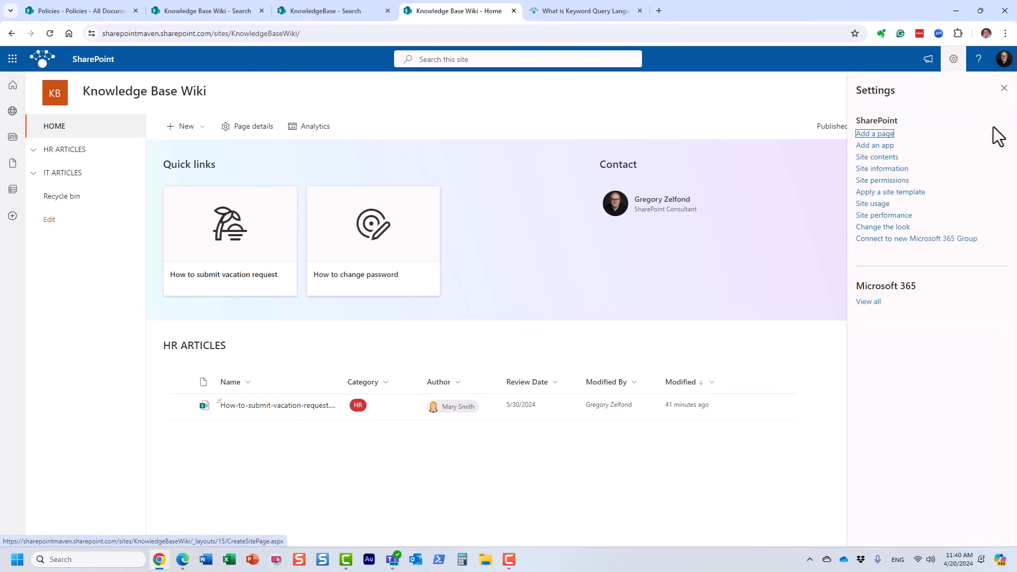
click(1004, 88)
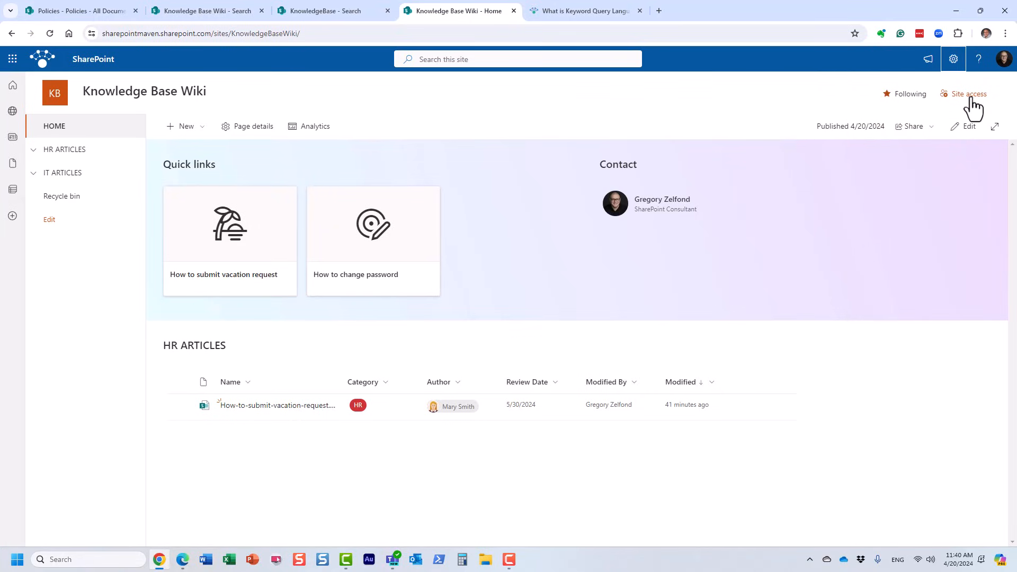
click(973, 97)
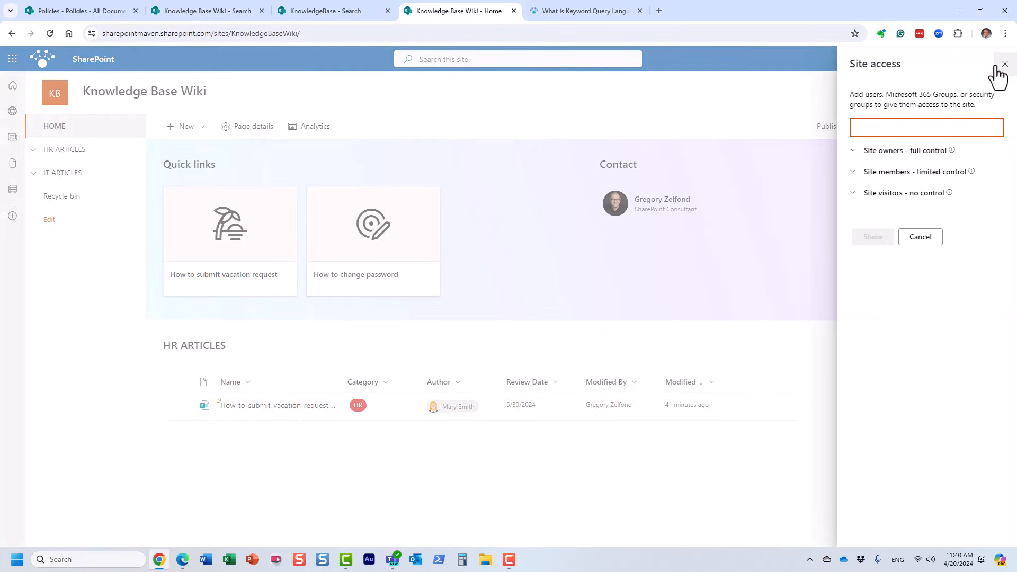
click(896, 153)
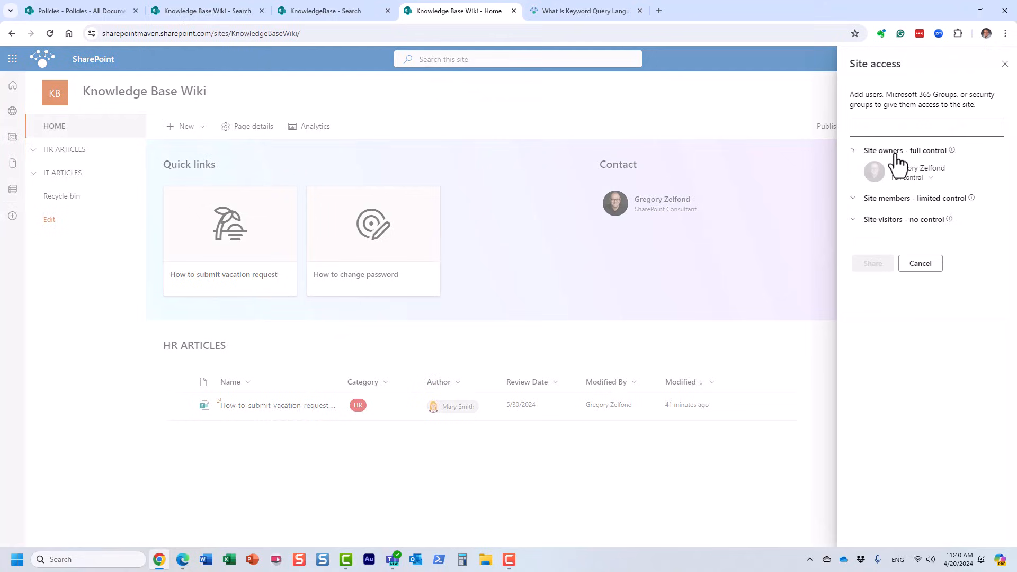
click(893, 199)
click(896, 233)
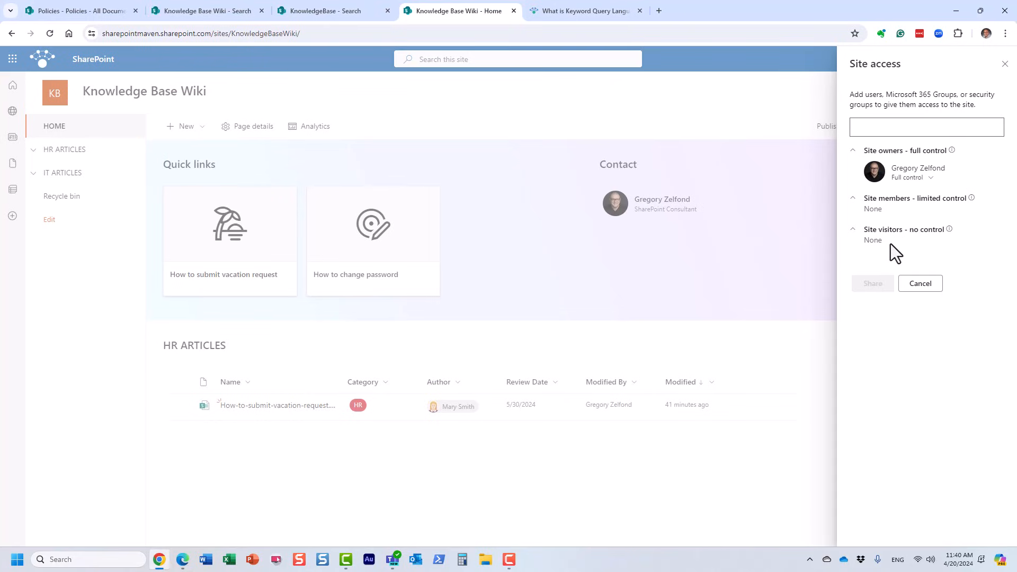
- Add two colleagues by name as people to receive access to the Knowledge Base Wiki site
click(872, 130)
text(mary)
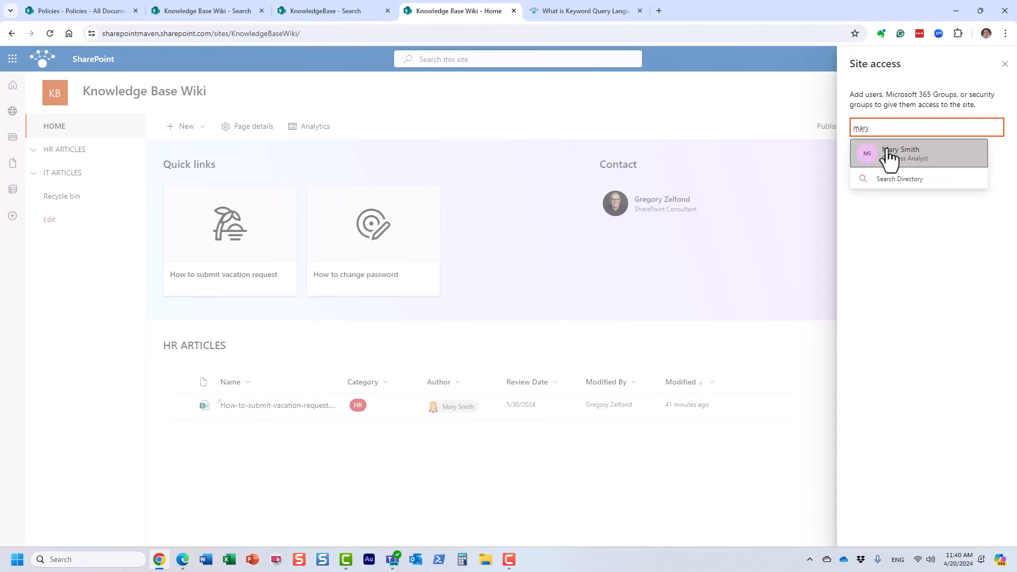
click(890, 155)
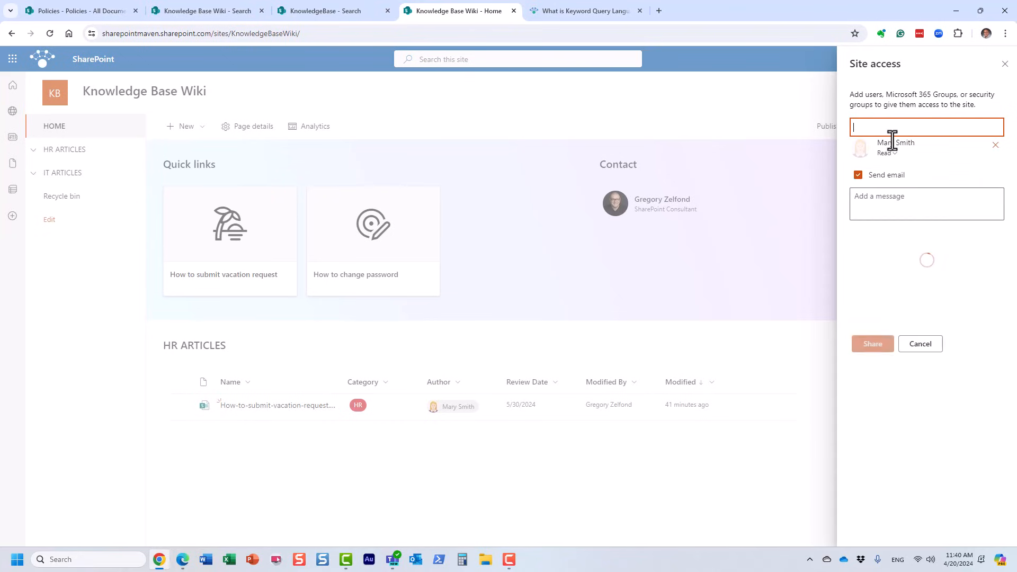
text(john)
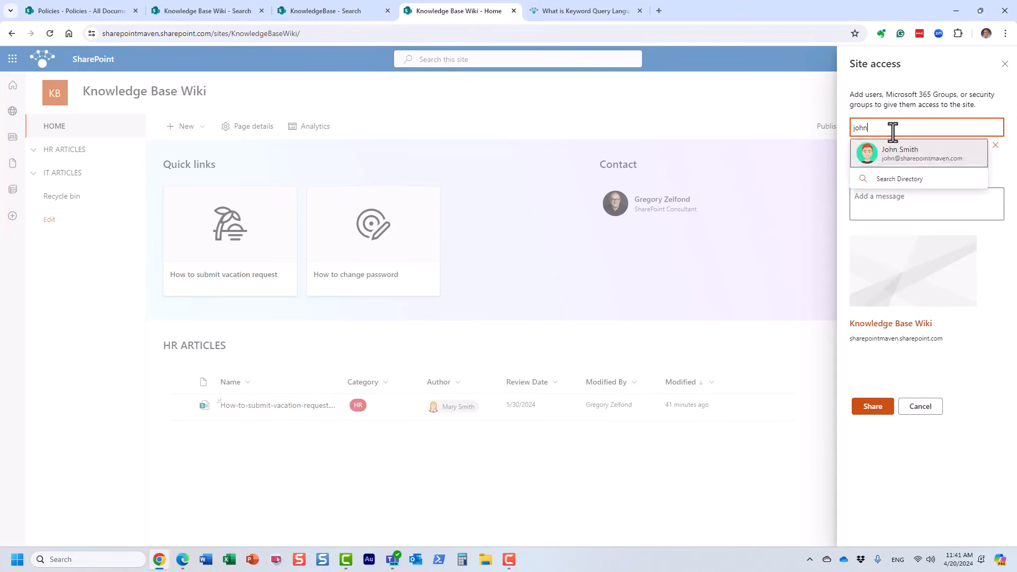
click(907, 154)
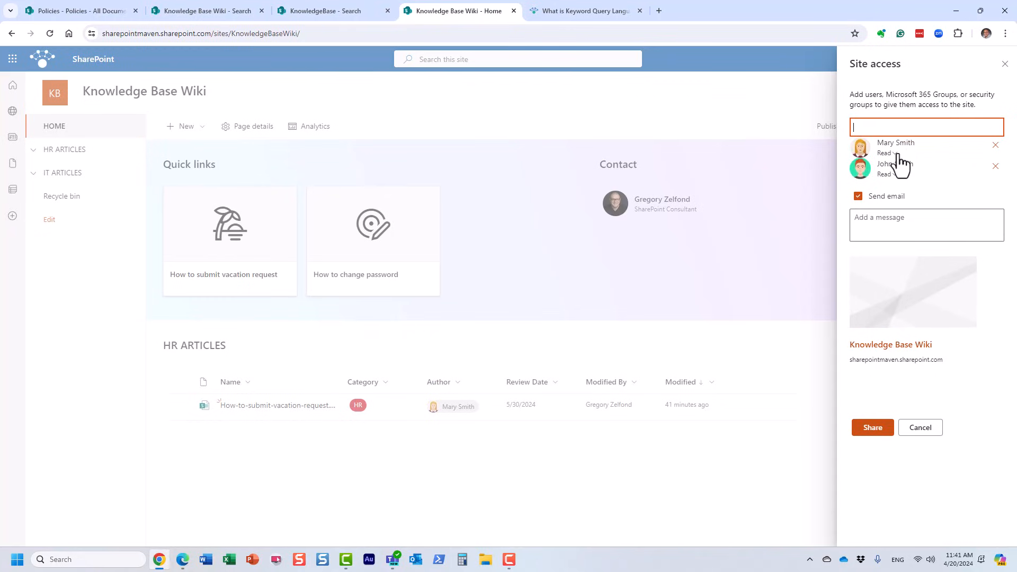
- Give both added colleagues Edit permission, turn off the notification email and share the site with them
click(894, 174)
click(906, 191)
click(895, 175)
click(898, 205)
click(858, 196)
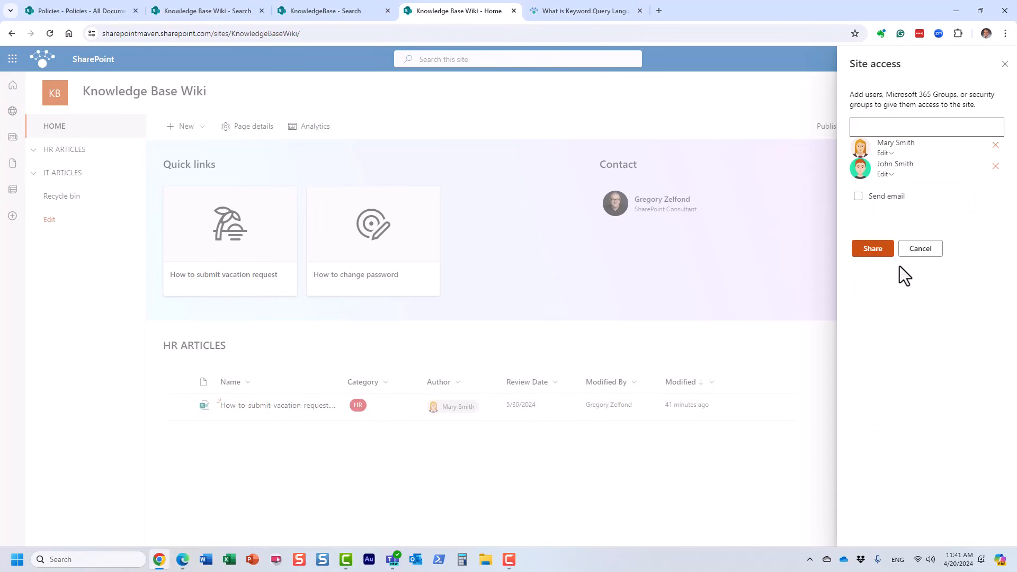
click(885, 251)
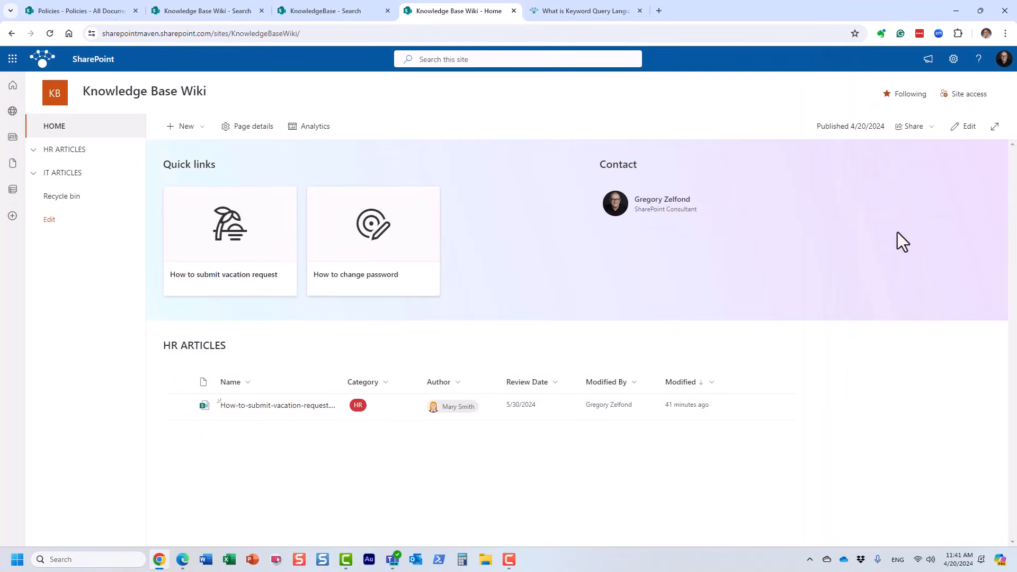
- Reopen the site access settings and check who is listed under site owners, members and visitors
click(959, 97)
click(908, 152)
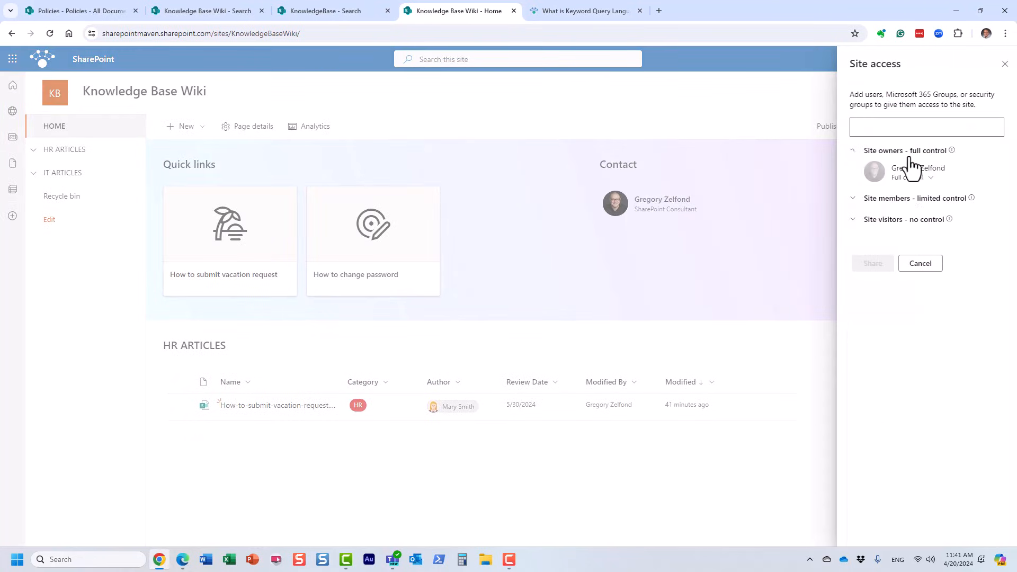
click(907, 199)
click(895, 272)
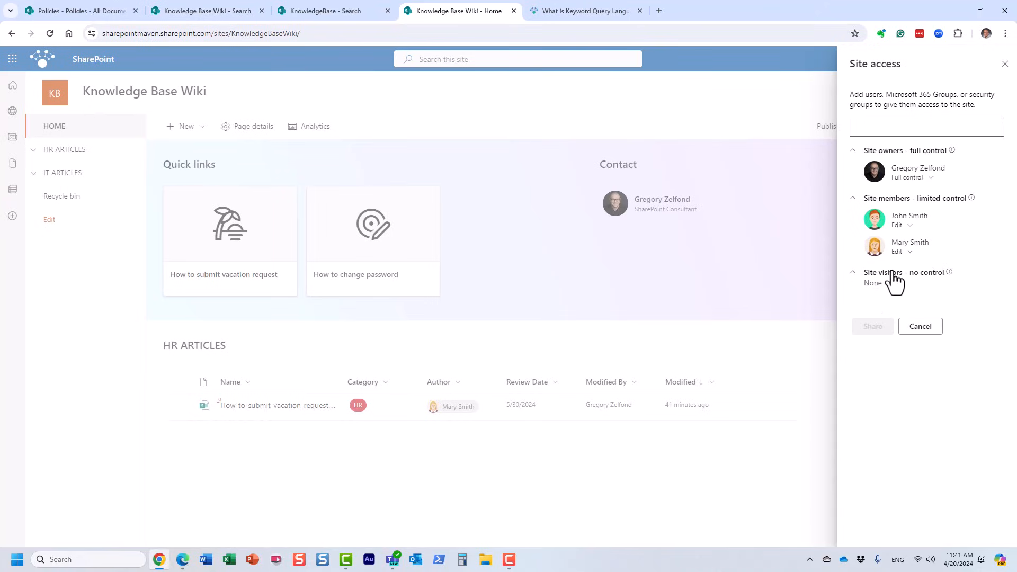
- Share the site with "Everyone except external users" at Read permission, without sending an email
click(895, 126)
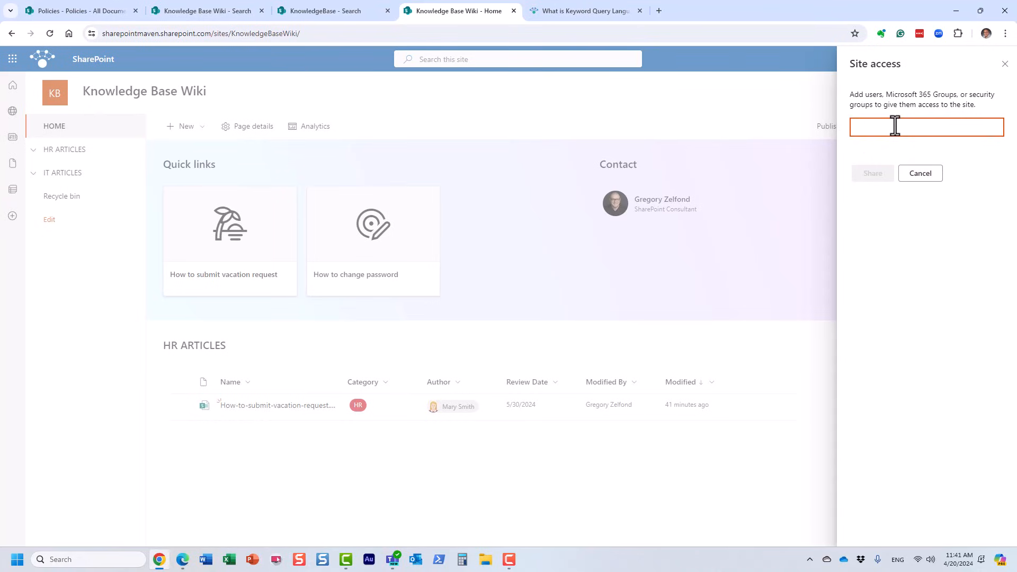
text(every)
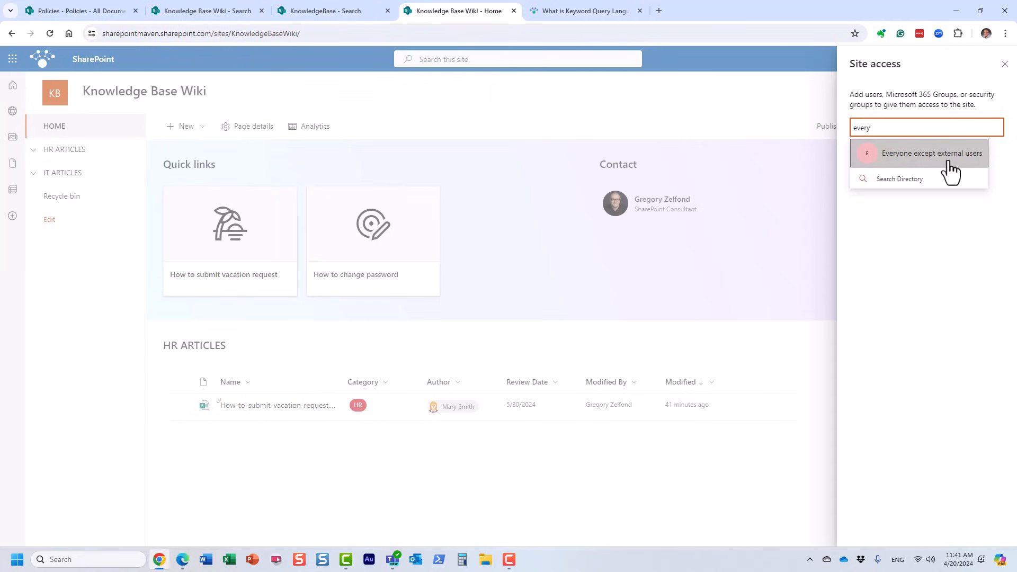
click(932, 154)
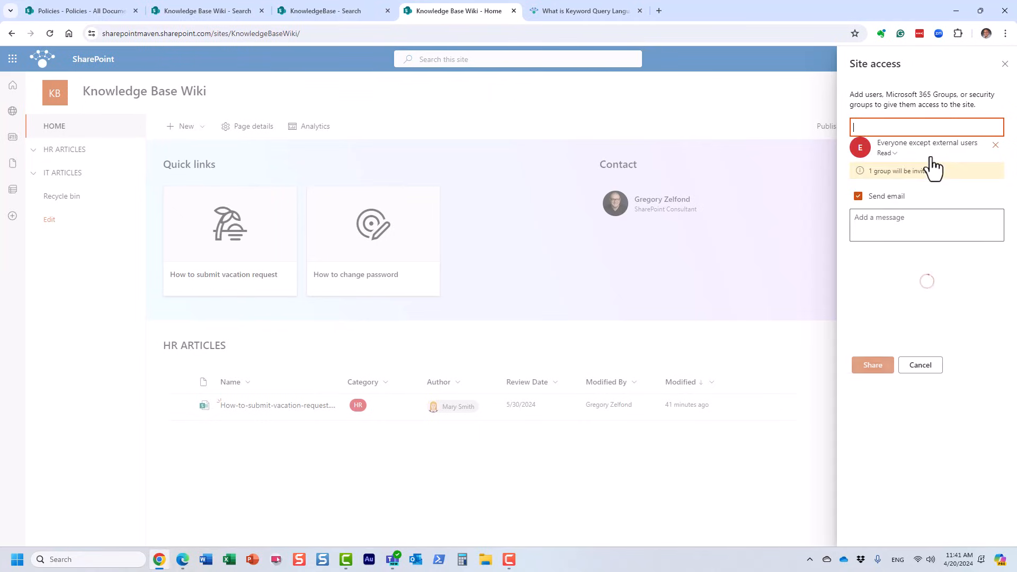
click(859, 196)
click(894, 154)
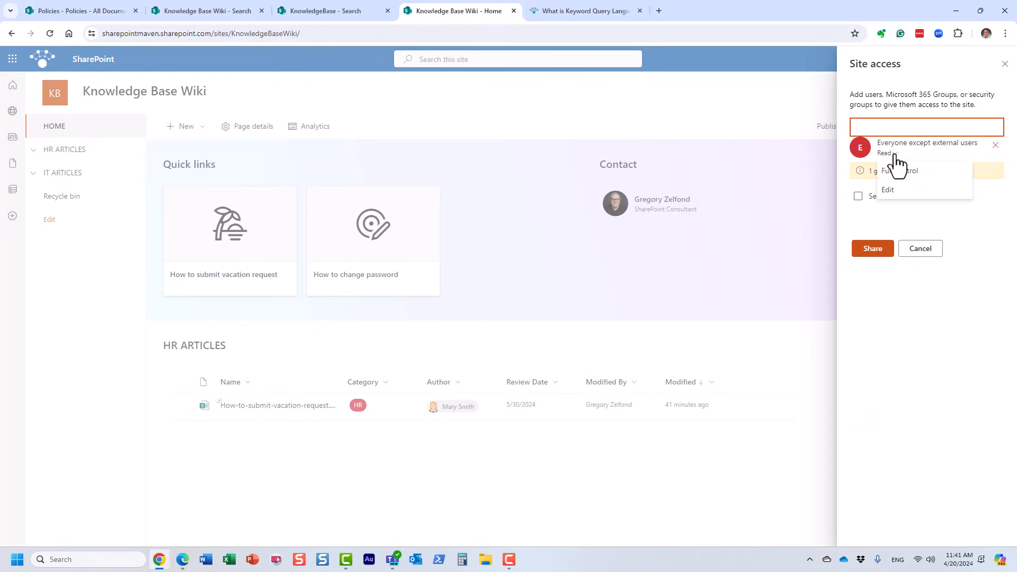
click(952, 225)
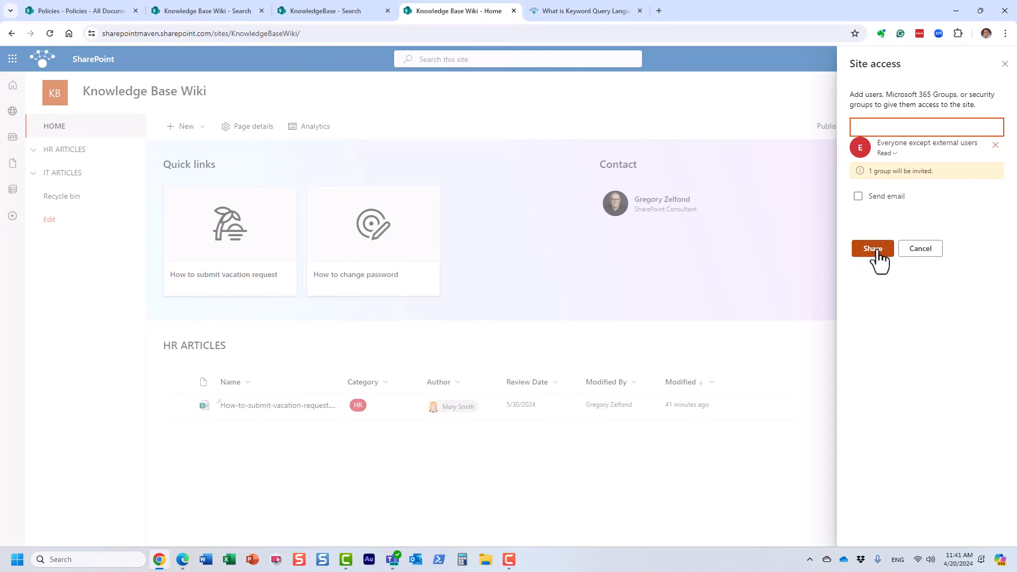
click(874, 250)
- Review the site access groups again, expanding owners, members and visitors to verify the "Everyone except external users" entry
click(967, 99)
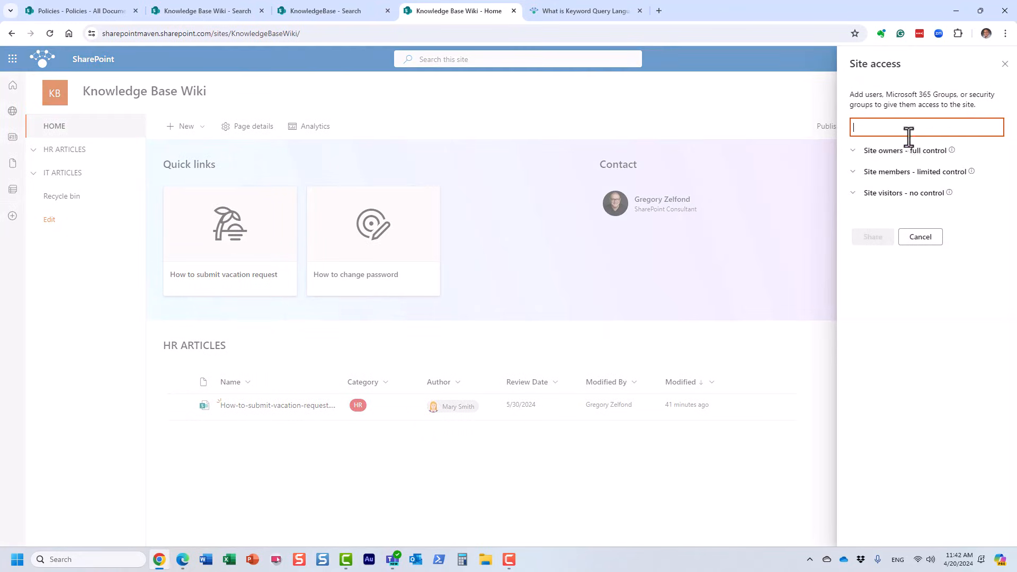
click(896, 151)
click(904, 198)
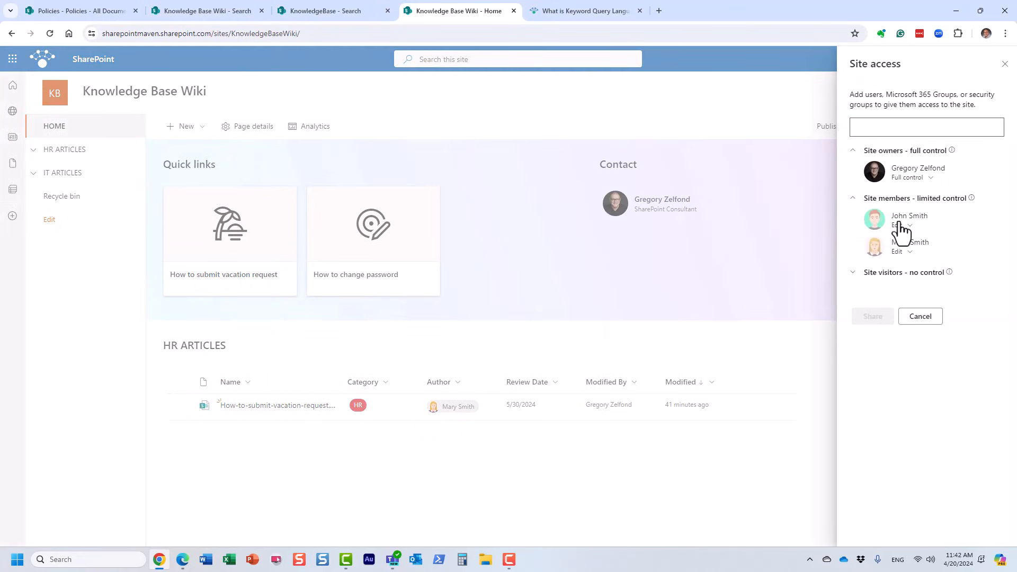
click(889, 272)
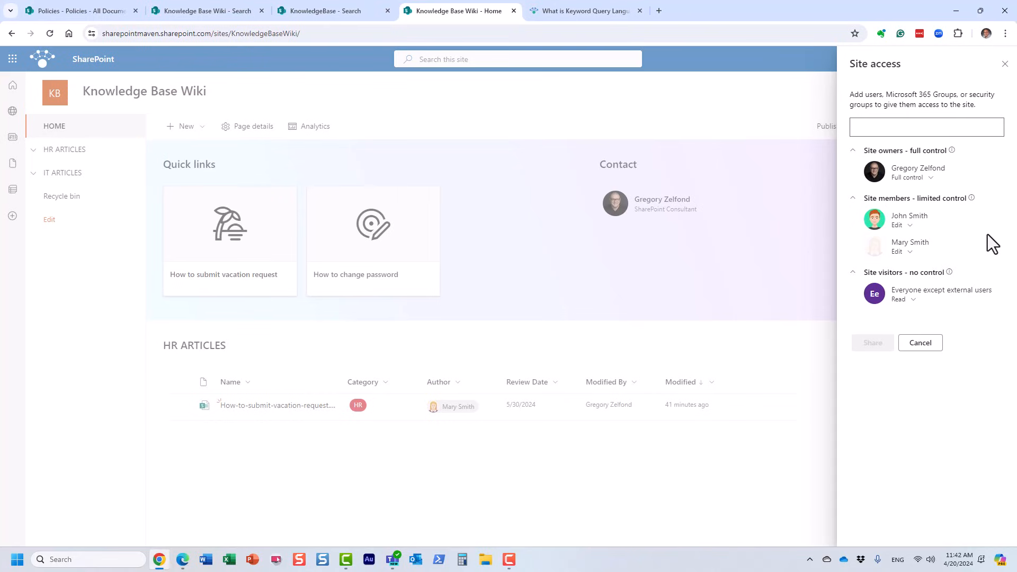
mouse_move(929, 222)
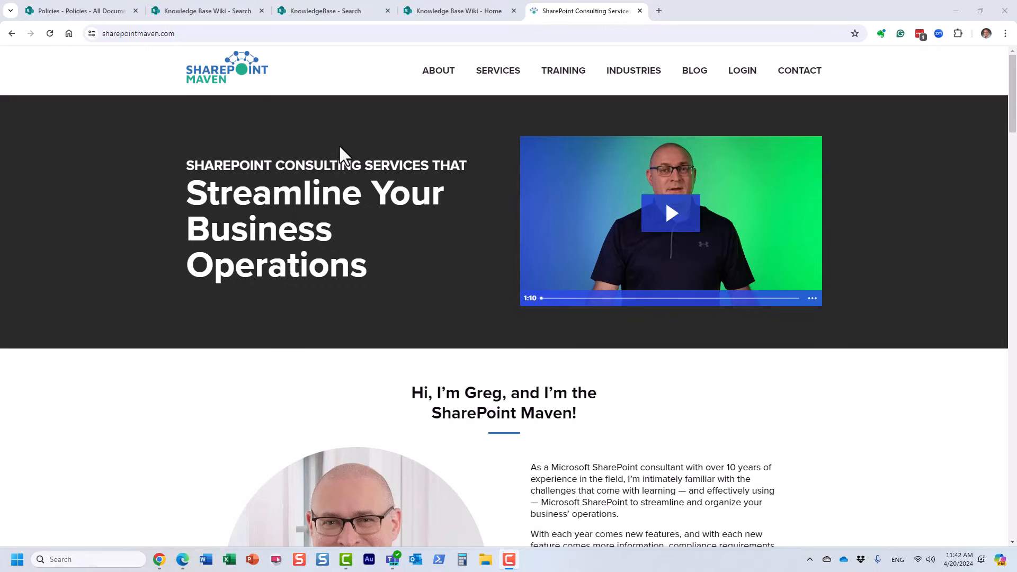
mouse_move(485, 77)
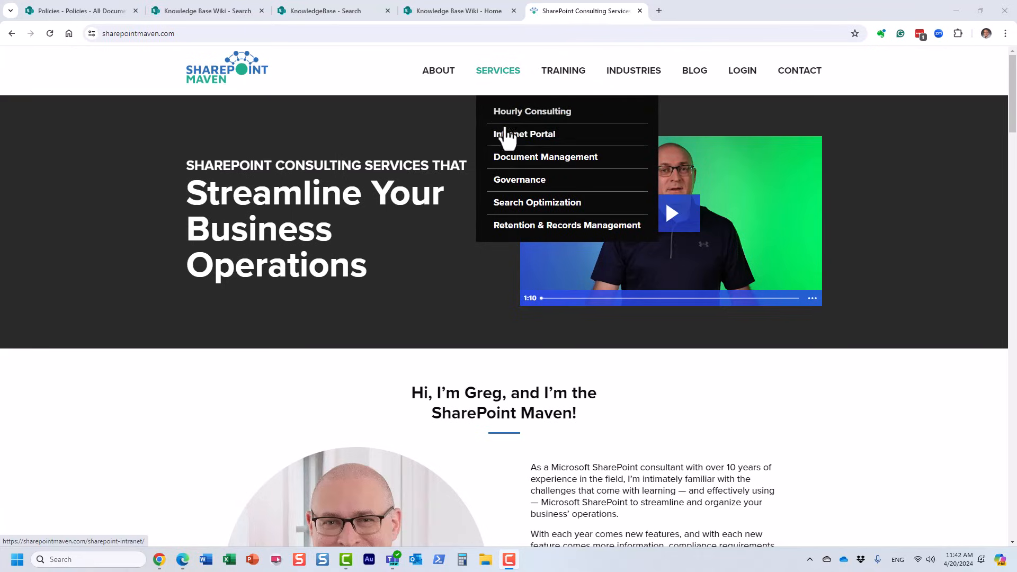
- Open the SharePoint Maven blog and view the article "How to create a Knowledge Base in SharePoint"
mouse_move(554, 74)
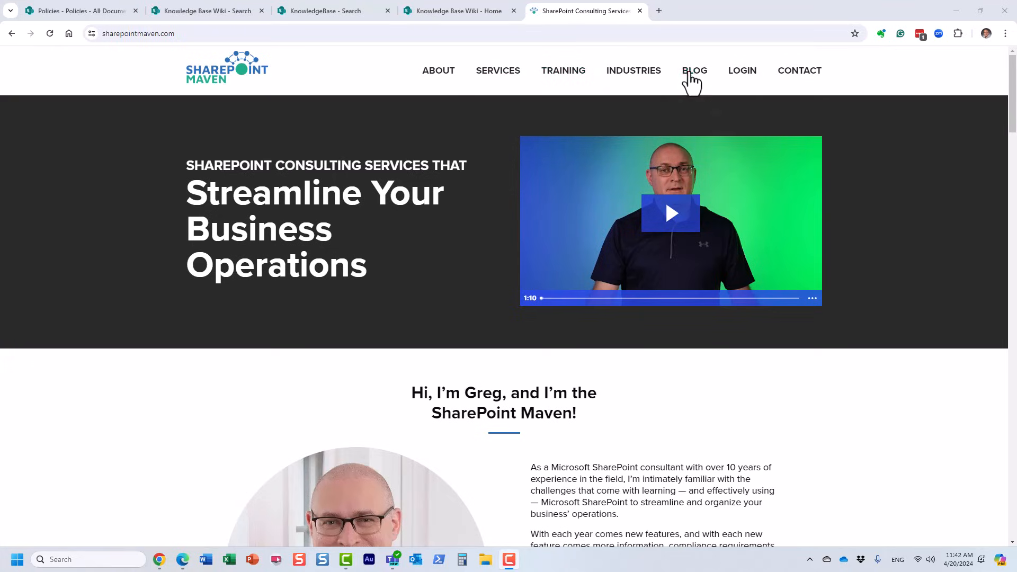
mouse_move(689, 74)
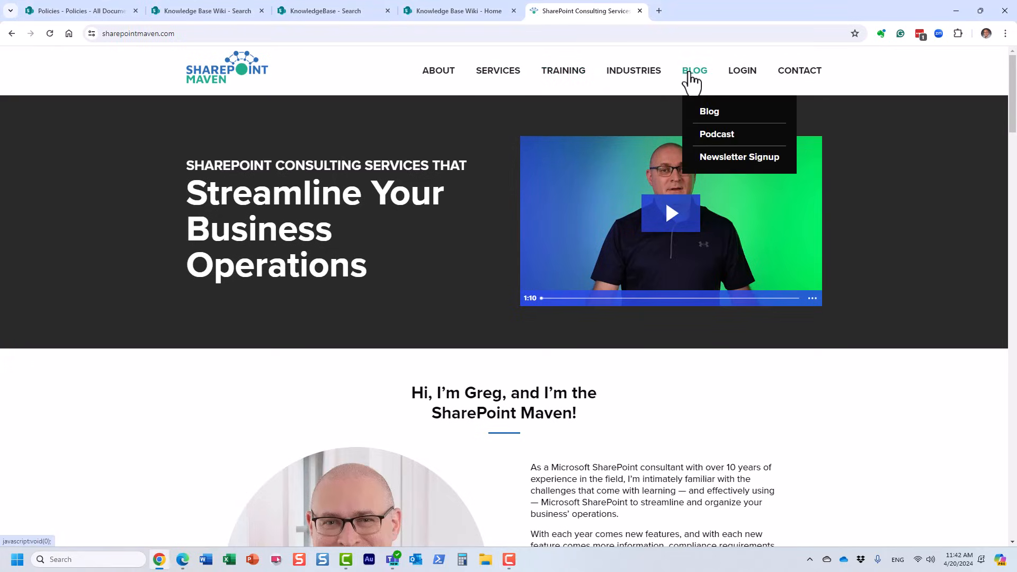
click(717, 119)
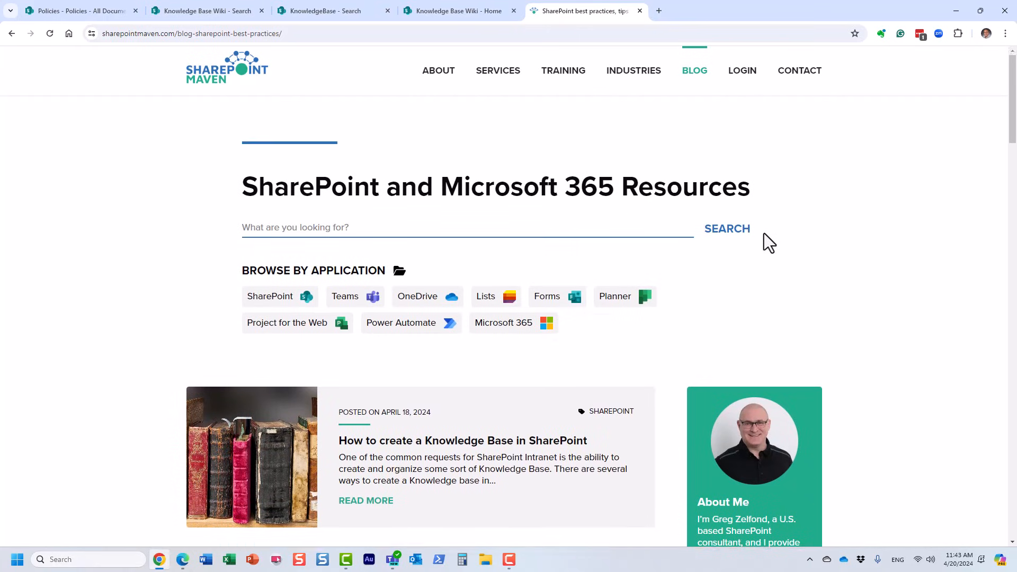
scroll(675, 273, down, 3)
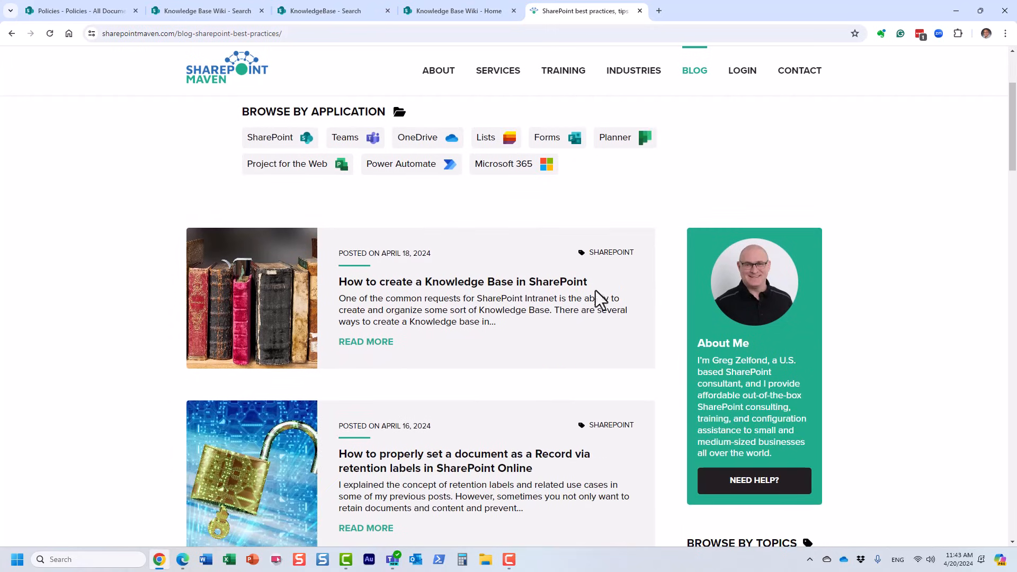
click(502, 285)
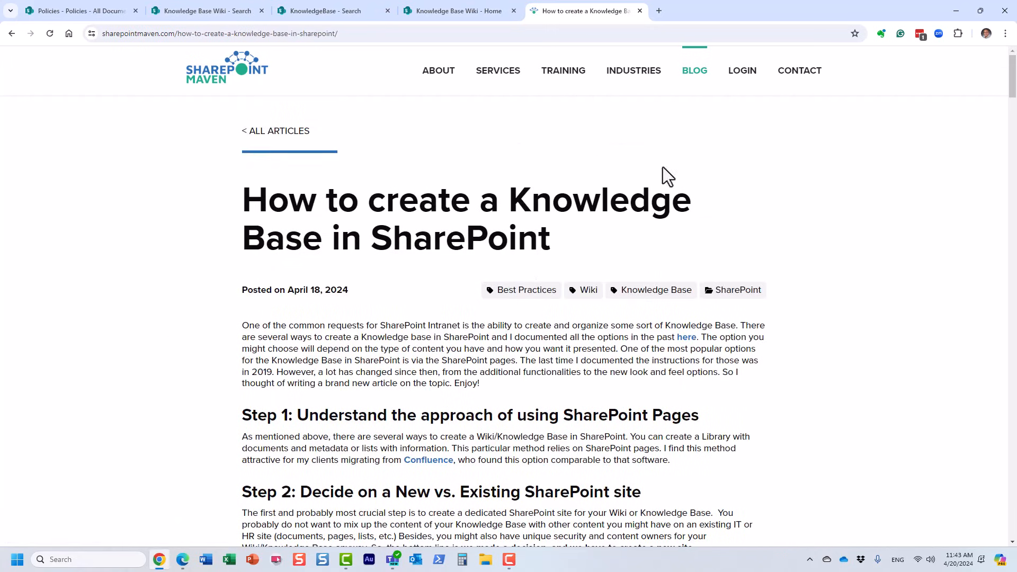
scroll(643, 243, down, 3)
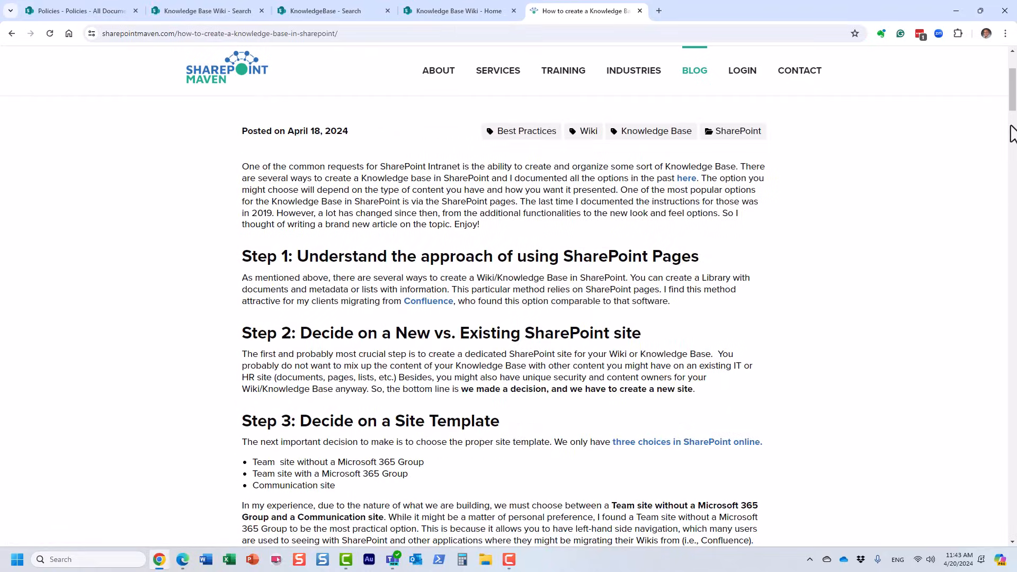
drag(1012, 107, 1012, 63)
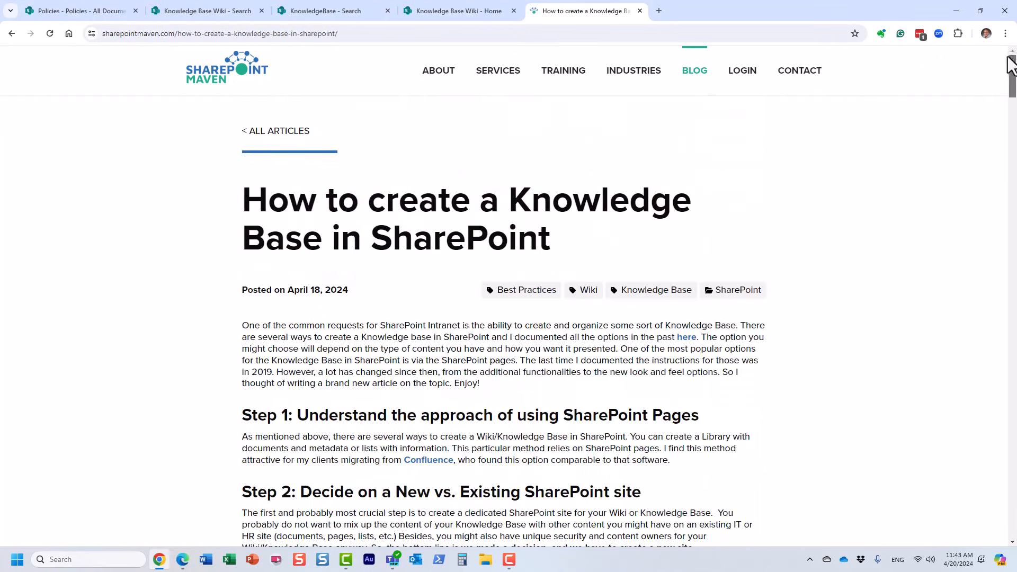
- View the SharePoint Maven podcast page, then return to the website's homepage
mouse_move(701, 80)
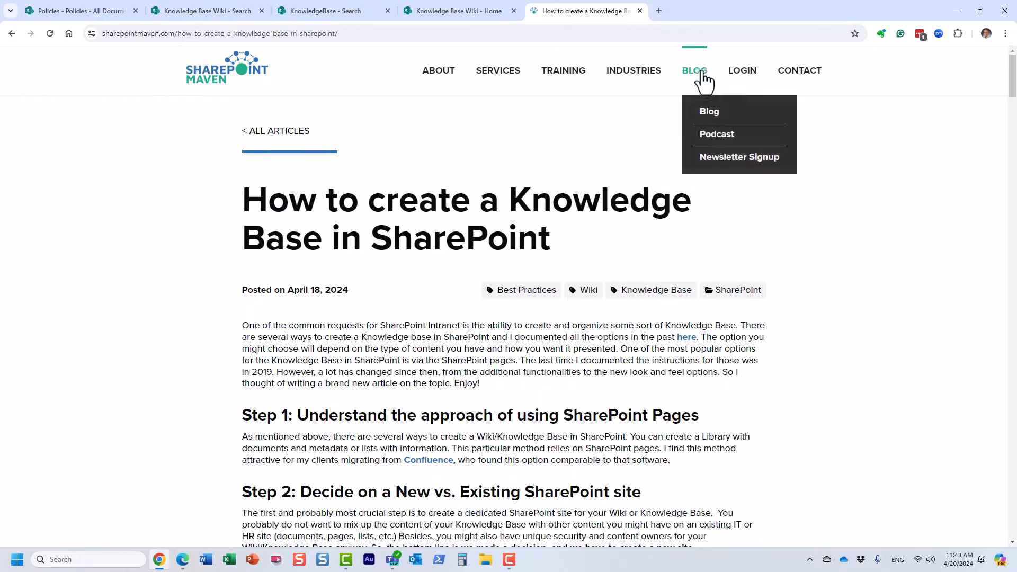
click(719, 139)
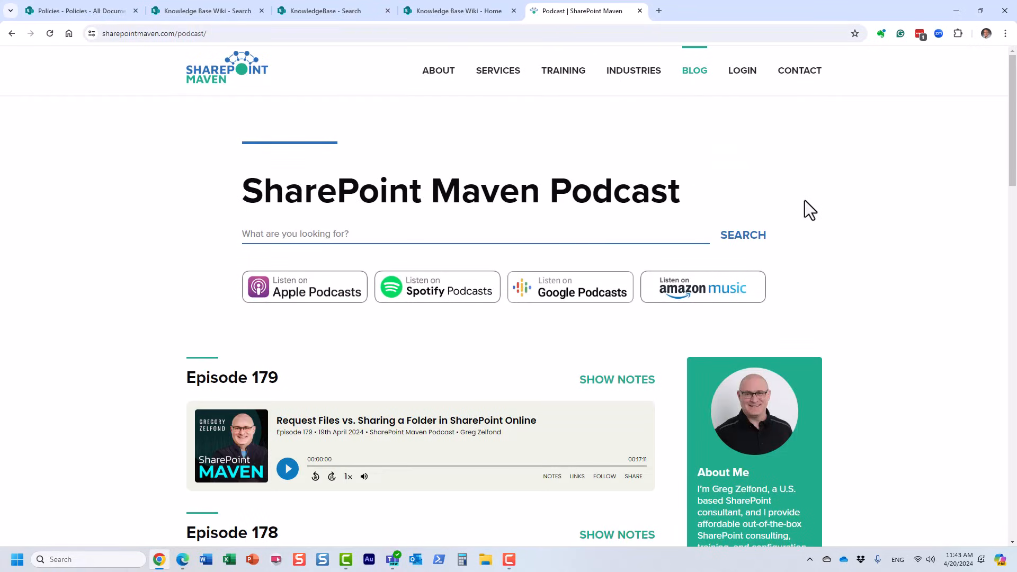
click(212, 81)
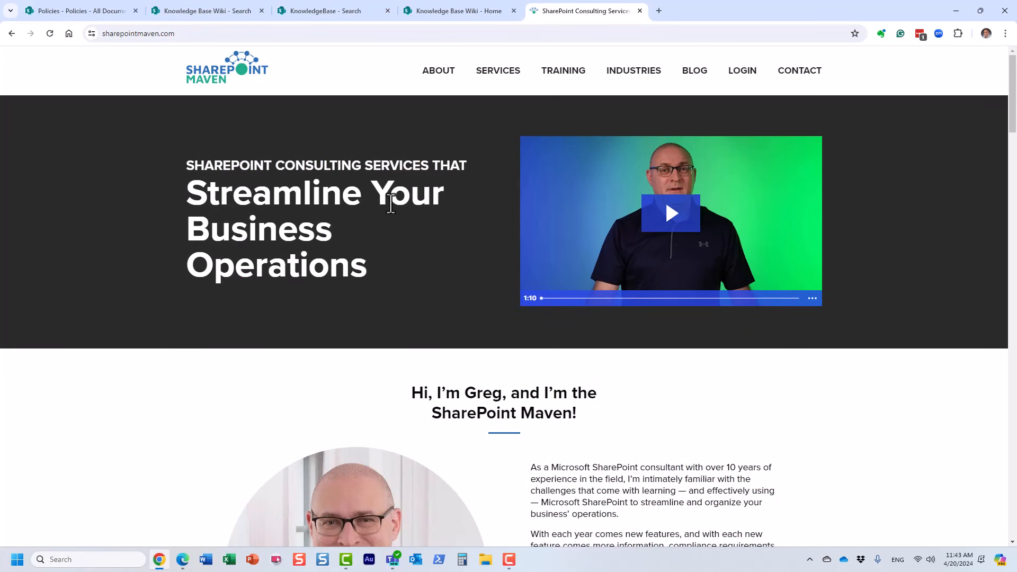
- Examine the SharePoint Intranet service details and pricing packages, then go back to the homepage's services section
scroll(396, 228, down, 10)
scroll(397, 233, down, 7)
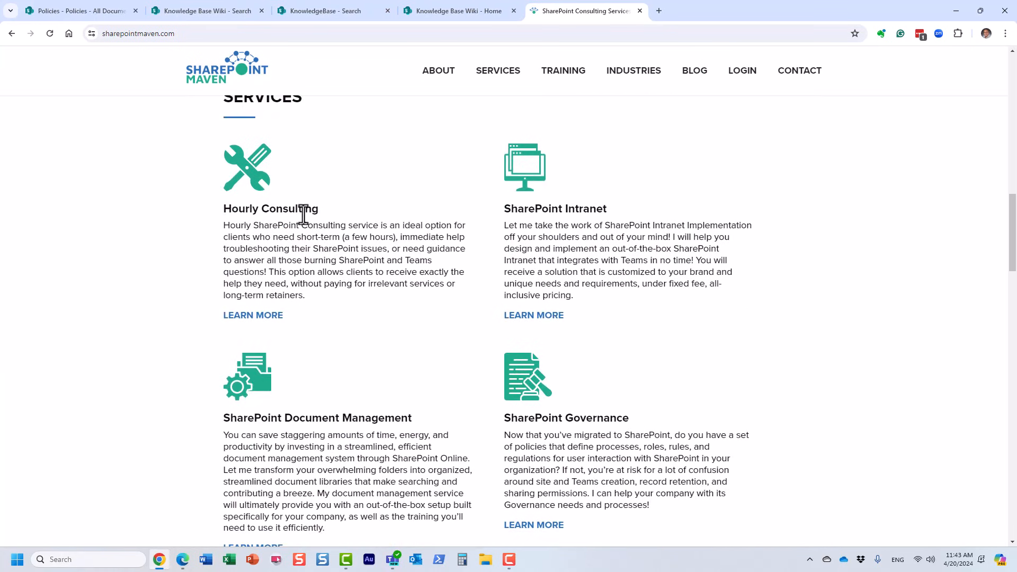
click(557, 315)
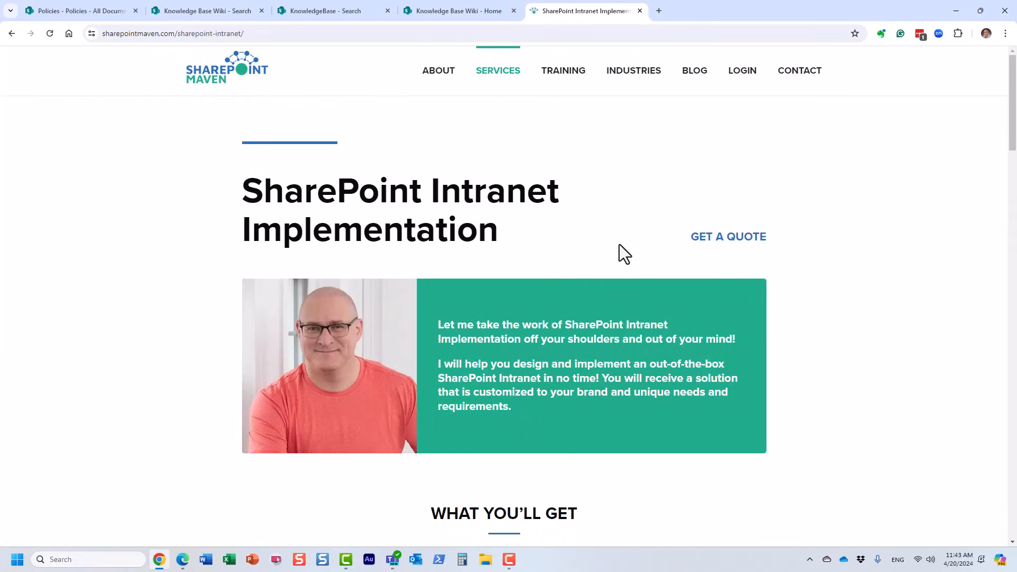
drag(1014, 113, 1015, 295)
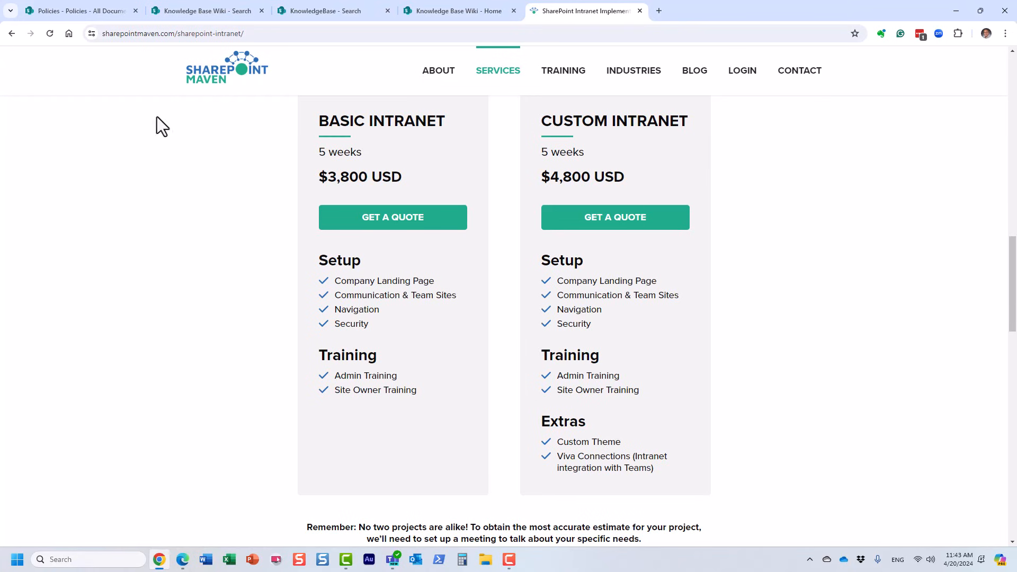
click(12, 34)
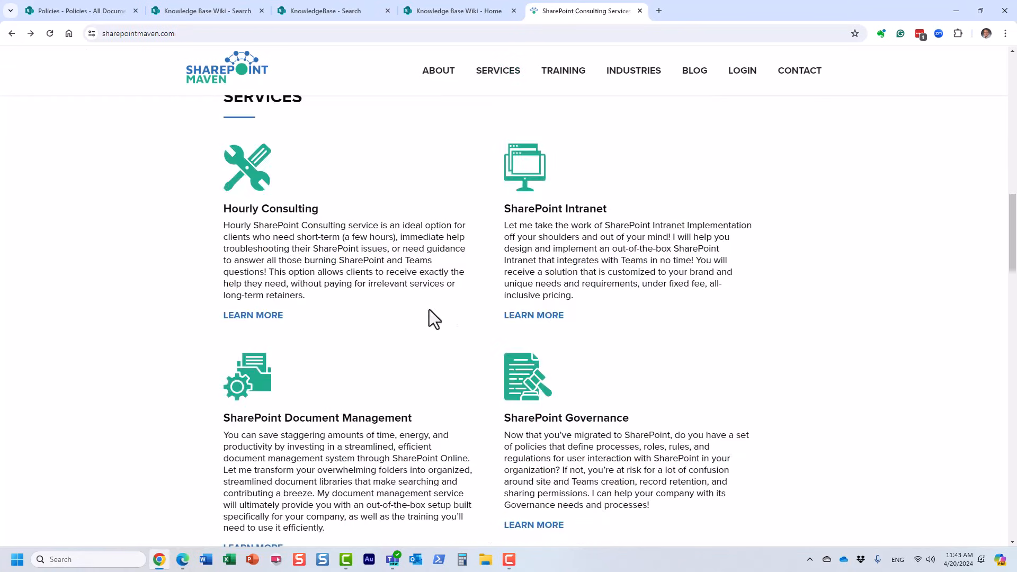
- Review the Live Online Training courses and open the SharePoint Site Owner course to examine its topics
scroll(634, 352, down, 4)
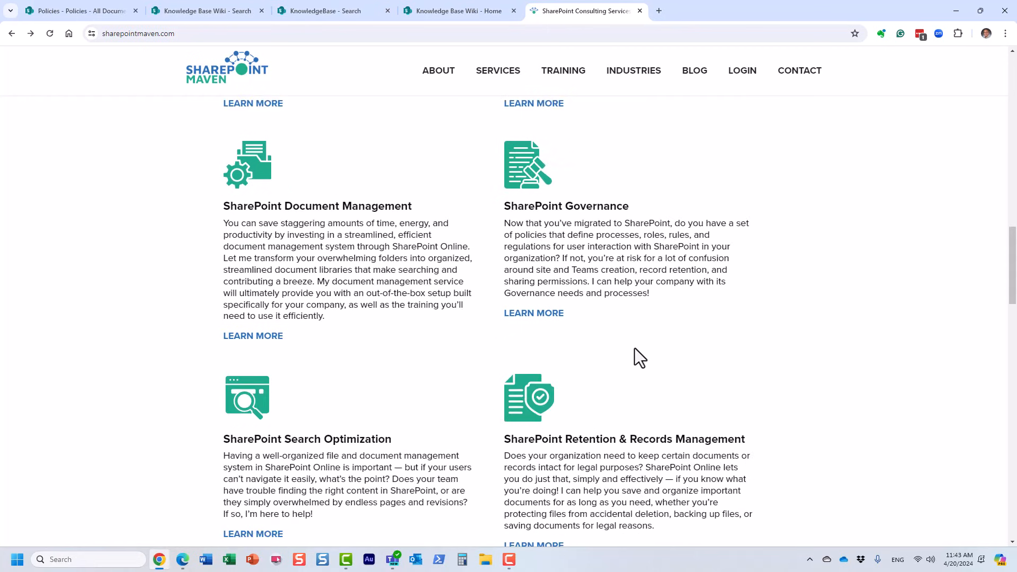
scroll(613, 405, down, 7)
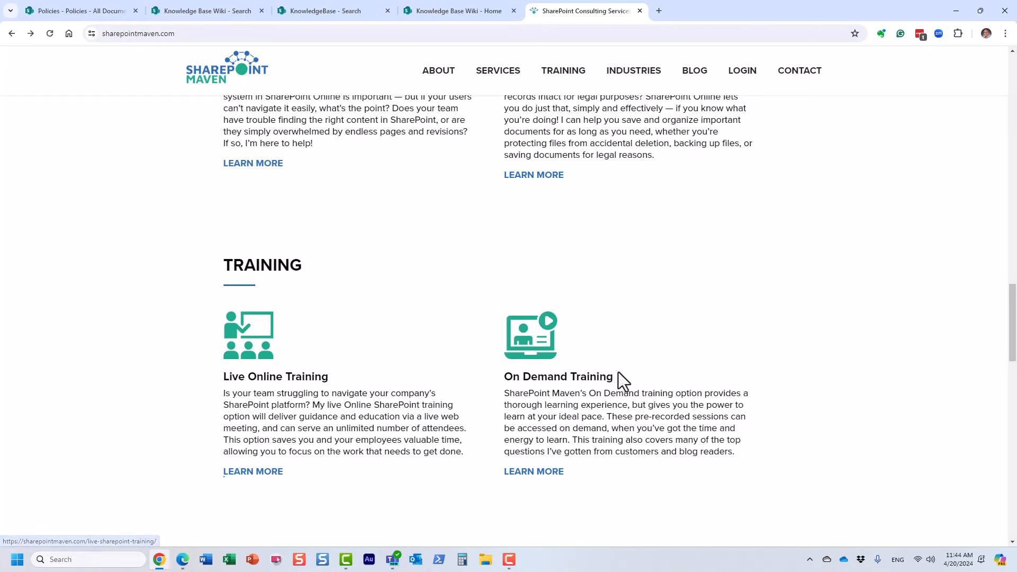
click(255, 473)
scroll(461, 273, down, 5)
scroll(461, 273, down, 1)
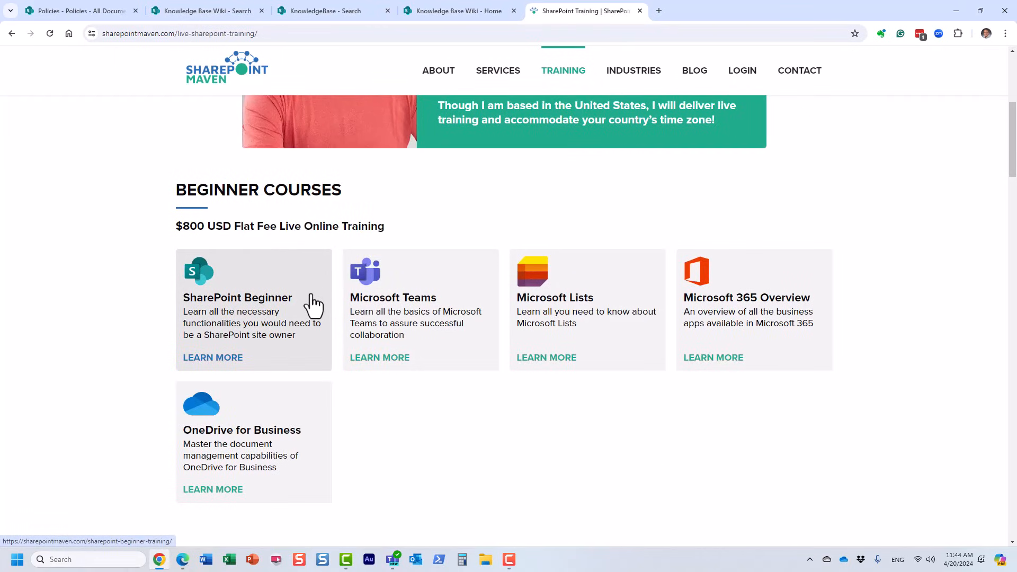
scroll(263, 317, down, 5)
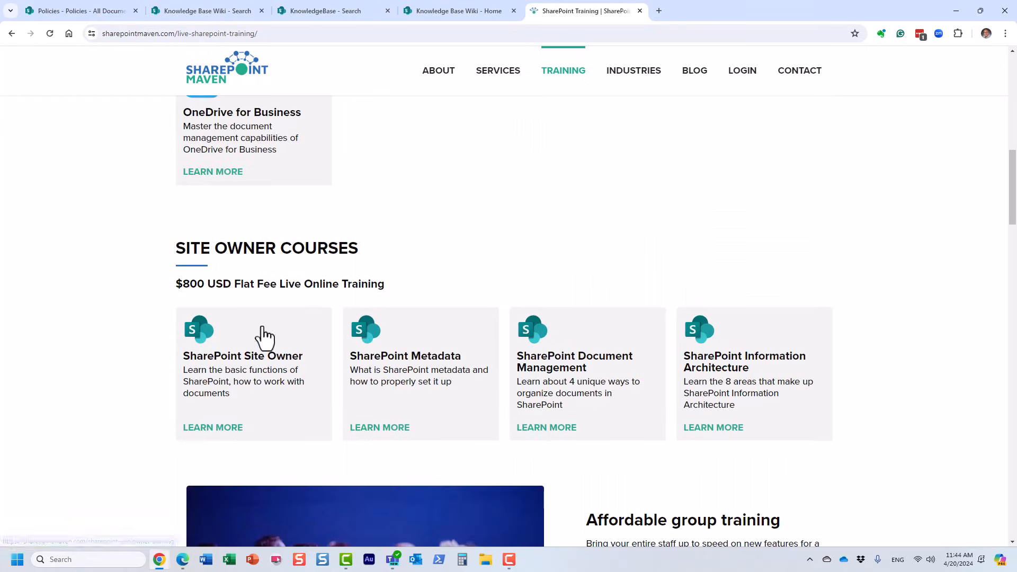
click(290, 369)
scroll(490, 302, down, 2)
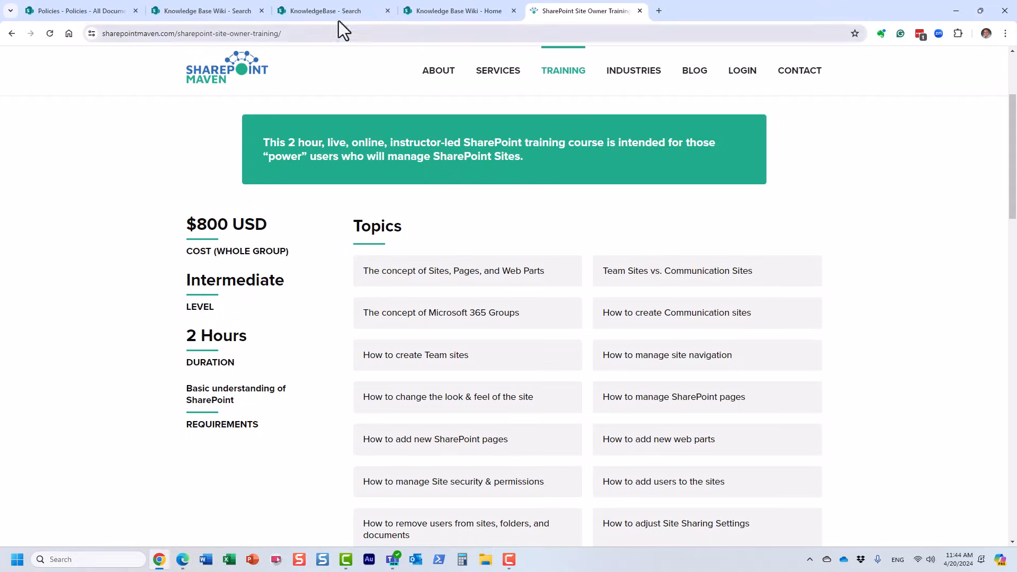
- Switch back to the Knowledge Base Wiki search results and leave them for the site's home page
click(323, 12)
click(220, 12)
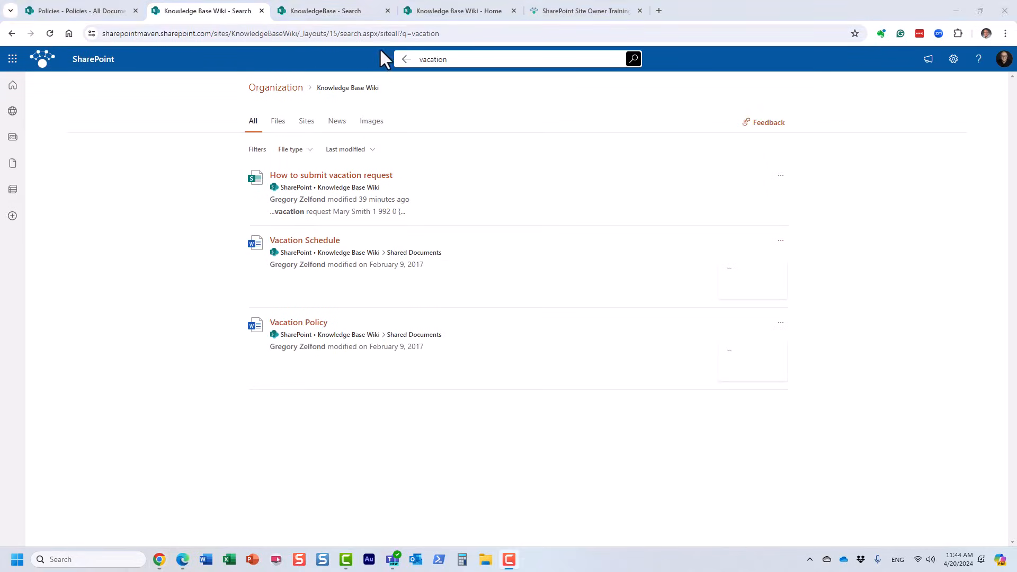
click(405, 62)
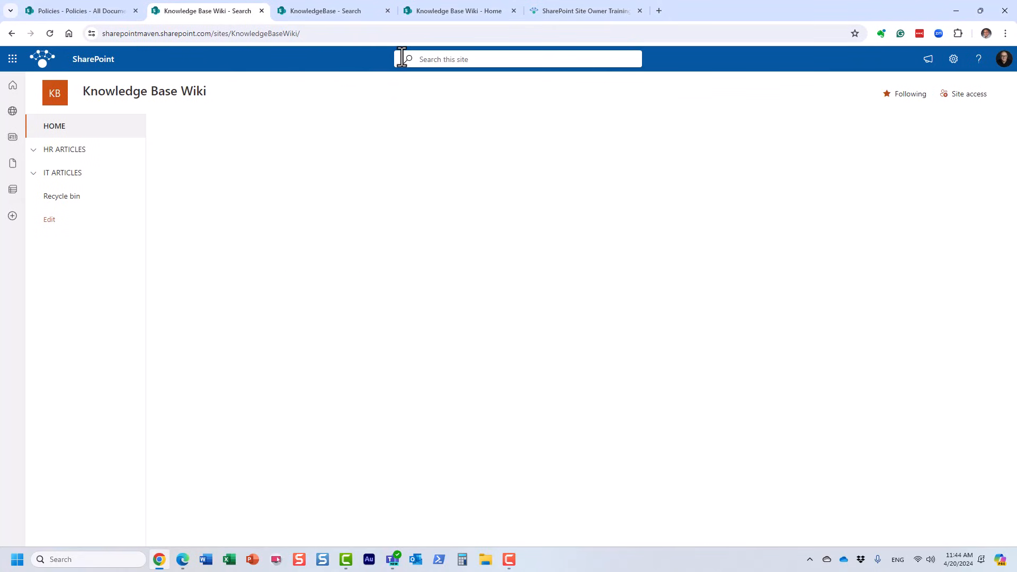